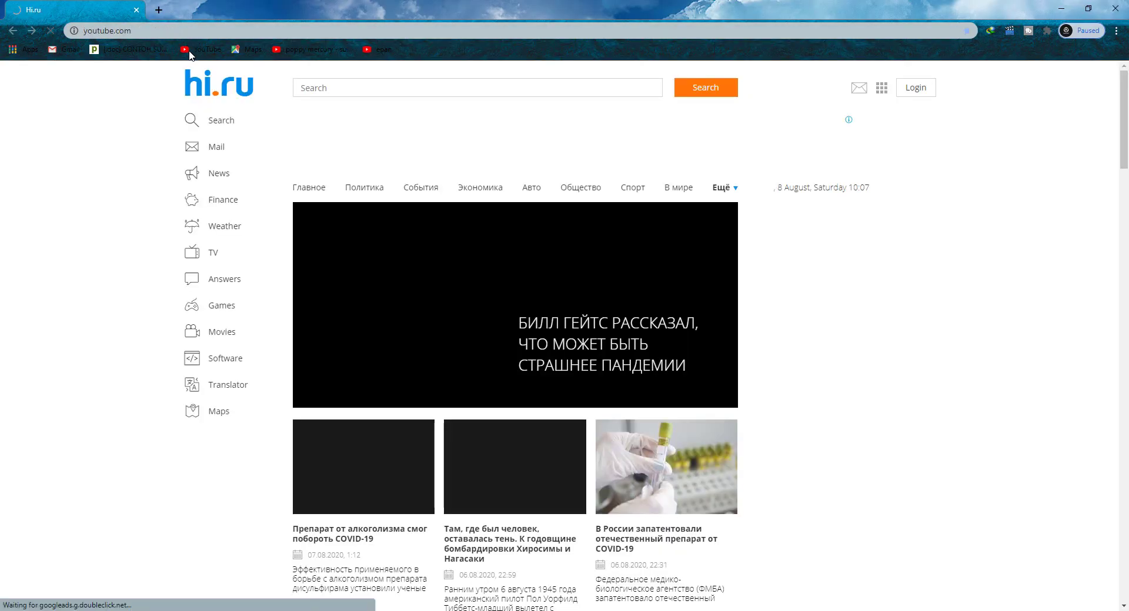
# - Search YouTube for 'KELAS DESAIN' and open the Kelas Desain channel page from the results
pyautogui.click(190, 52)
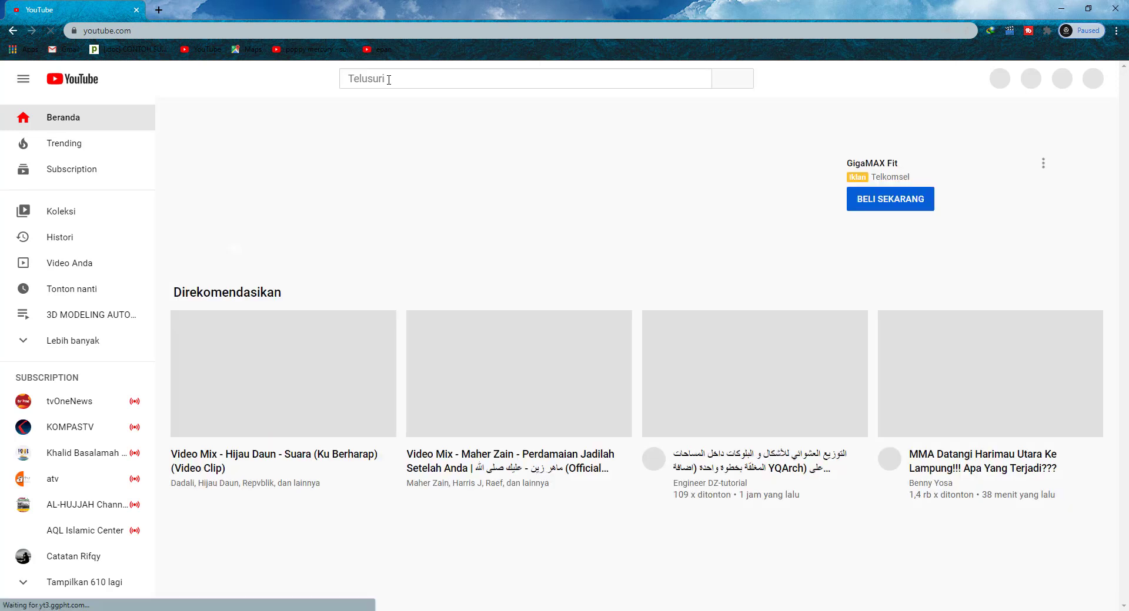
pyautogui.click(388, 79)
pyautogui.write('KELAS ')
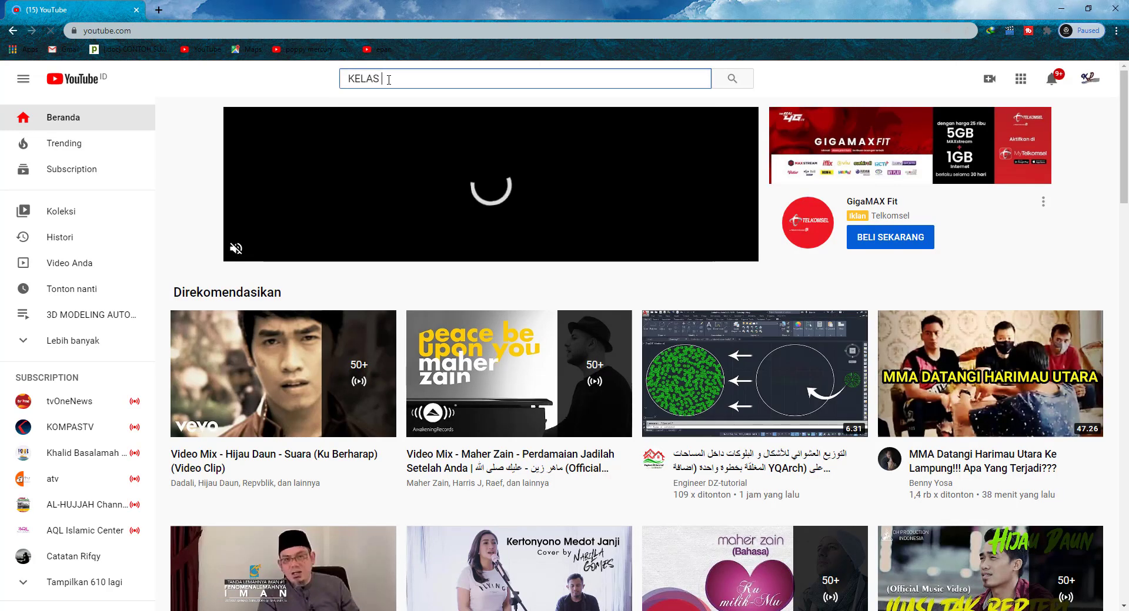
pyautogui.write('DESAIN')
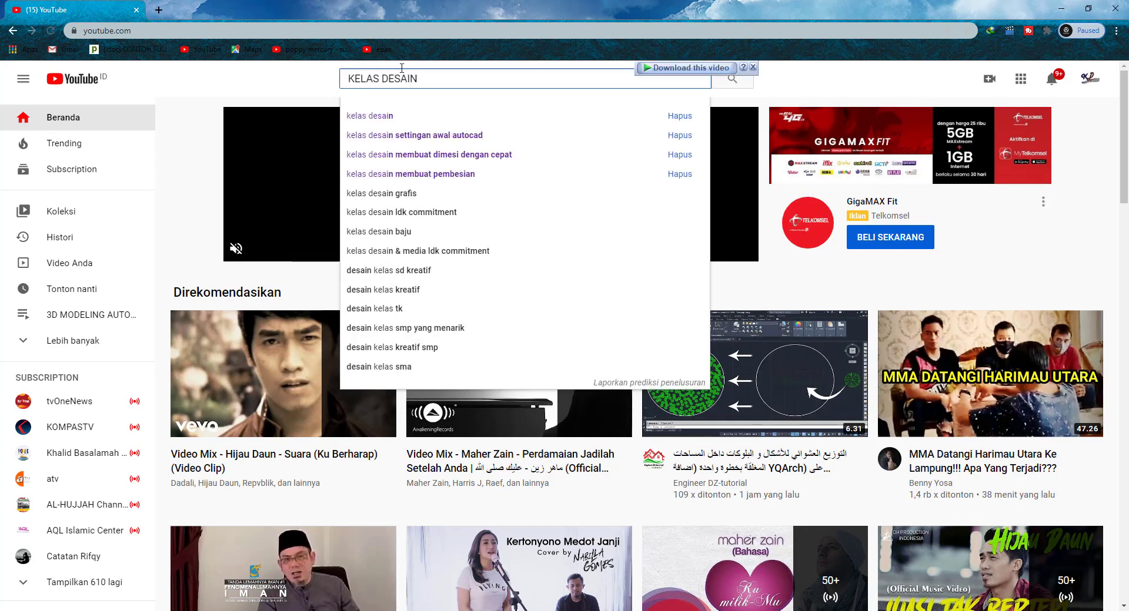
pyautogui.click(377, 118)
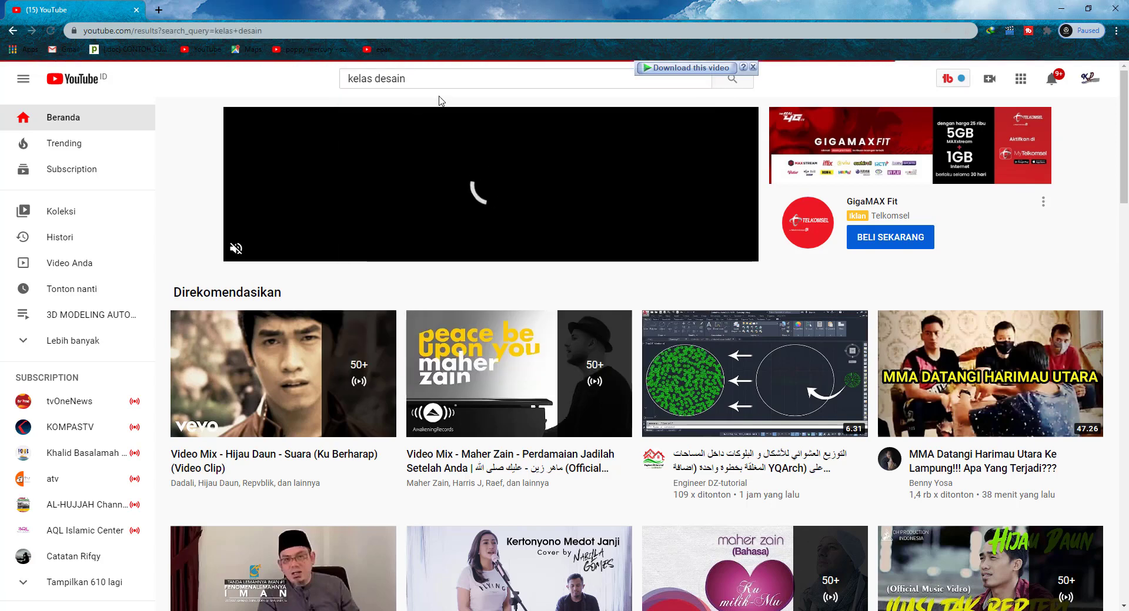
pyautogui.scroll(-3, 460, 247)
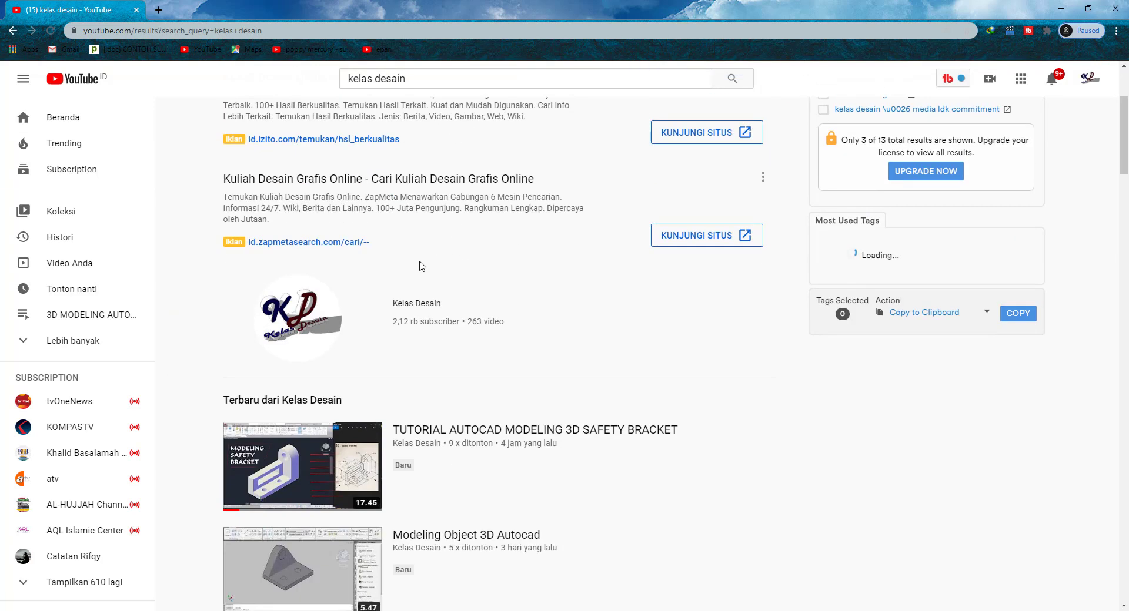
pyautogui.click(405, 308)
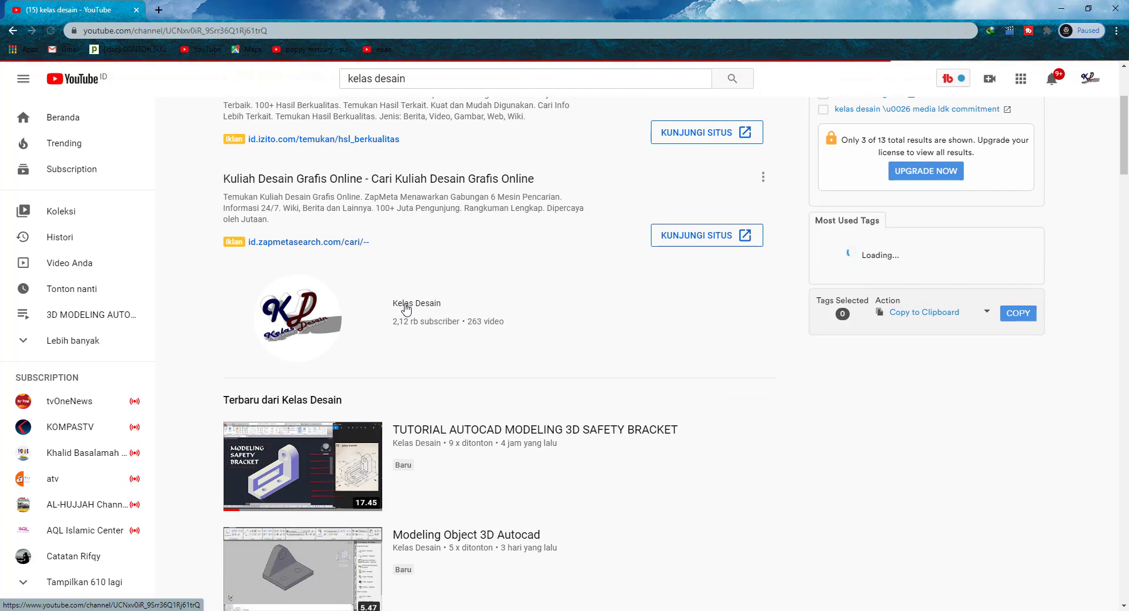
pyautogui.scroll(-1, 441, 307)
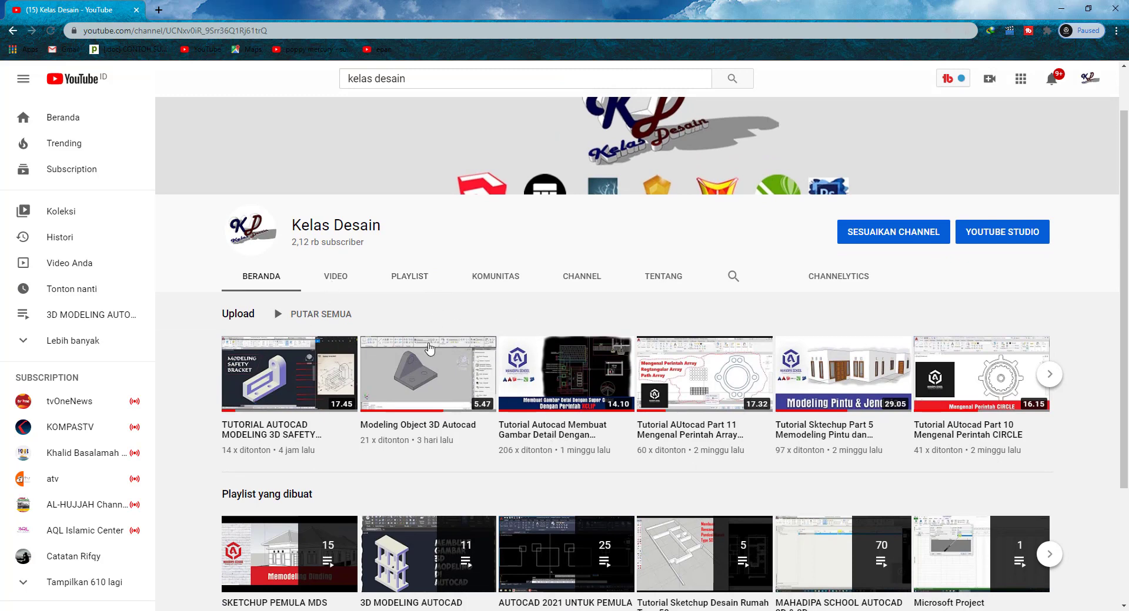
# - Open the channel's AUTOCAD 2021 UNTUK PEMULA playlist and pause the pre-roll ad
pyautogui.click(405, 280)
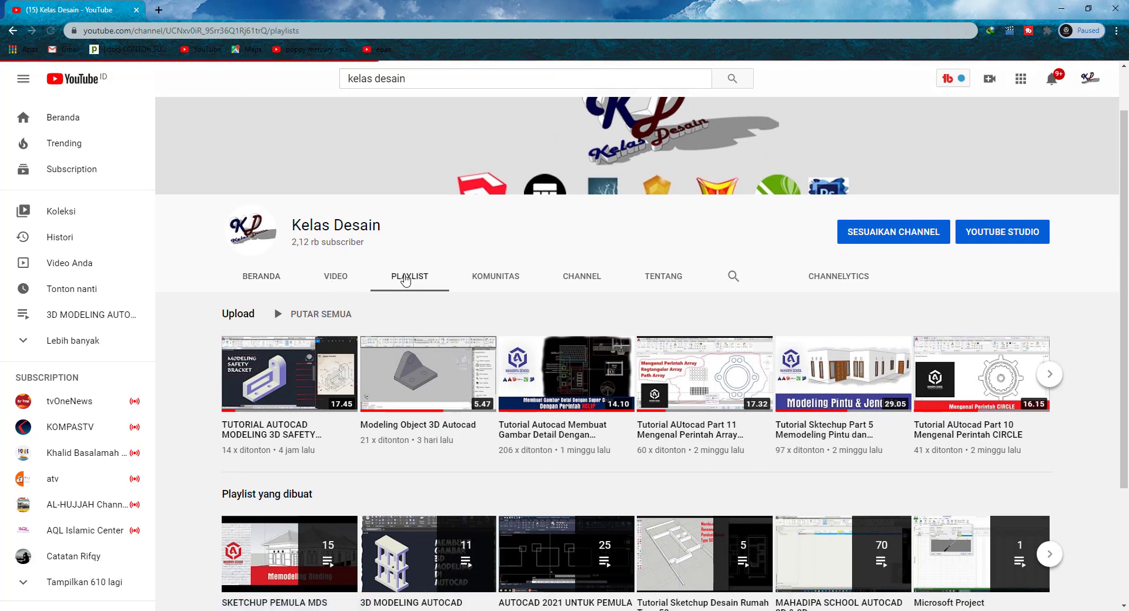
pyautogui.scroll(-1, 539, 315)
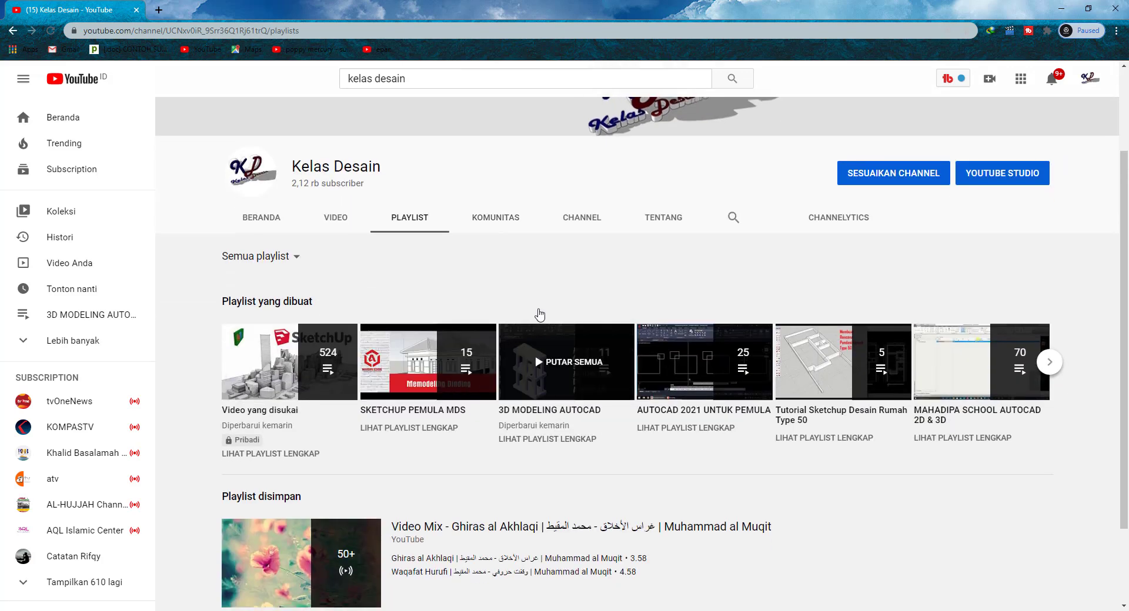
pyautogui.moveTo(704, 362)
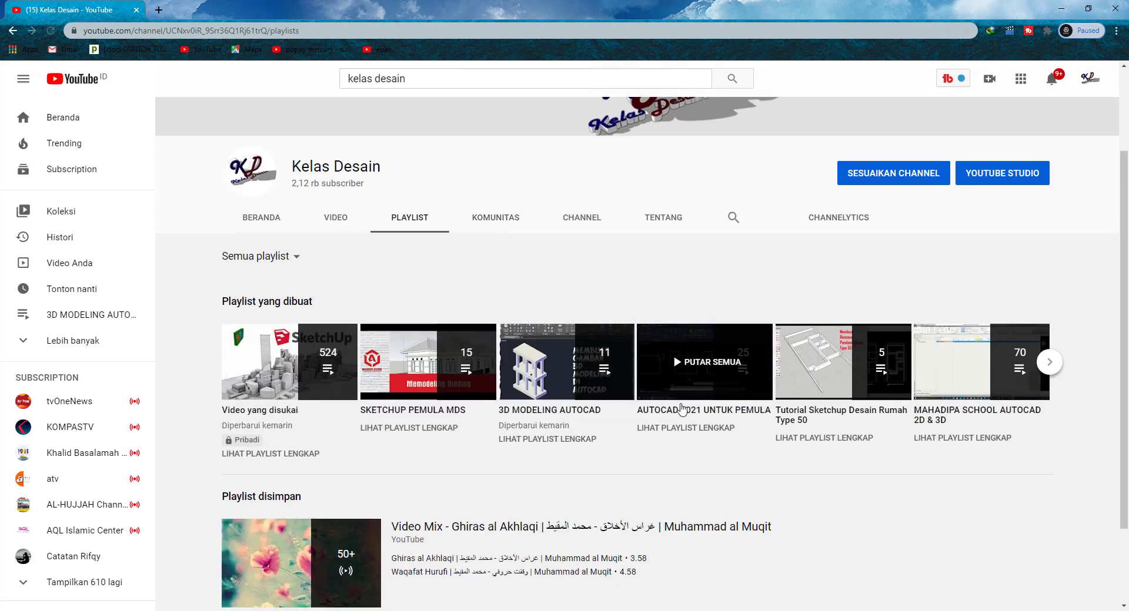
pyautogui.click(719, 416)
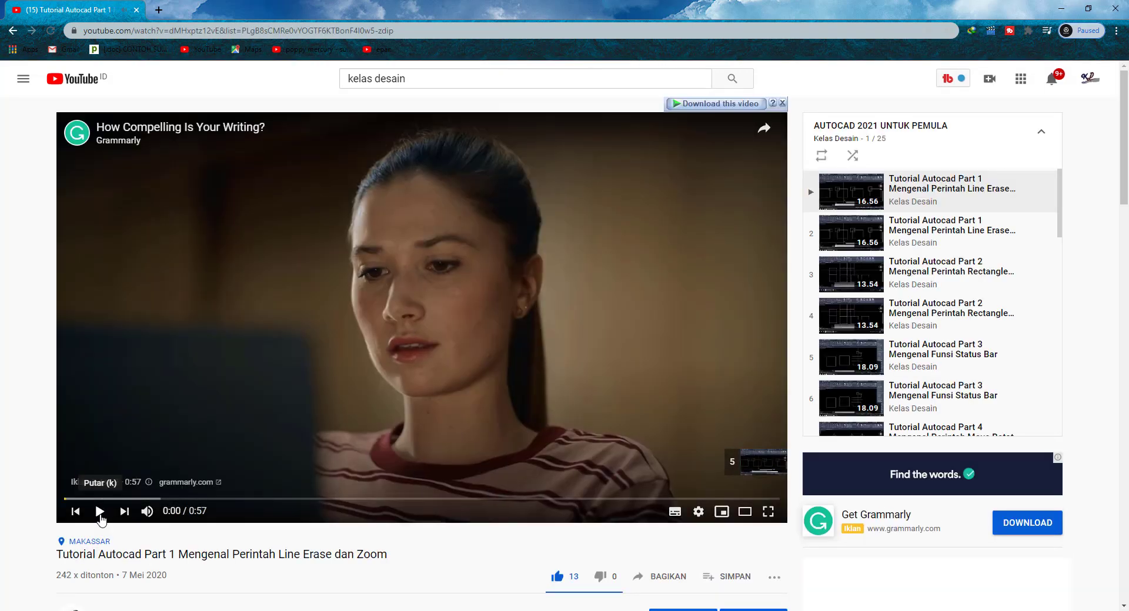
pyautogui.click(100, 511)
# - Browse the playlist panel and remove the duplicate Tutorial Autocad Part 1 entry
pyautogui.scroll(-5, 171, 488)
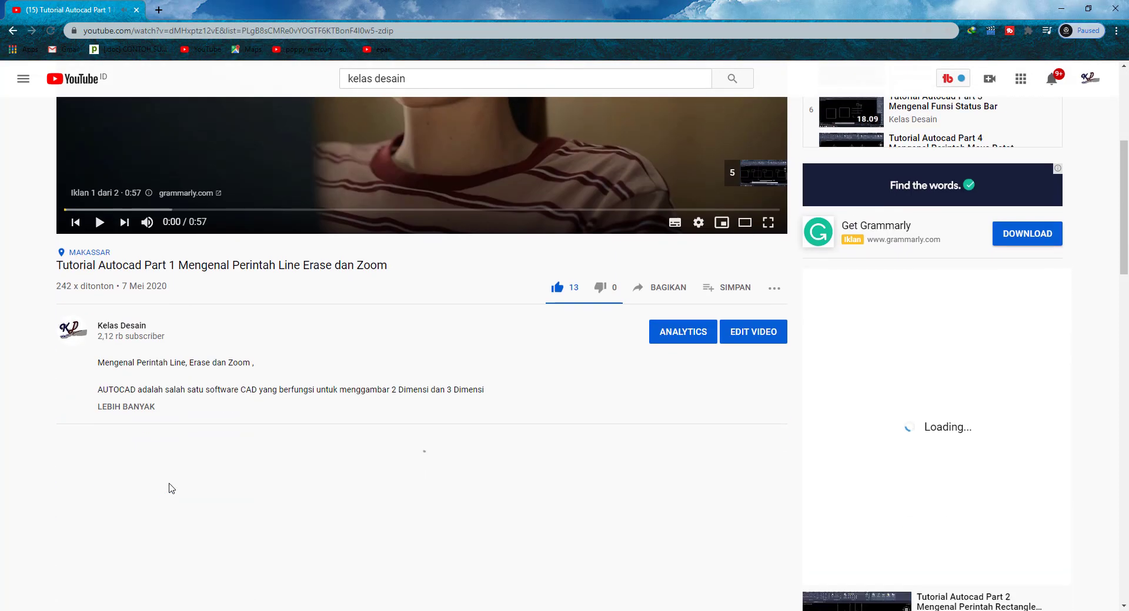
pyautogui.scroll(5, 721, 297)
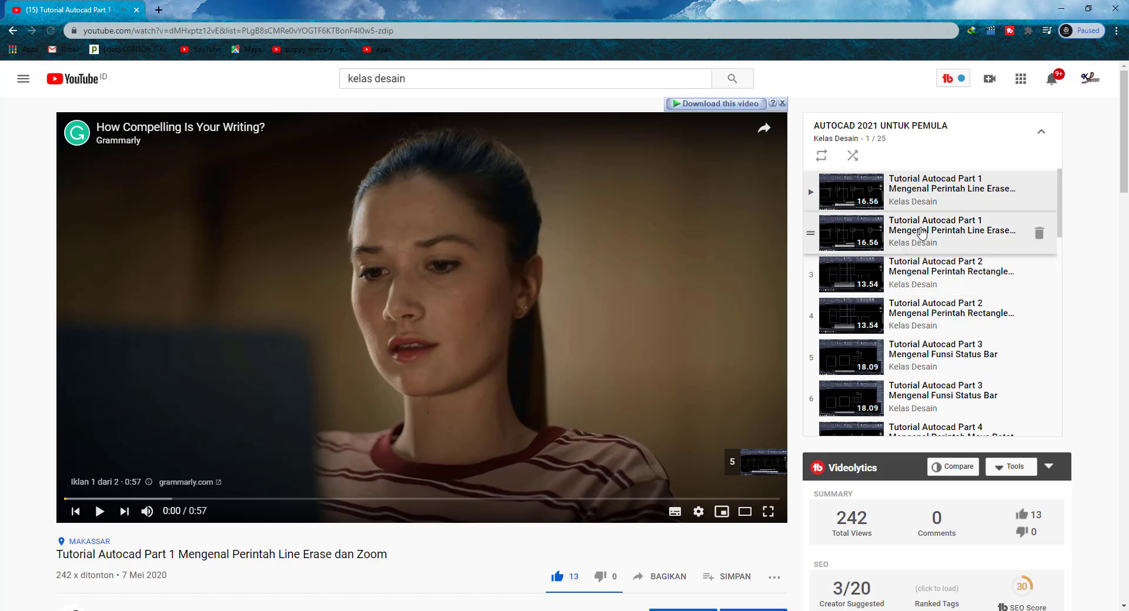
pyautogui.scroll(-2, 739, 250)
pyautogui.scroll(-2, 530, 245)
pyautogui.scroll(-6, 512, 253)
pyautogui.scroll(2, 512, 254)
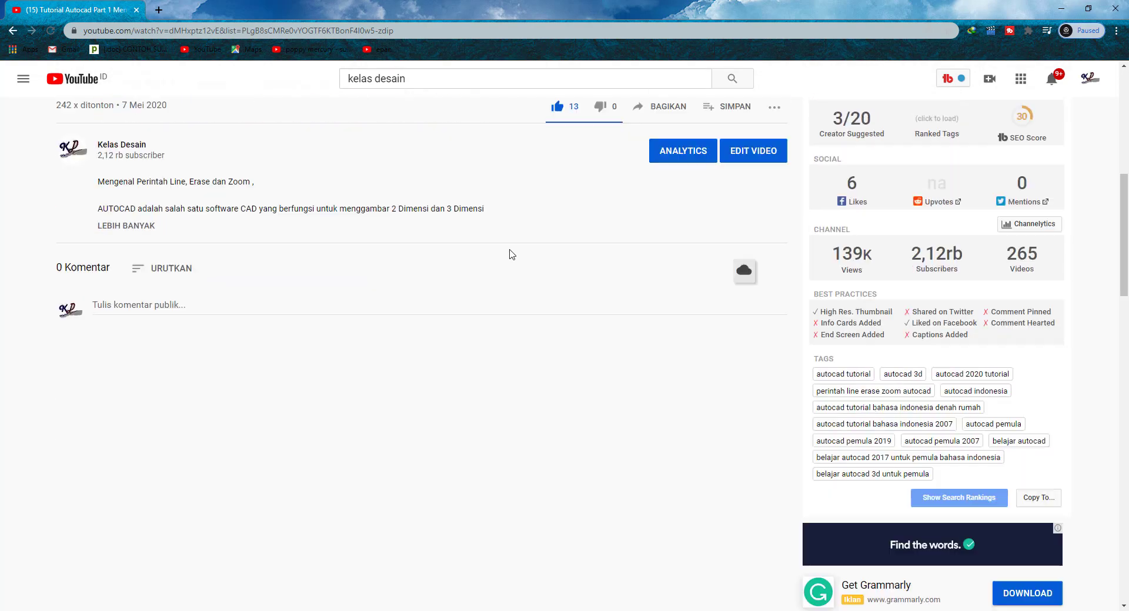
pyautogui.scroll(3, 512, 254)
pyautogui.scroll(4, 505, 262)
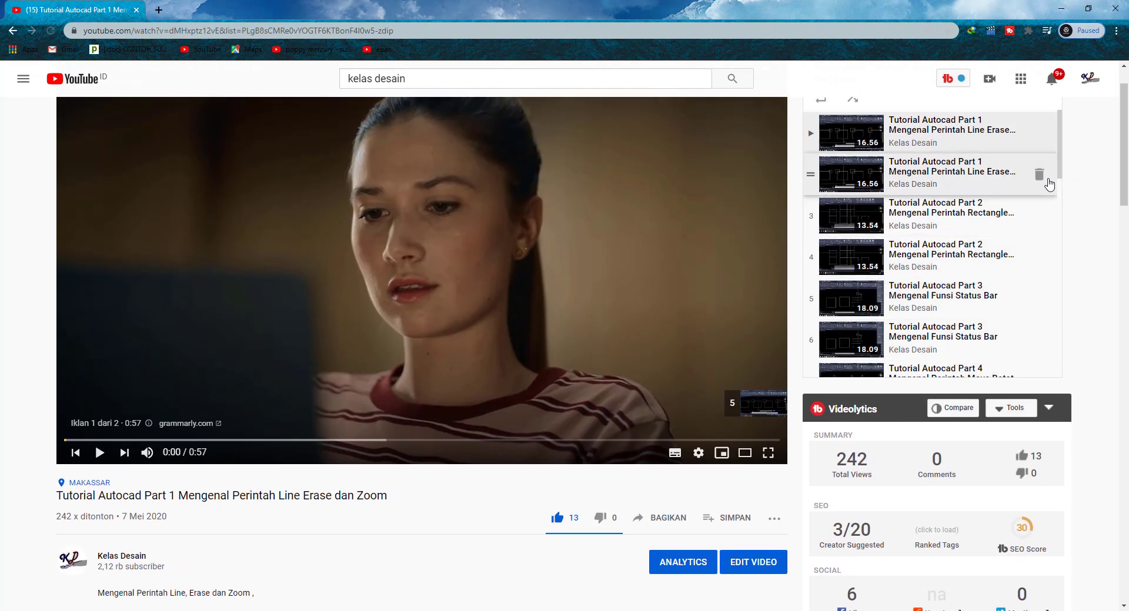
pyautogui.click(1047, 180)
pyautogui.scroll(-4, 1043, 227)
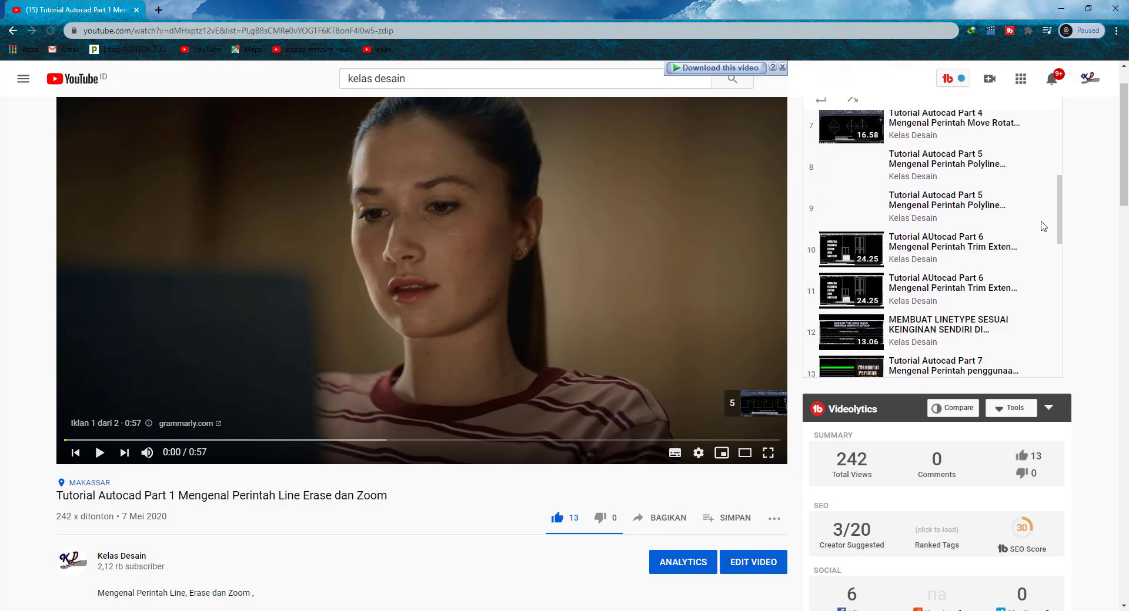
pyautogui.scroll(-6, 1043, 226)
pyautogui.scroll(-2, 1030, 350)
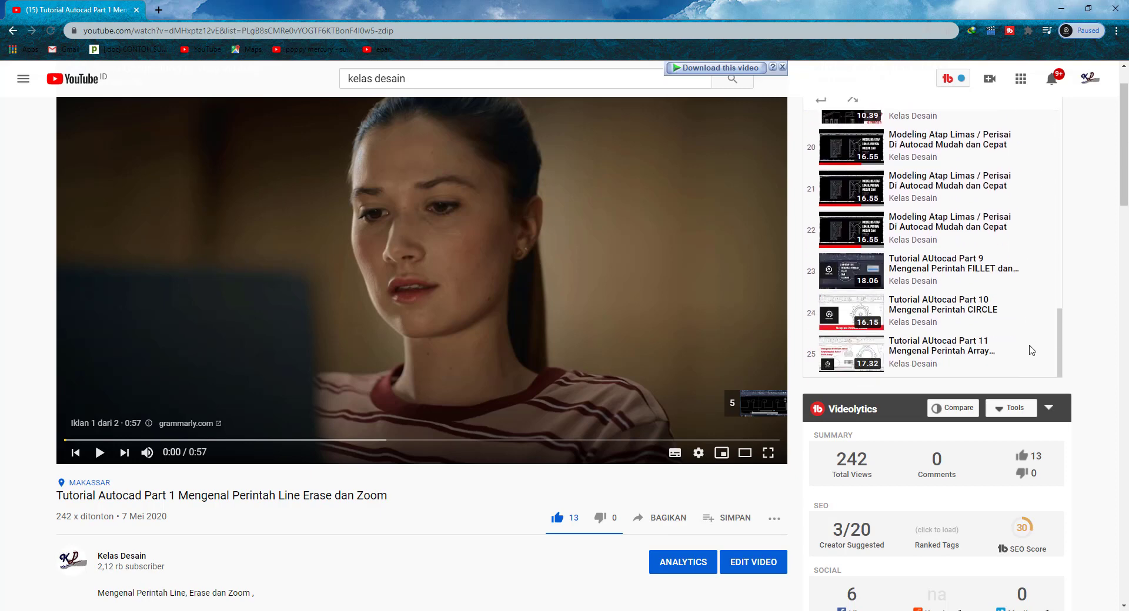
pyautogui.moveTo(934, 187)
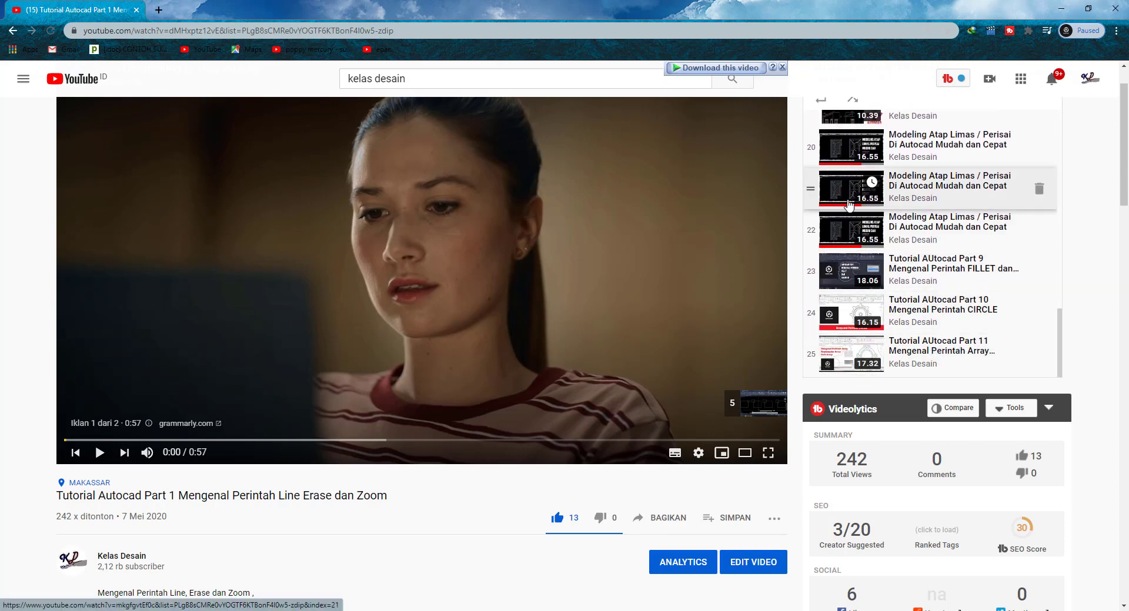
pyautogui.scroll(6, 849, 235)
pyautogui.scroll(5, 850, 235)
pyautogui.scroll(2, 850, 235)
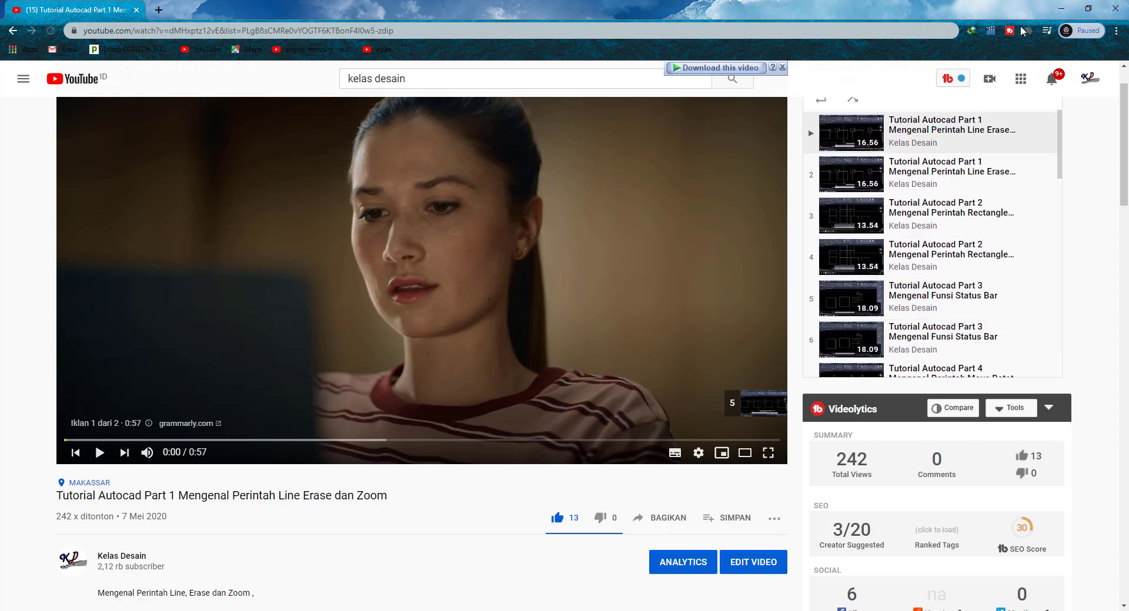
# - Close the browser and drag a selection window on the blank Drawing1 canvas
pyautogui.click(1112, 10)
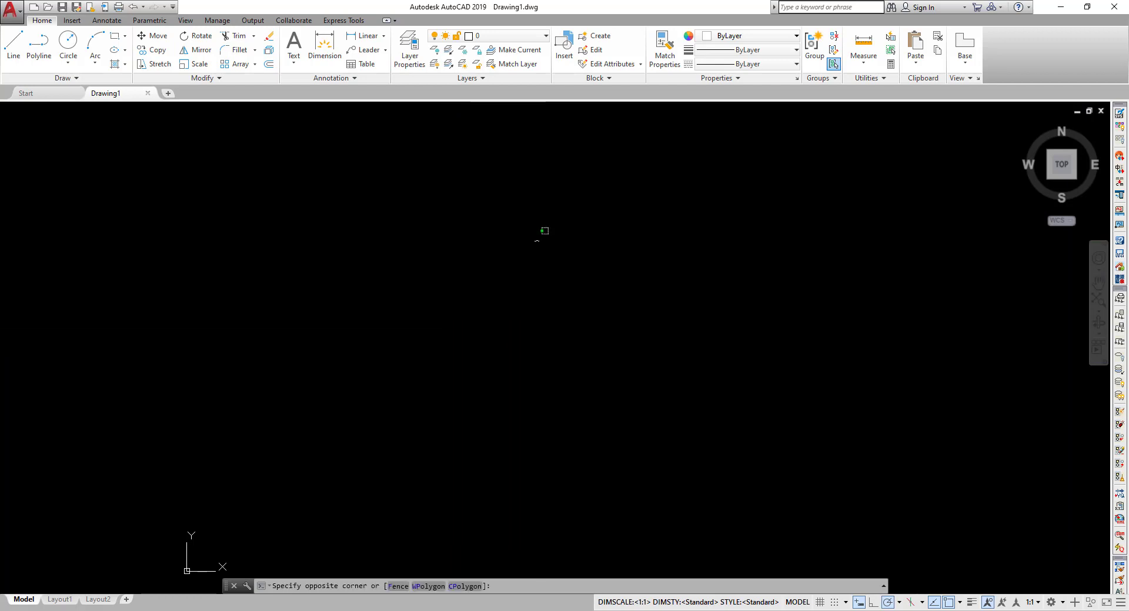
pyautogui.click(540, 240)
pyautogui.click(397, 306)
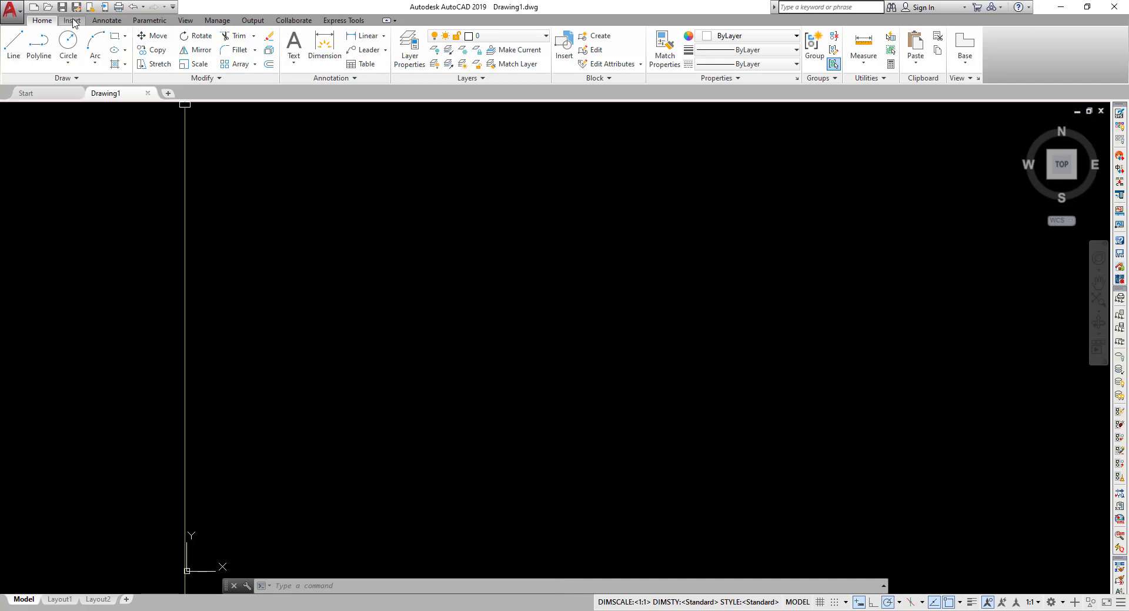
pyautogui.click(48, 7)
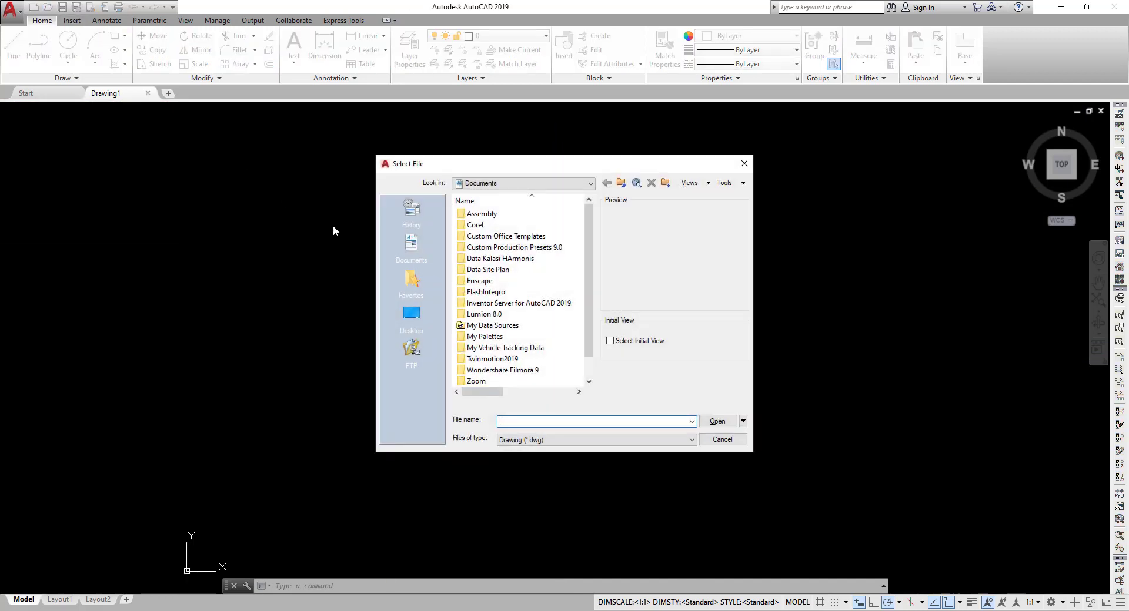
pyautogui.click(743, 163)
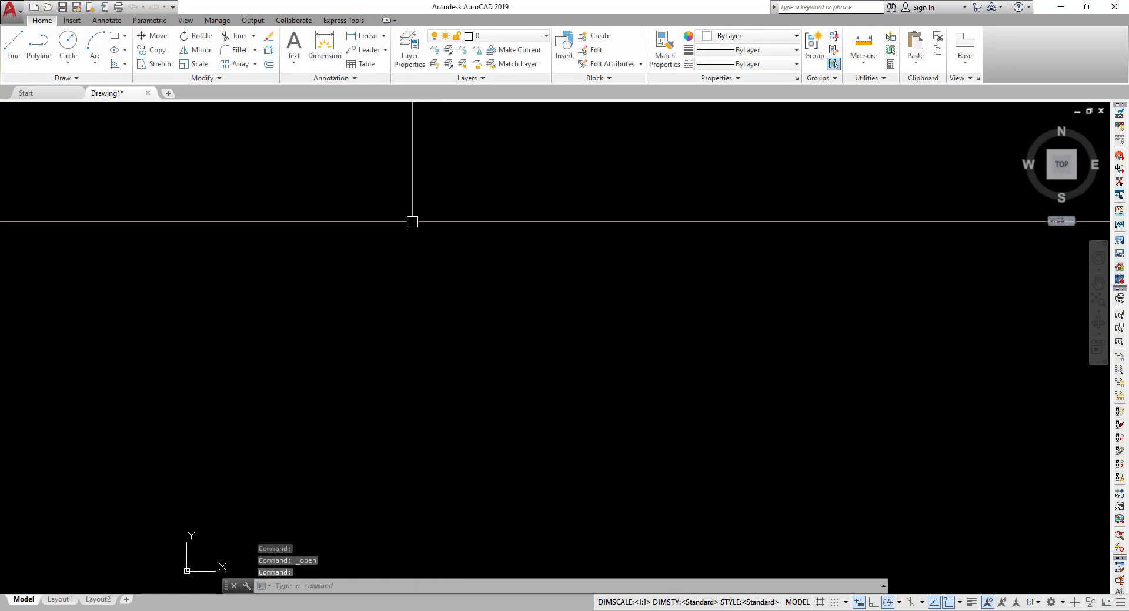
pyautogui.click(11, 11)
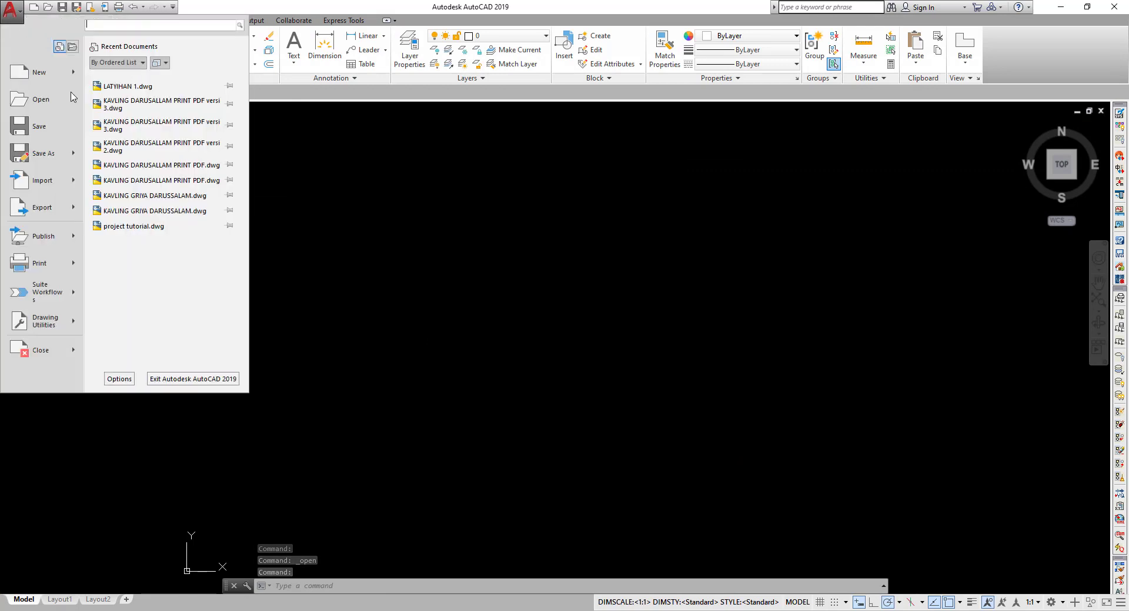
pyautogui.click(34, 139)
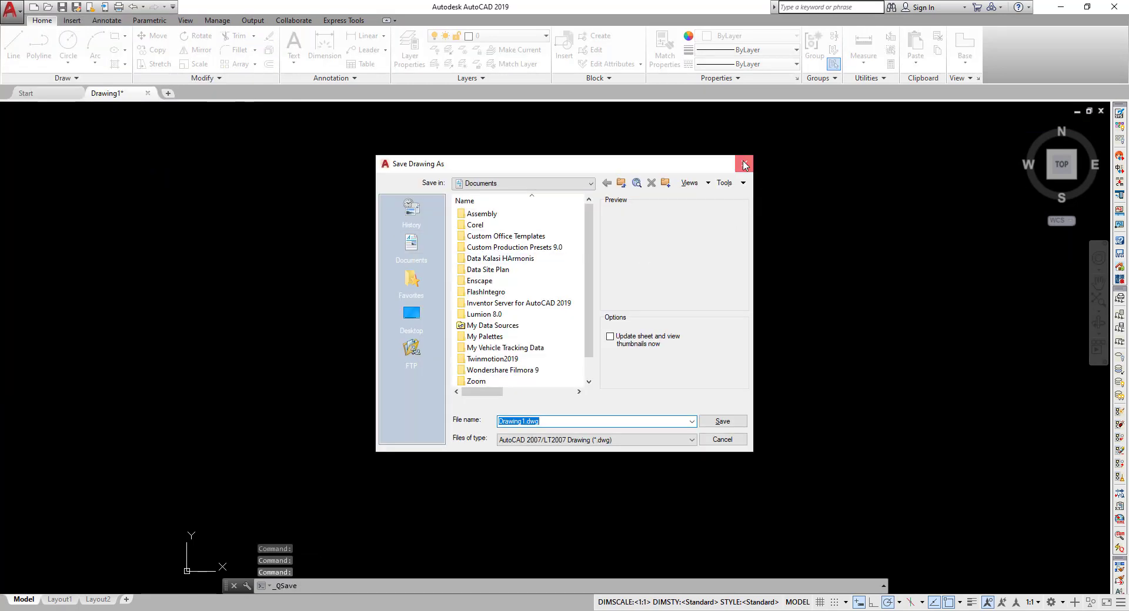
pyautogui.click(744, 164)
# - Set the FILEDIA system variable to 0 and launch Open to test the command-line prompt
pyautogui.write('FILED')
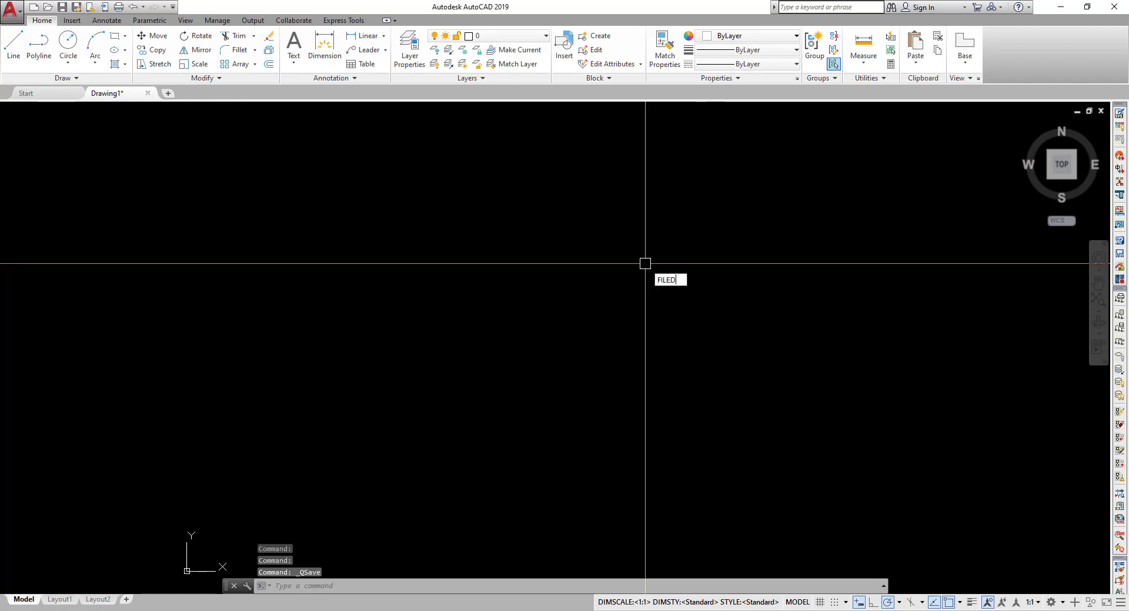
pyautogui.write('IA')
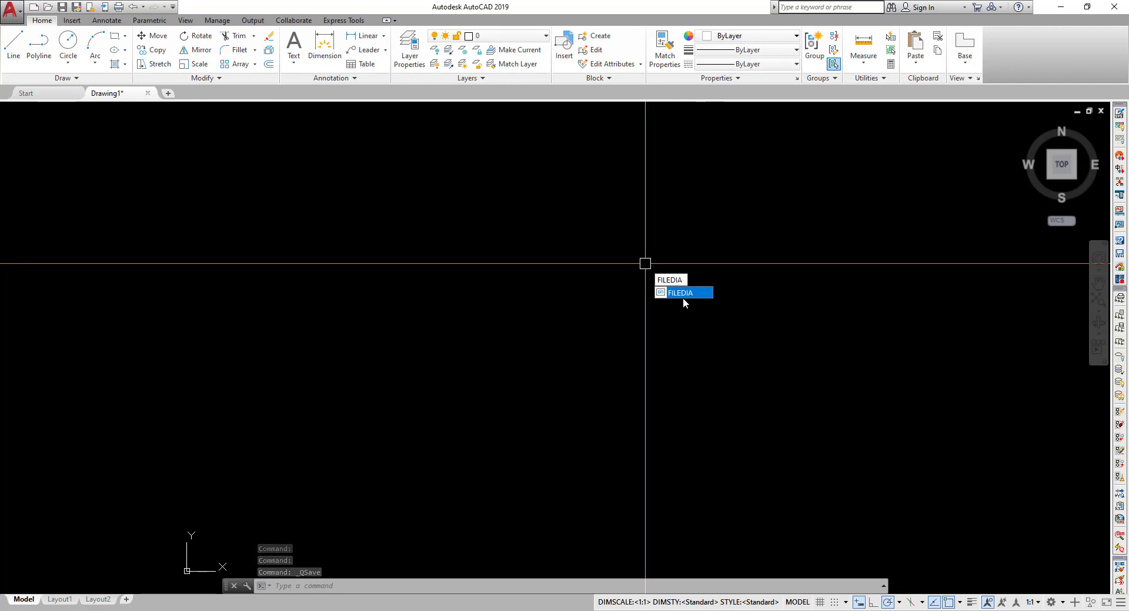
pyautogui.click(683, 292)
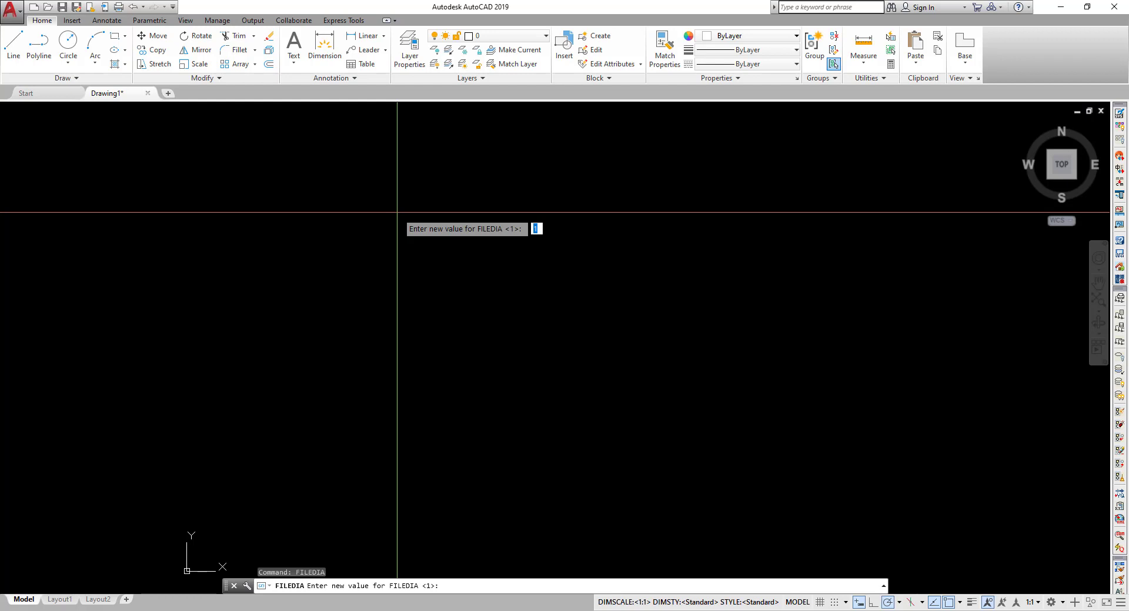
pyautogui.write('0')
pyautogui.press('Return')
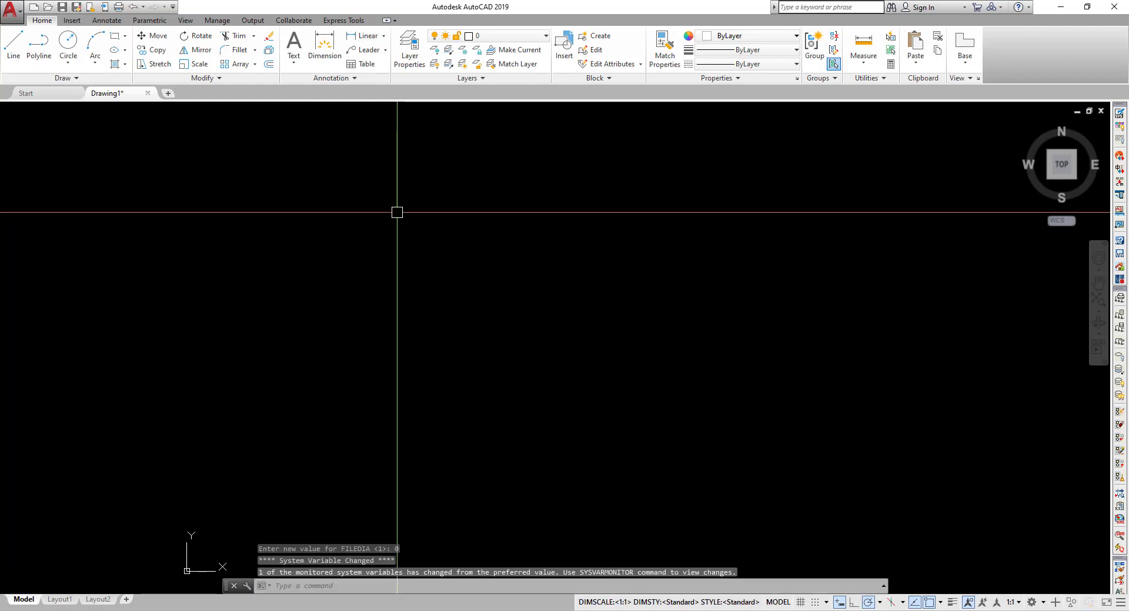
pyautogui.click(47, 8)
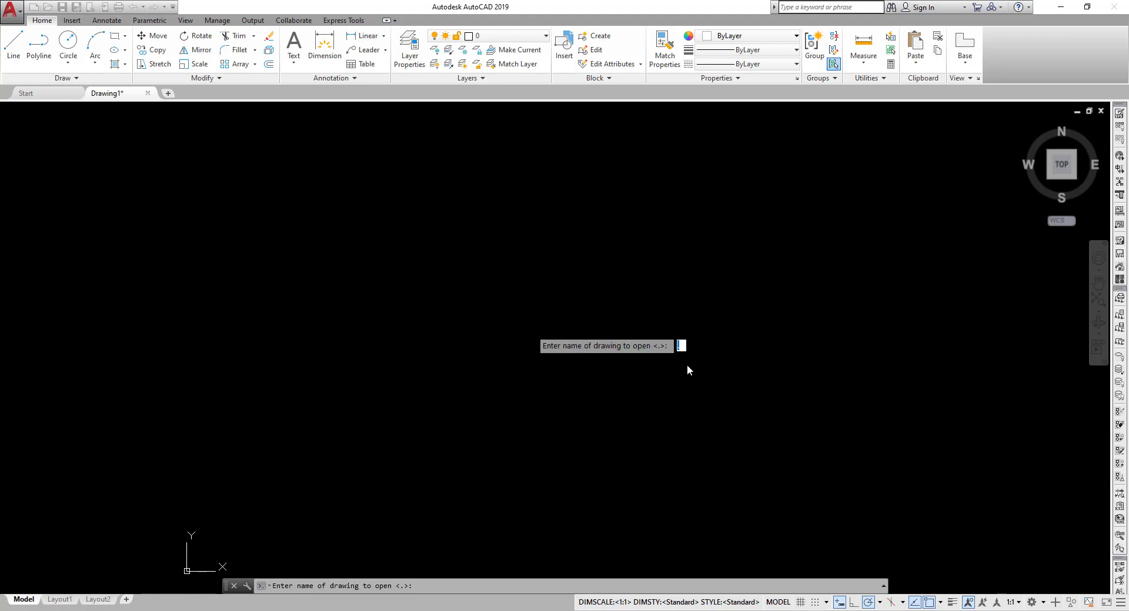
# - Dismiss the 'Cannot find the specified drawing file' message and cancel the Open prompt
pyautogui.press('Return')
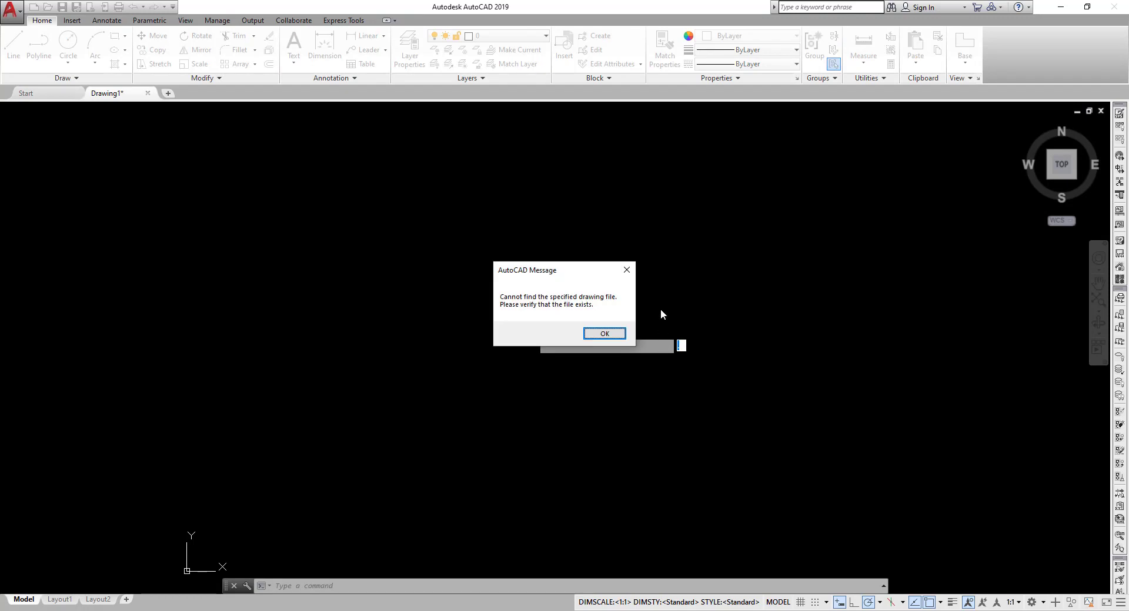
pyautogui.click(626, 270)
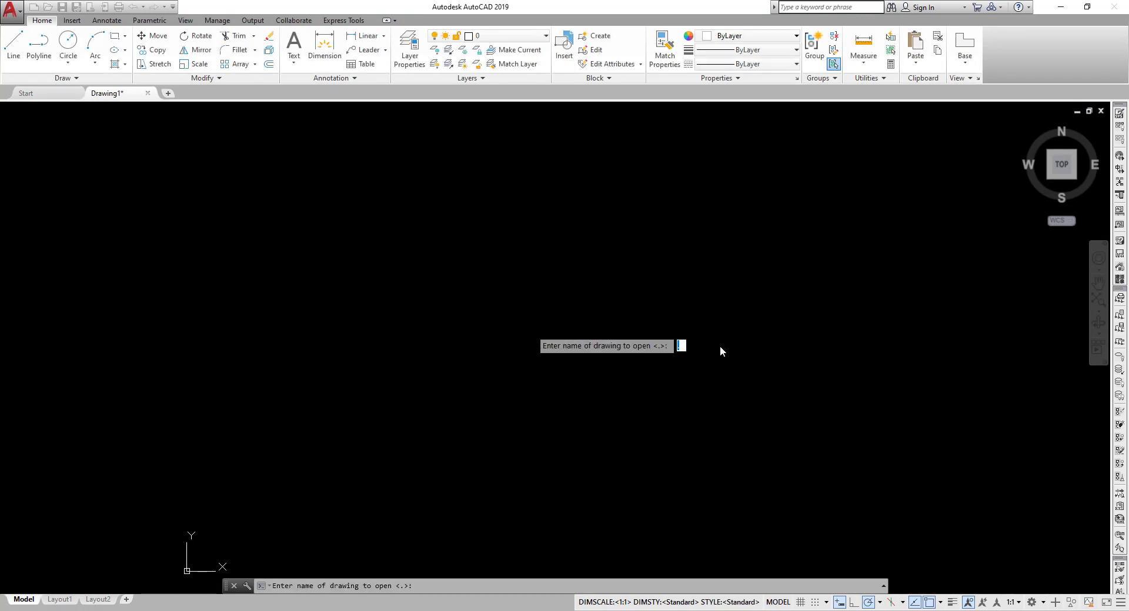
pyautogui.press('Escape')
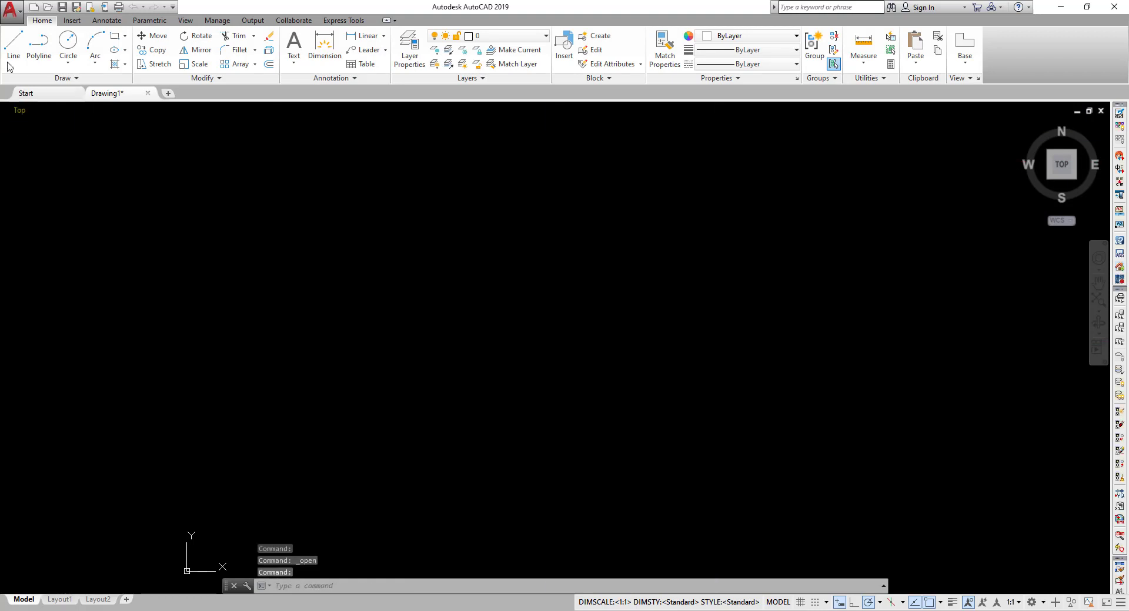
# - Save the blank drawing as Drawing1.dwg in Documents from the application menu
pyautogui.click(19, 12)
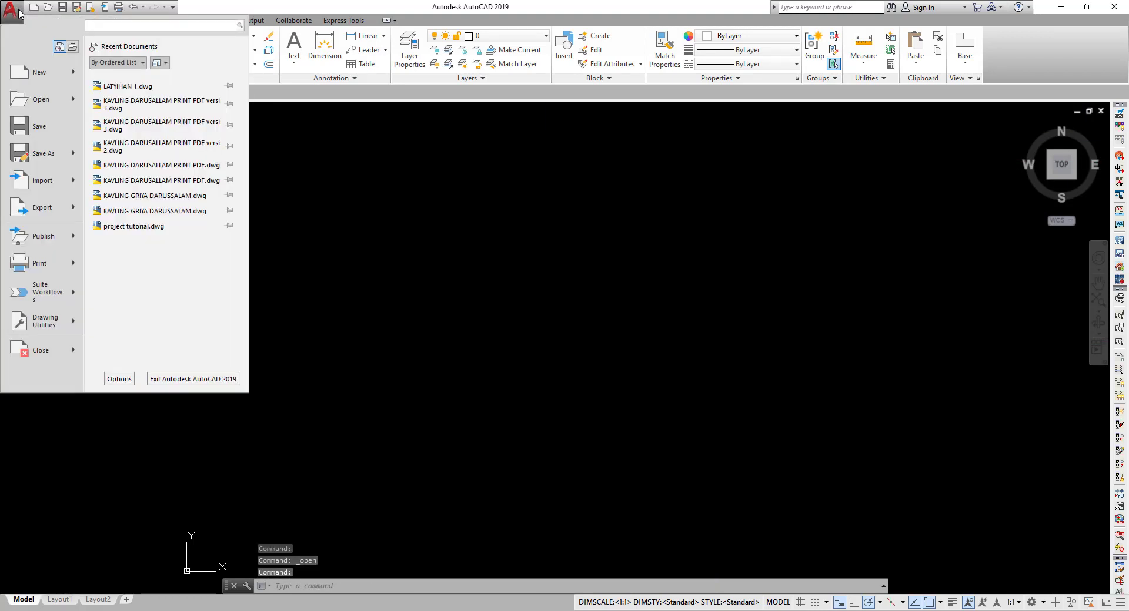
pyautogui.click(33, 130)
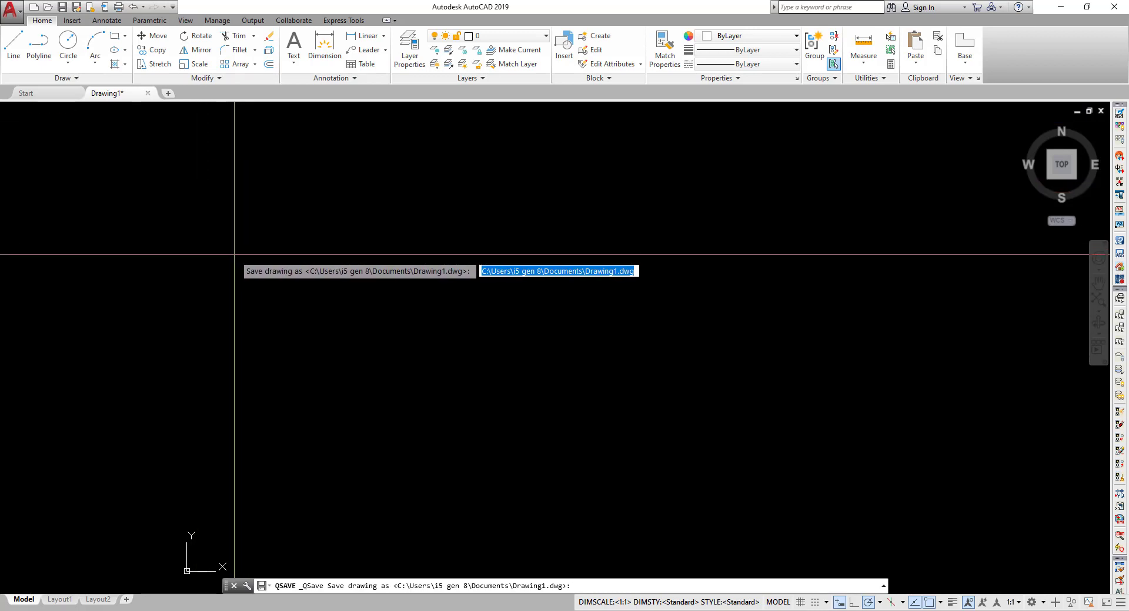
pyautogui.press('Return')
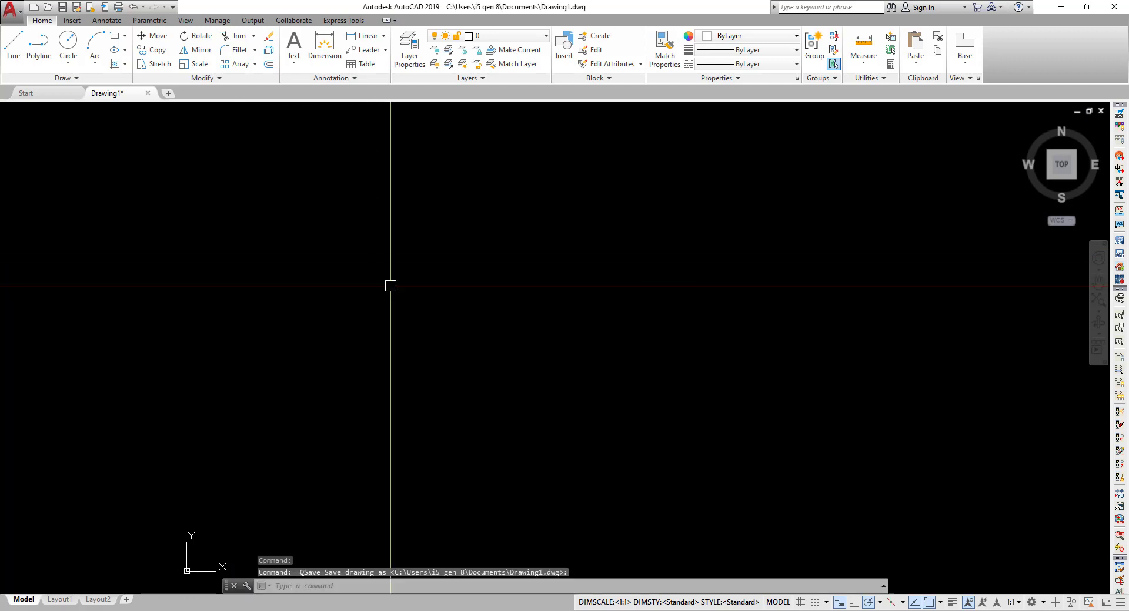
pyautogui.click(19, 8)
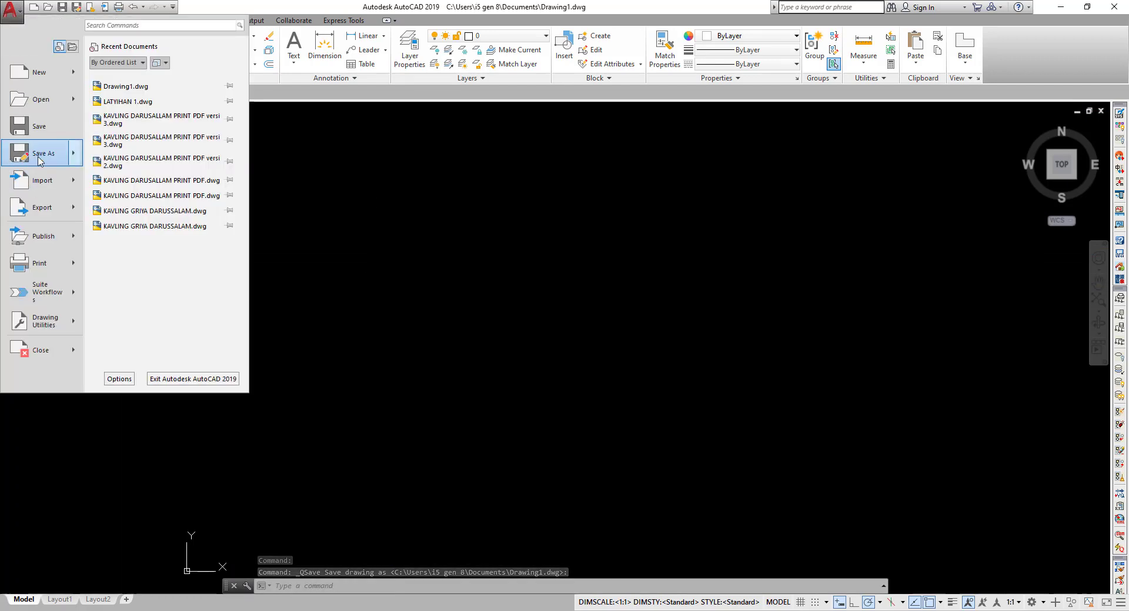
# - Start Save As, cancel its file format prompt, and bring up the Open prompt
pyautogui.click(38, 154)
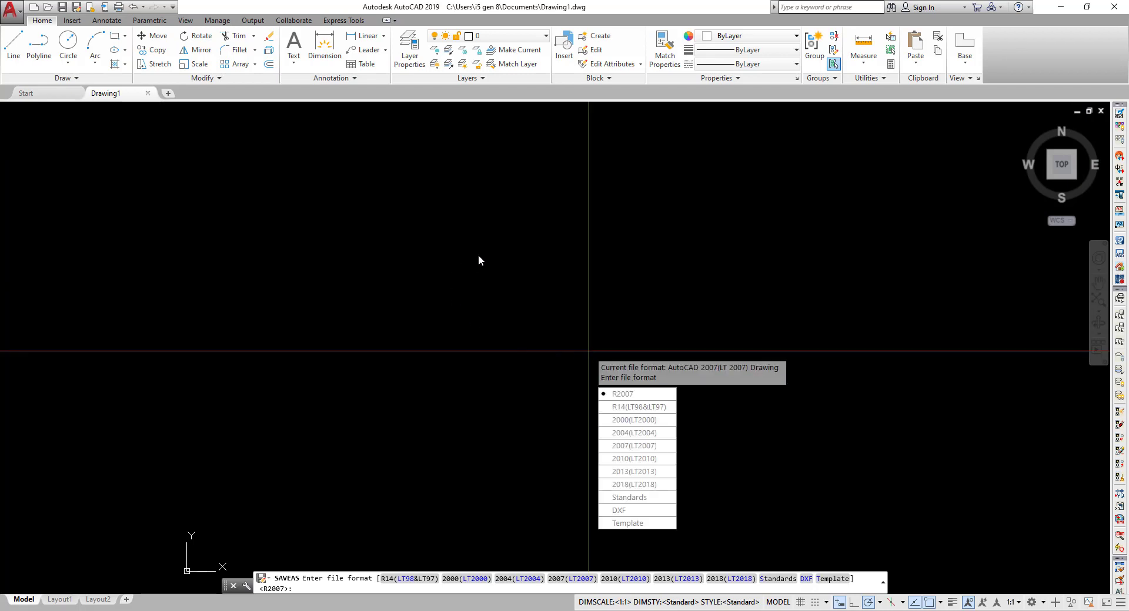
pyautogui.press('Escape')
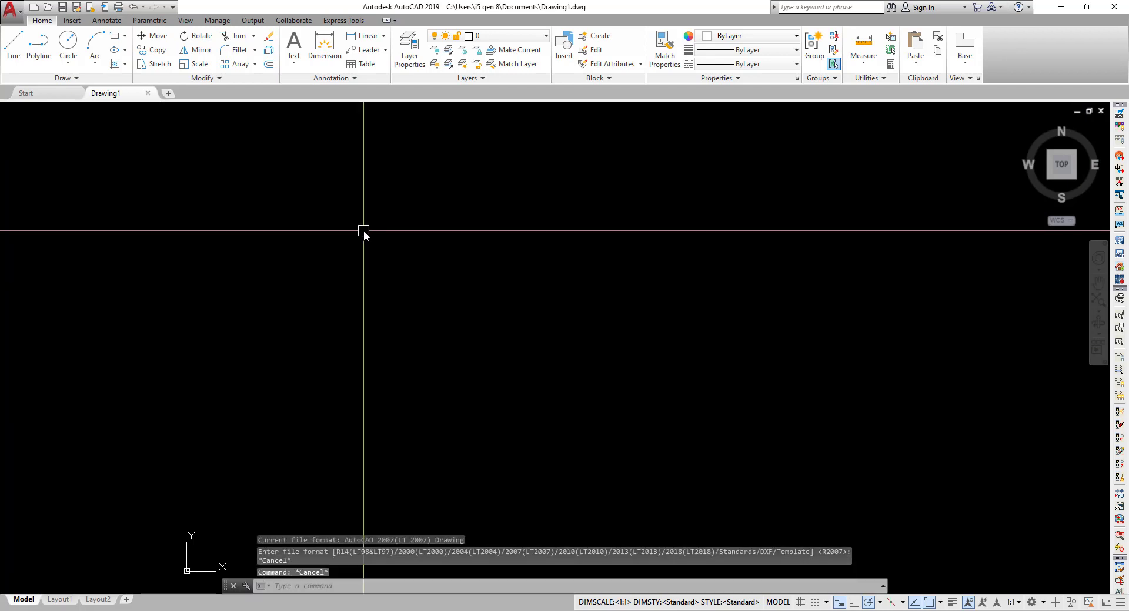
pyautogui.click(47, 8)
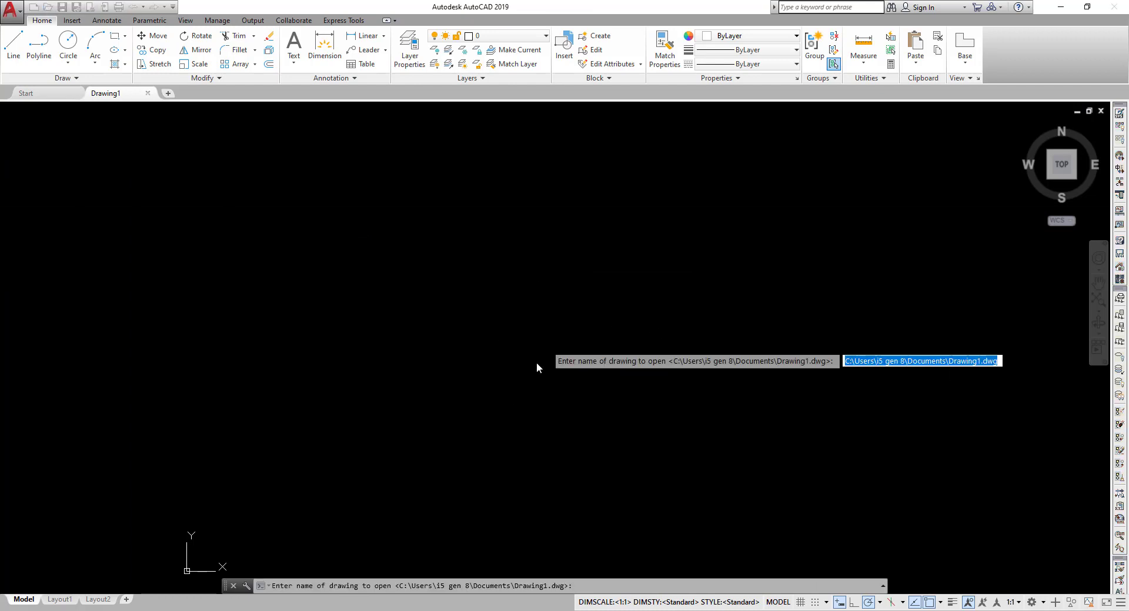
# - Cancel the Open prompt and set FILEDIA back to 1 at the command line
pyautogui.press('Escape')
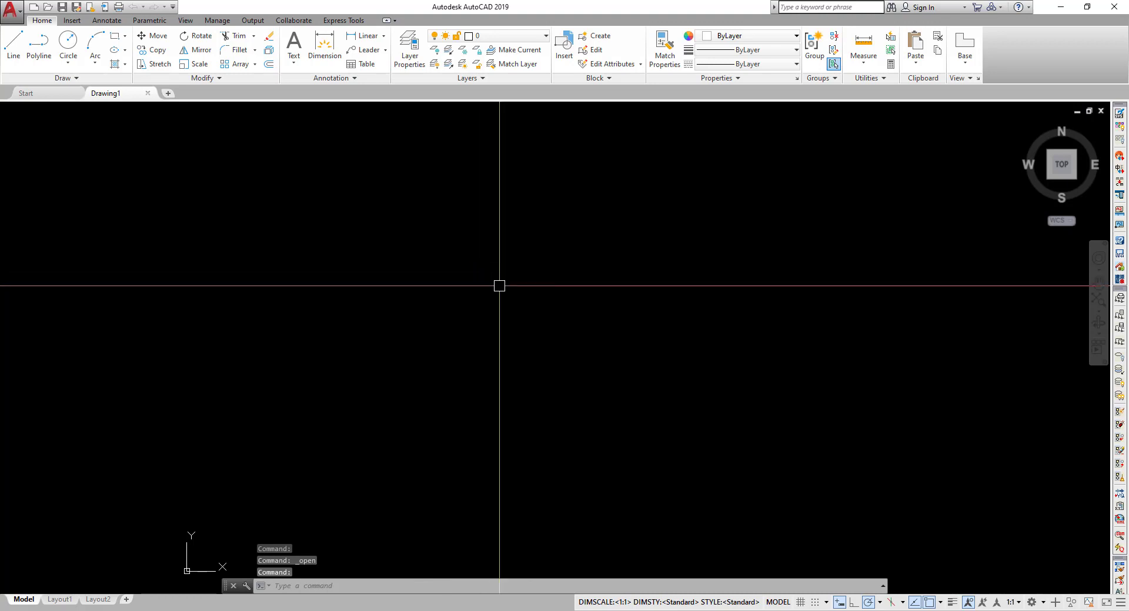
pyautogui.write('F')
pyautogui.press('BackSpace')
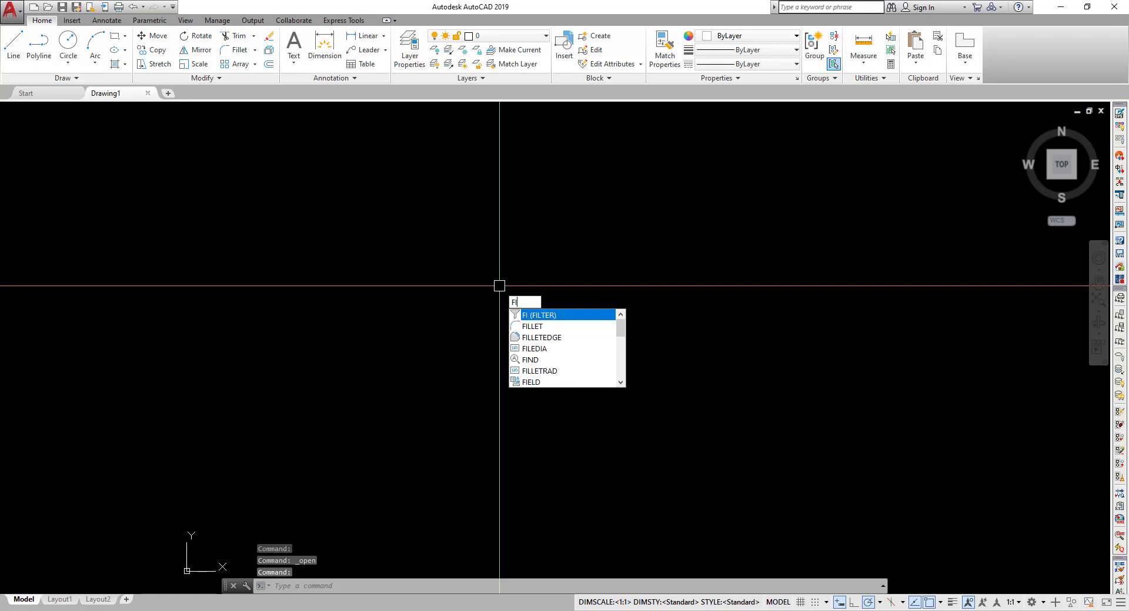
pyautogui.press('BackSpace')
pyautogui.press('BackSpace')
pyautogui.write('ILE')
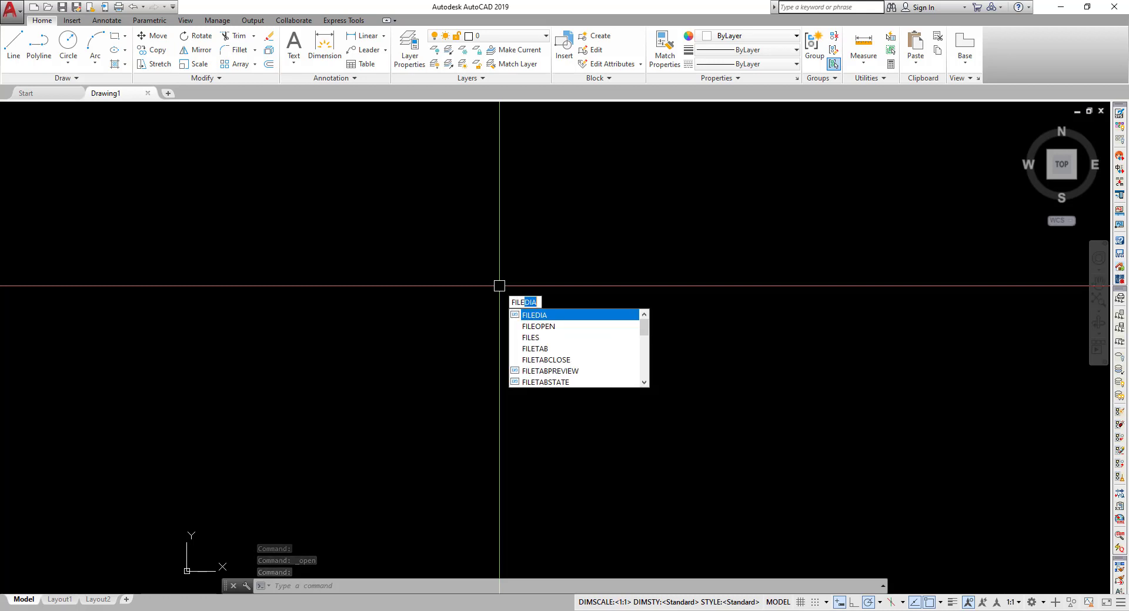
pyautogui.write('DIA')
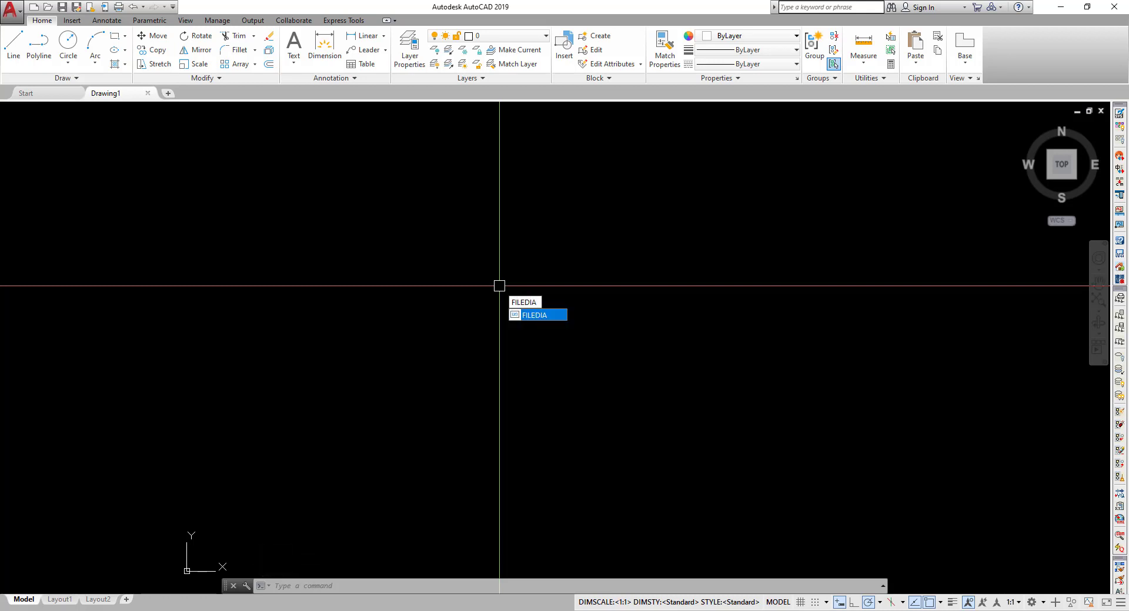
pyautogui.press('Return')
pyautogui.write('1')
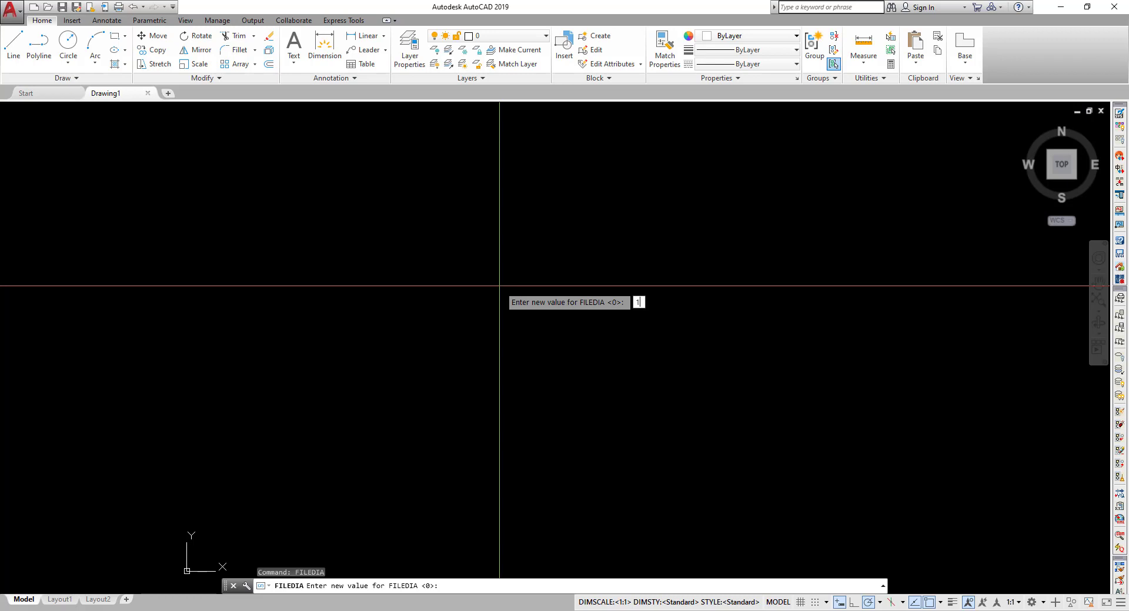
pyautogui.press('Return')
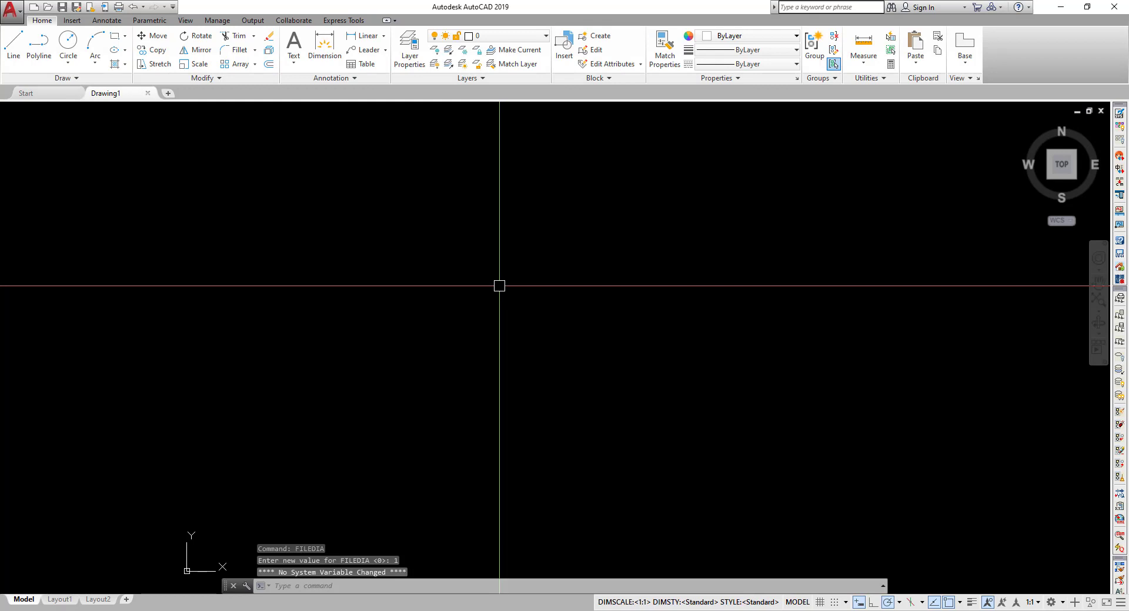
pyautogui.click(47, 9)
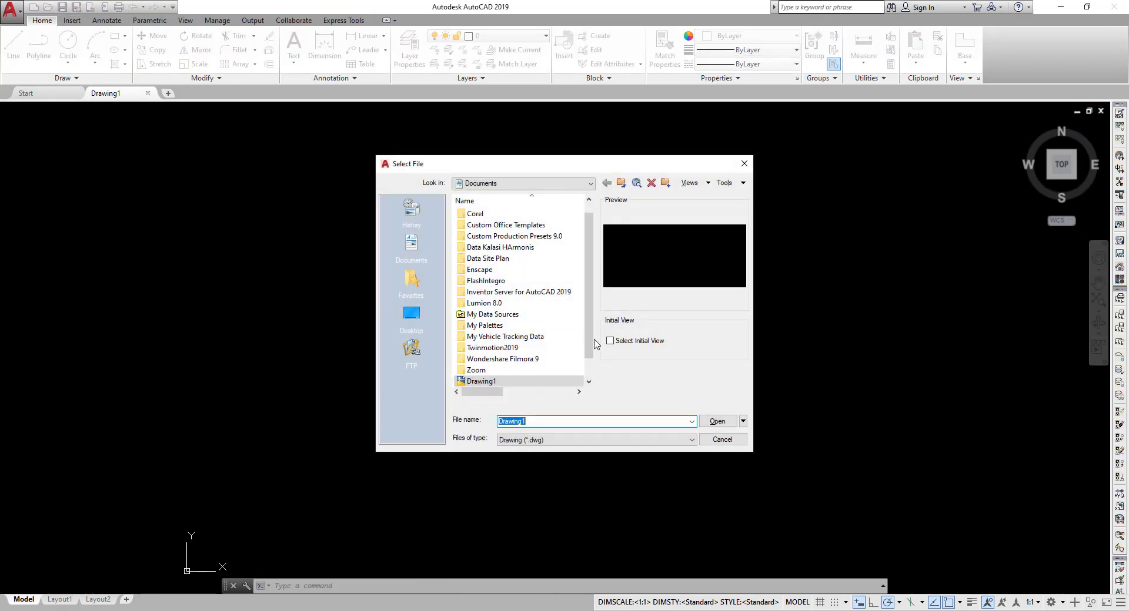
pyautogui.click(745, 167)
pyautogui.click(21, 11)
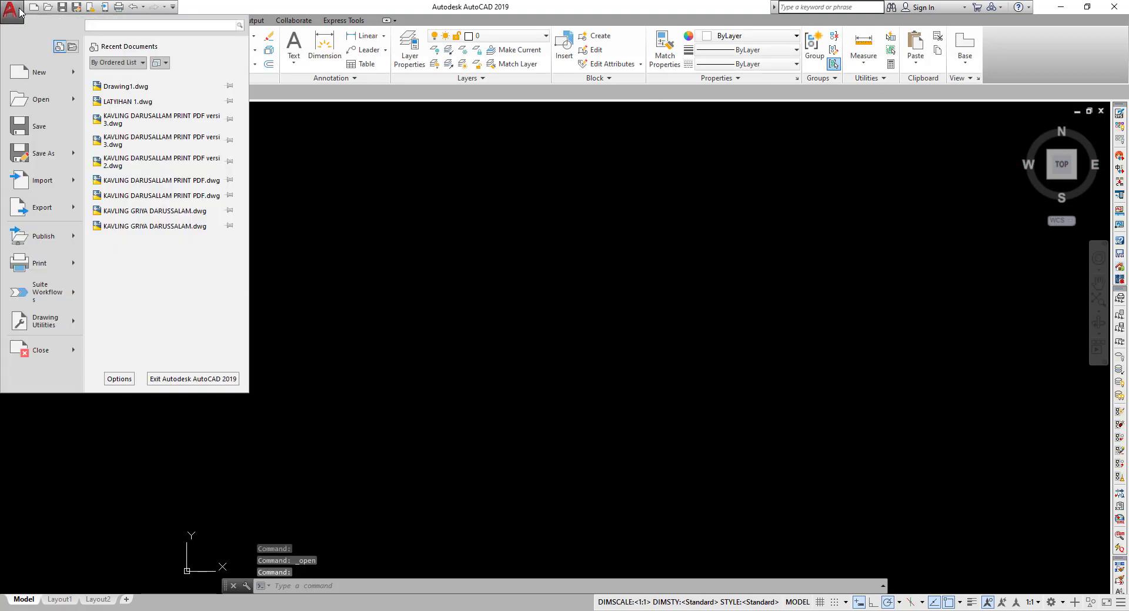
pyautogui.click(34, 126)
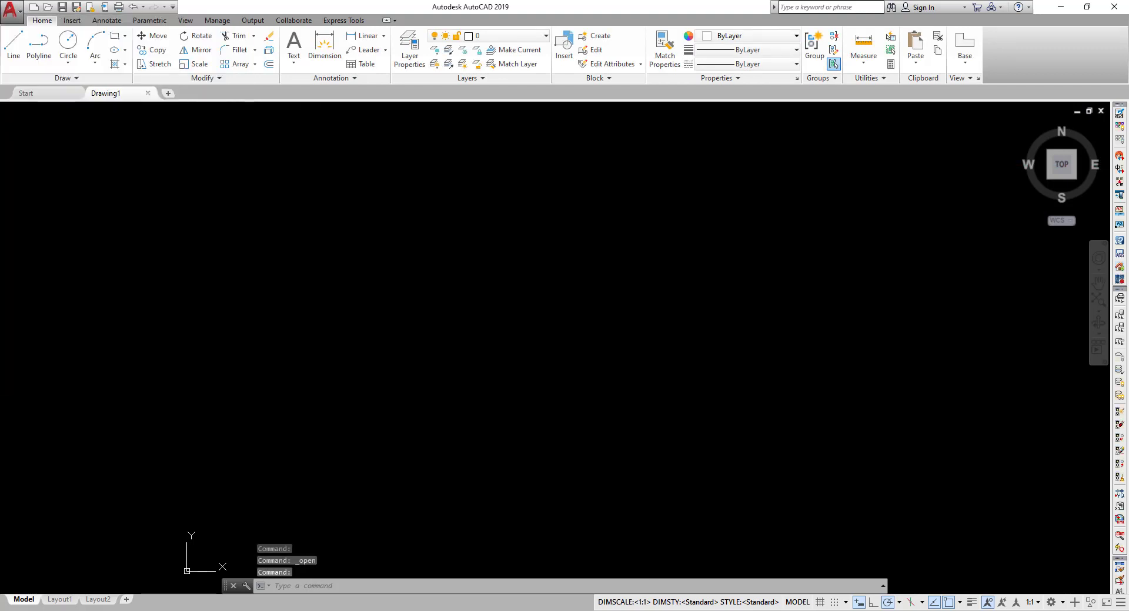
pyautogui.click(21, 19)
pyautogui.click(27, 153)
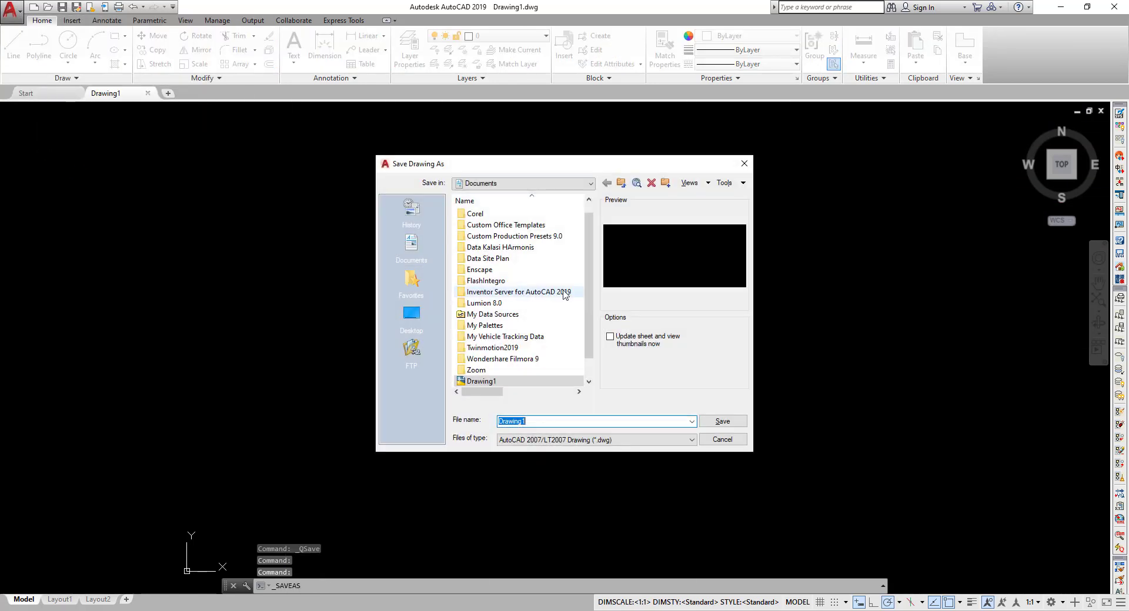
pyautogui.click(742, 164)
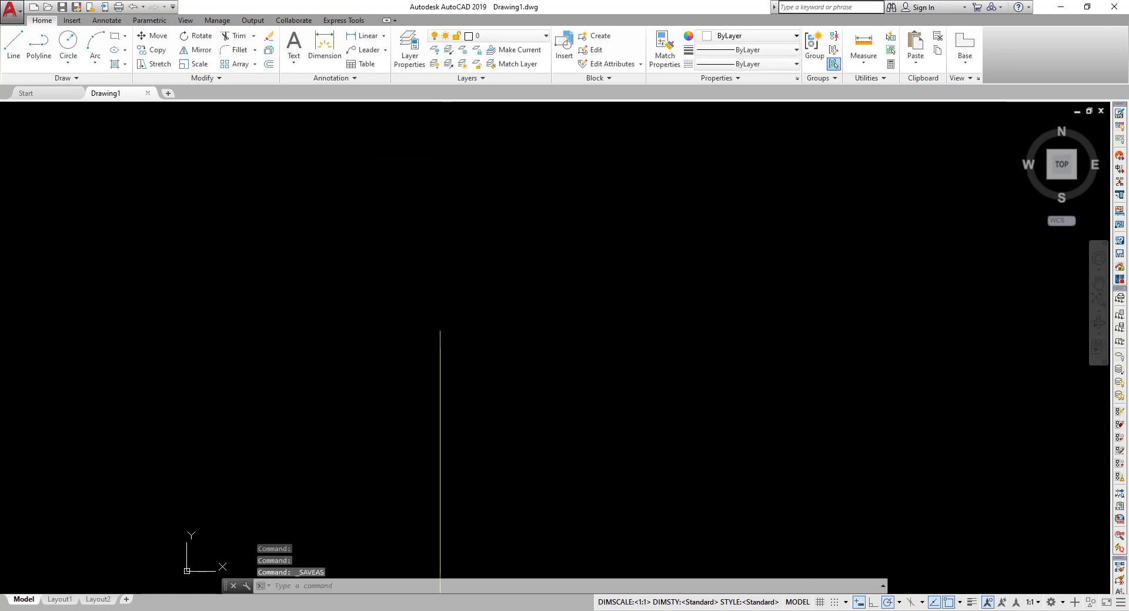
pyautogui.click(445, 323)
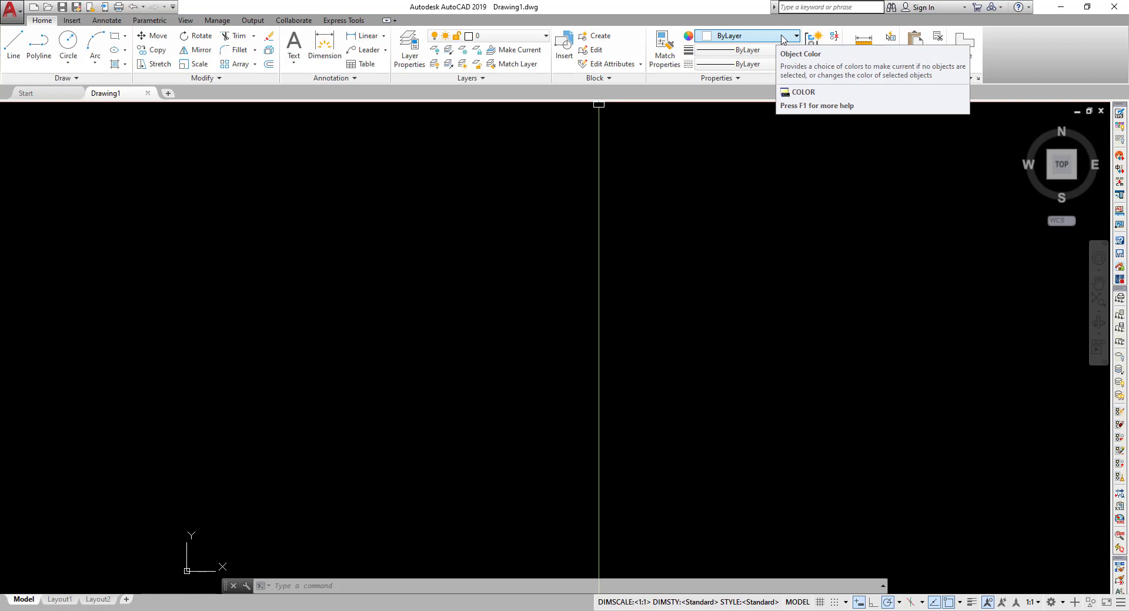
pyautogui.click(782, 40)
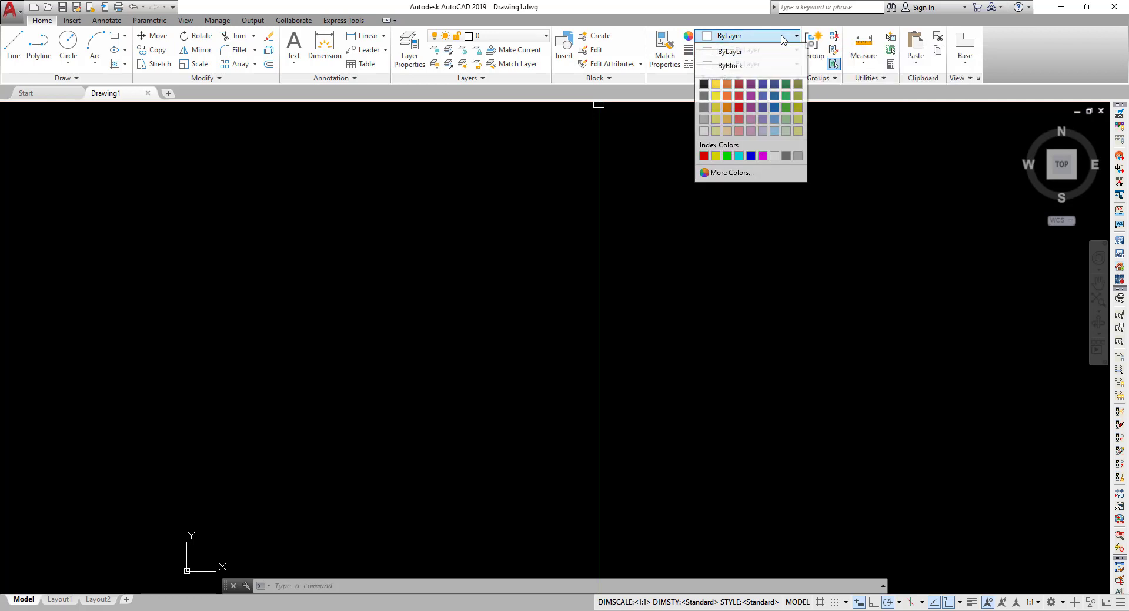
pyautogui.click(784, 44)
pyautogui.click(790, 54)
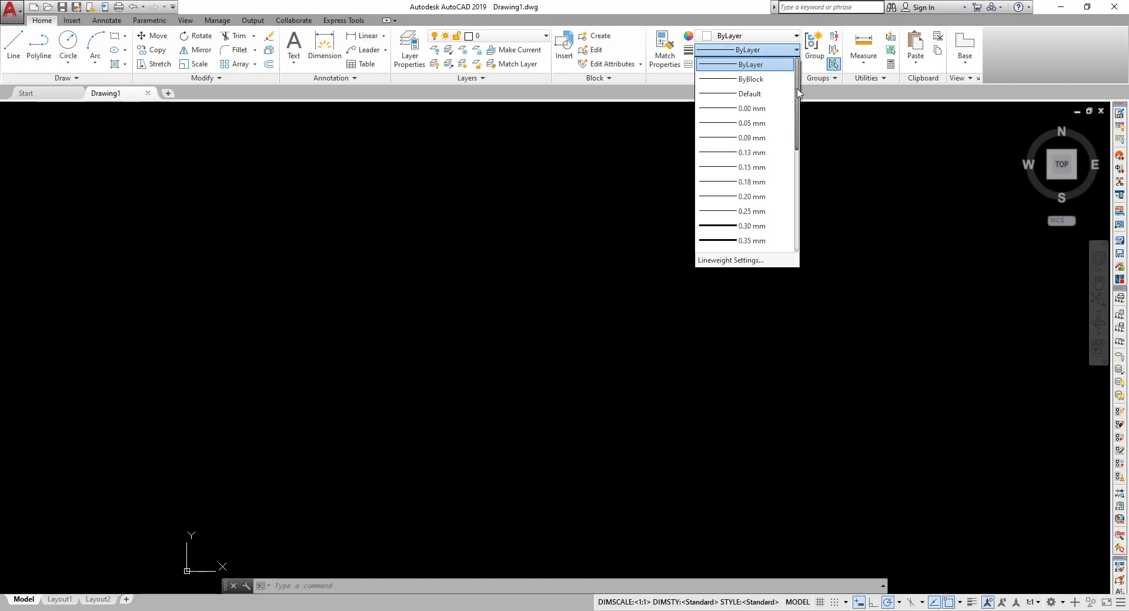
pyautogui.moveTo(798, 93); pyautogui.dragTo(794, 219)
pyautogui.moveTo(798, 178); pyautogui.dragTo(796, 68)
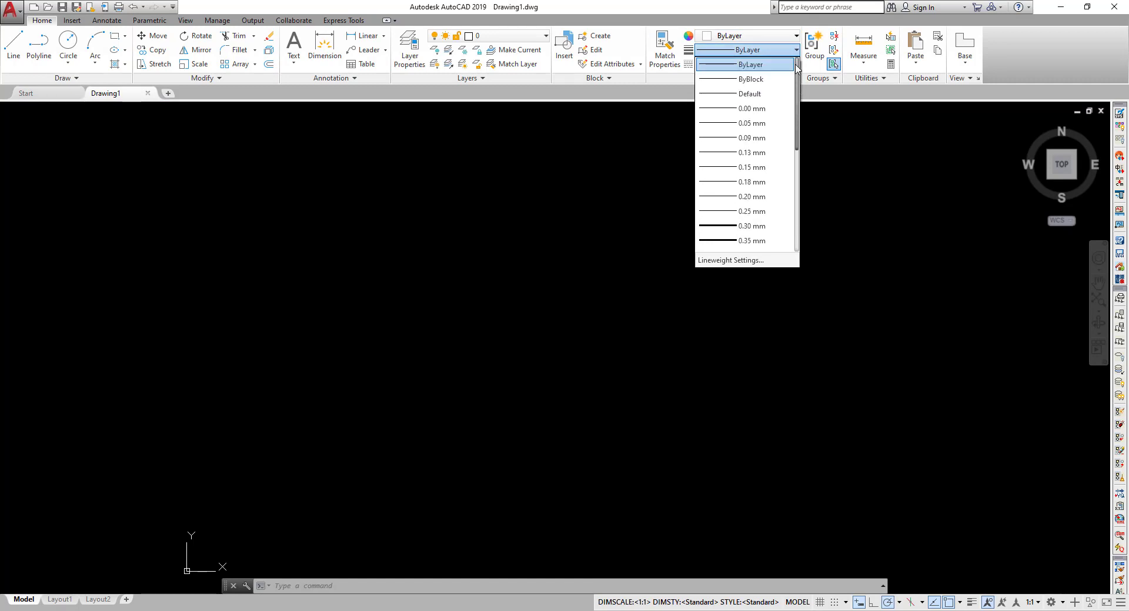
pyautogui.scroll(-4, 744, 253)
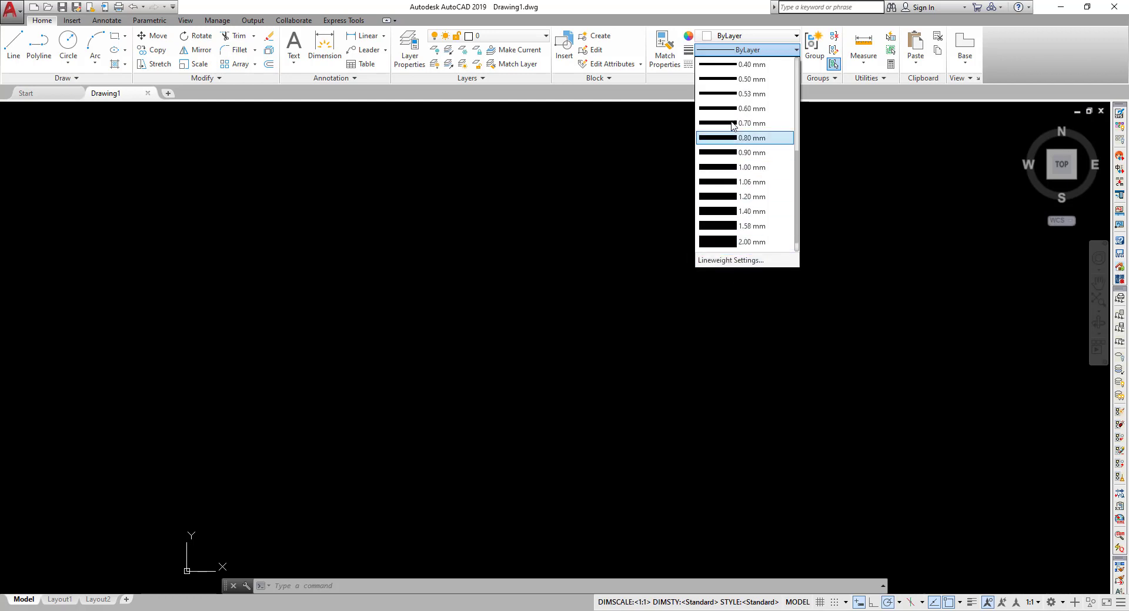
pyautogui.scroll(-2, 754, 150)
pyautogui.scroll(6, 787, 141)
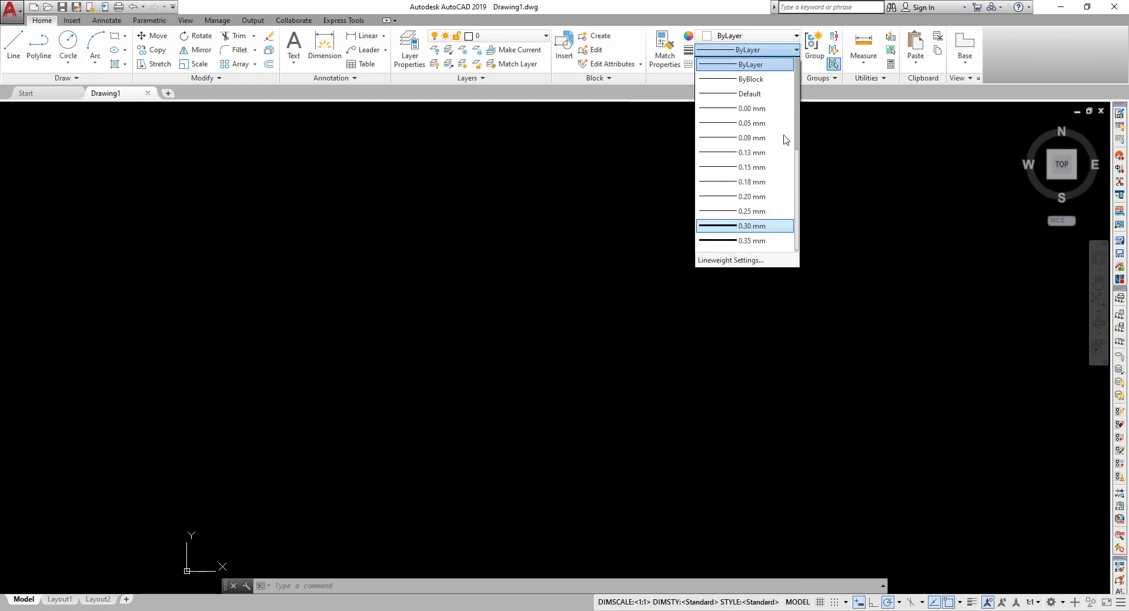
pyautogui.click(862, 170)
pyautogui.click(768, 64)
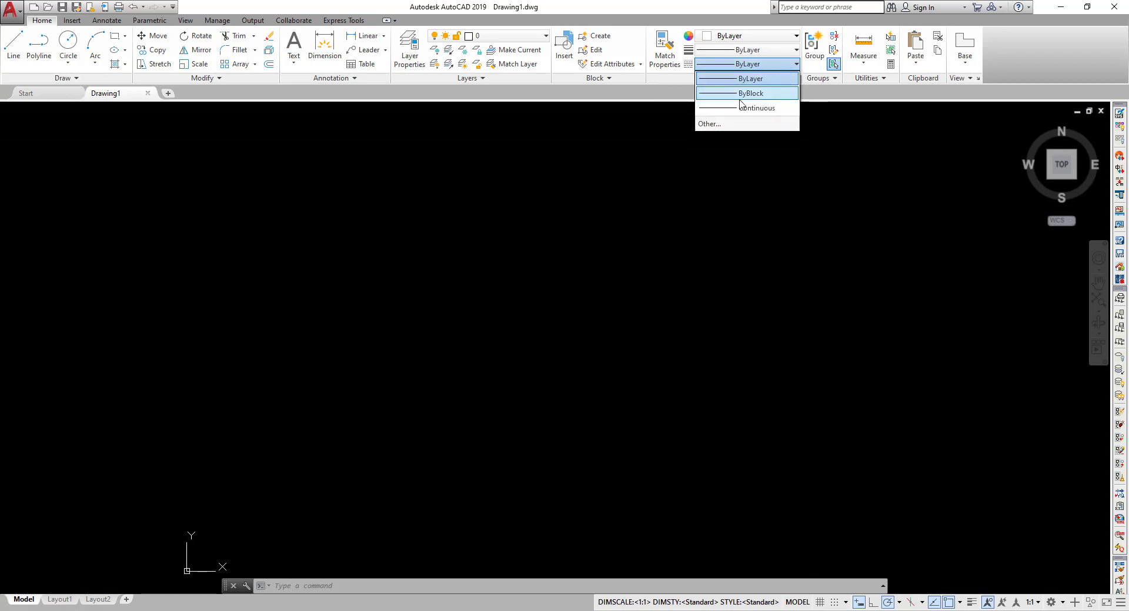
pyautogui.click(831, 160)
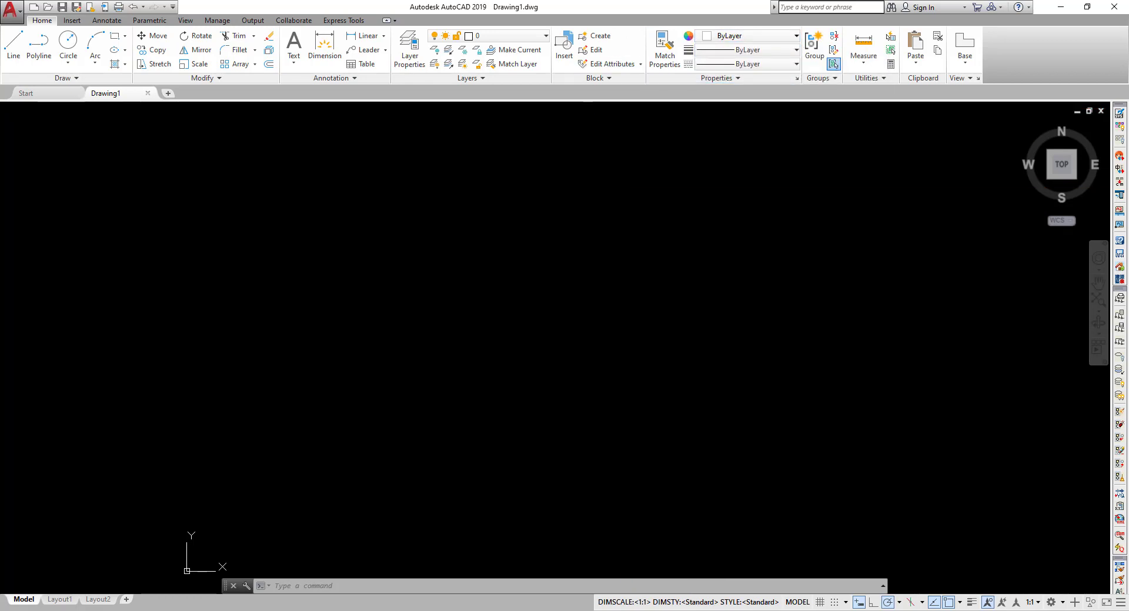
# - Draw a single horizontal line across the left side of the canvas
pyautogui.click(759, 41)
pyautogui.click(758, 41)
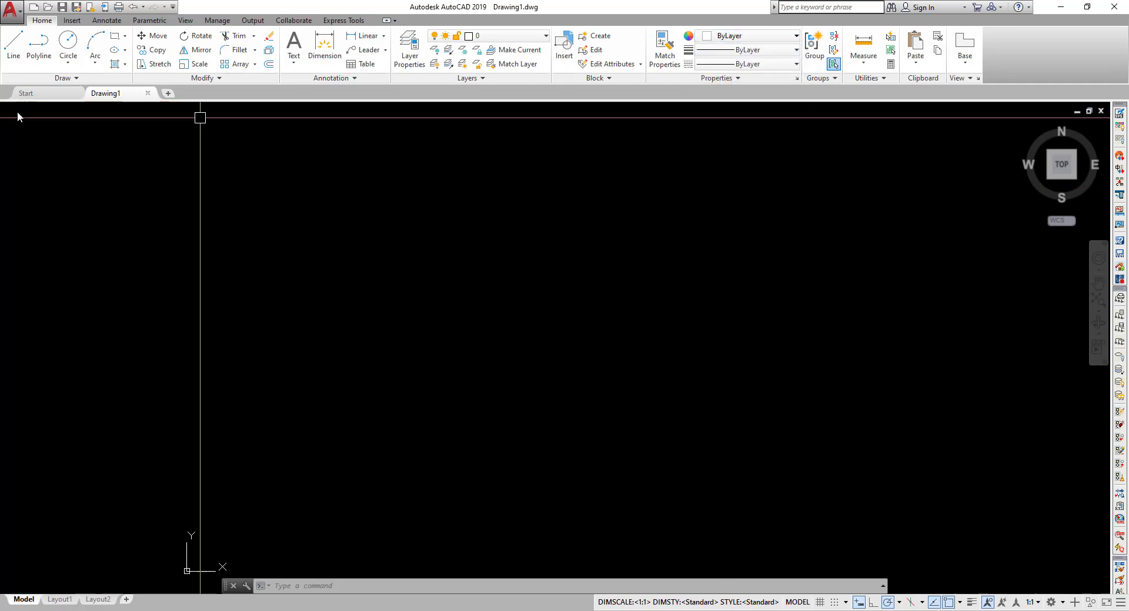
pyautogui.click(13, 59)
pyautogui.click(281, 287)
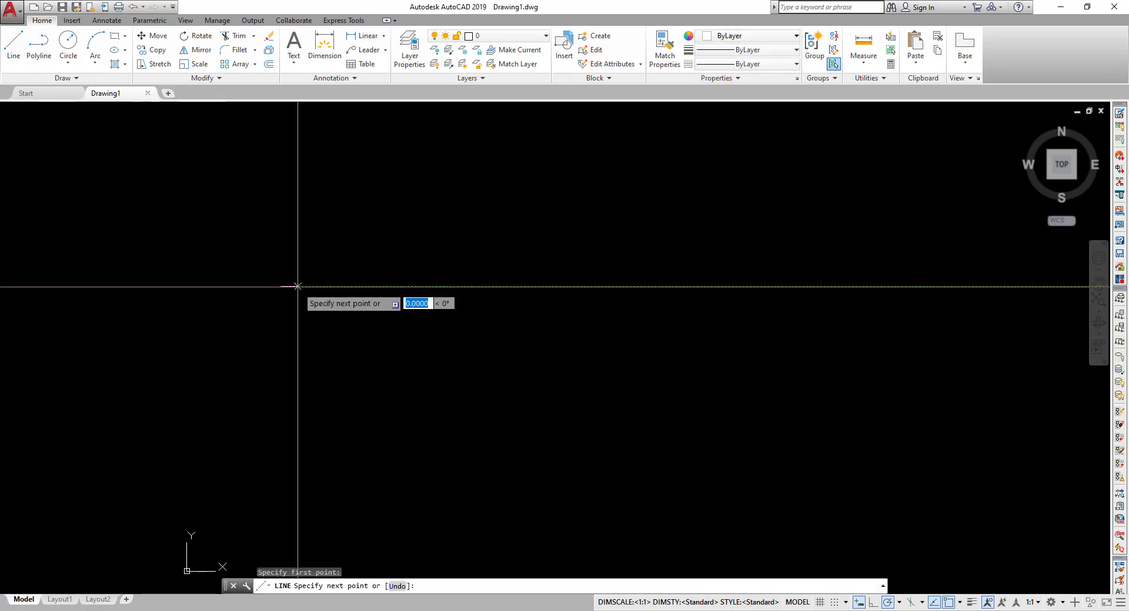
pyautogui.click(542, 286)
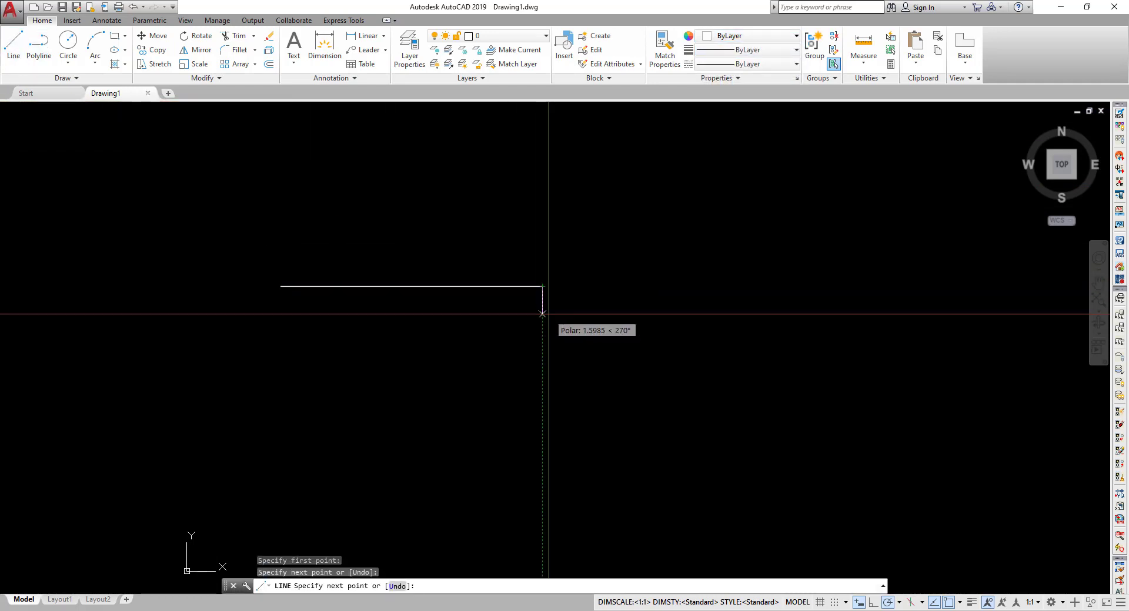
pyautogui.press('Return')
# - Copy the line downward five times to make six parallel horizontal lines
pyautogui.click(432, 286)
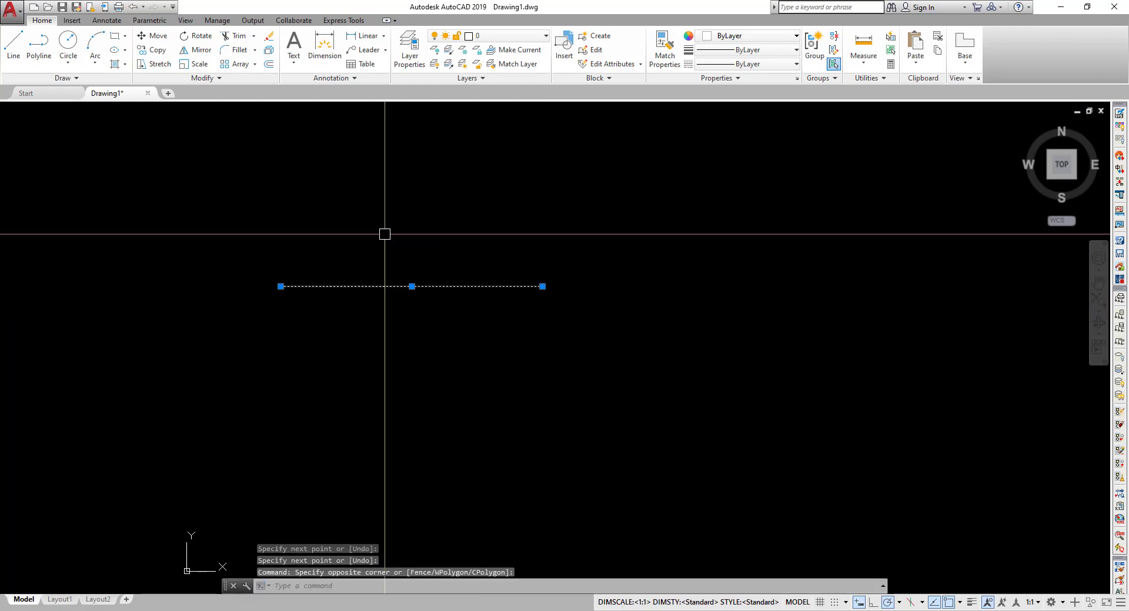
pyautogui.click(152, 49)
pyautogui.click(542, 287)
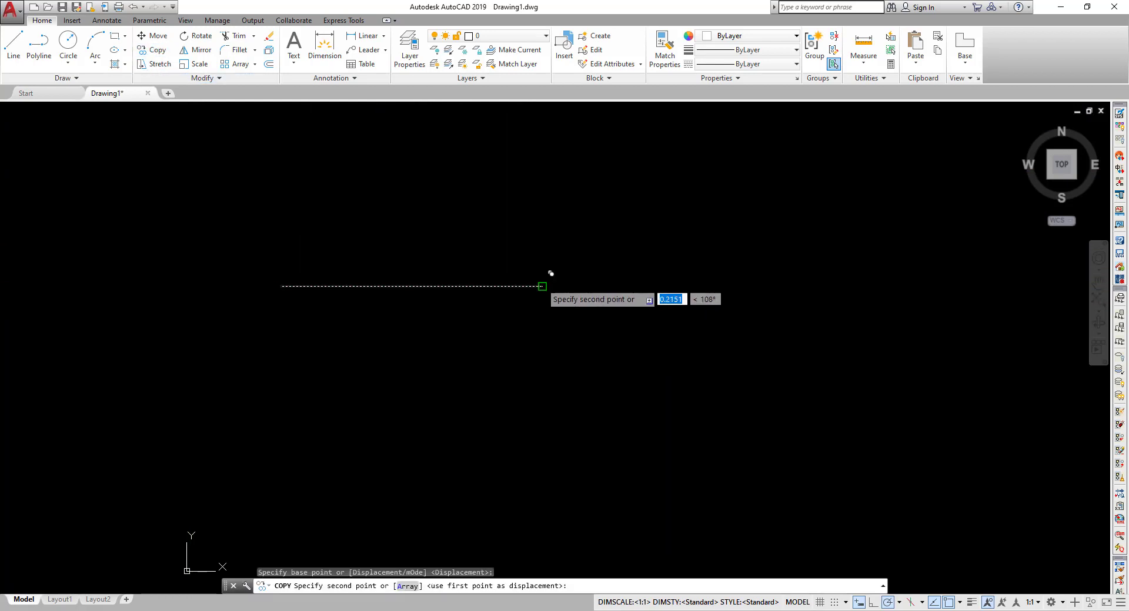
pyautogui.click(542, 313)
pyautogui.click(542, 335)
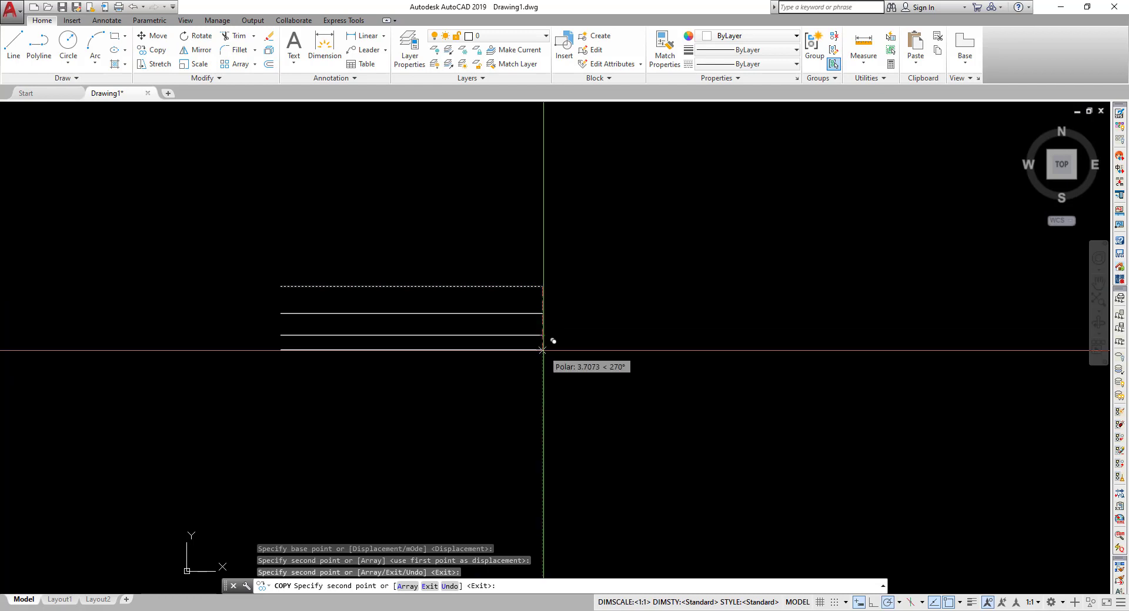
pyautogui.click(542, 351)
pyautogui.click(542, 368)
pyautogui.click(542, 390)
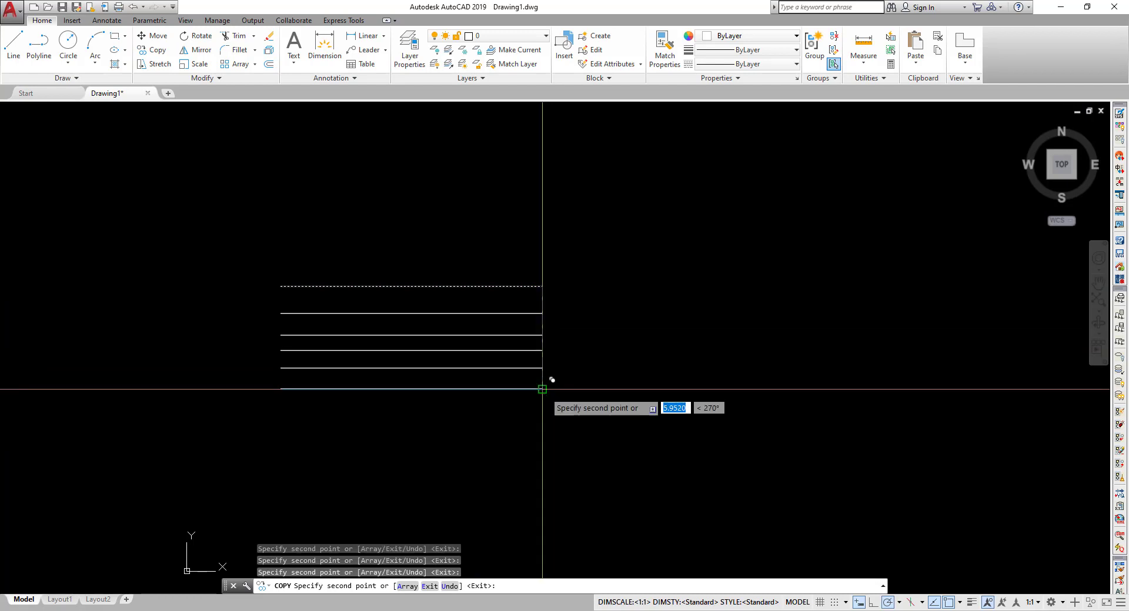
pyautogui.press('Return')
# - Copy all six horizontal lines to the right
pyautogui.moveTo(564, 411); pyautogui.dragTo(458, 232)
pyautogui.write('co')
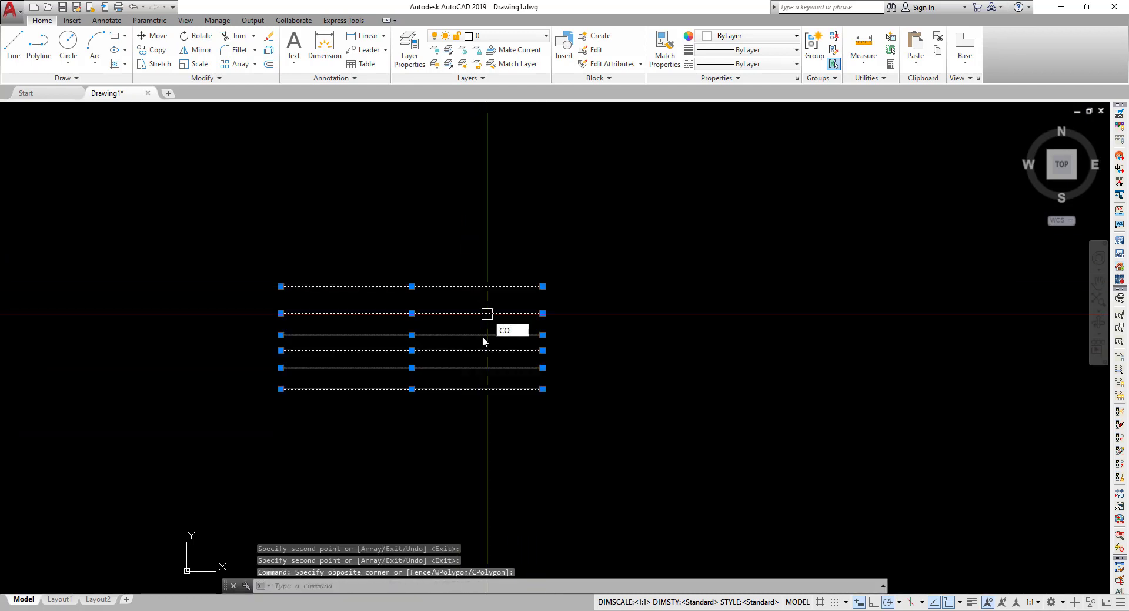
pyautogui.press('Return')
pyautogui.click(428, 439)
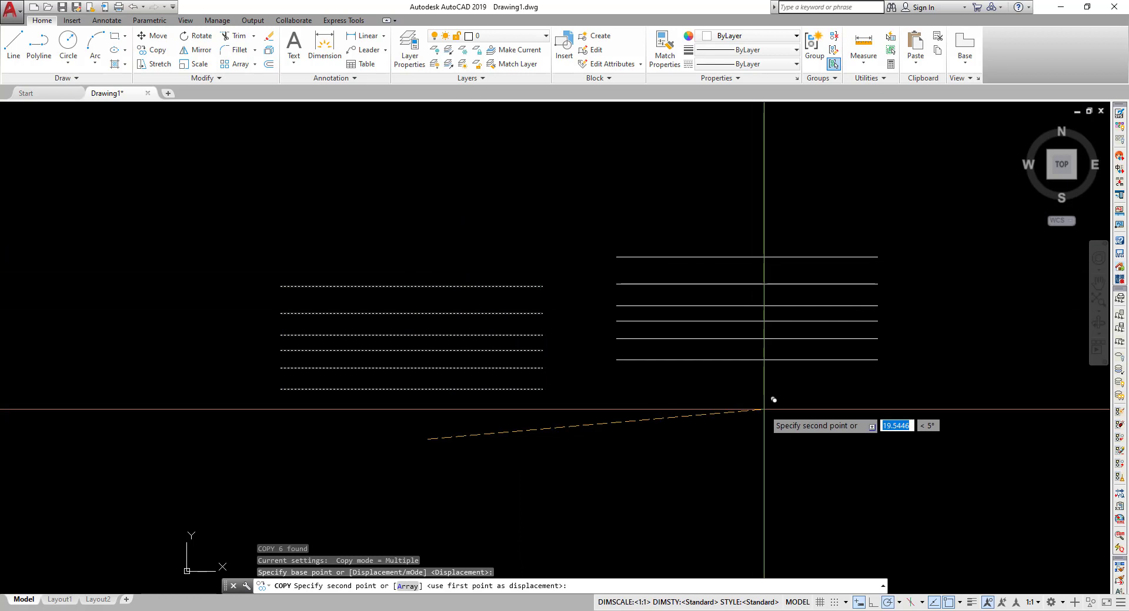
pyautogui.click(739, 439)
pyautogui.press('Return')
# - Rotate the copied set 90° so its six lines stand vertical
pyautogui.moveTo(737, 447); pyautogui.dragTo(665, 239)
pyautogui.write('R')
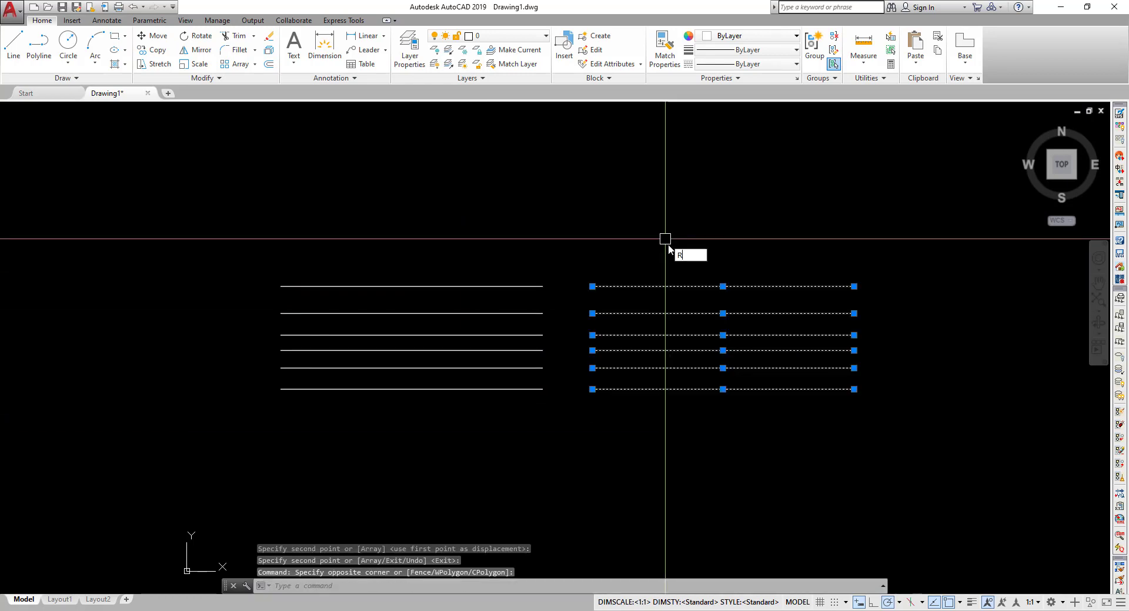
pyautogui.press('Return')
pyautogui.click(722, 335)
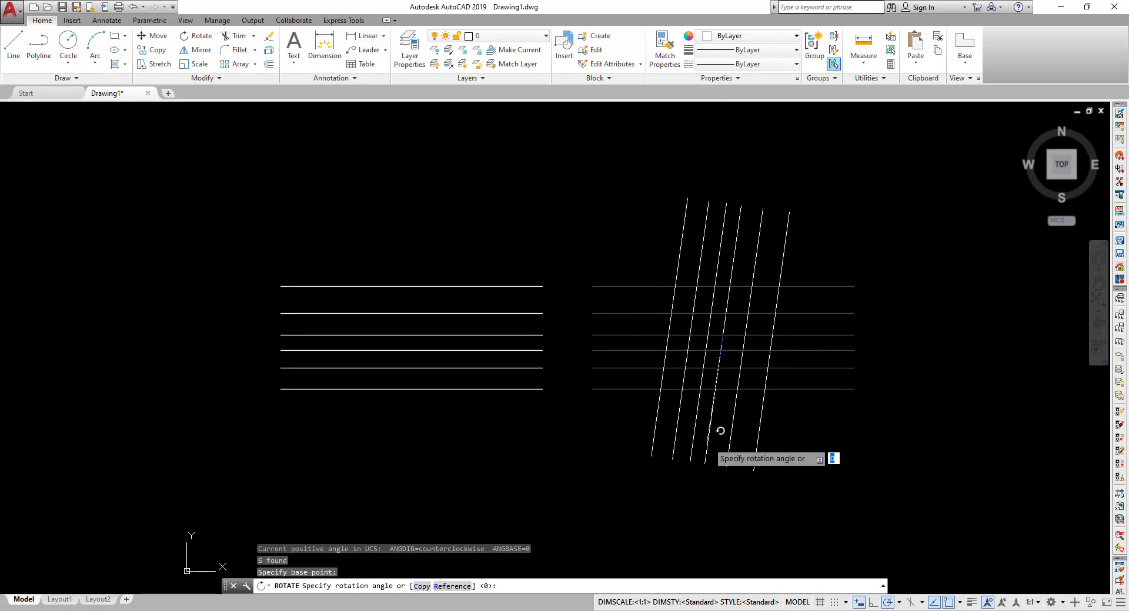
pyautogui.click(723, 468)
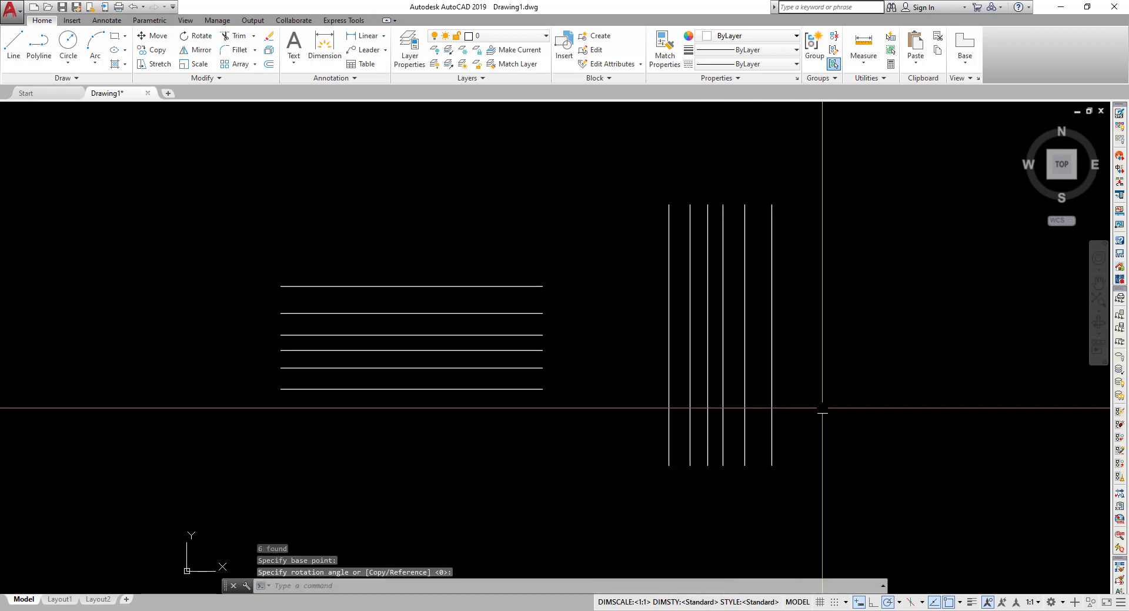
# - Move the six vertical lines up and left into position
pyautogui.moveTo(822, 410); pyautogui.dragTo(657, 269)
pyautogui.moveTo(845, 353); pyautogui.dragTo(748, 340, button='middle')
pyautogui.write('m')
pyautogui.press('Return')
pyautogui.click(810, 381)
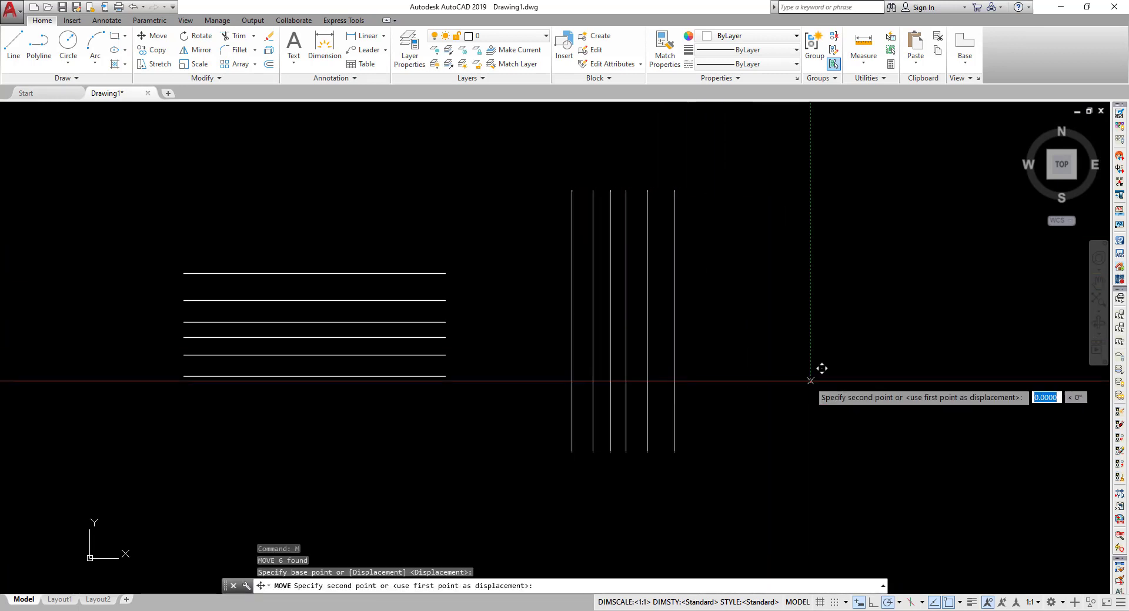
pyautogui.click(781, 349)
# - Move the six horizontal lines into place beside the vertical set
pyautogui.moveTo(401, 370); pyautogui.dragTo(637, 373, button='middle')
pyautogui.click(662, 477)
pyautogui.click(587, 227)
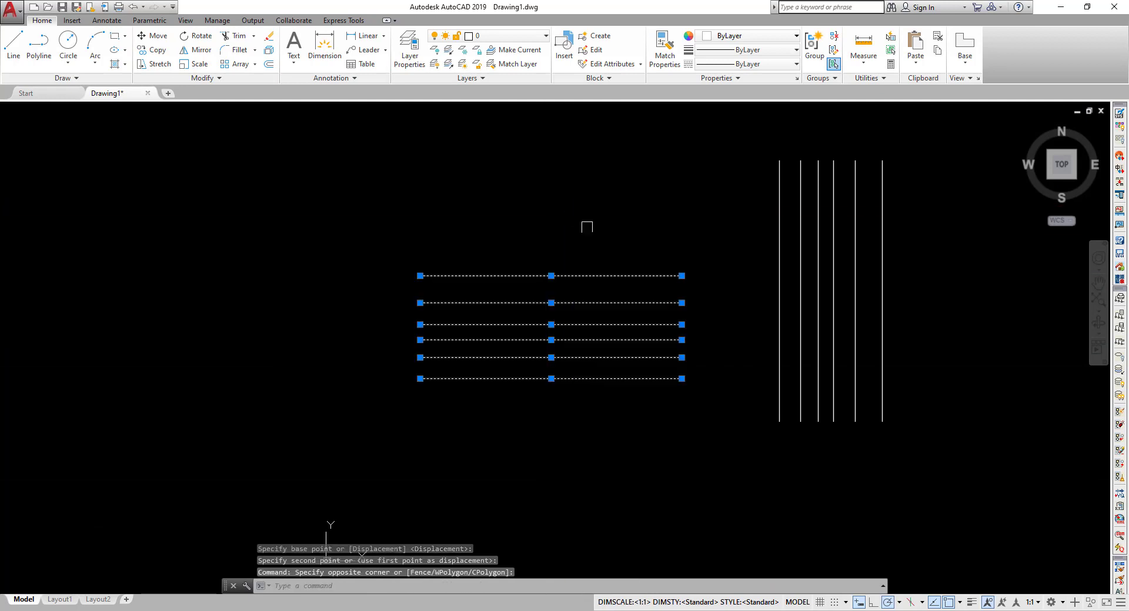
pyautogui.scroll(2, 588, 227)
pyautogui.write('m')
pyautogui.press('Return')
pyautogui.click(536, 238)
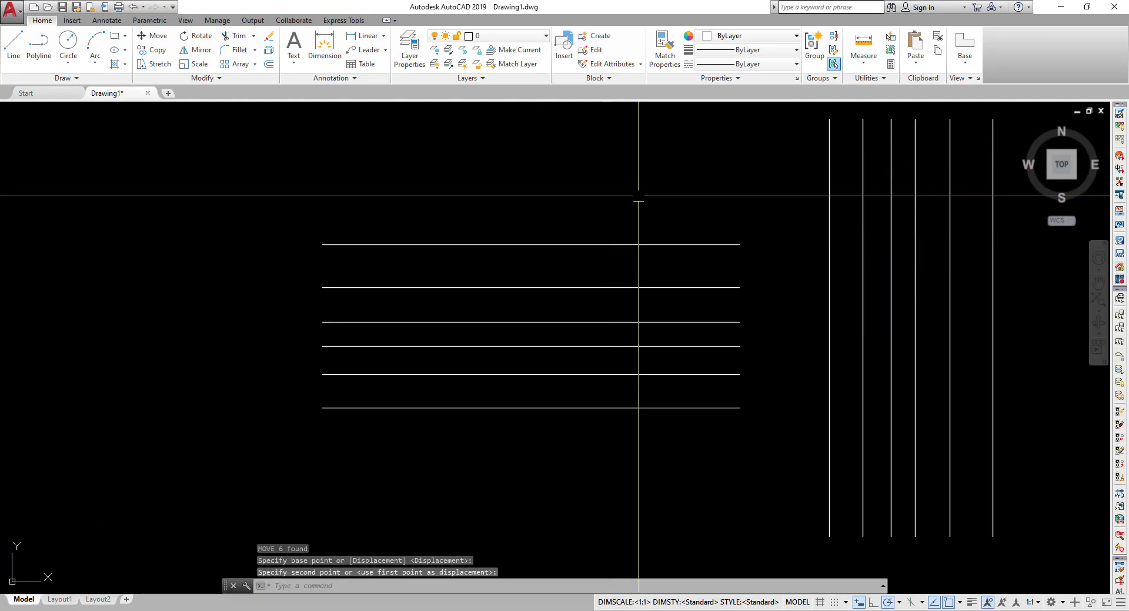
pyautogui.moveTo(638, 197); pyautogui.dragTo(415, 219, button='middle')
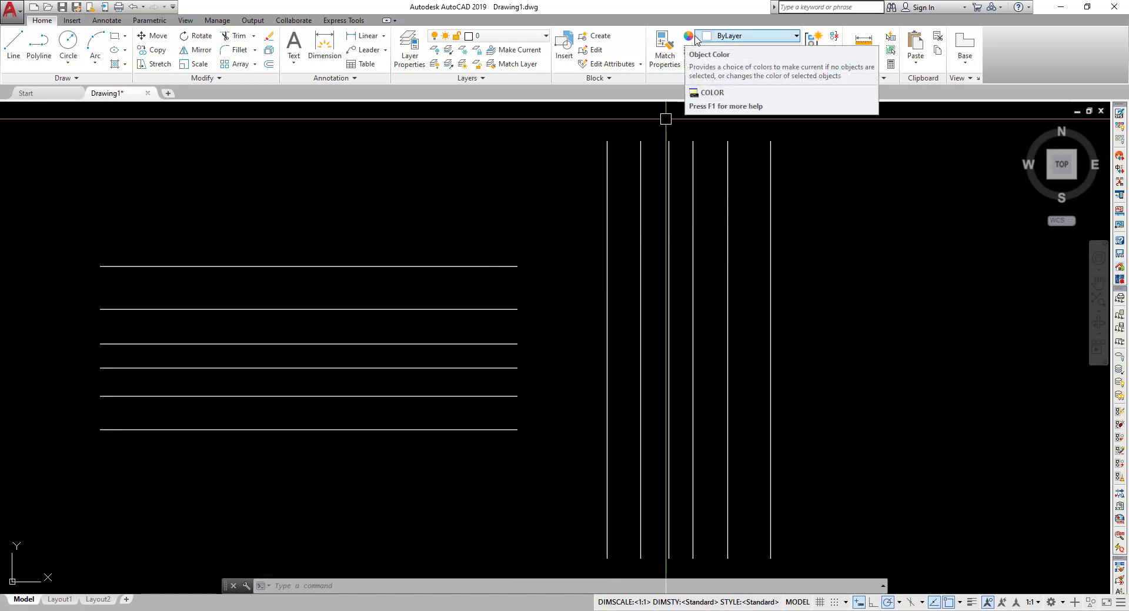
# - Make the top horizontal line red using the Properties Color list
pyautogui.moveTo(510, 253); pyautogui.dragTo(606, 240, button='middle')
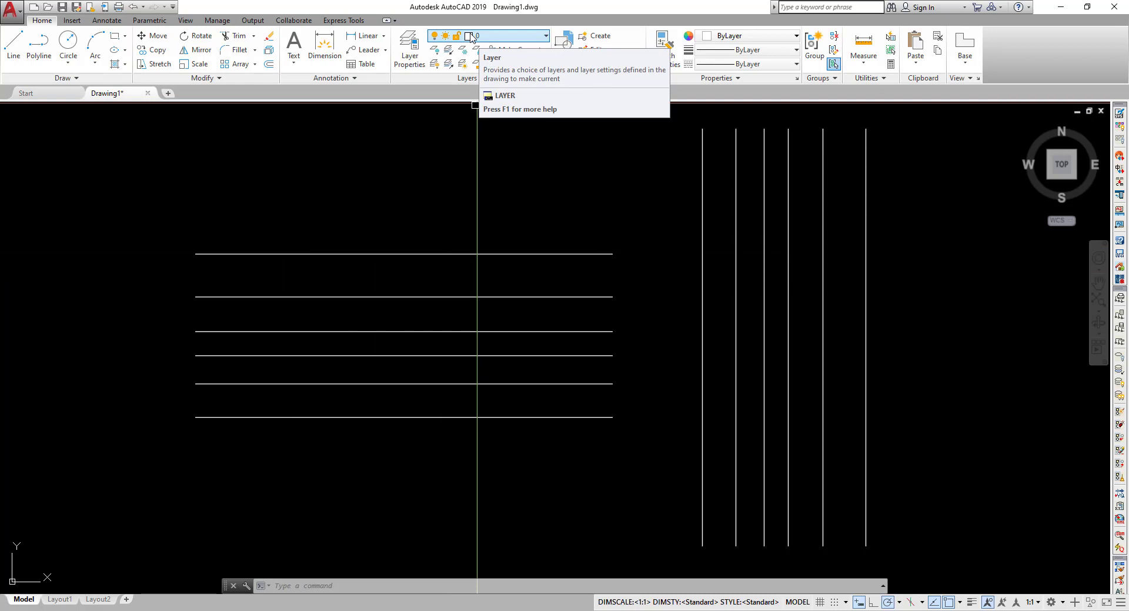
pyautogui.click(496, 39)
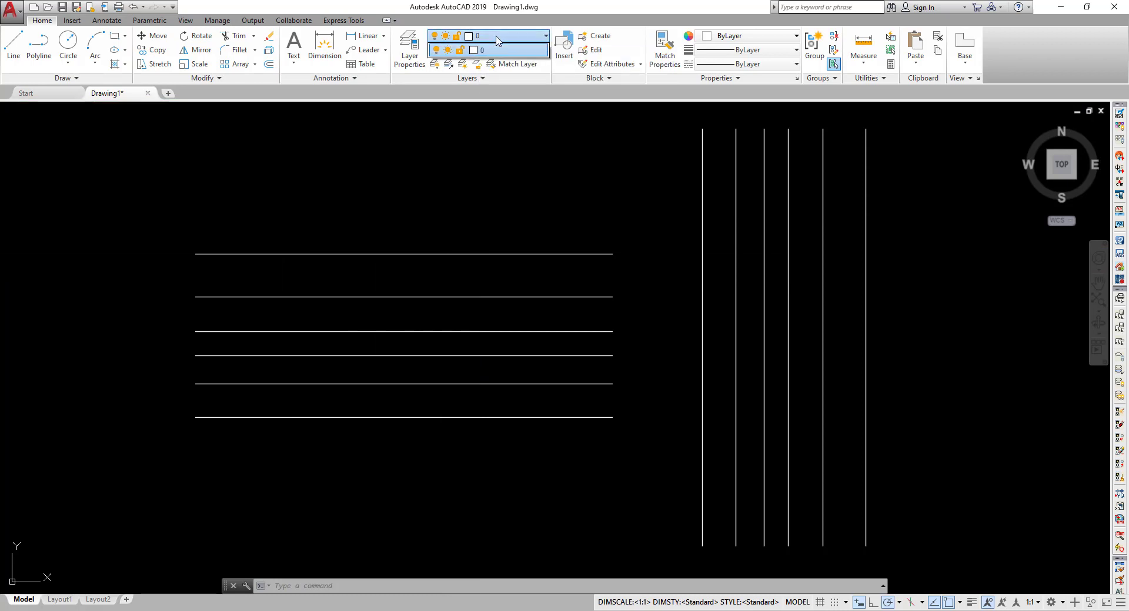
pyautogui.click(481, 36)
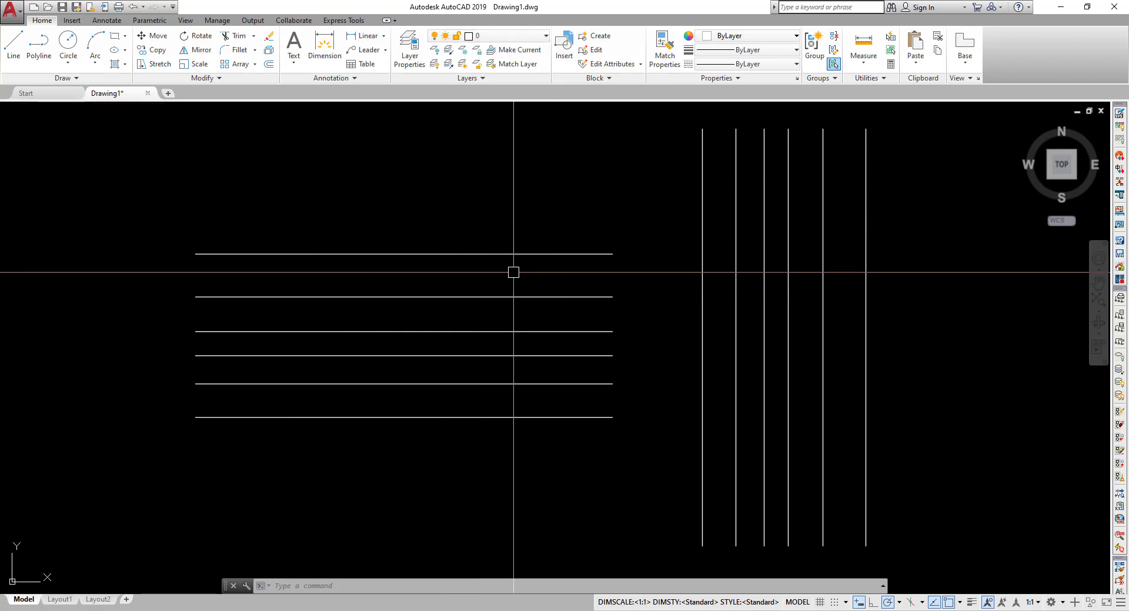
pyautogui.scroll(2, 491, 269)
pyautogui.moveTo(492, 270); pyautogui.dragTo(576, 283, button='middle')
pyautogui.click(582, 252)
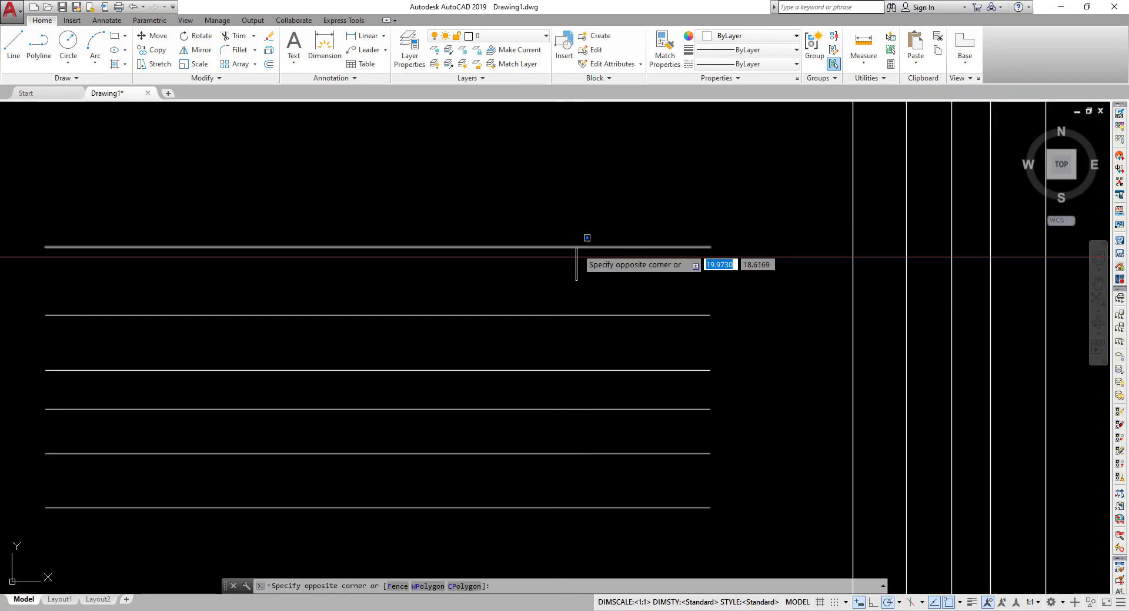
pyautogui.click(620, 273)
pyautogui.click(626, 274)
pyautogui.click(607, 229)
pyautogui.click(676, 267)
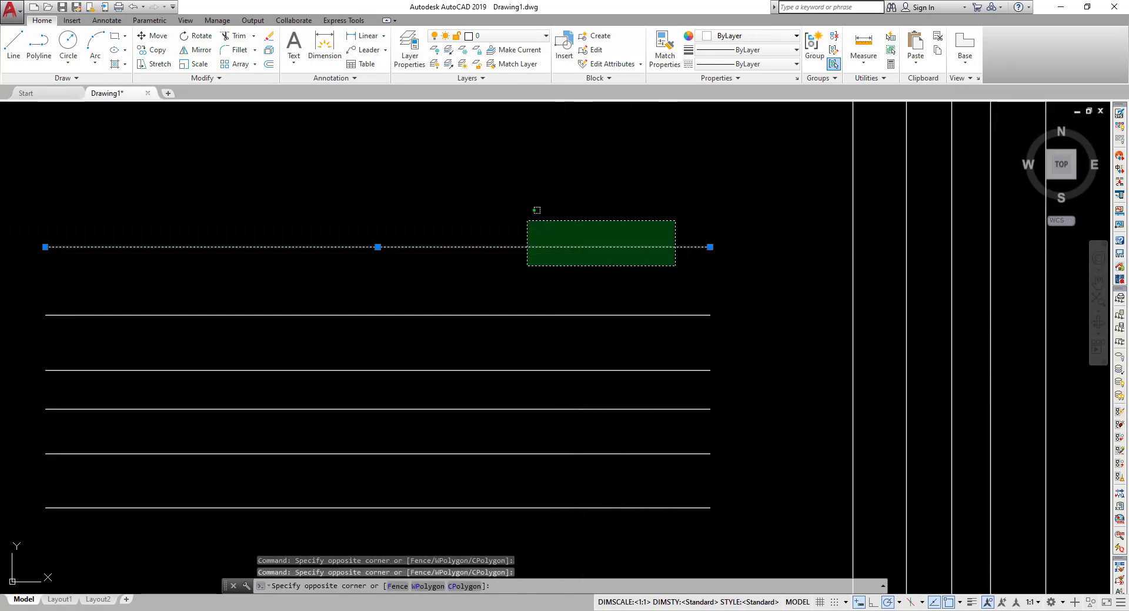
pyautogui.click(526, 222)
pyautogui.click(633, 289)
pyautogui.click(502, 226)
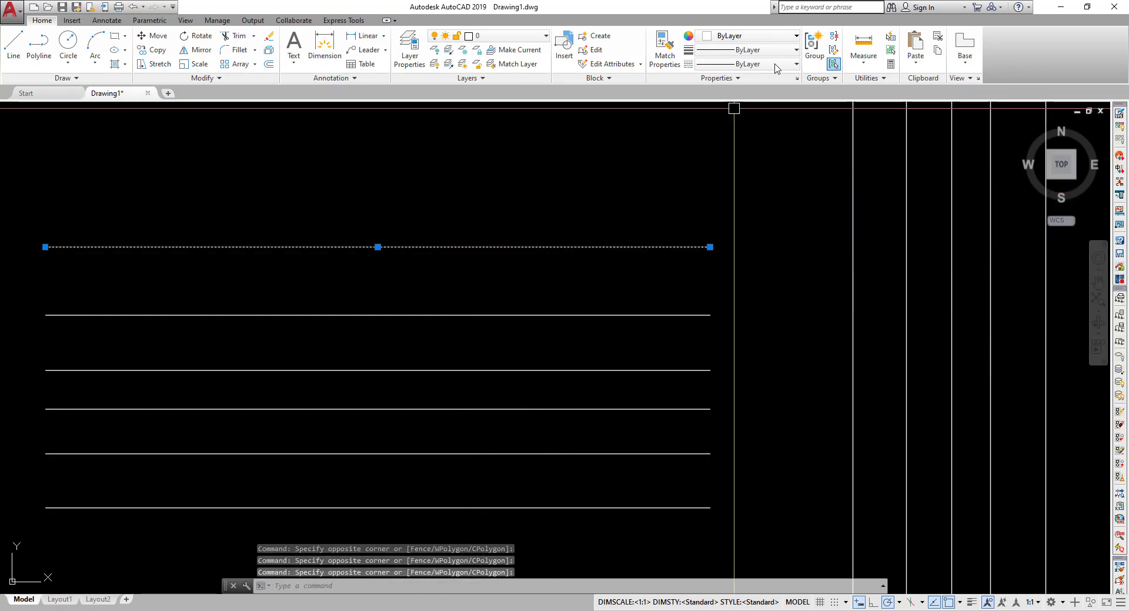
pyautogui.click(797, 35)
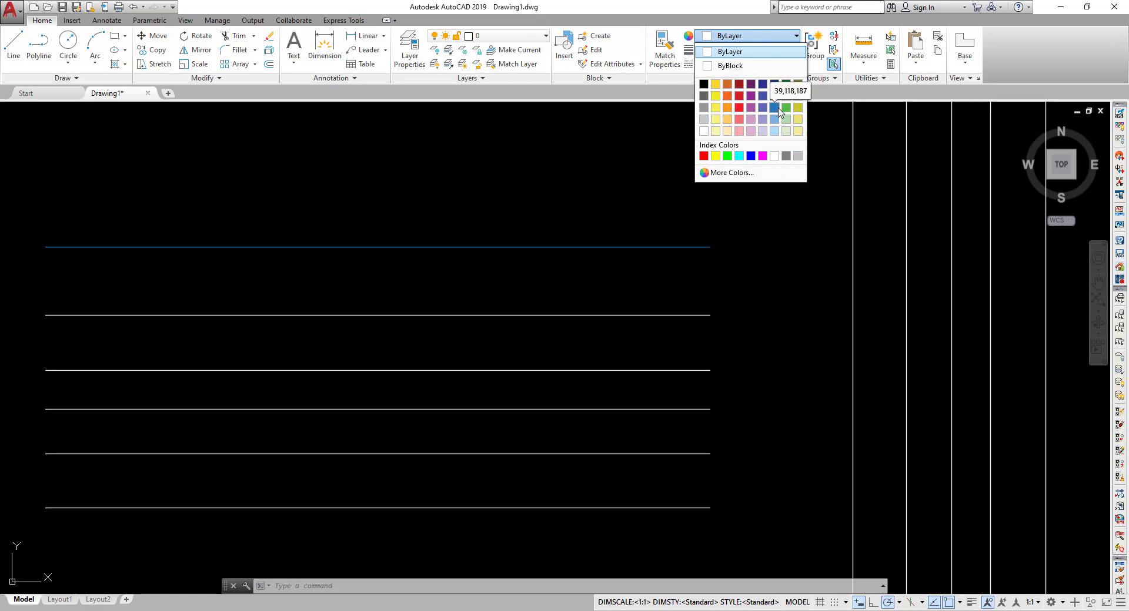
pyautogui.click(739, 112)
# - Make the second horizontal line green
pyautogui.moveTo(583, 231); pyautogui.dragTo(638, 215, button='middle')
pyautogui.click(517, 264)
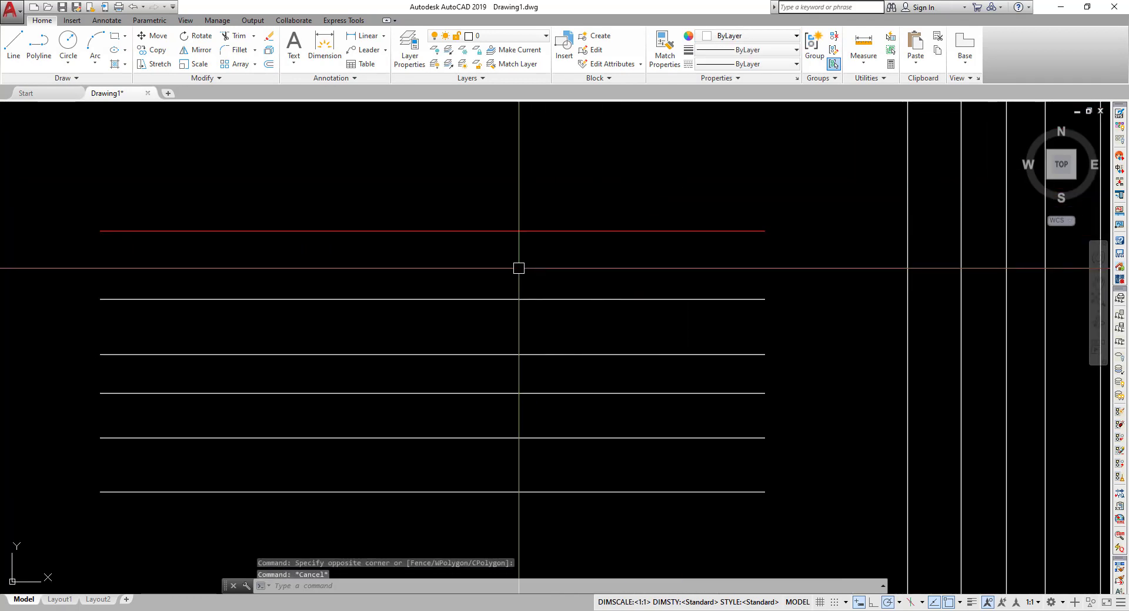
pyautogui.press('Escape')
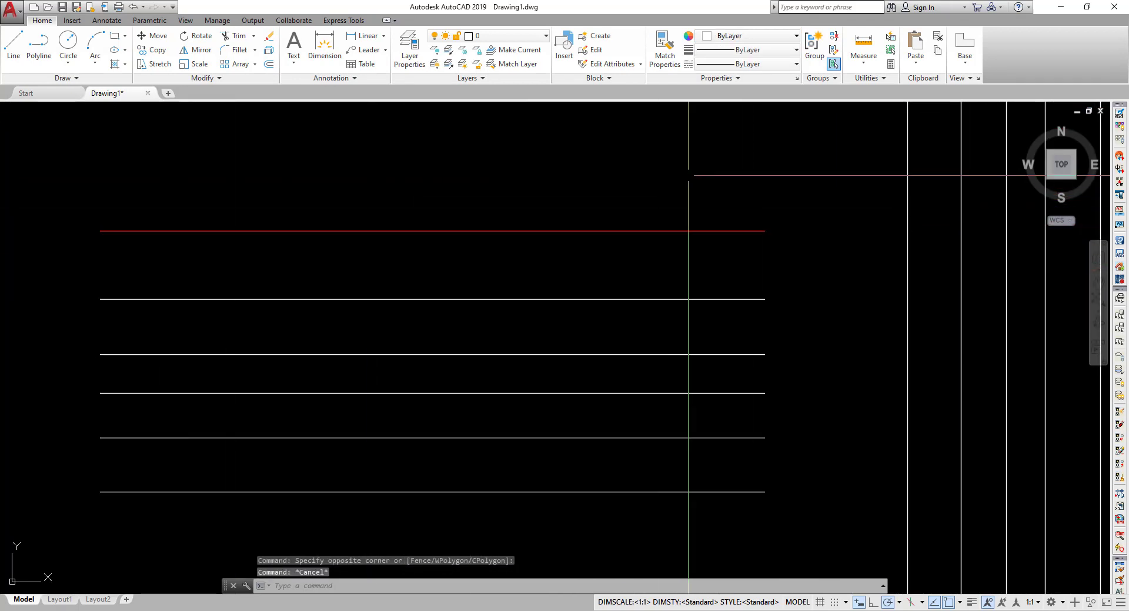
pyautogui.click(436, 328)
pyautogui.click(410, 286)
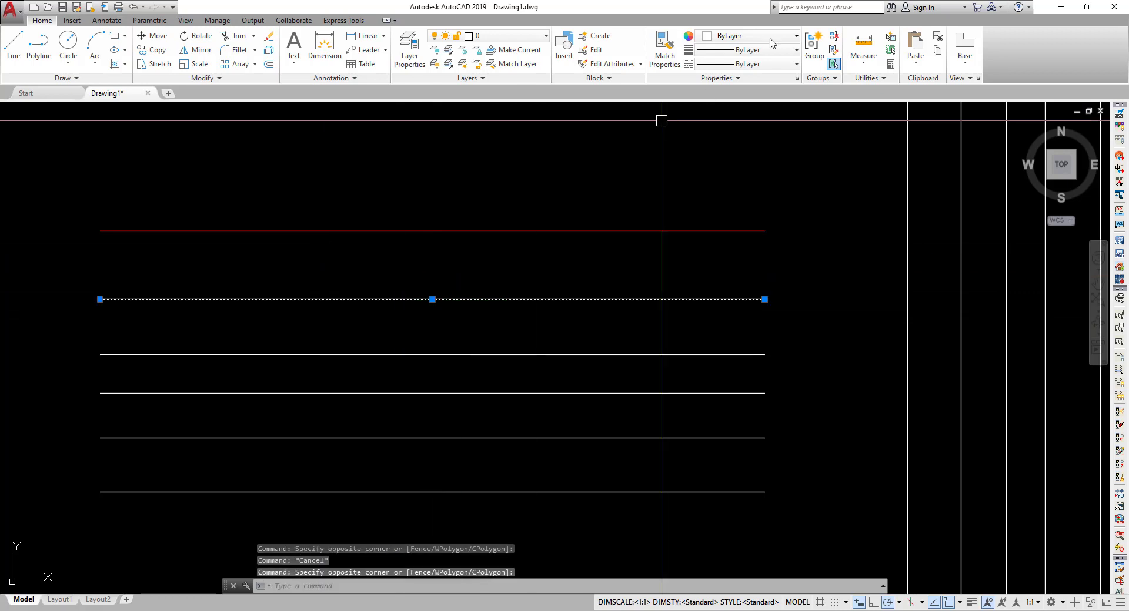
pyautogui.click(793, 36)
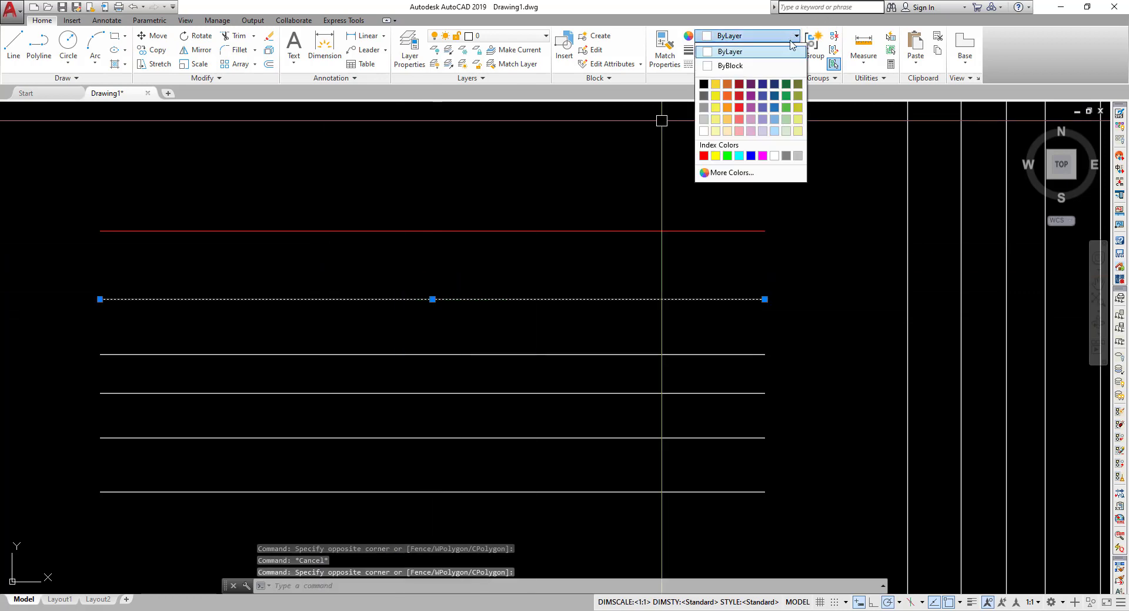
pyautogui.click(728, 156)
pyautogui.press('Escape')
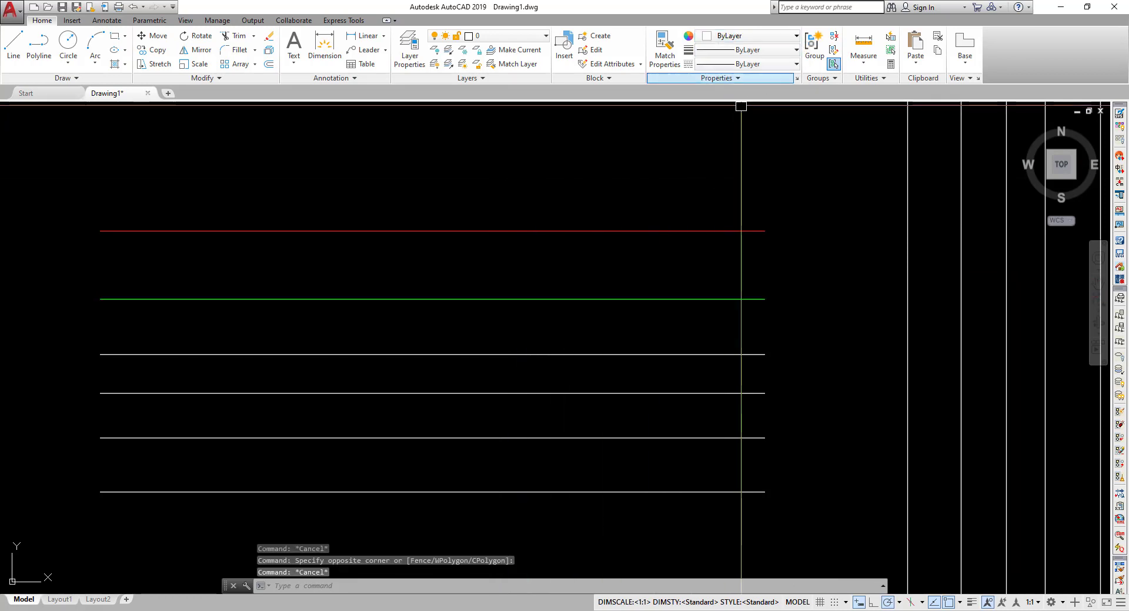
# - Give the third horizontal line cyan index colour 130 via More Colors
pyautogui.click(634, 361)
pyautogui.click(630, 341)
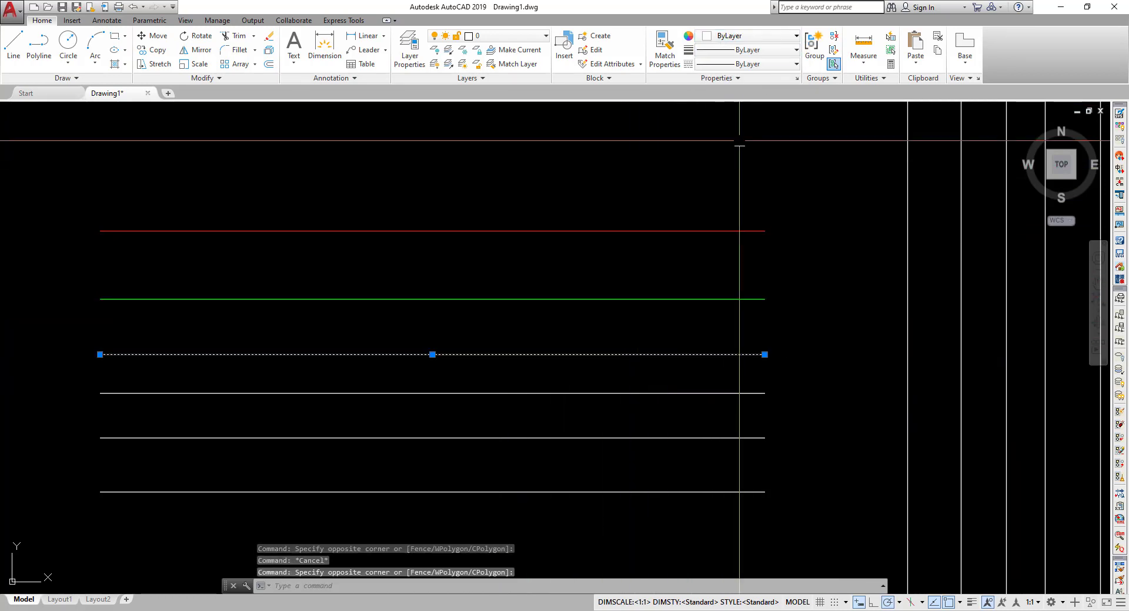
pyautogui.click(797, 35)
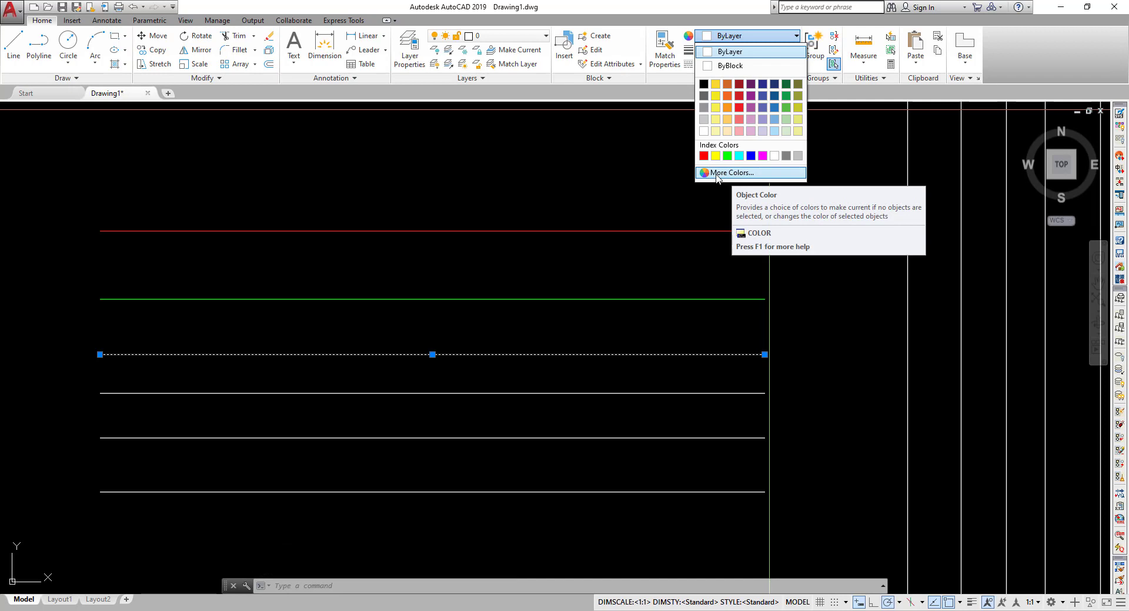
pyautogui.click(717, 173)
pyautogui.moveTo(921, 243)
pyautogui.mouseDown()
pyautogui.moveTo(812, 111)
pyautogui.moveTo(823, 73)
pyautogui.mouseUp()
pyautogui.write('130')
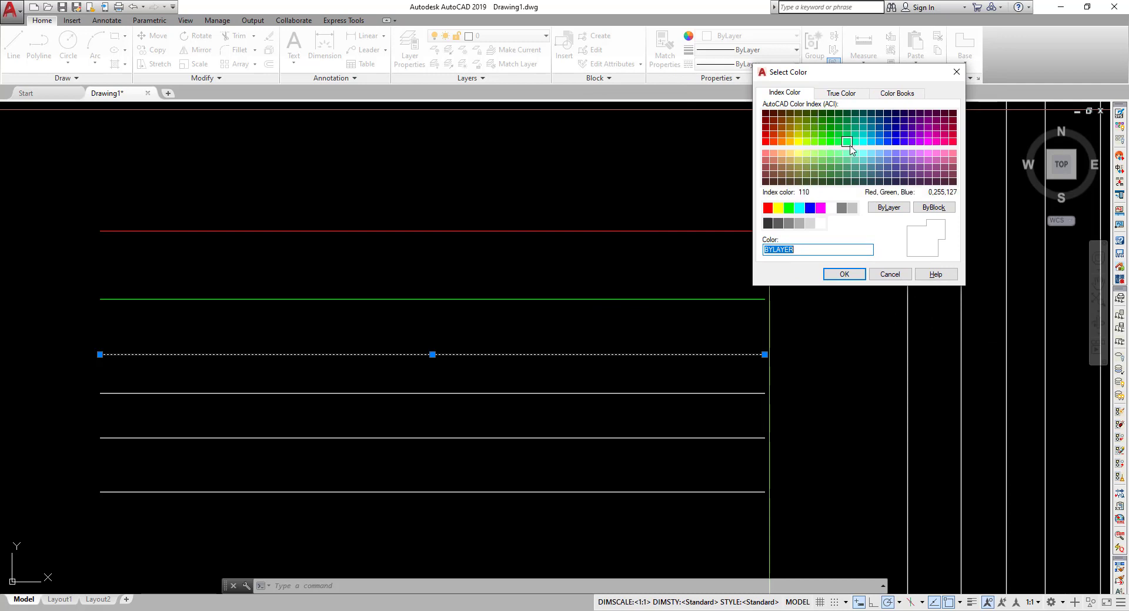
pyautogui.click(844, 274)
pyautogui.click(700, 305)
pyautogui.press('Escape')
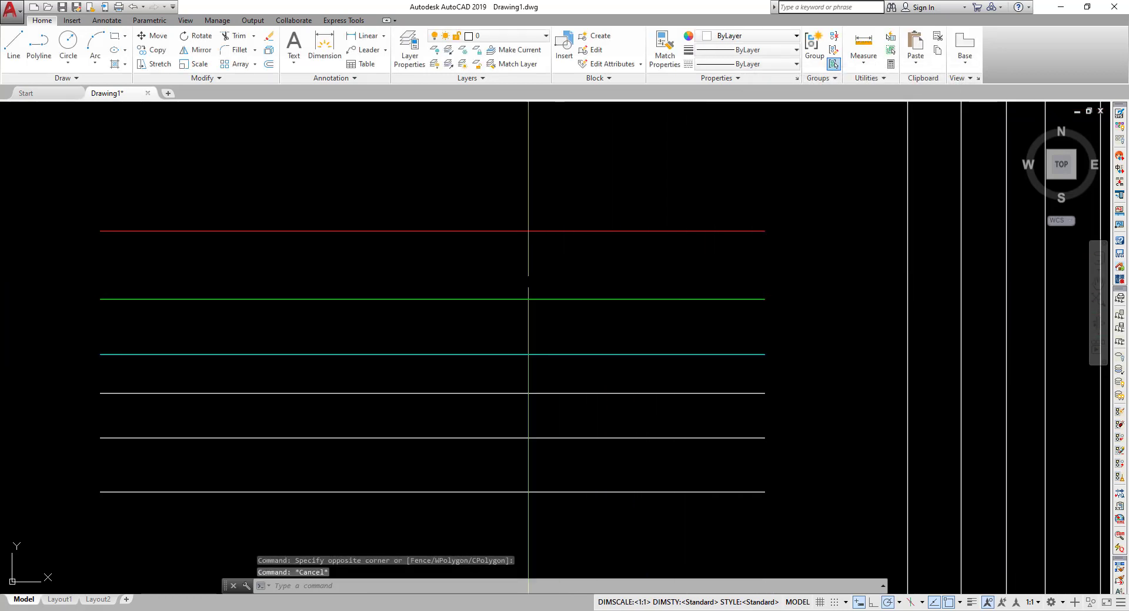
# - Give the fourth horizontal line blue index colour 150 via More Colors
pyautogui.click(692, 403)
pyautogui.click(695, 373)
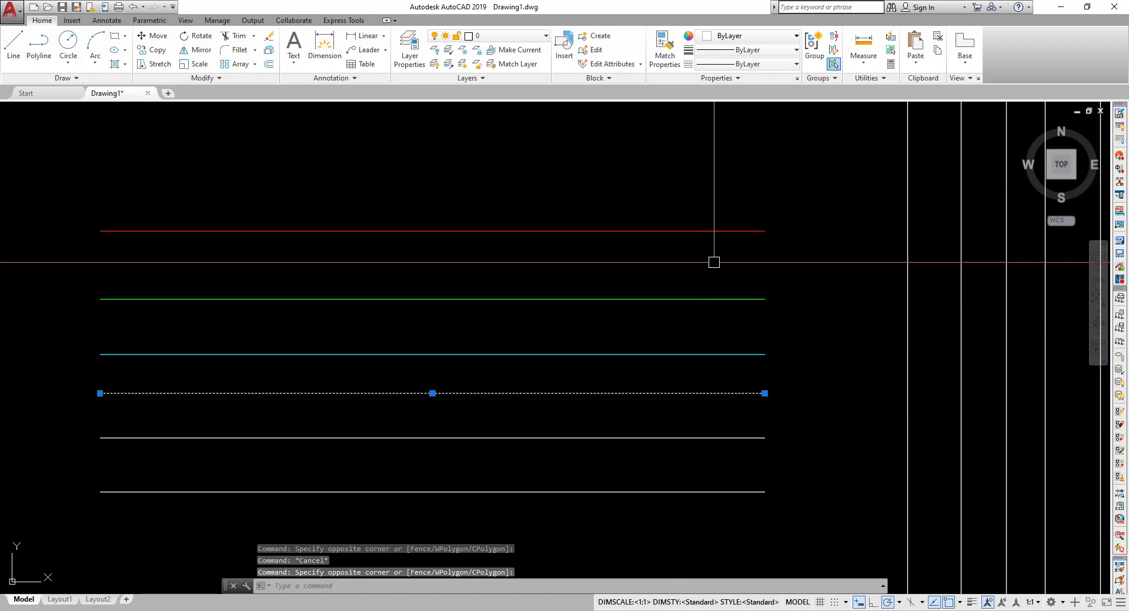
pyautogui.click(776, 36)
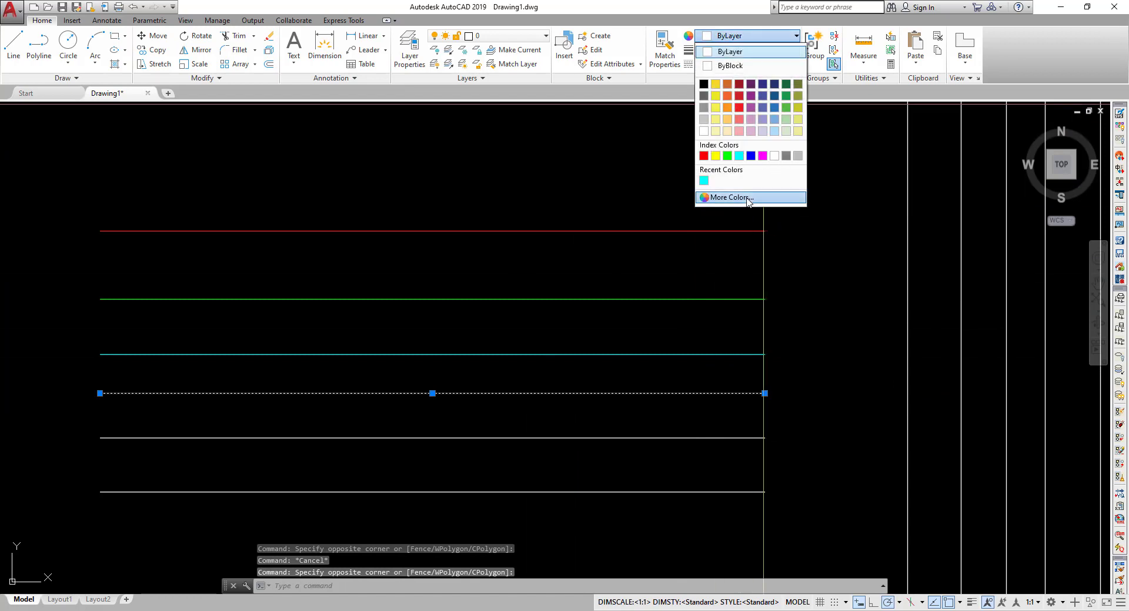
pyautogui.click(748, 198)
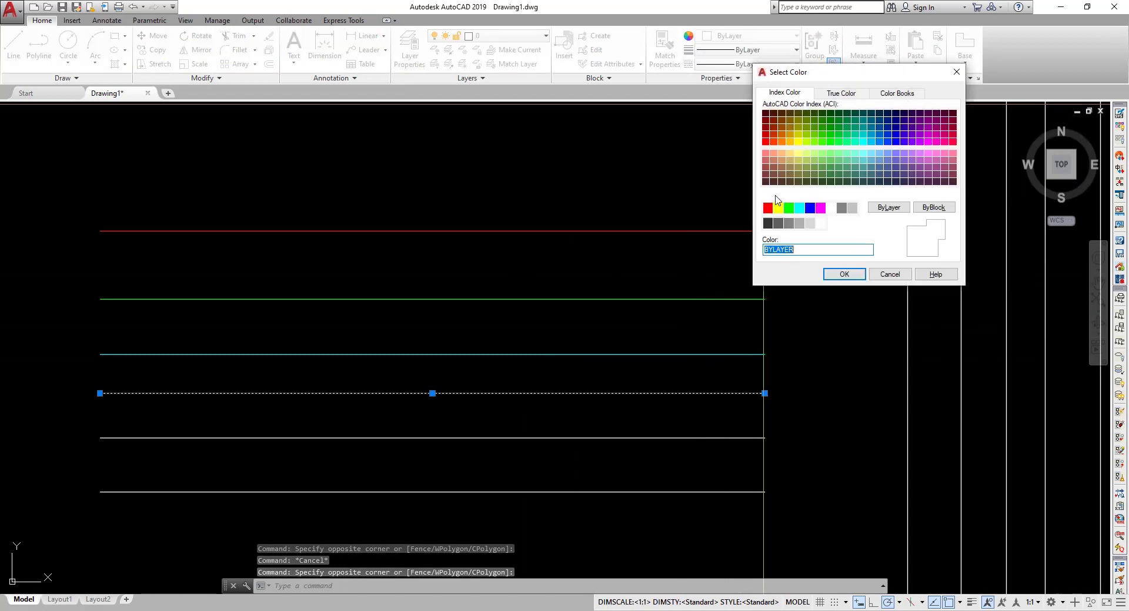
pyautogui.click(887, 141)
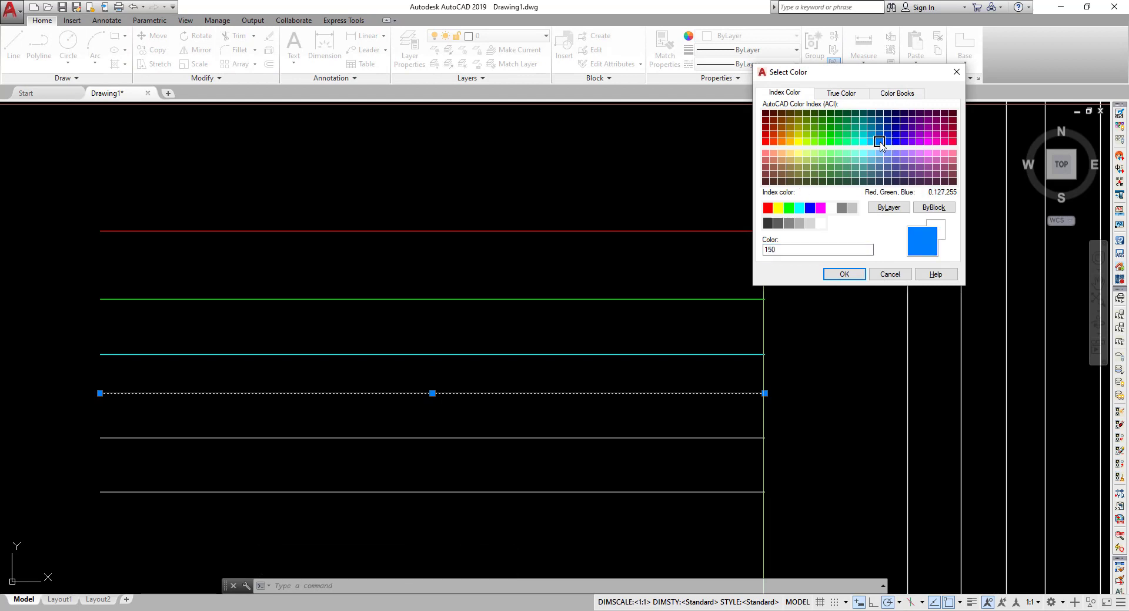
pyautogui.click(838, 275)
pyautogui.press('Escape')
# - Bring the set of lines into view and window-select the fifth white line
pyautogui.scroll(2, 383, 395)
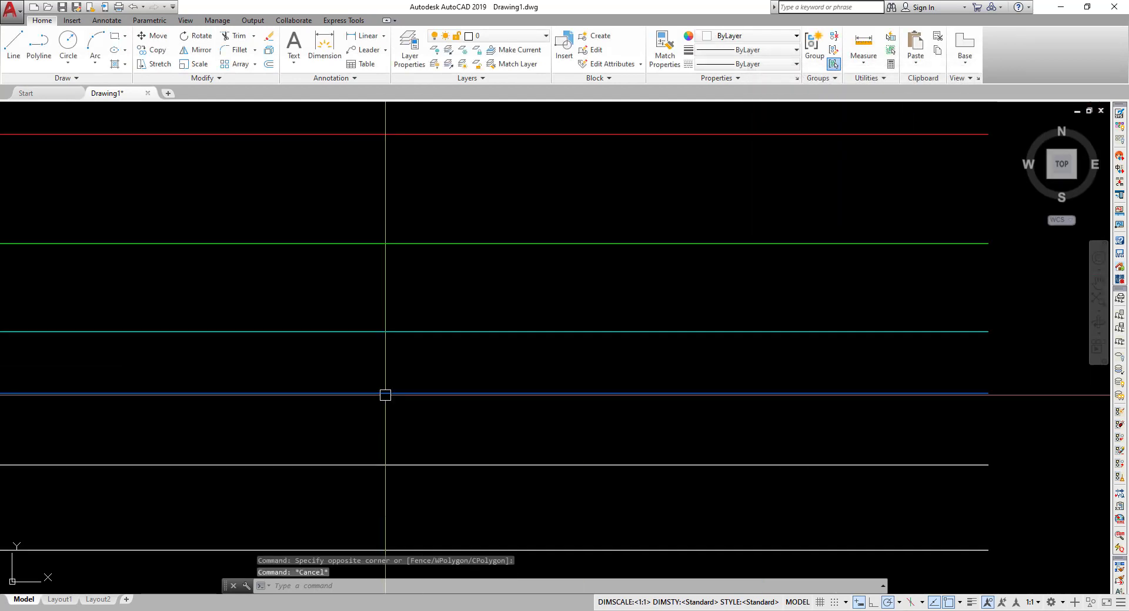
pyautogui.scroll(-2, 473, 254)
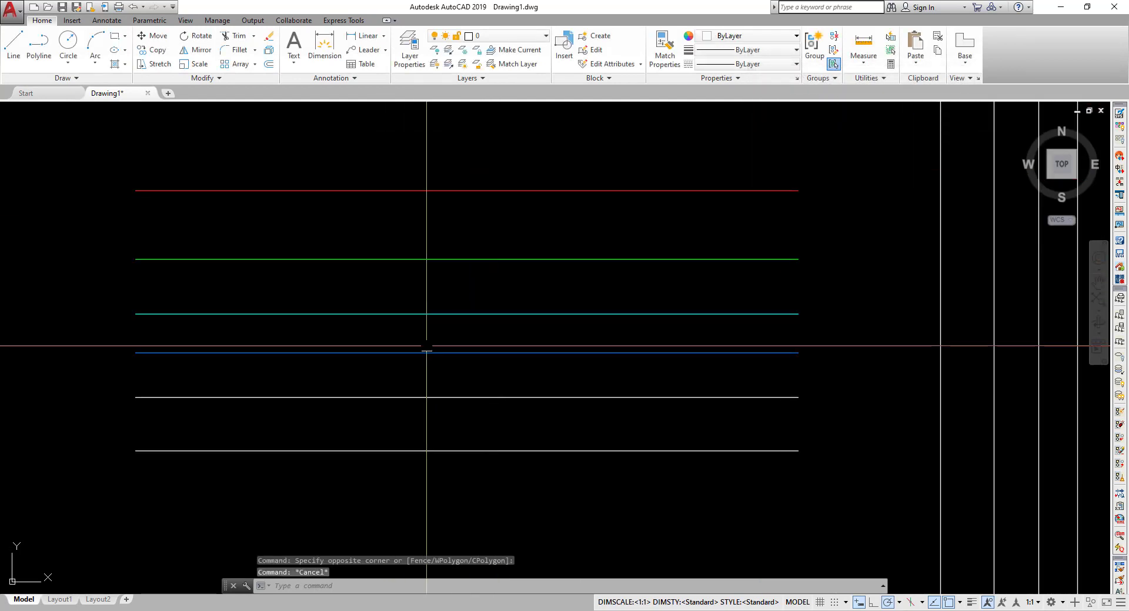
pyautogui.scroll(-2, 464, 294)
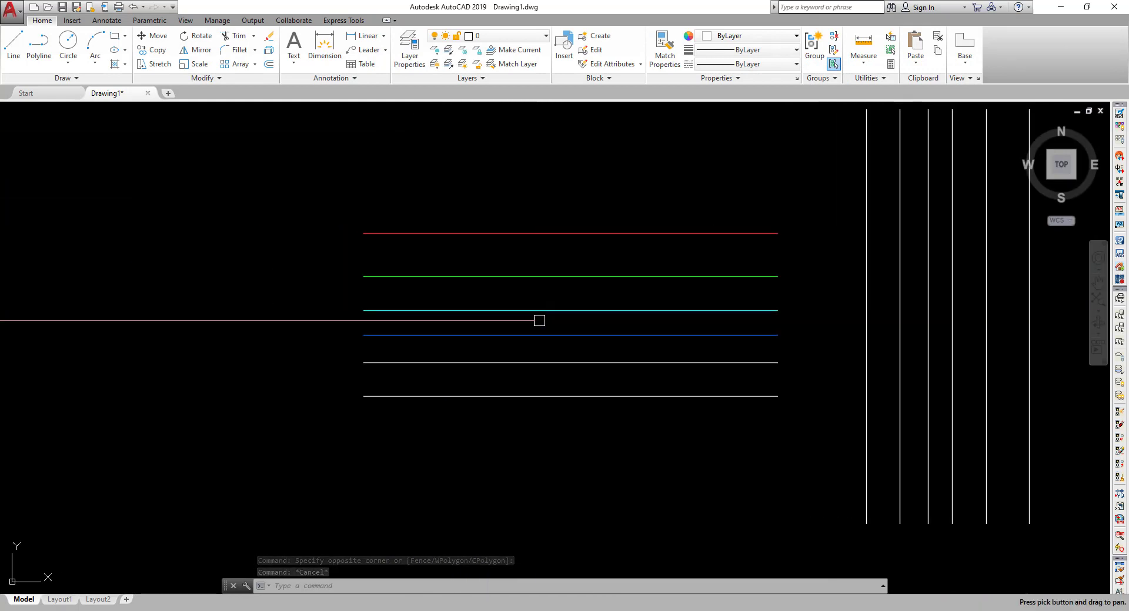
pyautogui.scroll(2, 518, 320)
pyautogui.moveTo(469, 359)
pyautogui.mouseDown(button='middle')
pyautogui.moveTo(365, 294)
pyautogui.moveTo(509, 302)
pyautogui.mouseUp(button='middle')
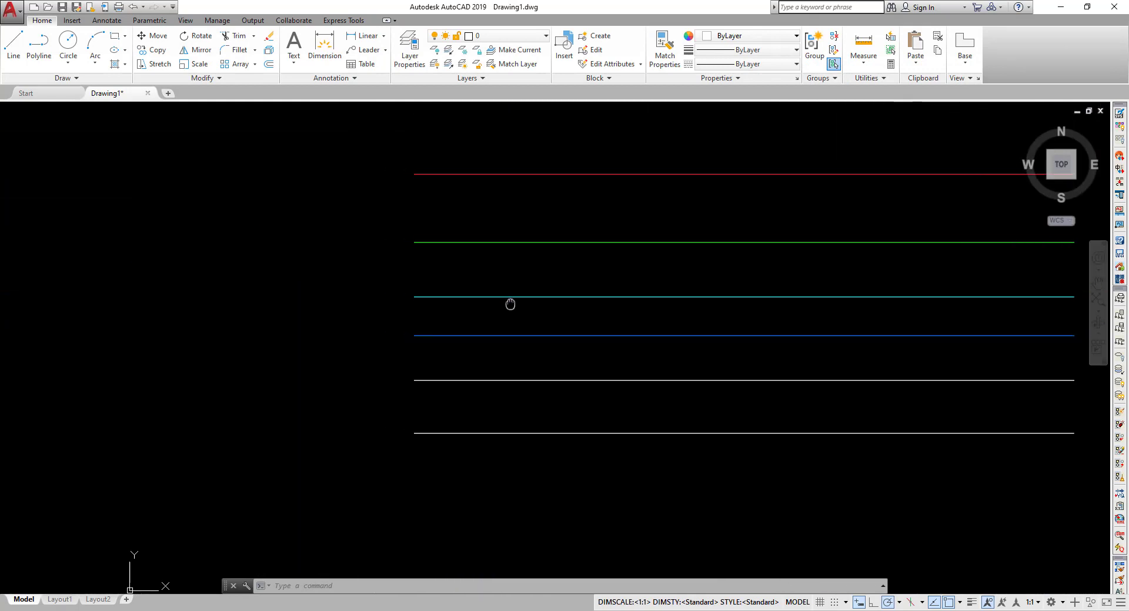
pyautogui.scroll(2, 509, 302)
pyautogui.scroll(-2, 321, 294)
pyautogui.click(370, 390)
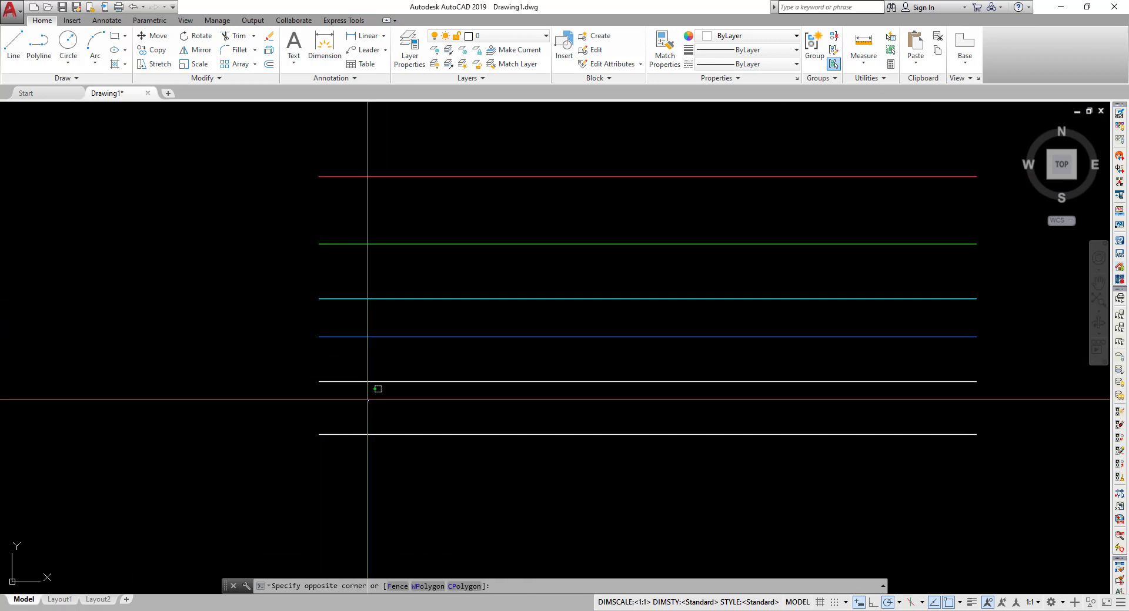
pyautogui.click(344, 372)
# - Show the fifth line's Properties from its right-click menu, then close the palette
pyautogui.moveTo(529, 399); pyautogui.dragTo(590, 404, button='middle')
pyautogui.write('CH')
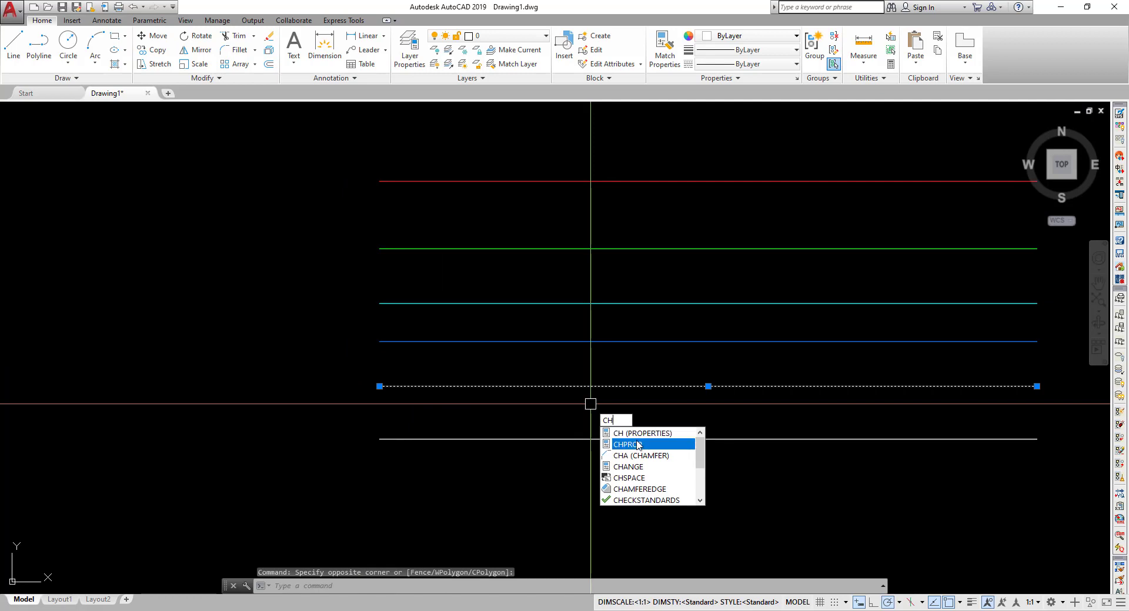
pyautogui.click(500, 421)
pyautogui.click(506, 407)
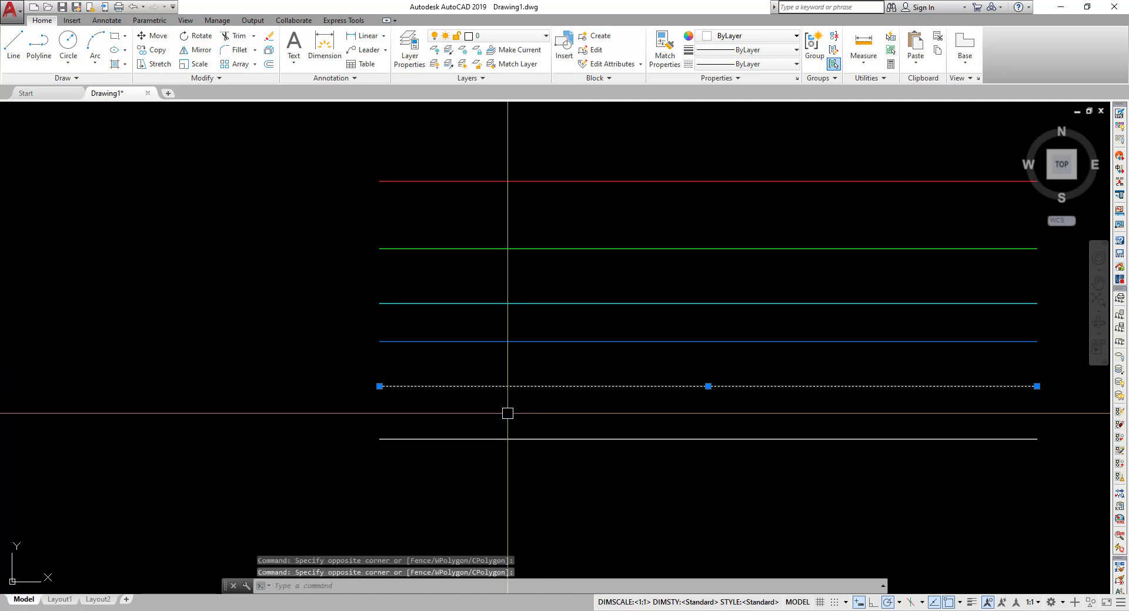
pyautogui.rightClick(586, 375)
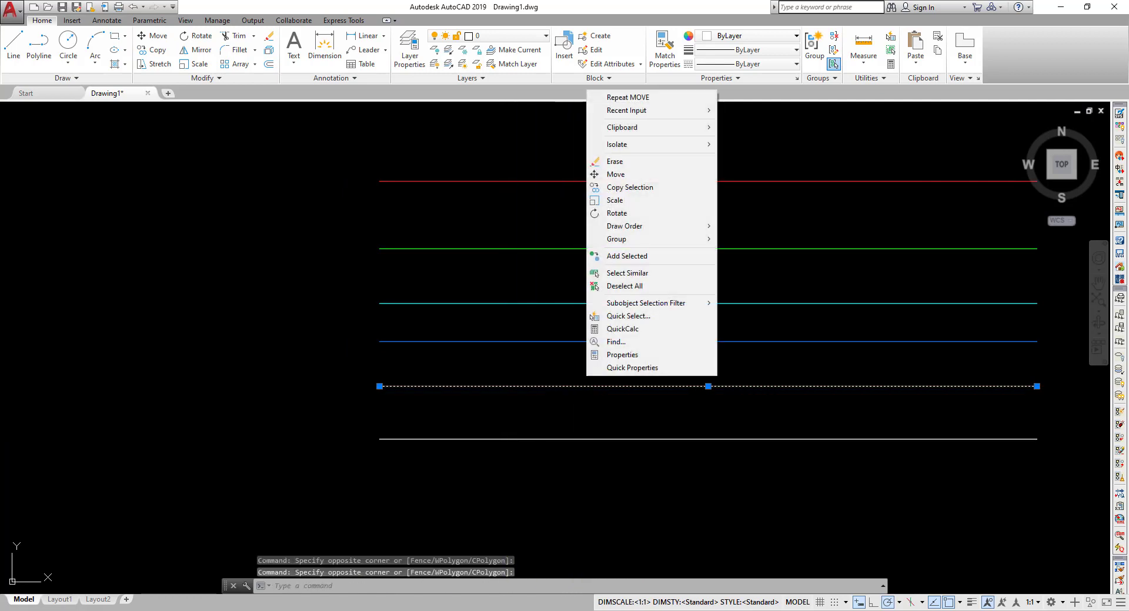
pyautogui.click(633, 355)
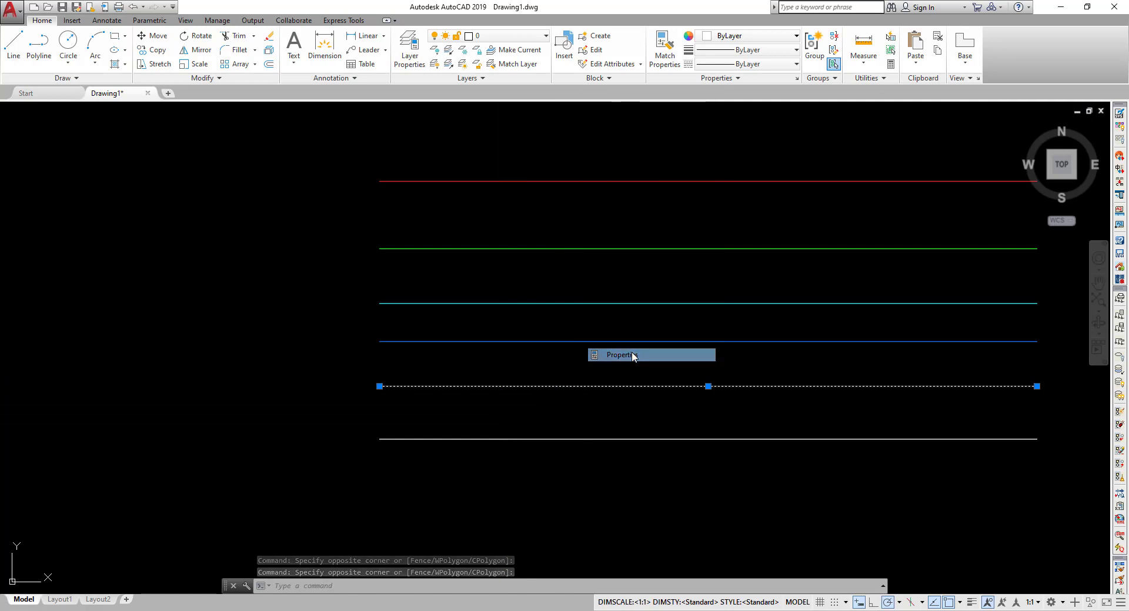
pyautogui.click(191, 108)
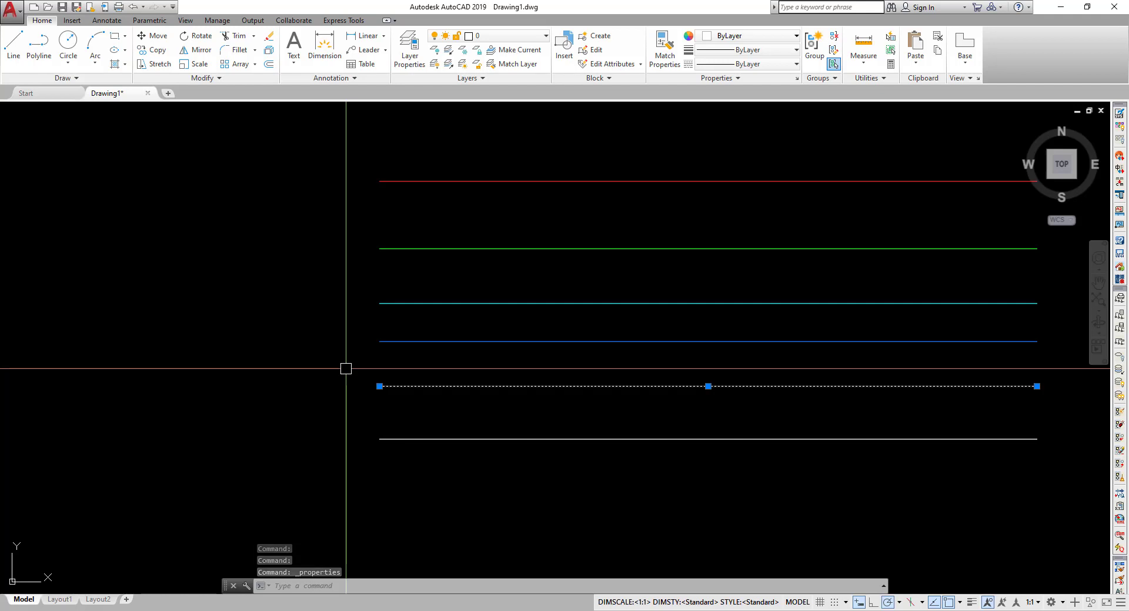
pyautogui.write('CH')
# - Reopen the Properties palette and float it up and left over the drawing
pyautogui.press('Return')
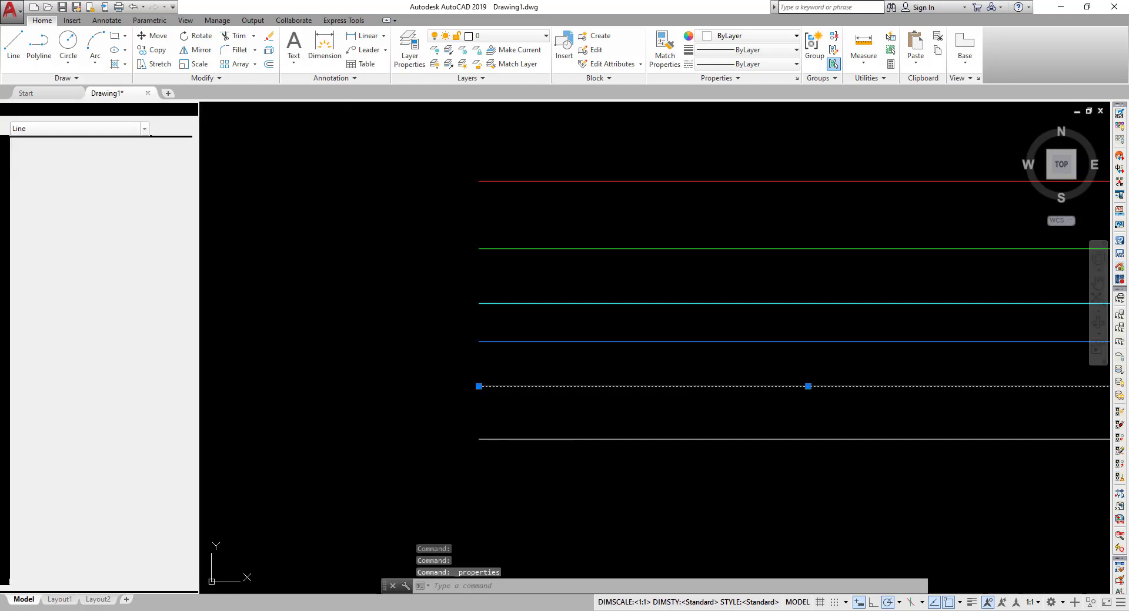
pyautogui.moveTo(49, 109); pyautogui.dragTo(244, 145)
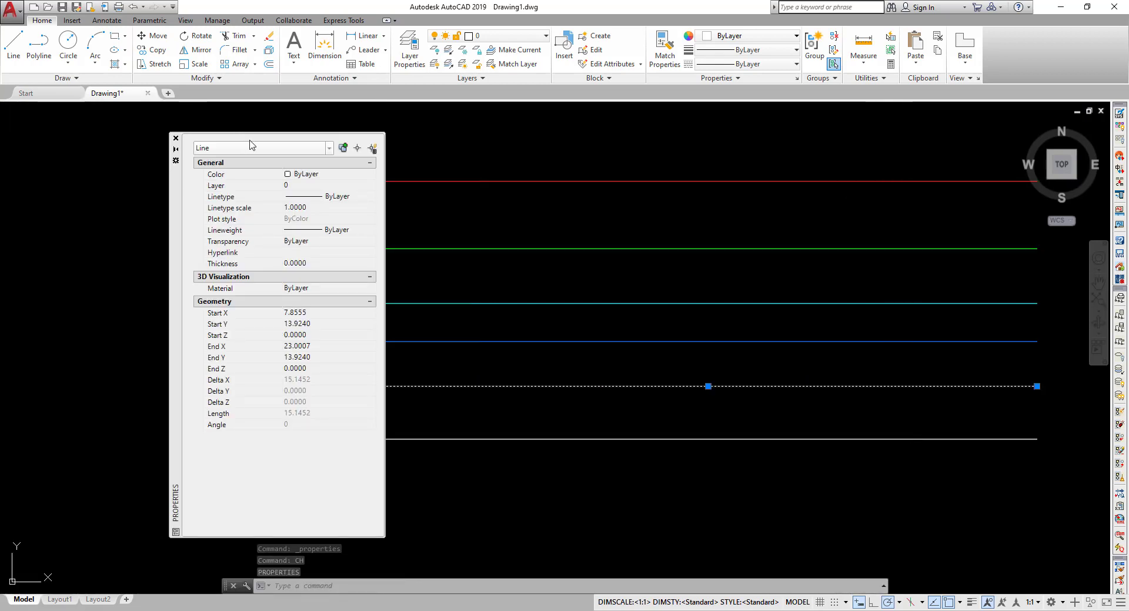
pyautogui.moveTo(178, 210); pyautogui.dragTo(133, 201)
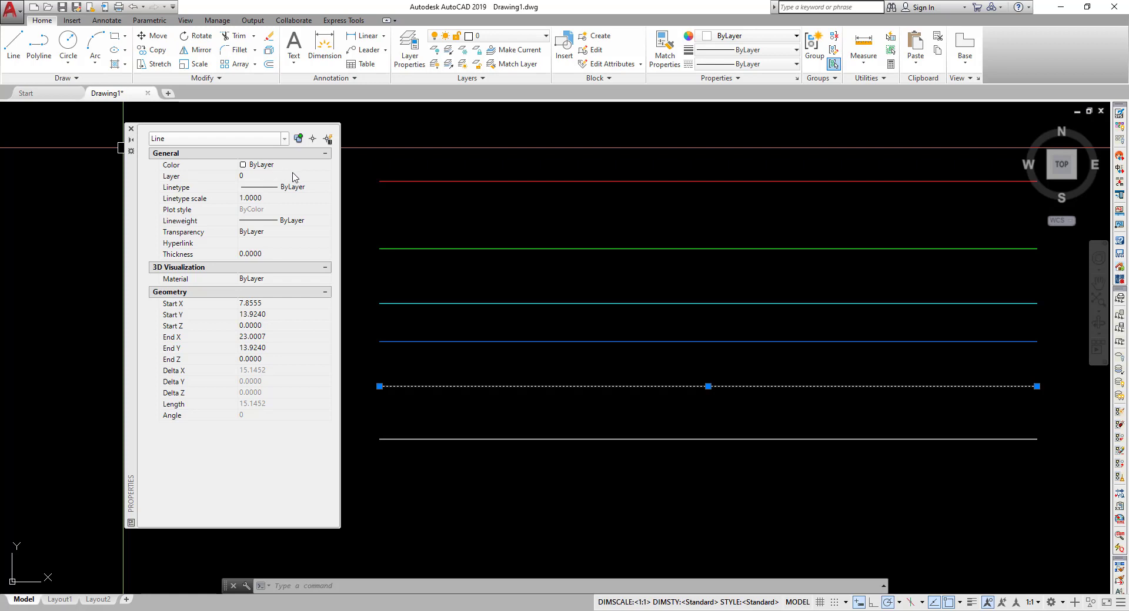
# - Set the fifth line's colour to yellow, index color 50, via Select Color
pyautogui.click(317, 177)
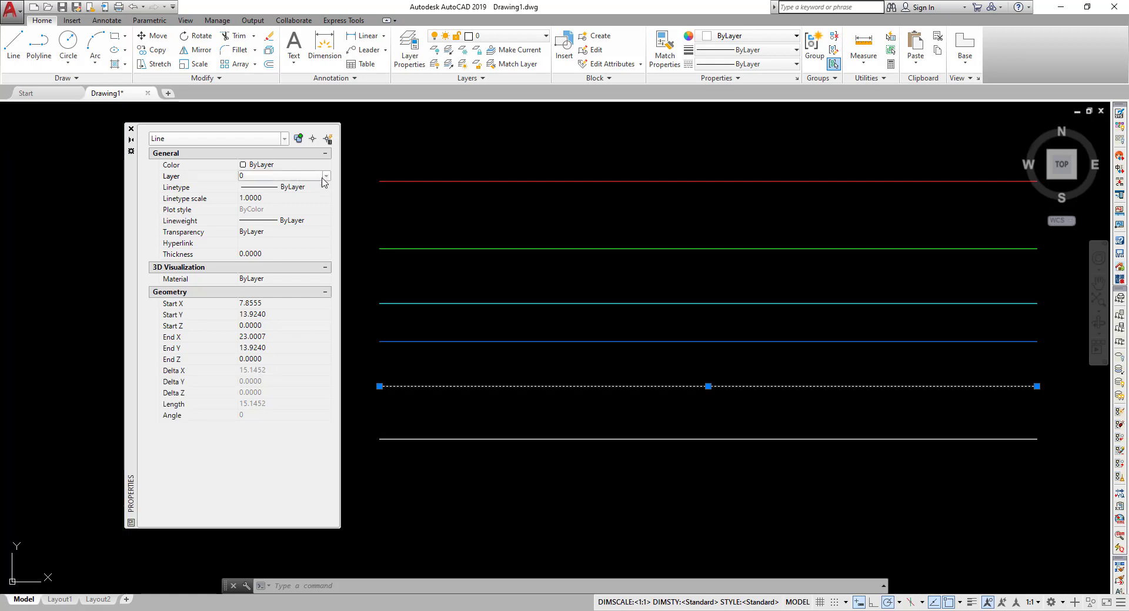
pyautogui.click(326, 176)
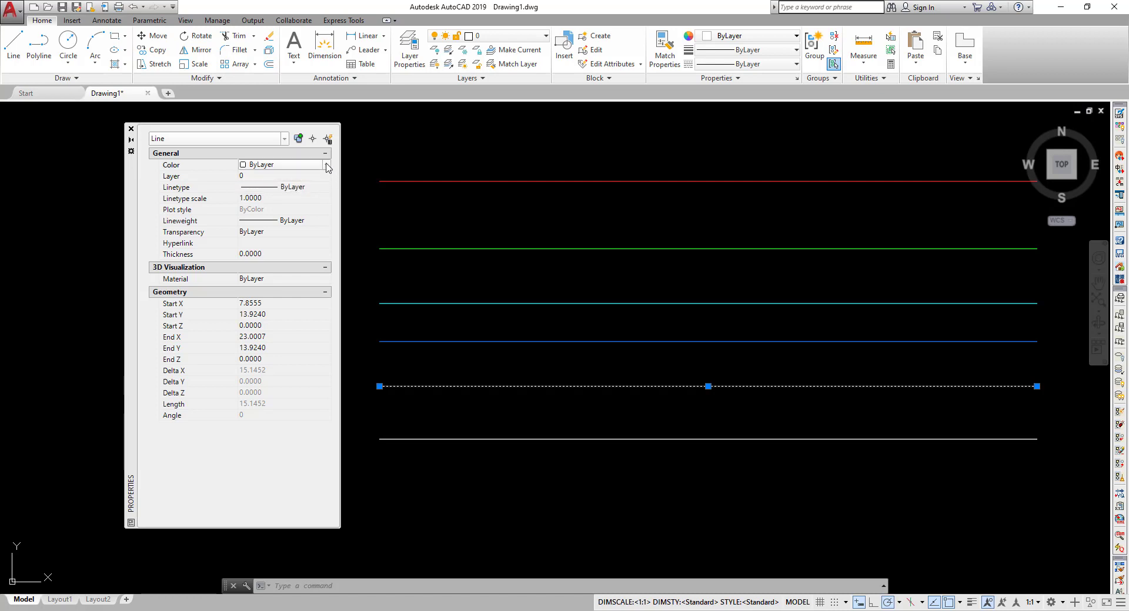
pyautogui.click(327, 165)
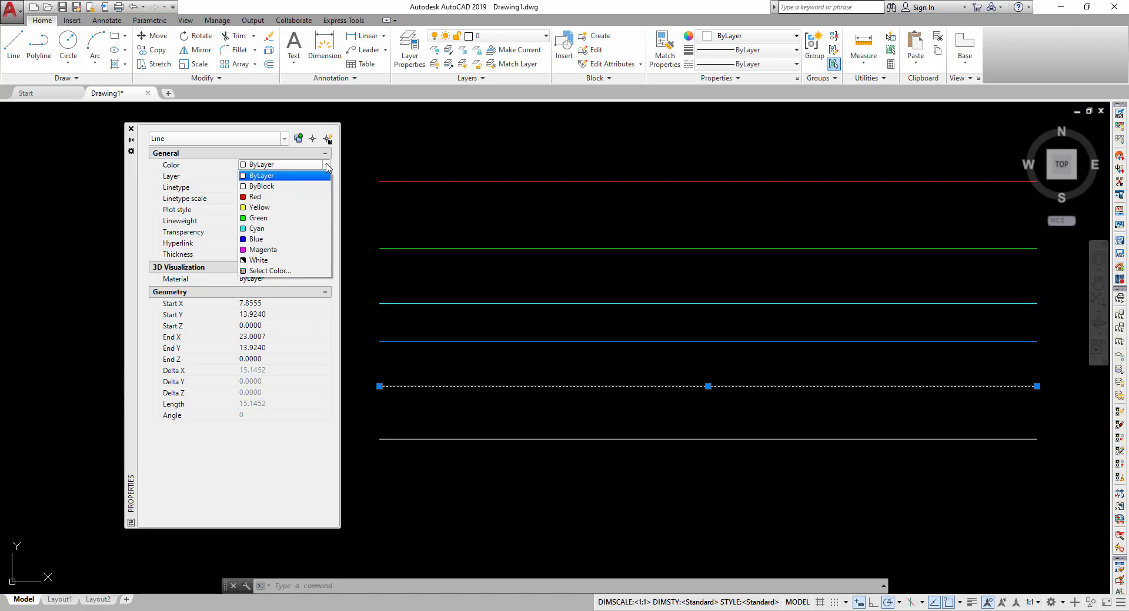
pyautogui.click(272, 272)
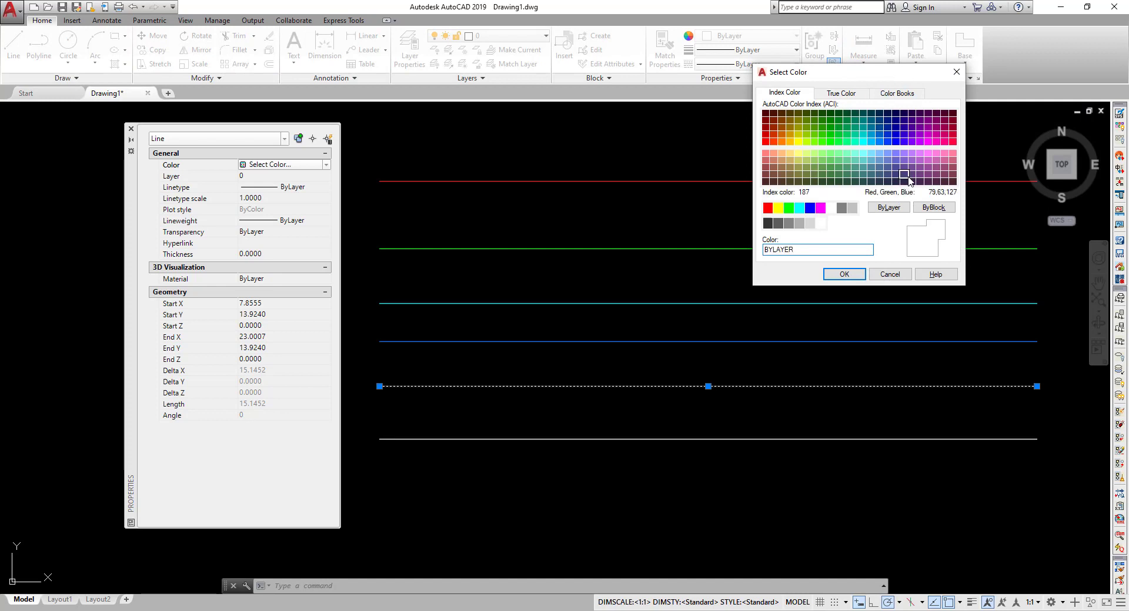
pyautogui.click(883, 161)
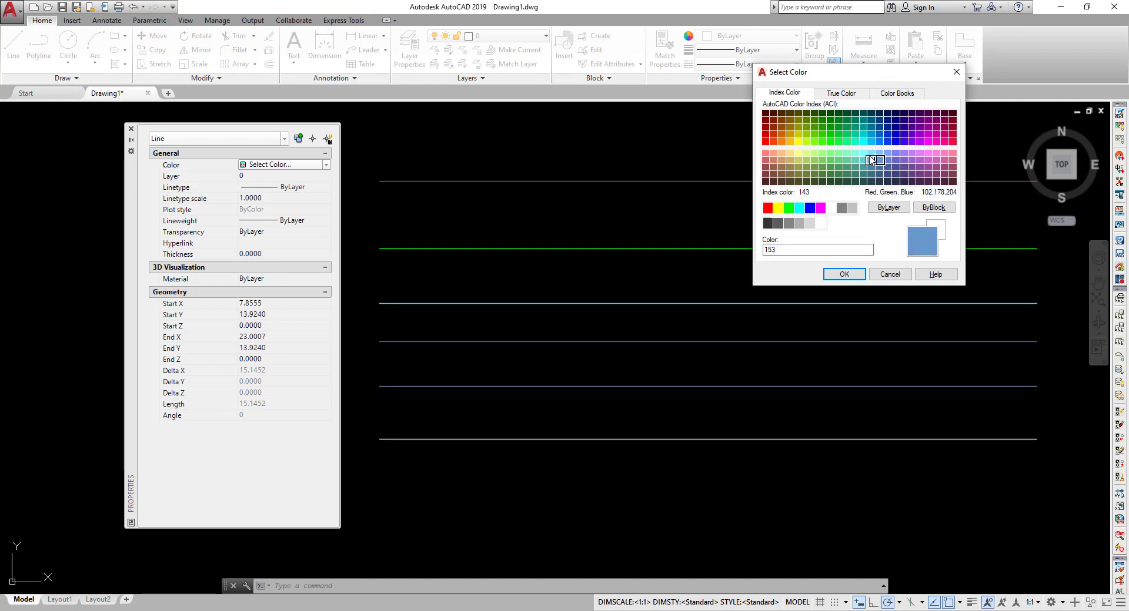
pyautogui.click(798, 143)
pyautogui.click(843, 275)
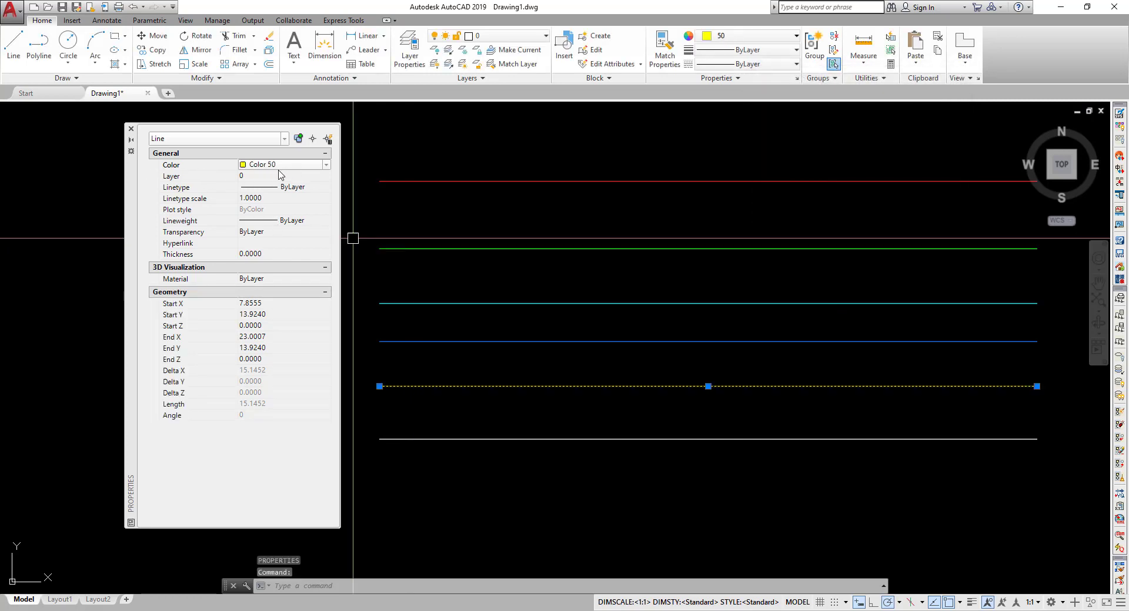
# - Change the bottom white line's colour to Blue, then window-select it again
pyautogui.press('Escape')
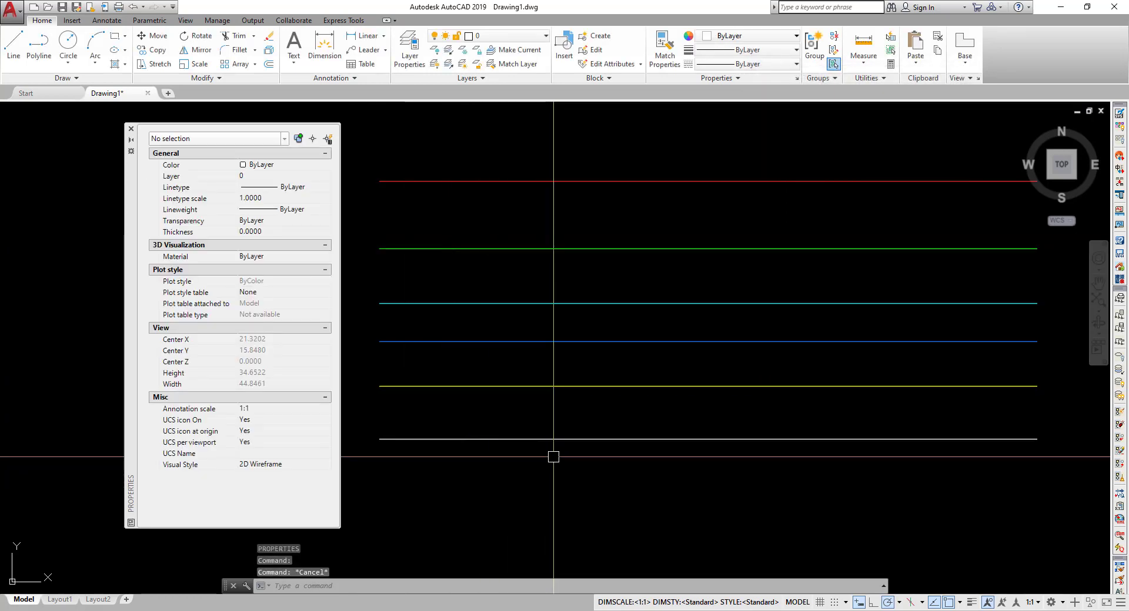
pyautogui.moveTo(553, 457); pyautogui.dragTo(524, 415)
pyautogui.click(326, 171)
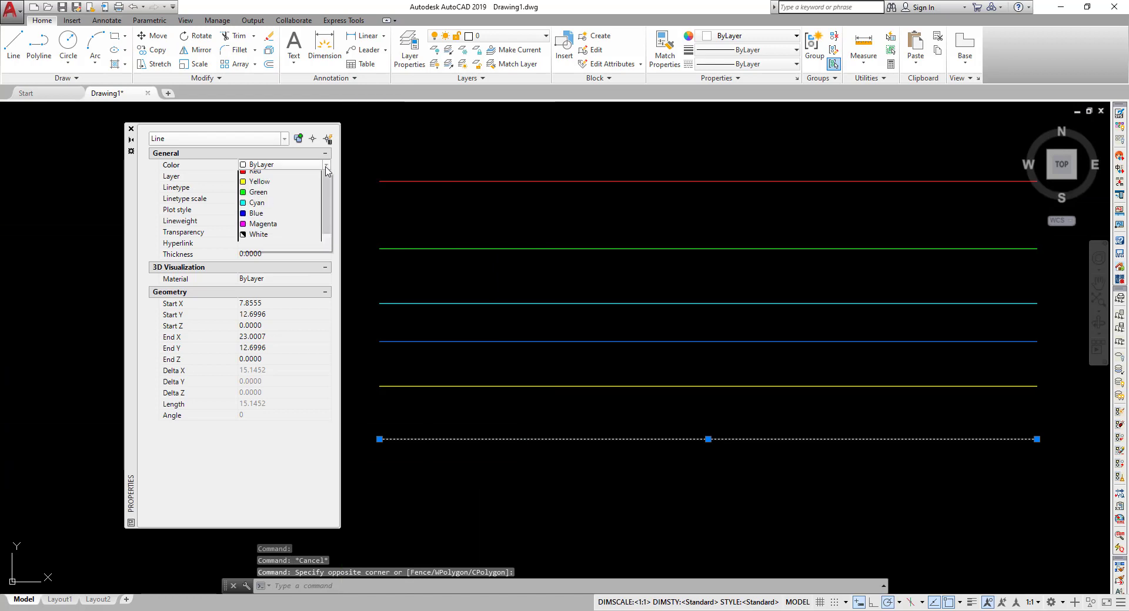
pyautogui.click(274, 241)
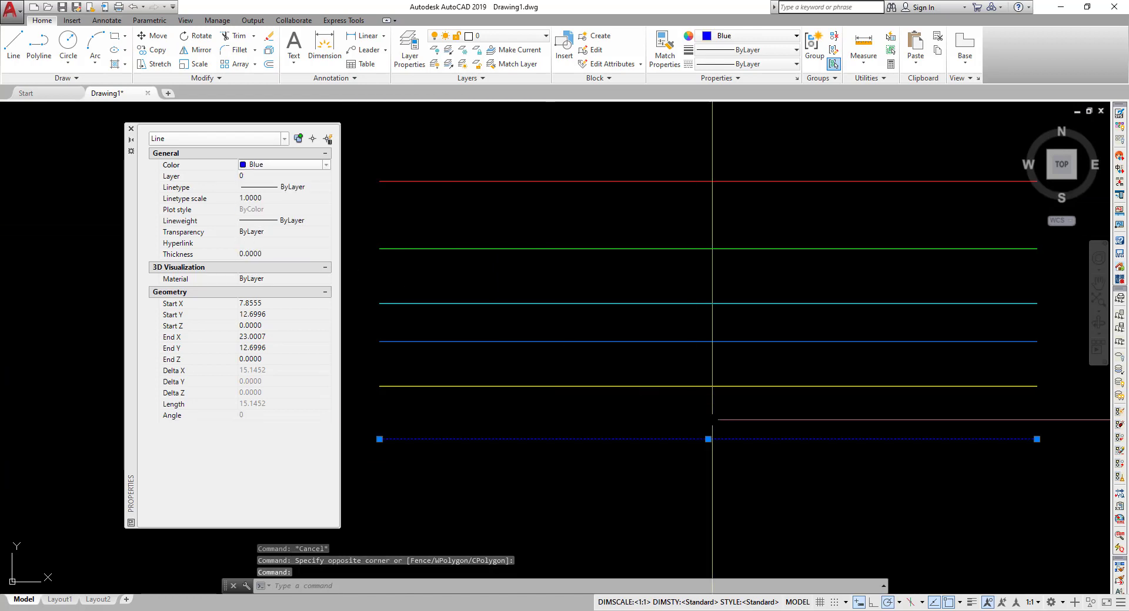
pyautogui.press('Escape')
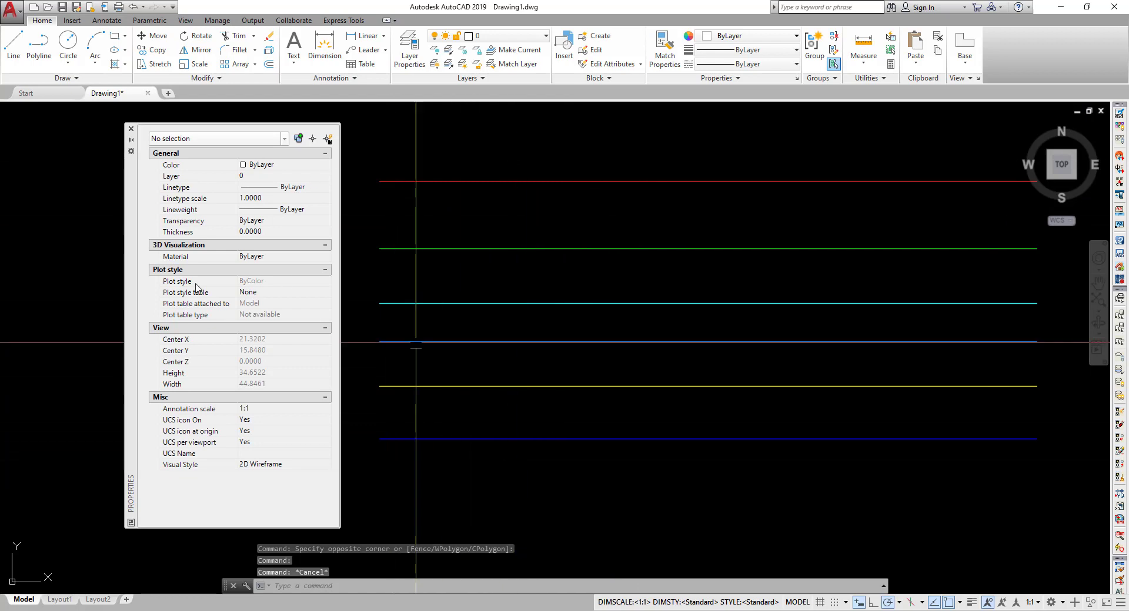
pyautogui.click(790, 477)
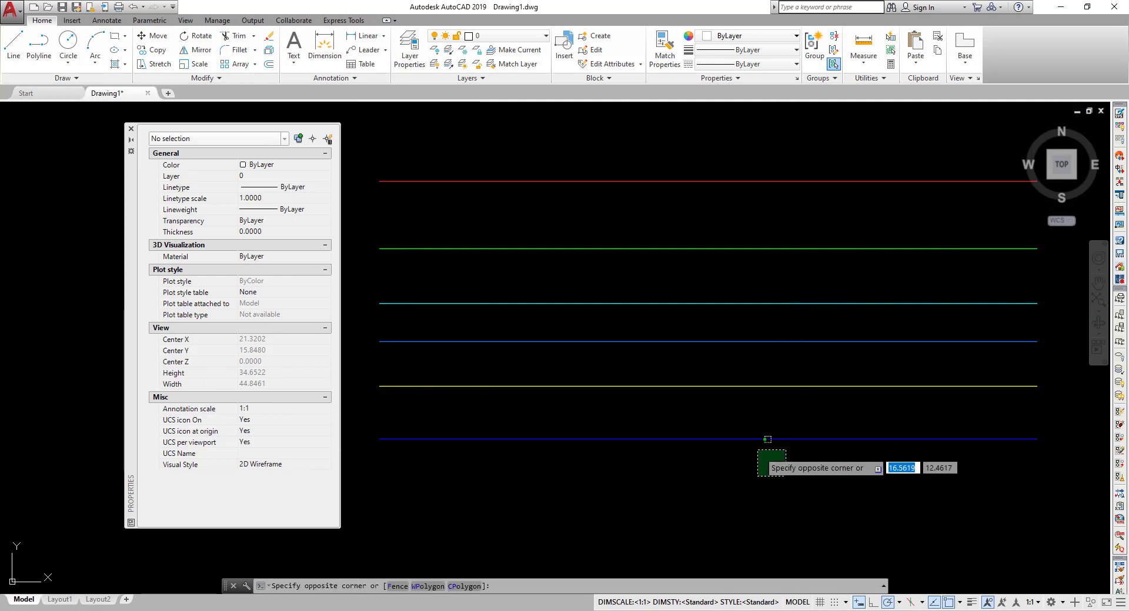
pyautogui.click(687, 433)
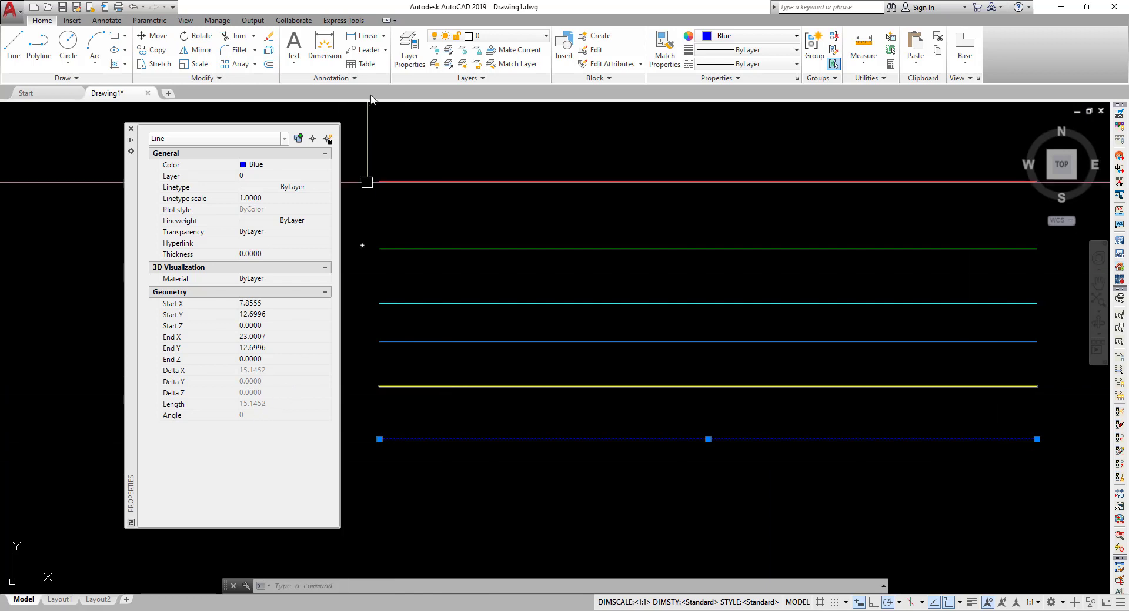
pyautogui.click(366, 36)
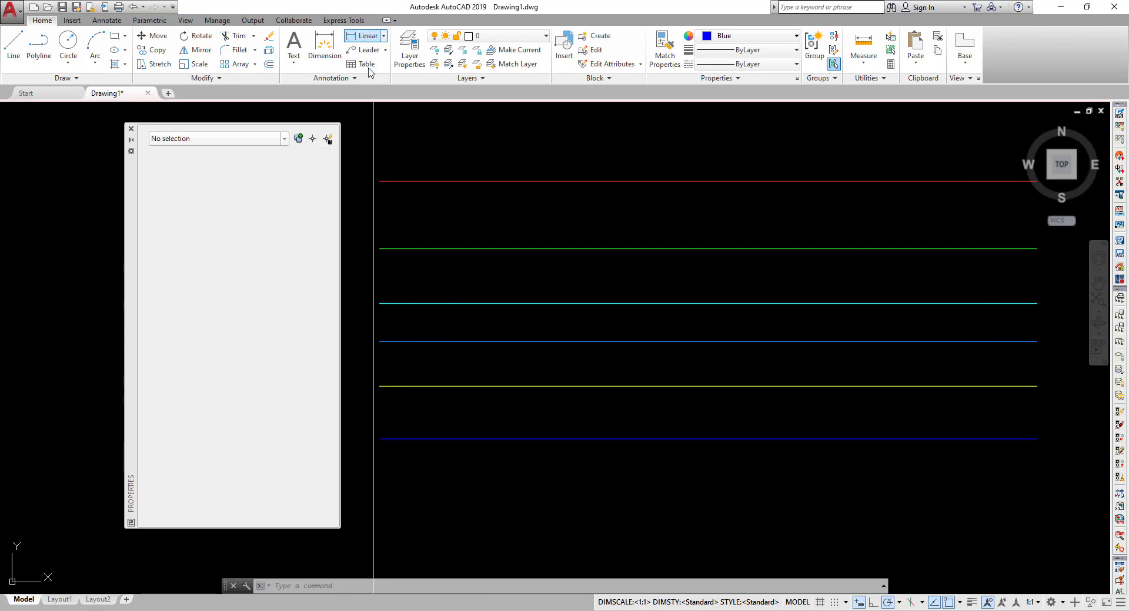
pyautogui.click(379, 439)
pyautogui.click(1037, 439)
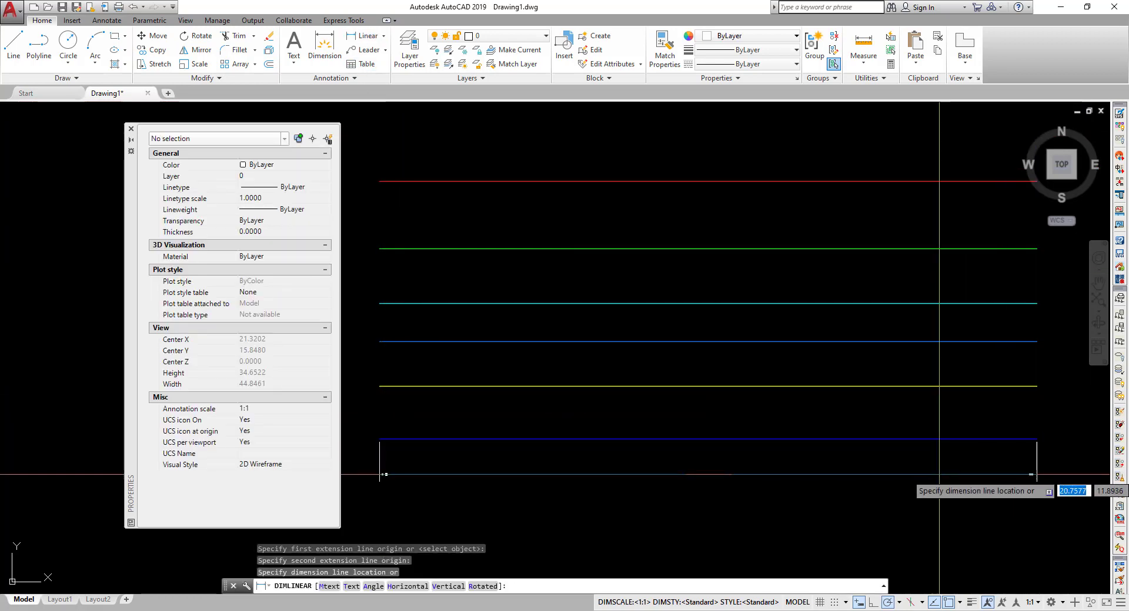
pyautogui.click(707, 473)
pyautogui.scroll(2, 708, 490)
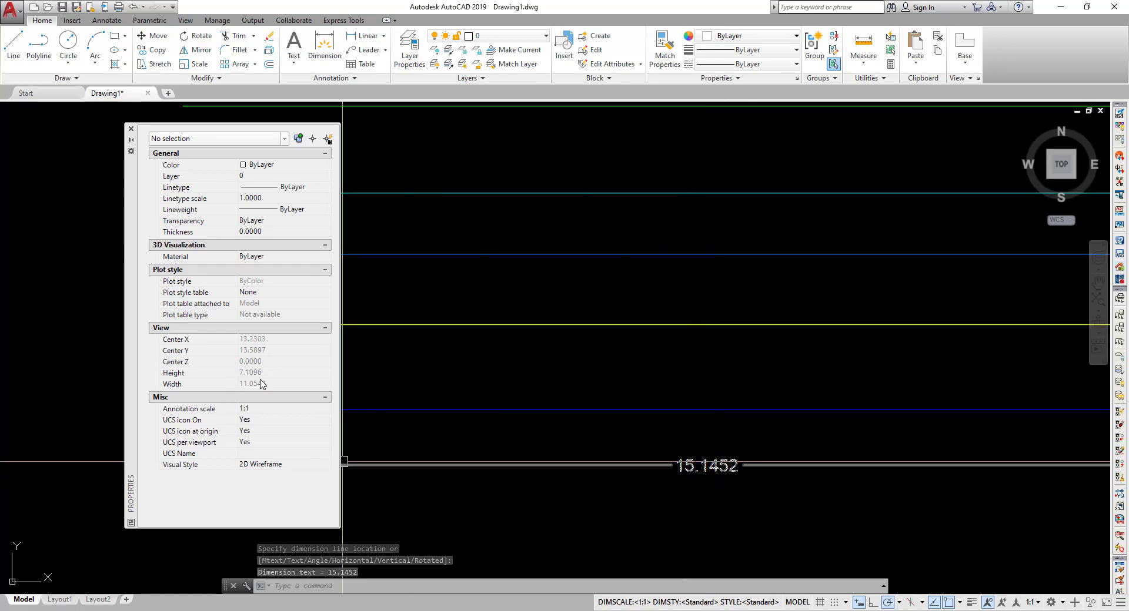
pyautogui.click(504, 411)
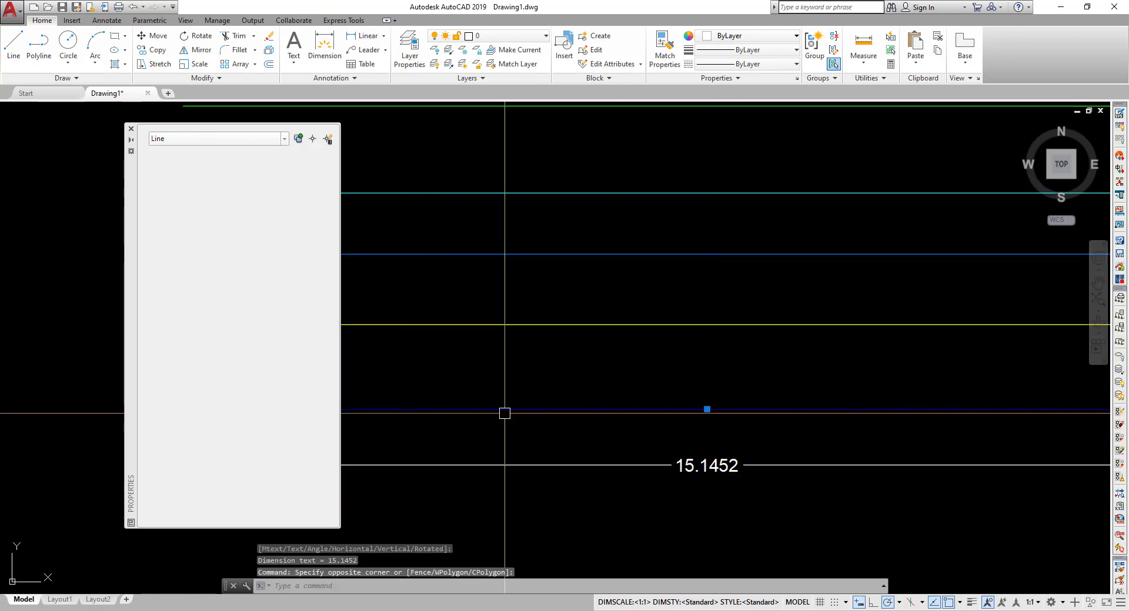
pyautogui.click(355, 407)
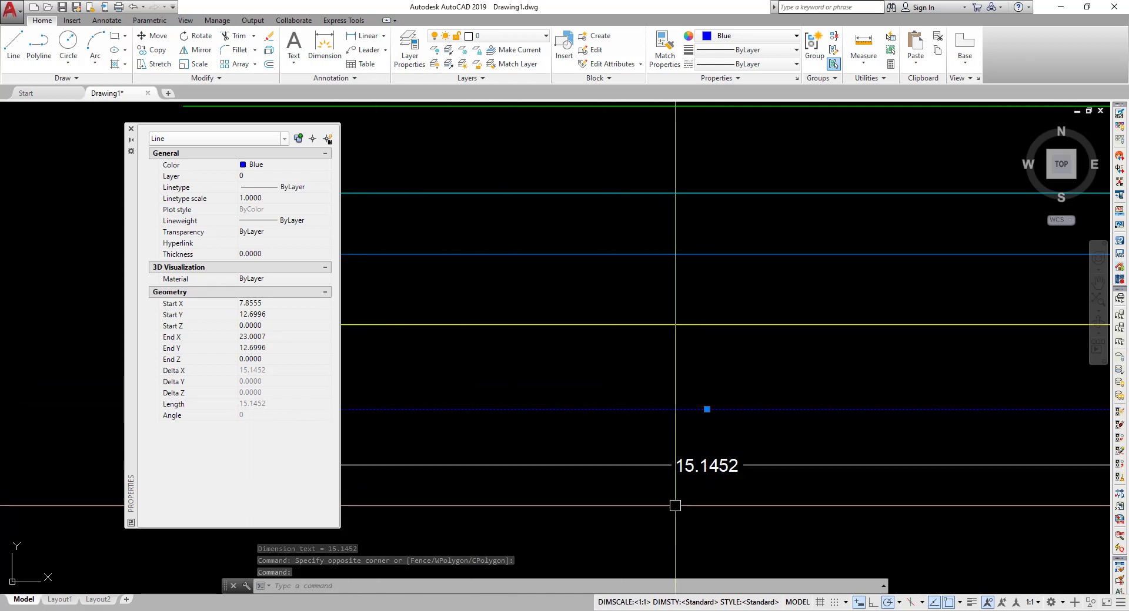
pyautogui.scroll(-3, 675, 503)
pyautogui.scroll(2, 646, 497)
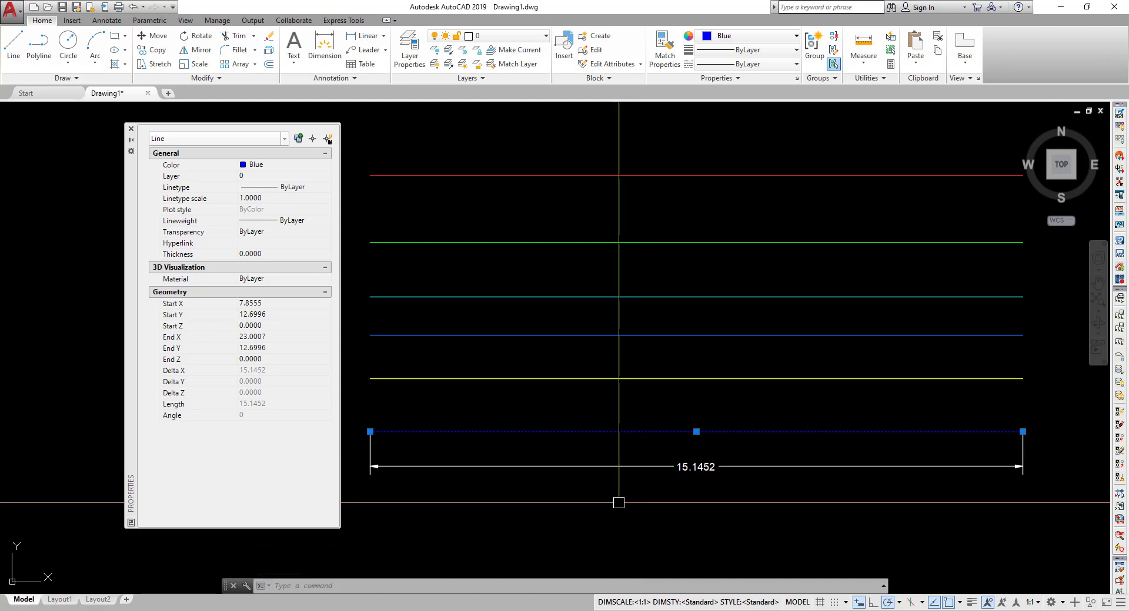
pyautogui.press('Escape')
pyautogui.click(604, 478)
pyautogui.click(576, 452)
pyautogui.write('E')
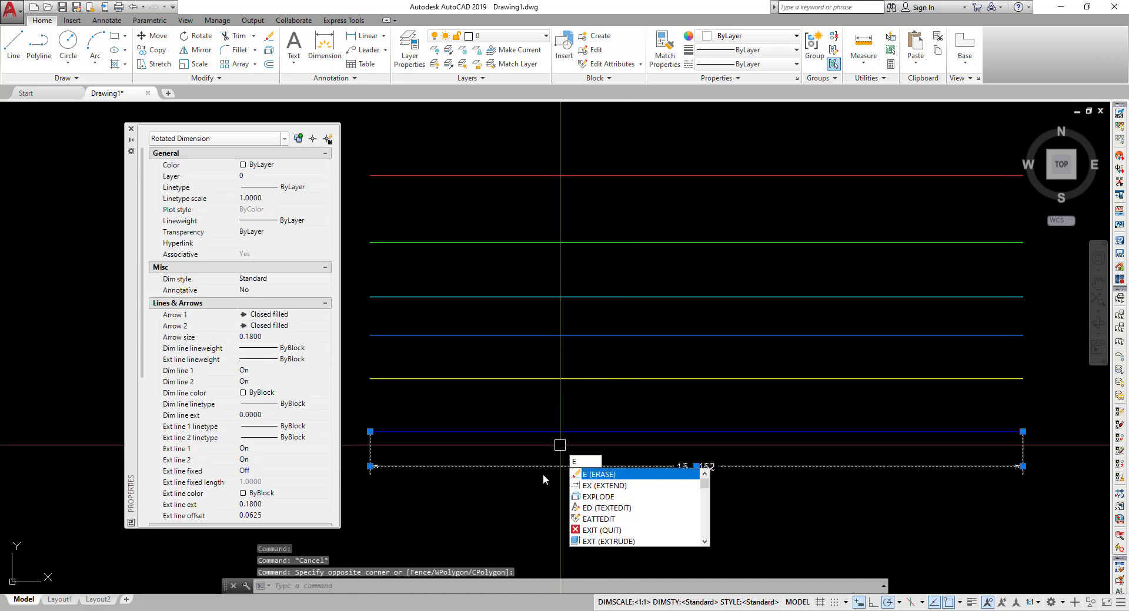
pyautogui.press('Return')
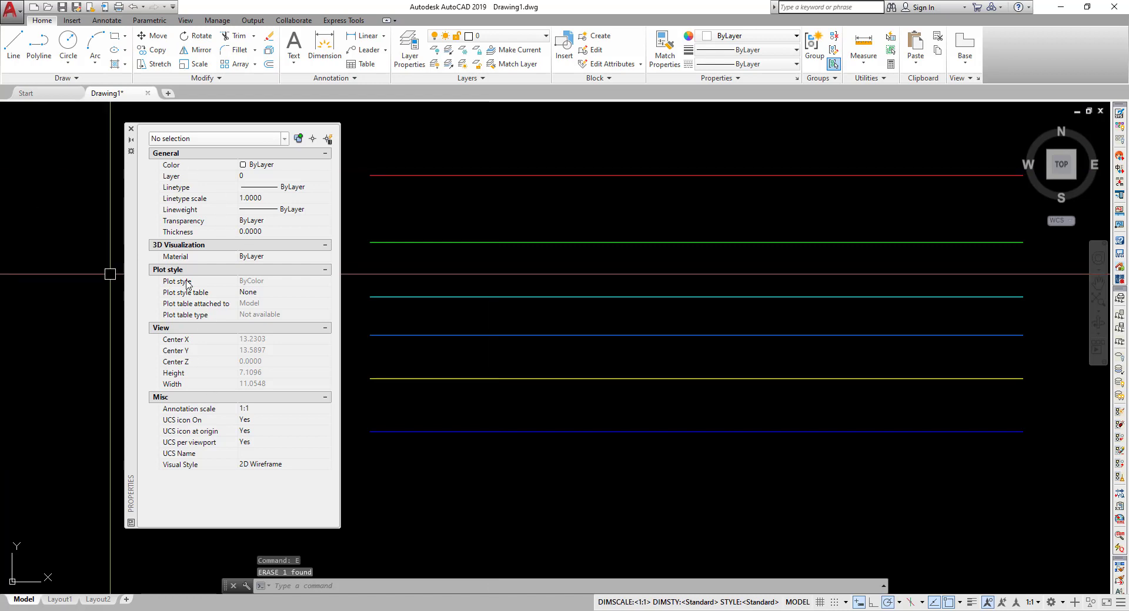
# - Close the Properties palette and pan and zoom to recentre the six coloured lines
pyautogui.moveTo(457, 238)
pyautogui.mouseDown(button='middle')
pyautogui.moveTo(423, 256)
pyautogui.moveTo(476, 236)
pyautogui.mouseUp(button='middle')
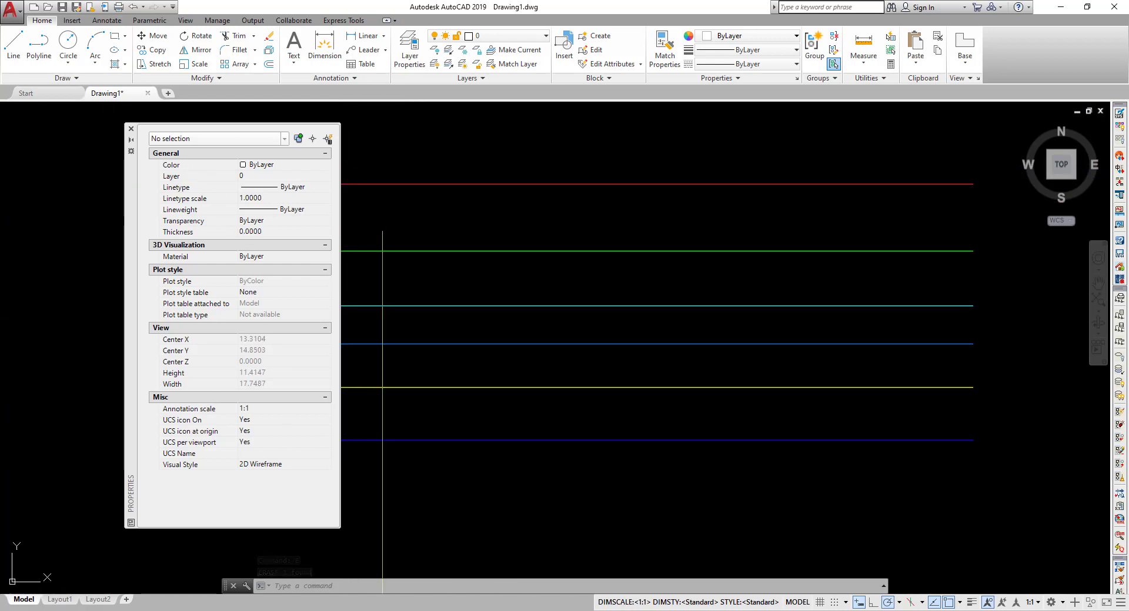
pyautogui.moveTo(564, 230); pyautogui.dragTo(549, 234, button='middle')
pyautogui.click(130, 129)
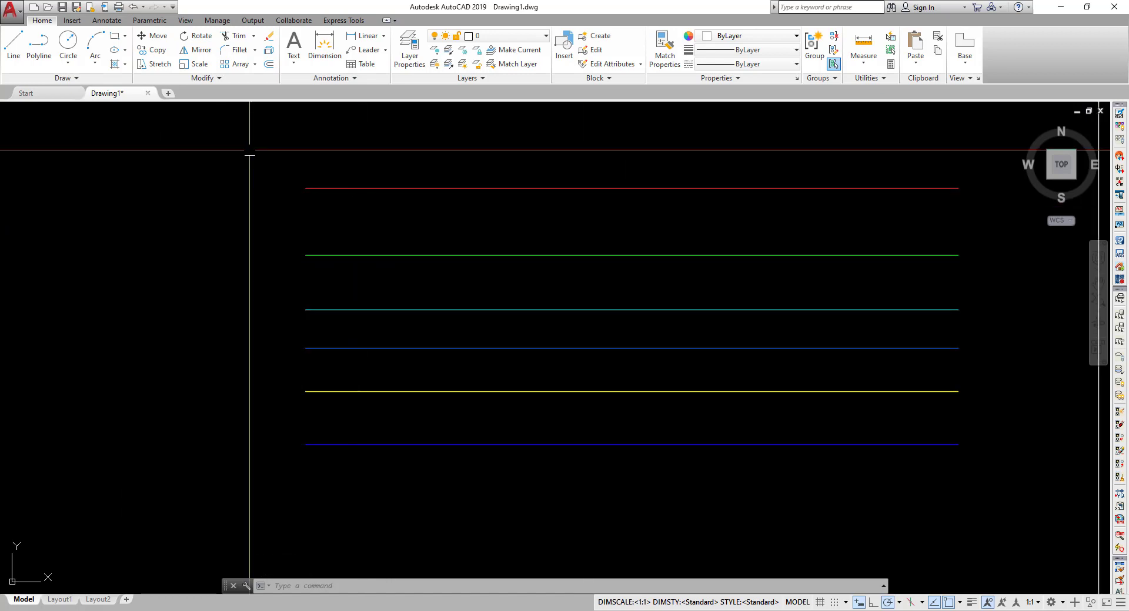
pyautogui.moveTo(688, 168); pyautogui.dragTo(506, 181, button='middle')
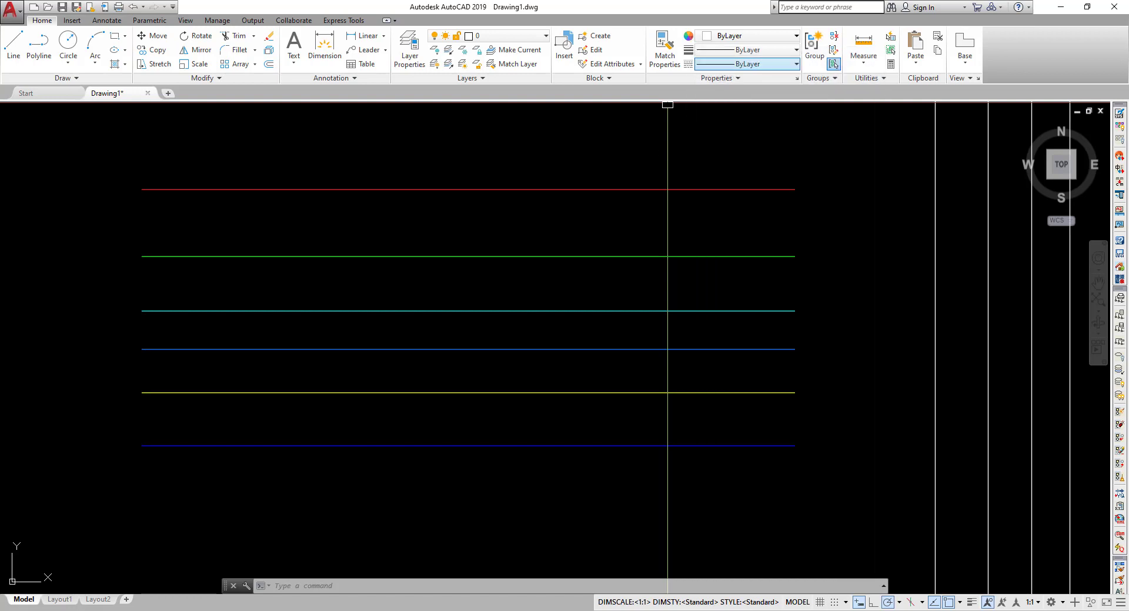
pyautogui.scroll(-2, 611, 226)
pyautogui.moveTo(611, 226); pyautogui.dragTo(538, 271, button='middle')
pyautogui.scroll(2, 553, 270)
pyautogui.moveTo(602, 284); pyautogui.dragTo(360, 323, button='middle')
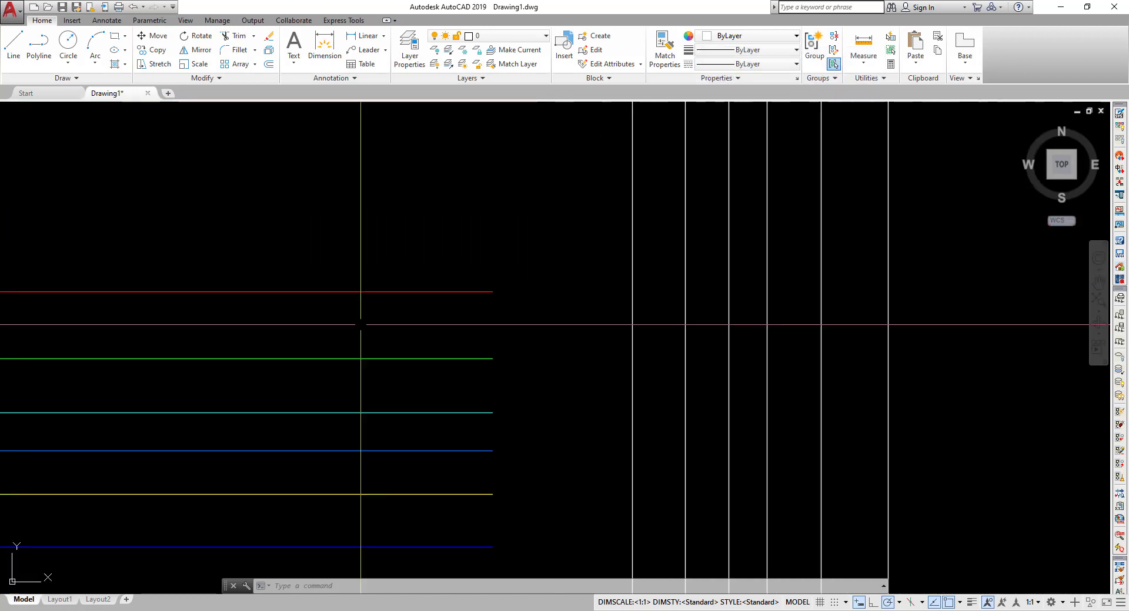
pyautogui.scroll(-2, 590, 297)
pyautogui.moveTo(590, 298)
pyautogui.mouseDown(button='middle')
pyautogui.moveTo(623, 298)
pyautogui.moveTo(545, 292)
pyautogui.mouseUp(button='middle')
pyautogui.scroll(2, 544, 292)
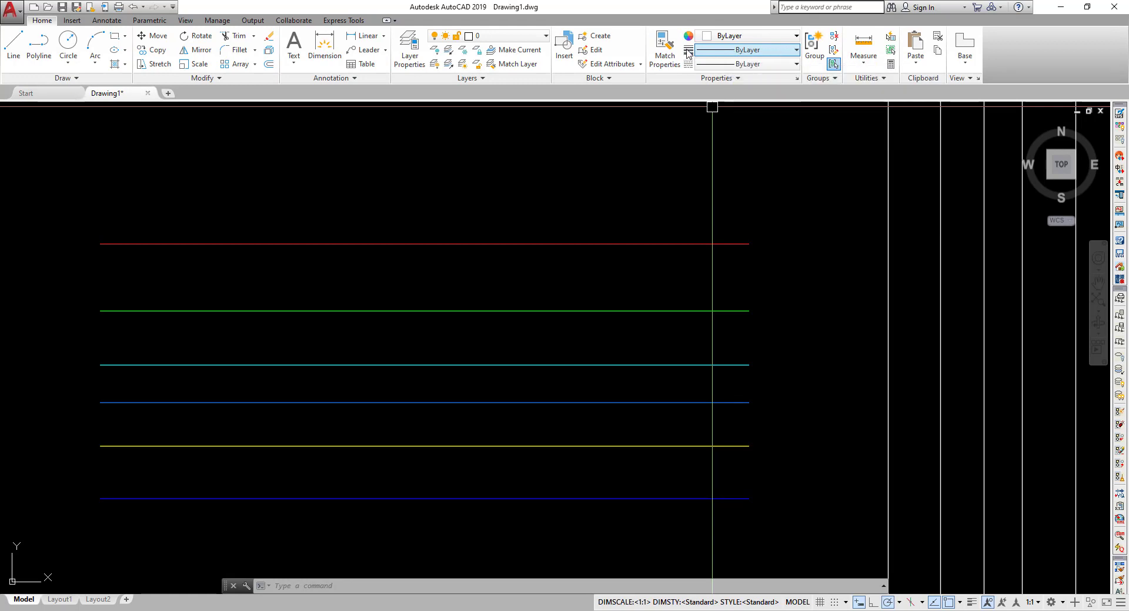
pyautogui.click(780, 54)
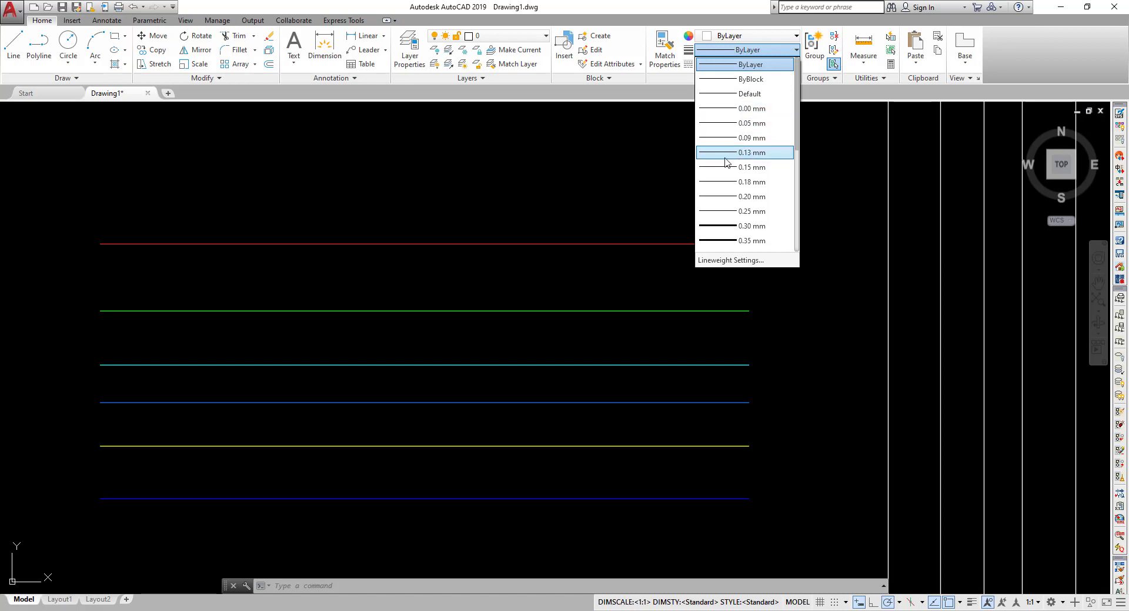
pyautogui.scroll(-5, 746, 170)
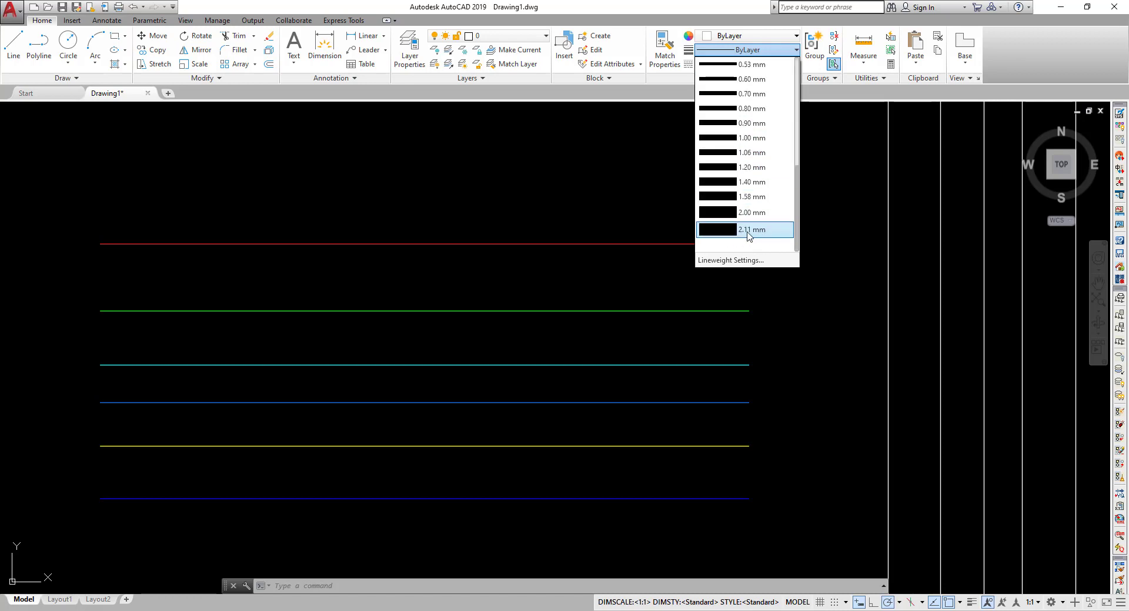
pyautogui.scroll(4, 748, 153)
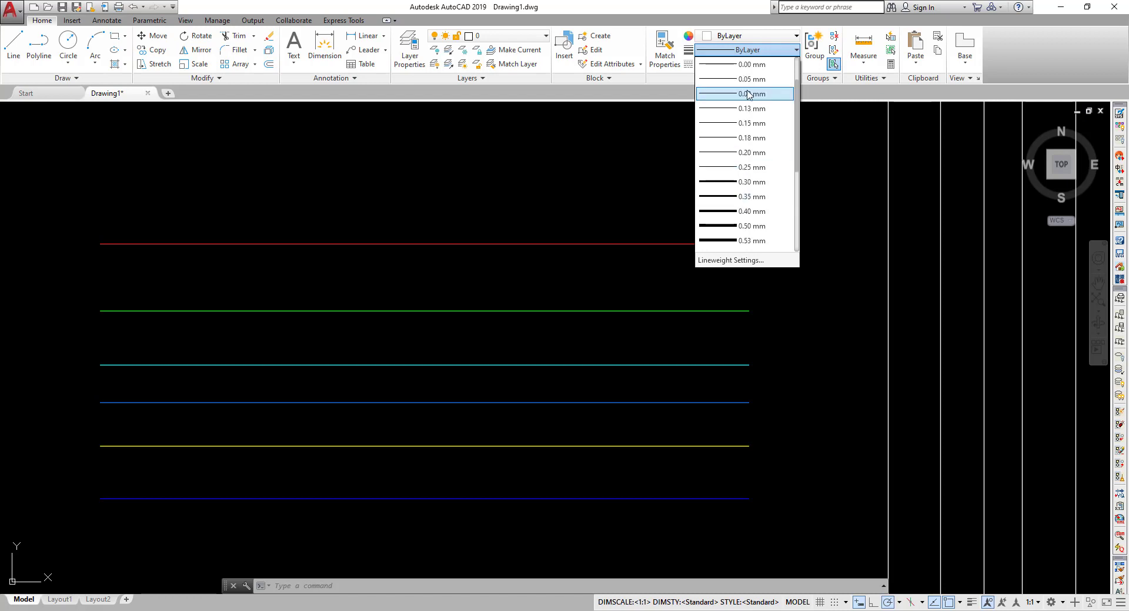
pyautogui.scroll(-3, 755, 147)
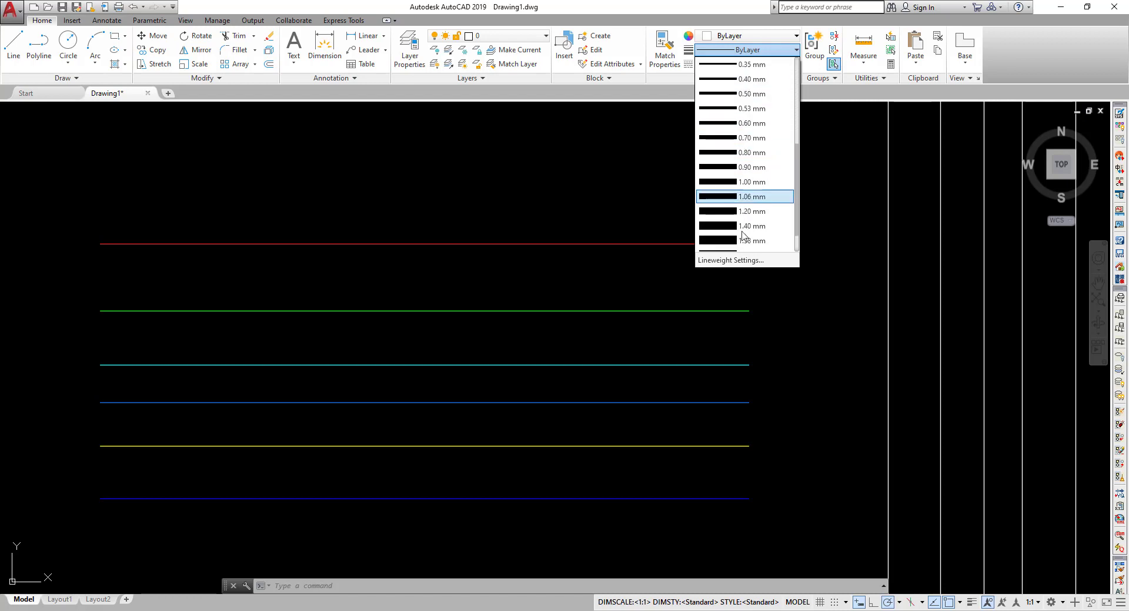
pyautogui.scroll(3, 760, 172)
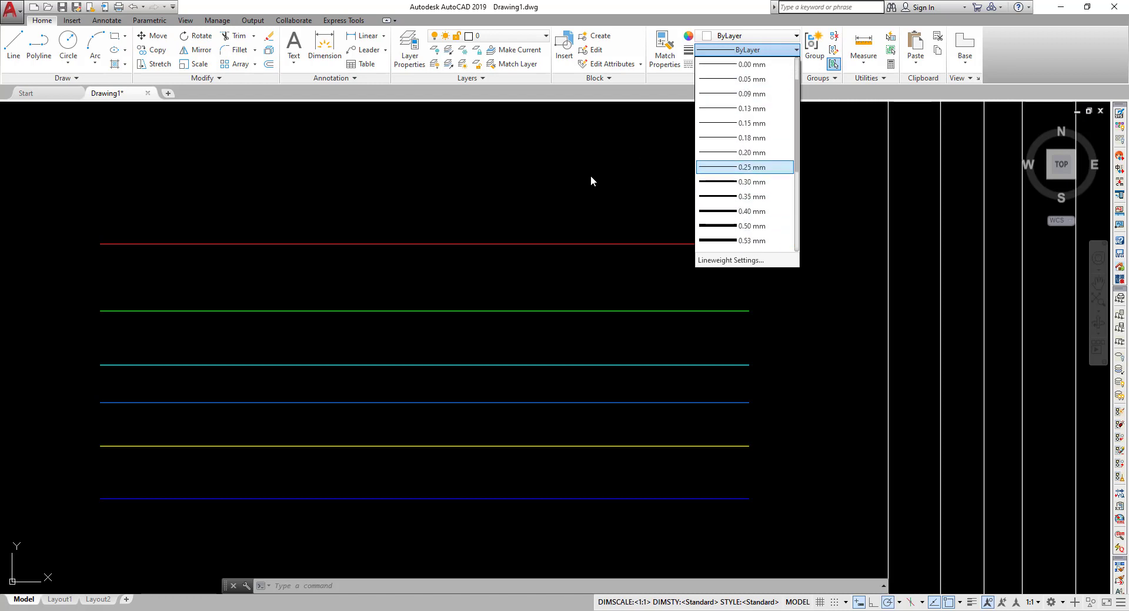
pyautogui.click(593, 194)
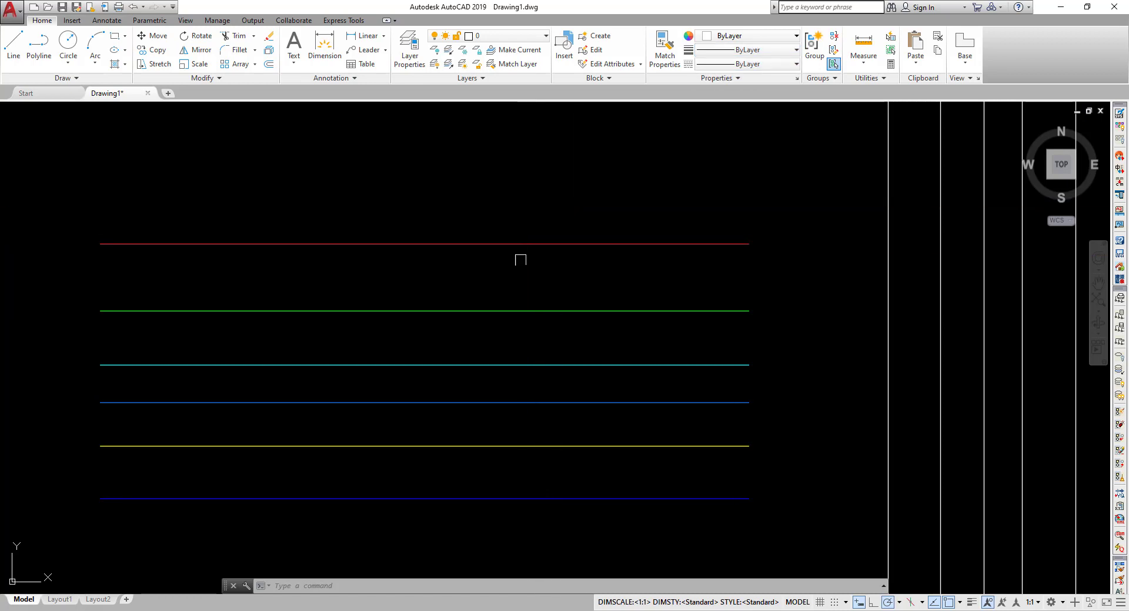
# - Give the top red line a 0.25 mm lineweight
pyautogui.click(526, 258)
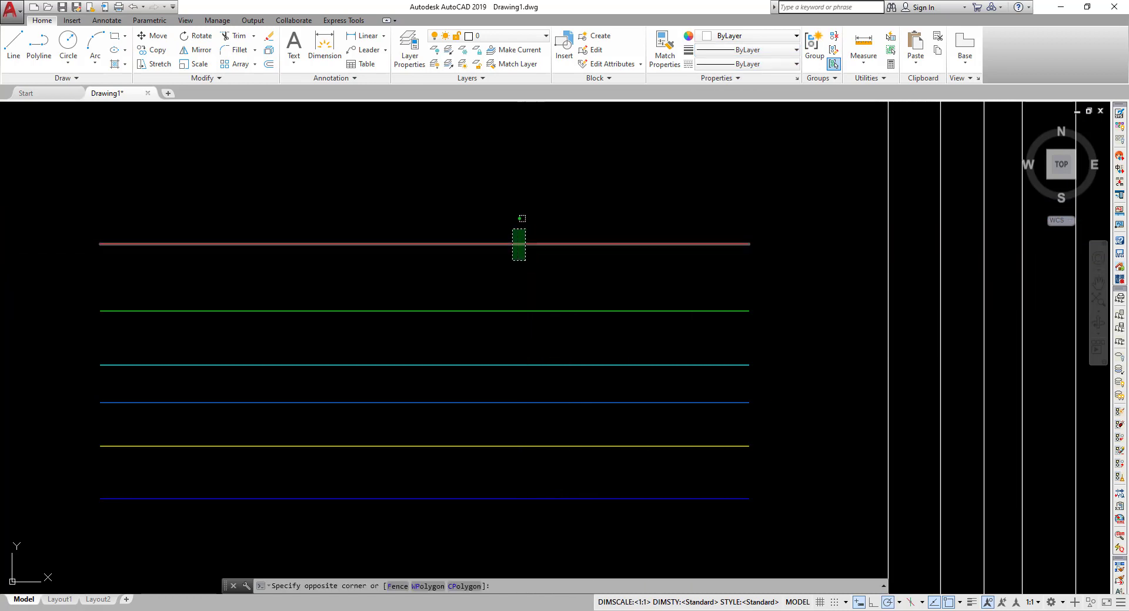
pyautogui.click(506, 232)
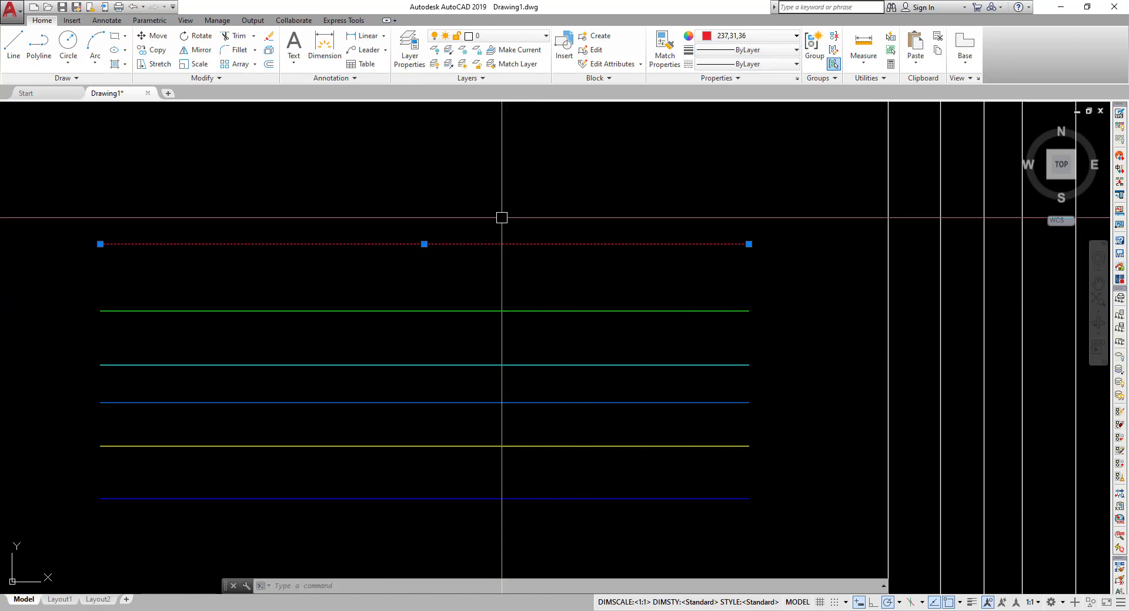
pyautogui.click(789, 53)
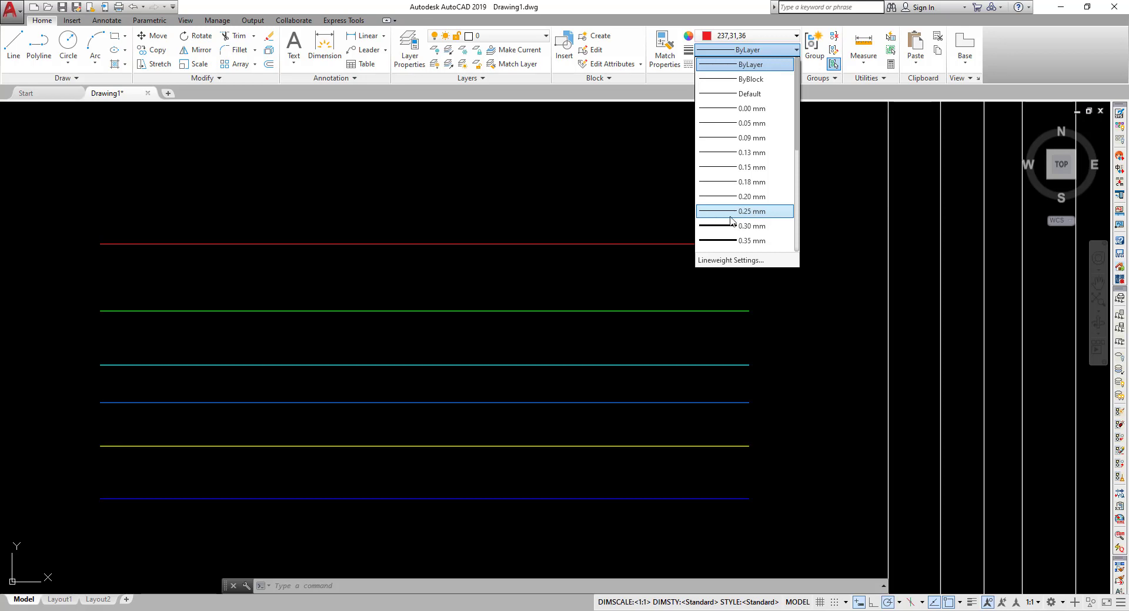
pyautogui.click(727, 216)
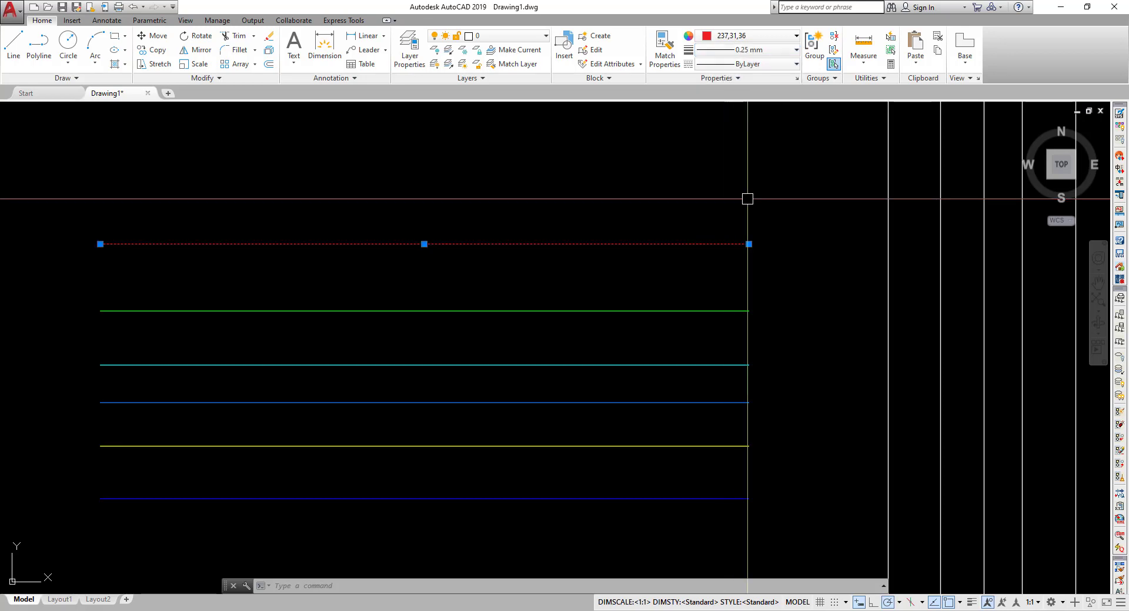
pyautogui.moveTo(473, 199); pyautogui.dragTo(539, 169, button='middle')
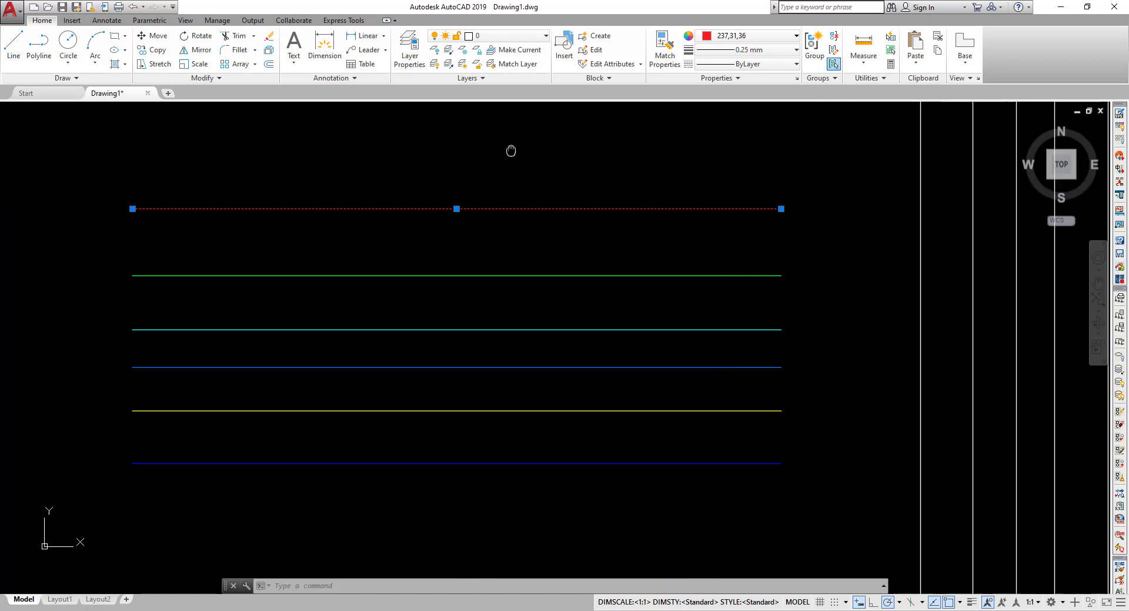
pyautogui.press('Escape')
# - Pan the view and window-select the red line again several times
pyautogui.click(539, 218)
pyautogui.click(516, 199)
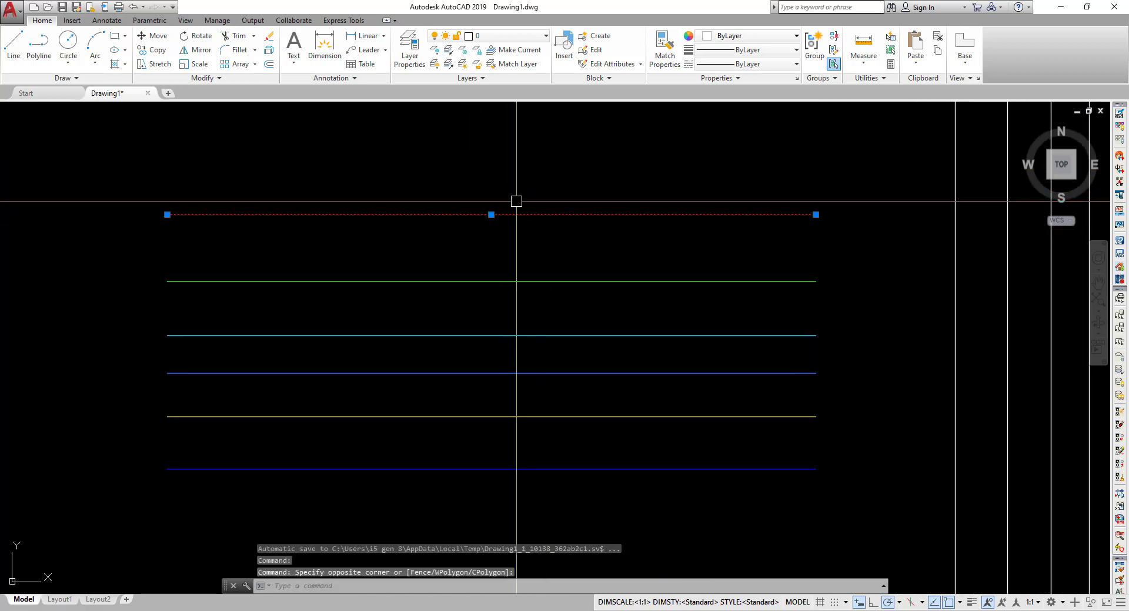
pyautogui.press('Escape')
pyautogui.moveTo(635, 245); pyautogui.dragTo(577, 309, button='middle')
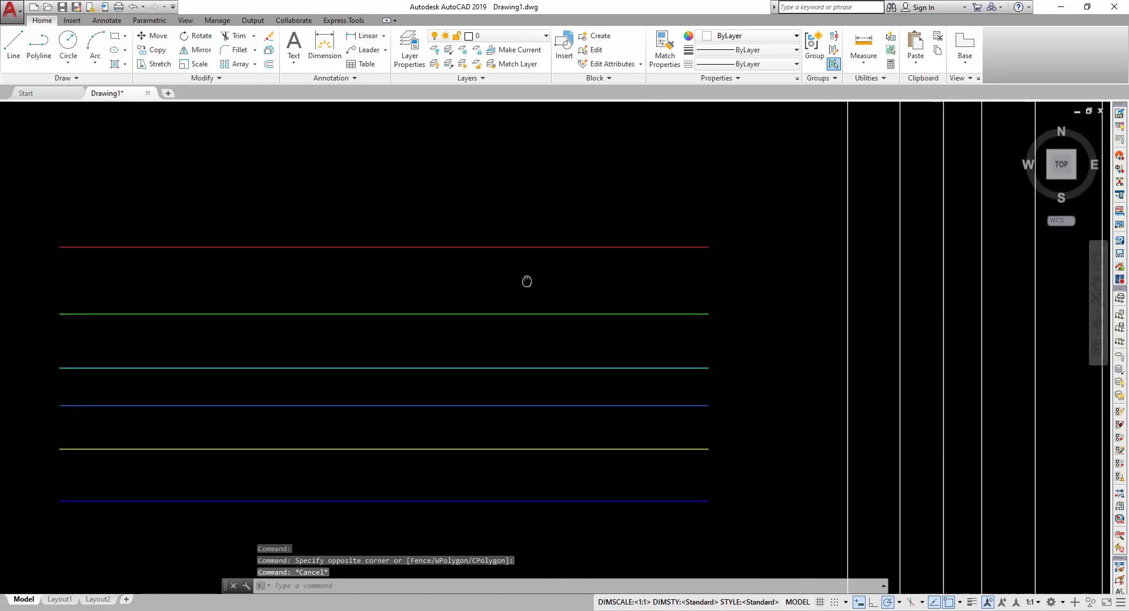
pyautogui.click(663, 294)
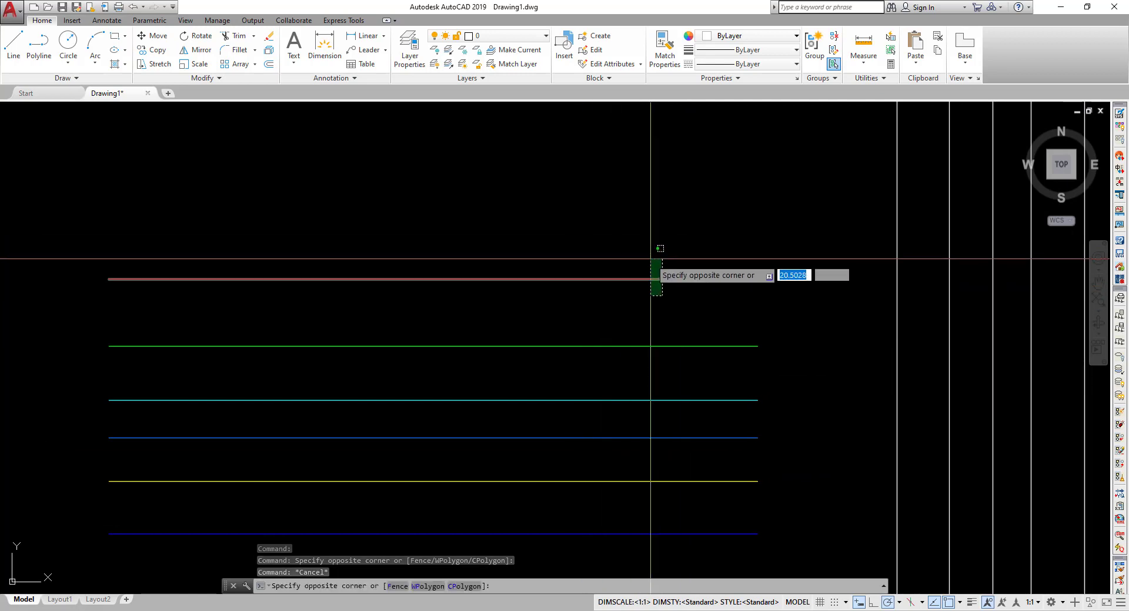
pyautogui.click(654, 245)
pyautogui.press('Escape')
pyautogui.moveTo(703, 291); pyautogui.dragTo(816, 274, button='middle')
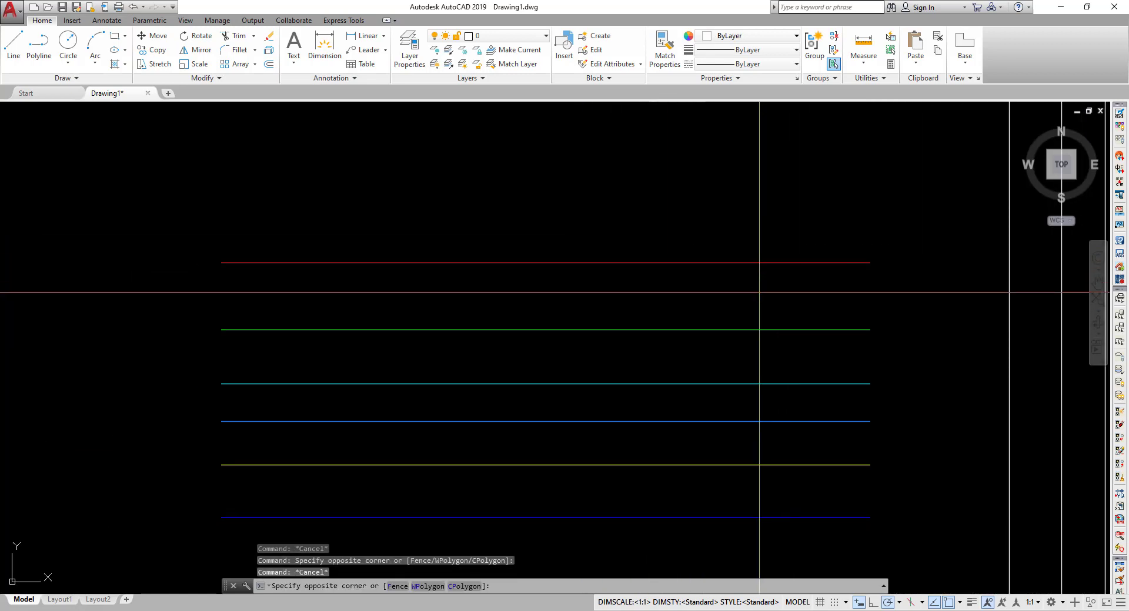
pyautogui.click(727, 280)
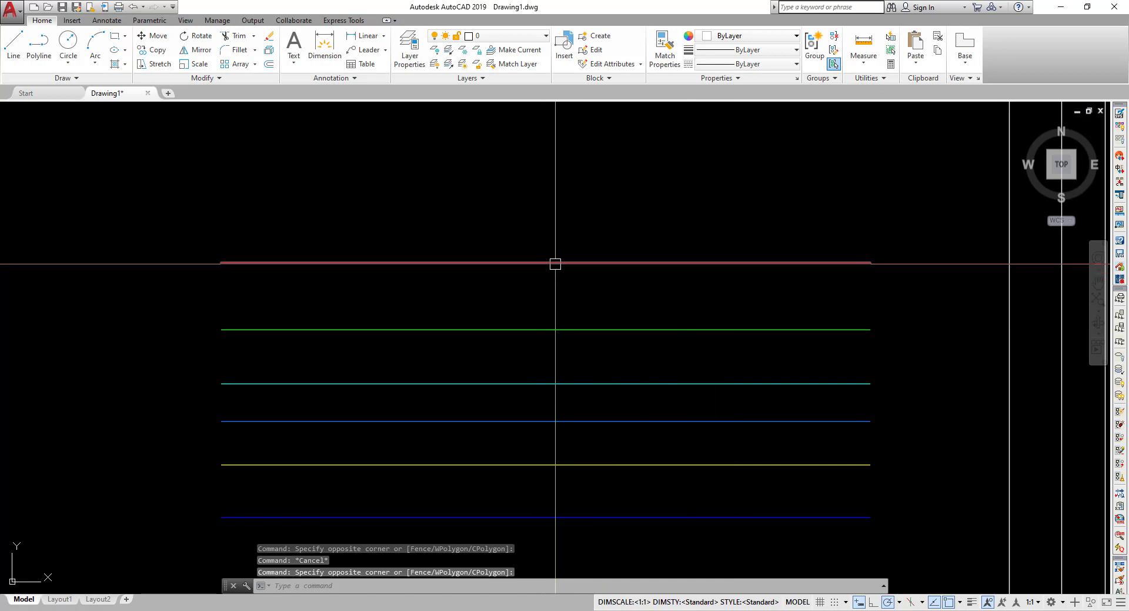
pyautogui.moveTo(577, 264); pyautogui.dragTo(526, 224, button='middle')
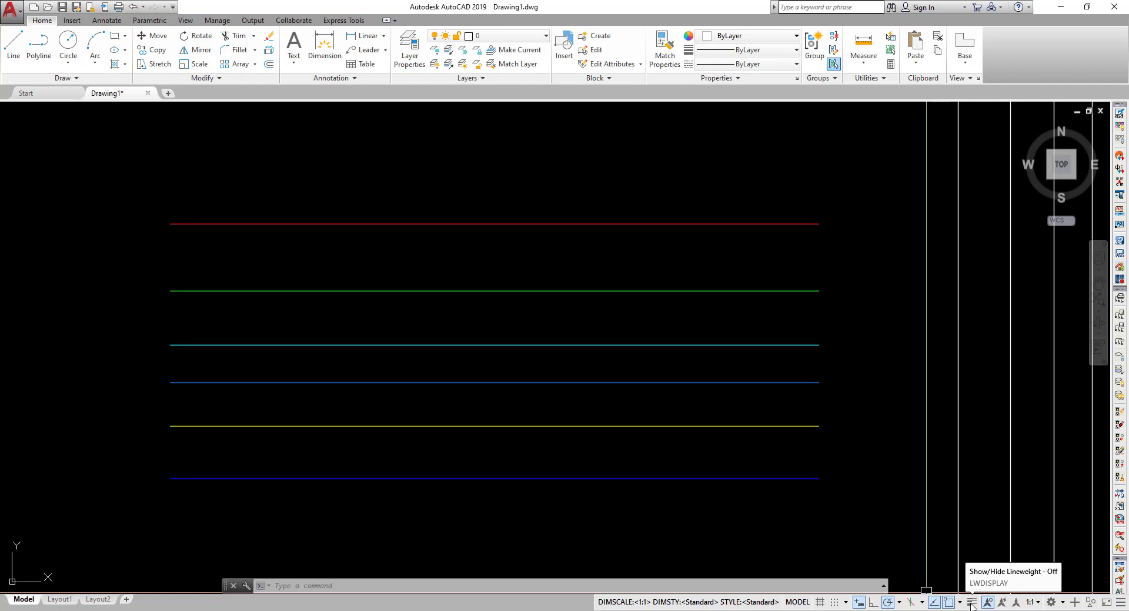
# - Keep LineWeight checked in the status bar customization and switch lineweight display on
pyautogui.click(972, 604)
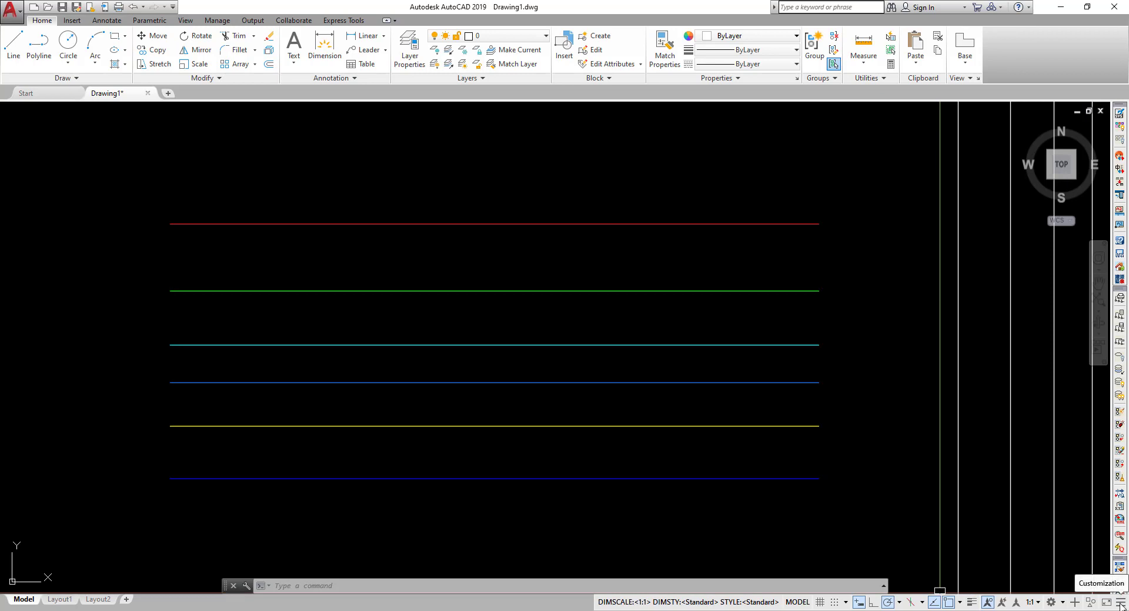
pyautogui.click(1121, 604)
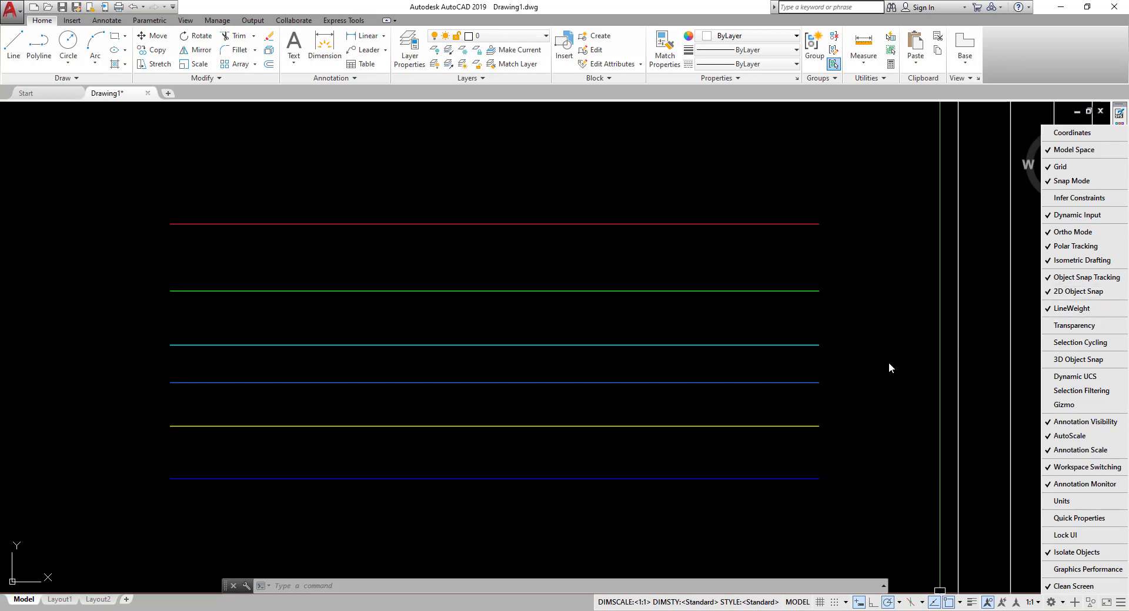
pyautogui.click(868, 367)
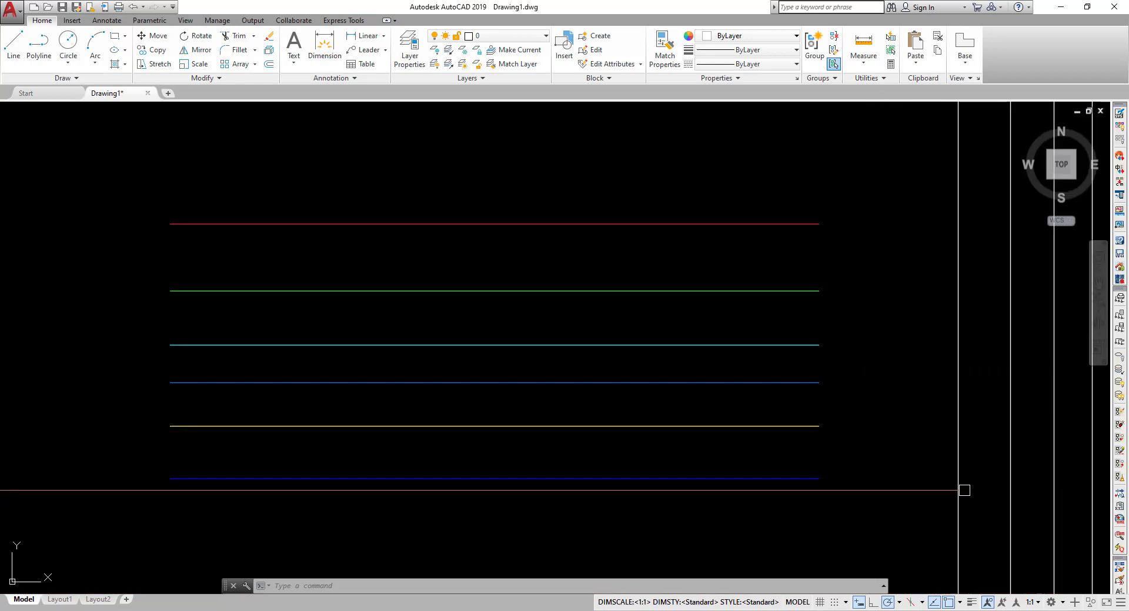
pyautogui.click(1120, 604)
pyautogui.click(1064, 308)
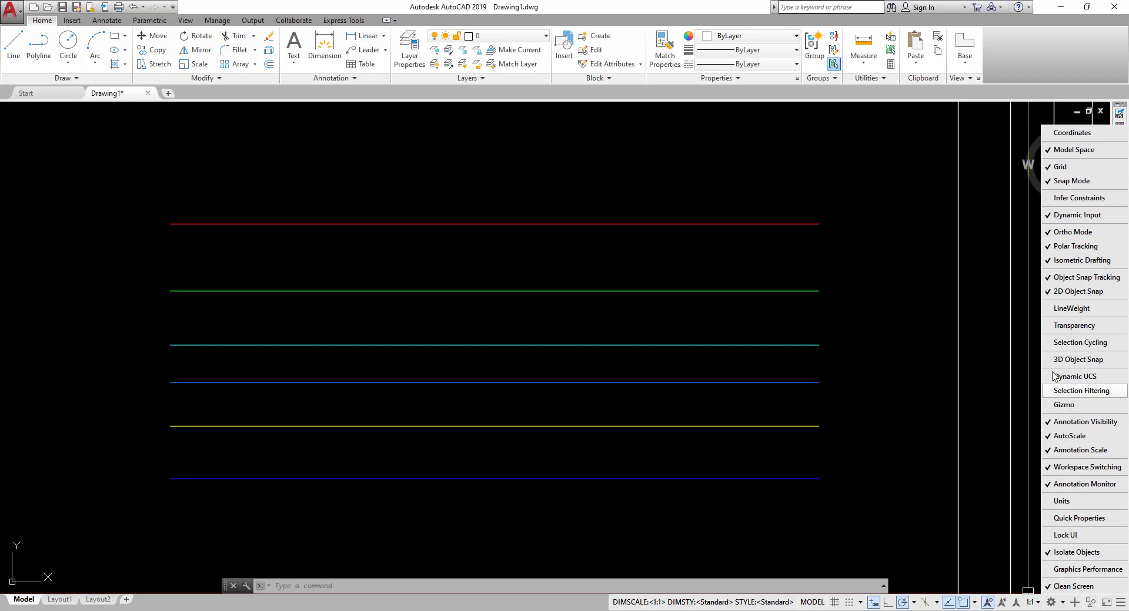
pyautogui.click(1053, 310)
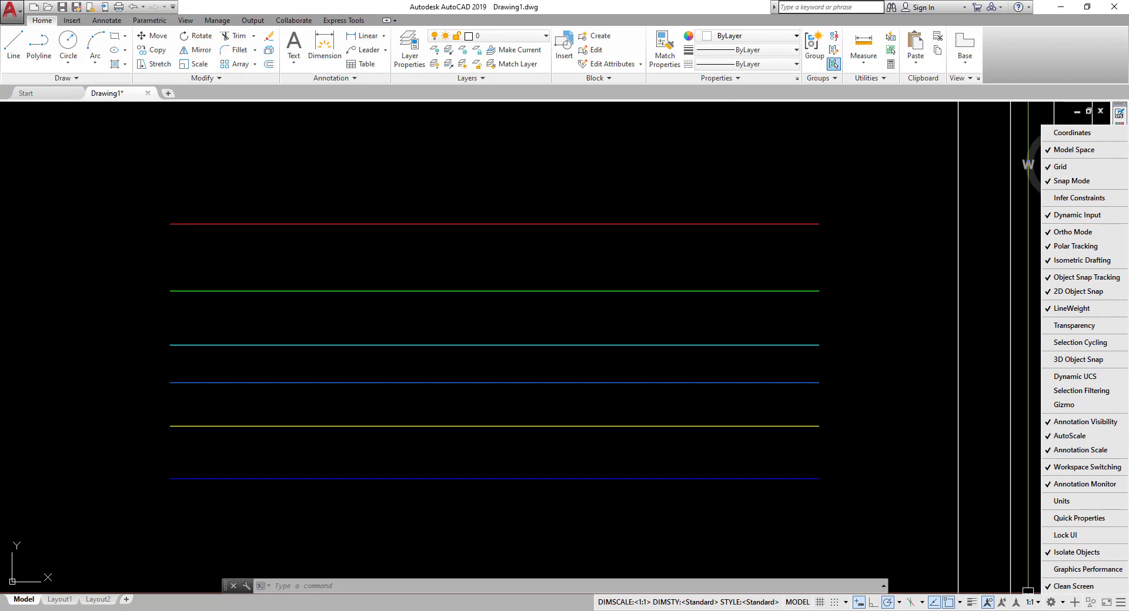
pyautogui.click(971, 603)
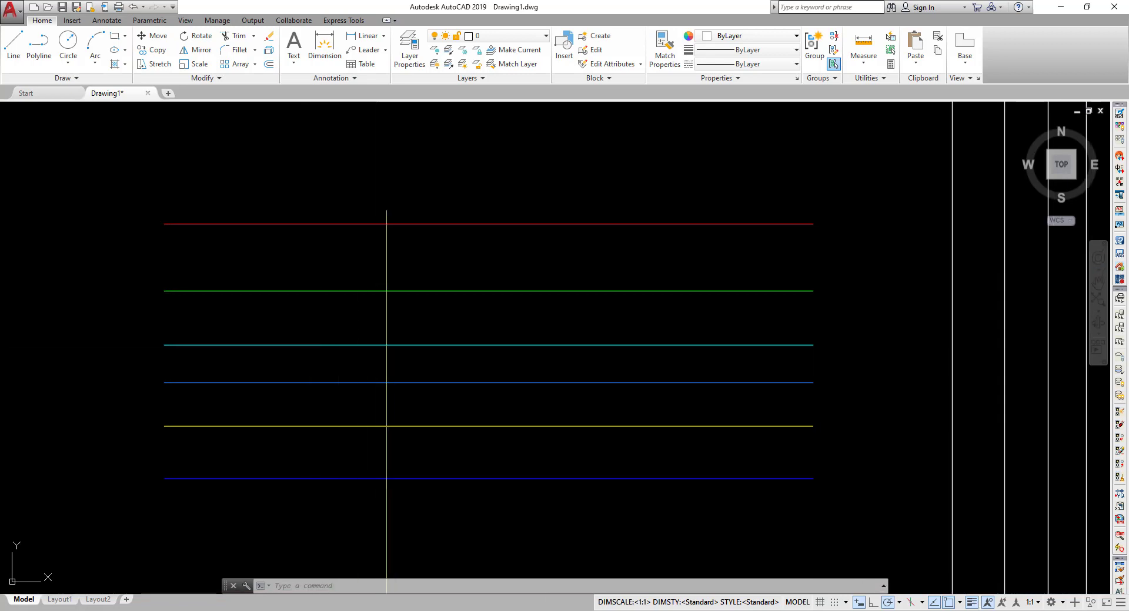
pyautogui.click(397, 185)
pyautogui.click(326, 235)
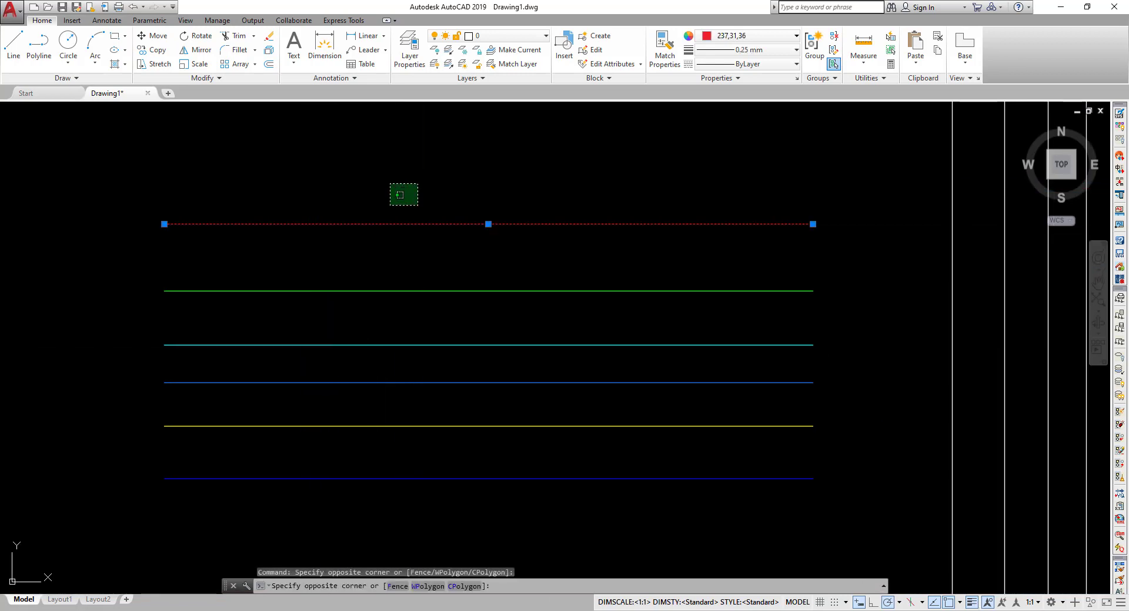
pyautogui.moveTo(387, 246); pyautogui.dragTo(402, 218, button='middle')
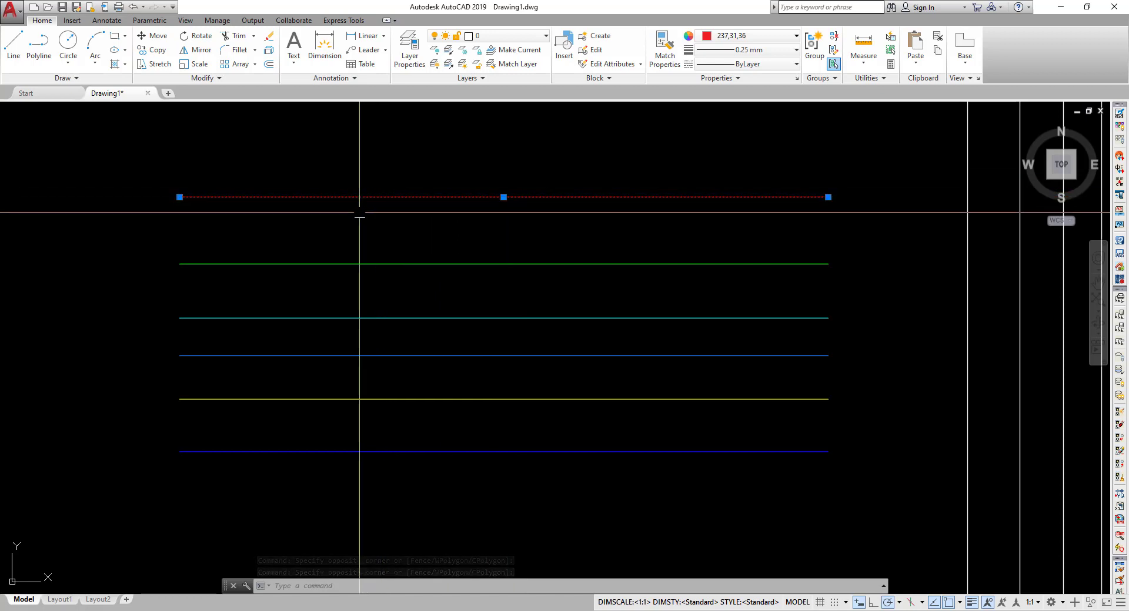
pyautogui.click(536, 145)
pyautogui.press('Escape')
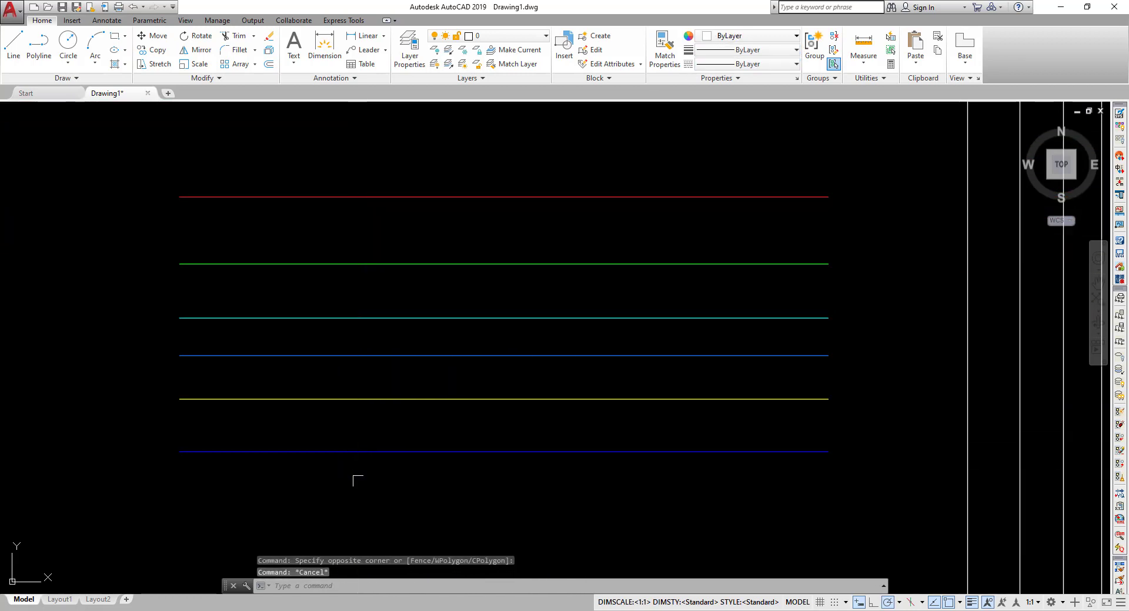
pyautogui.click(839, 277)
pyautogui.click(779, 235)
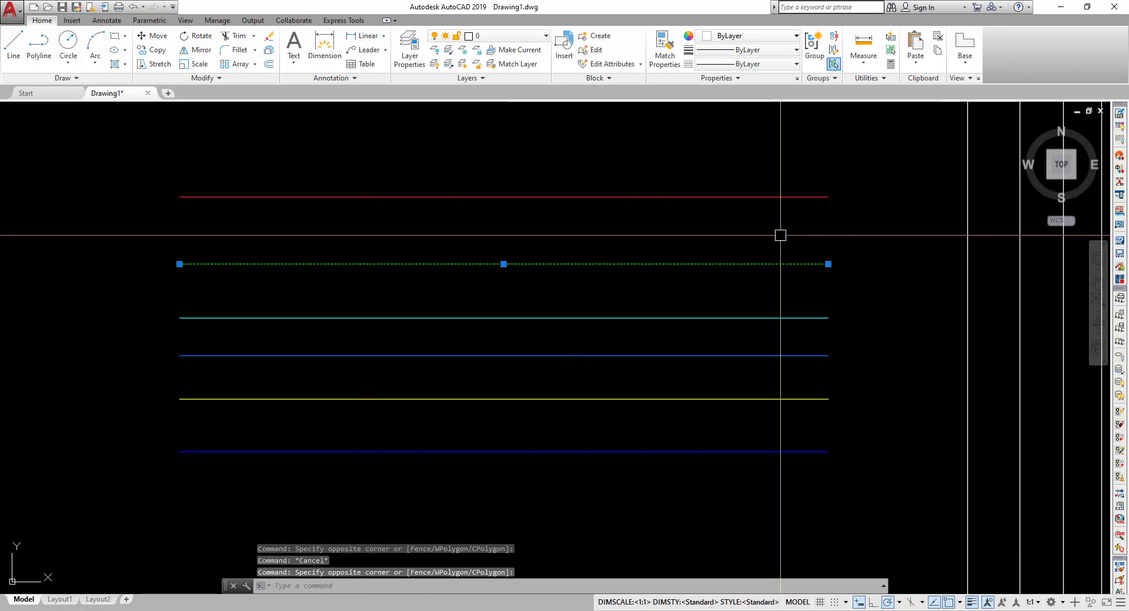
# - Give the green line a heavier lineweight and the cyan line 0.70 mm
pyautogui.click(785, 50)
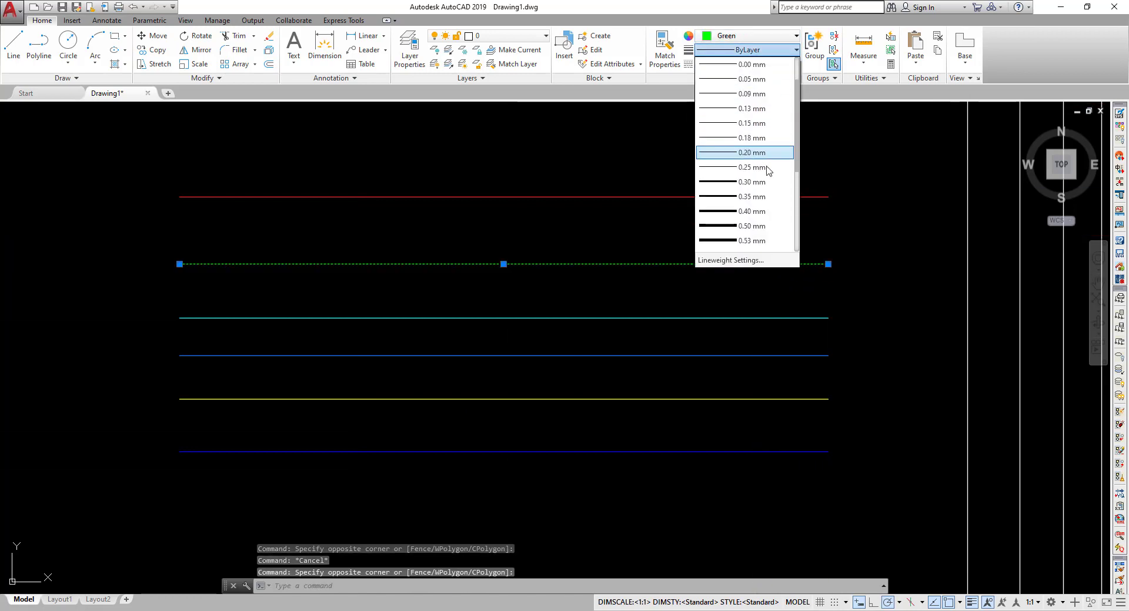
pyautogui.click(747, 200)
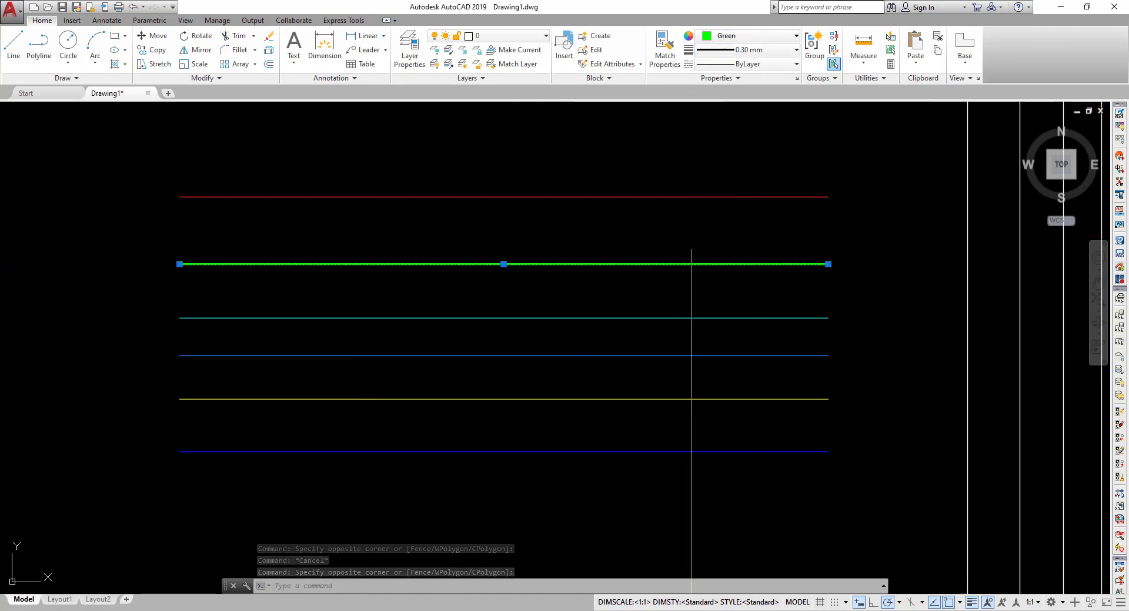
pyautogui.press('Escape')
pyautogui.click(589, 300)
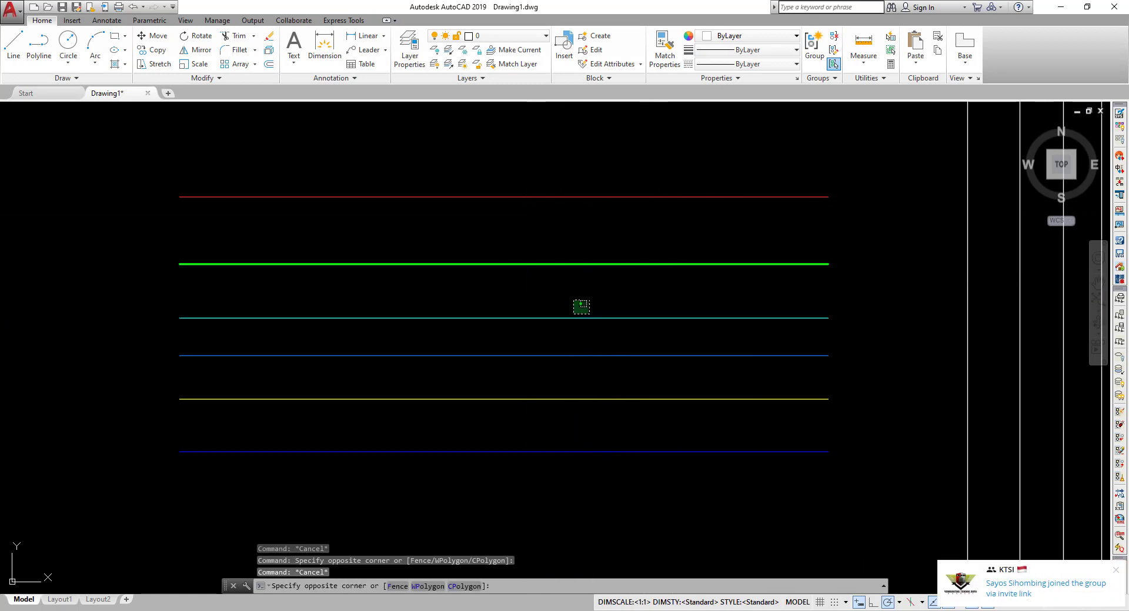
pyautogui.click(556, 321)
pyautogui.click(778, 40)
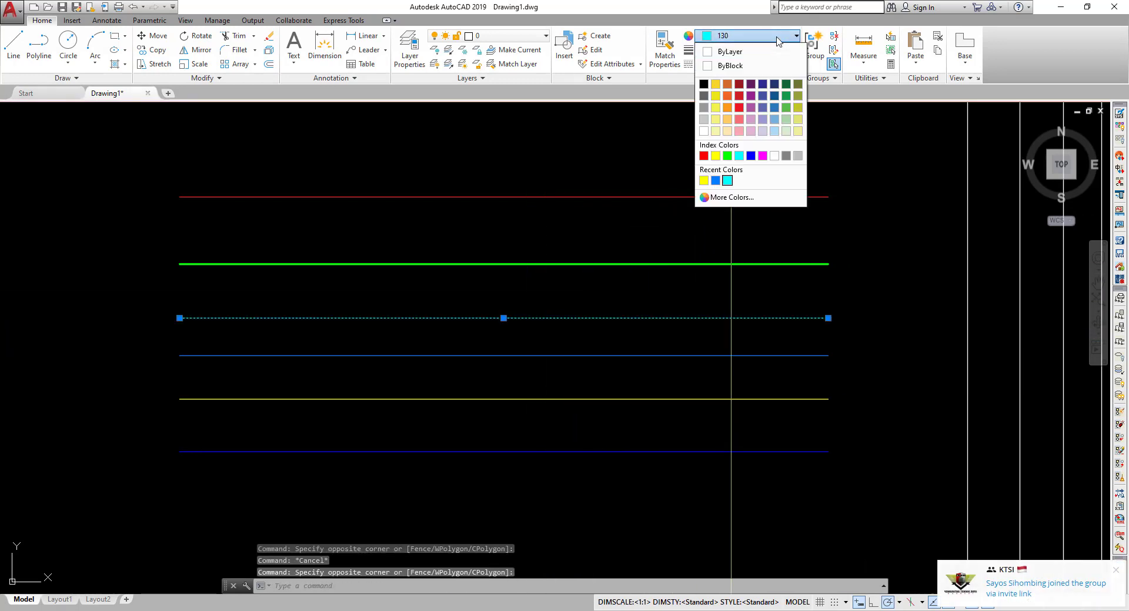
pyautogui.click(777, 40)
pyautogui.click(764, 50)
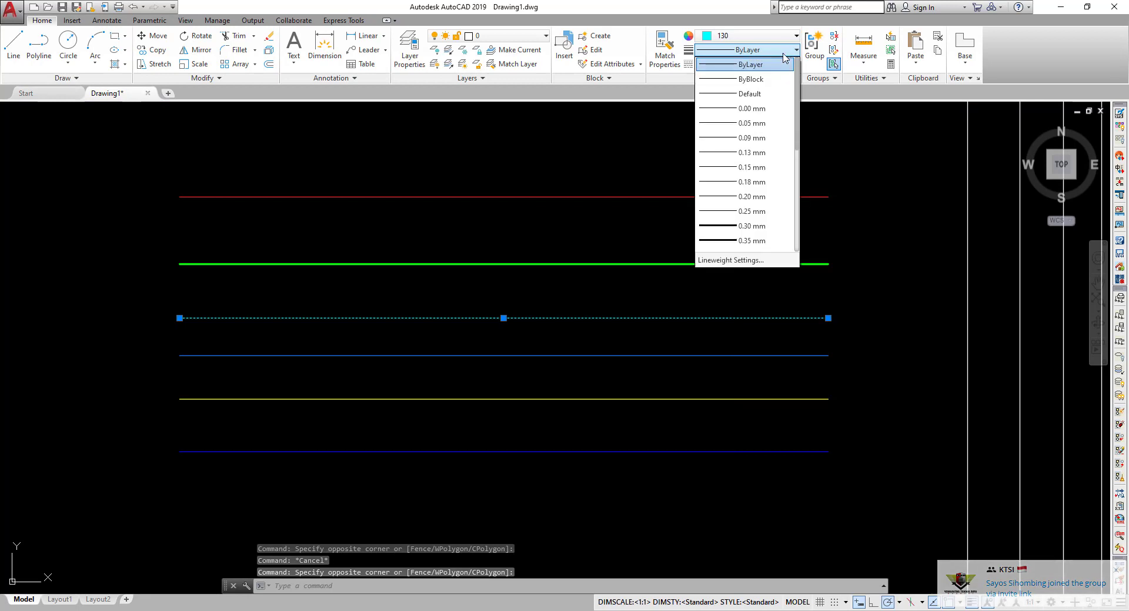
pyautogui.scroll(-2, 742, 213)
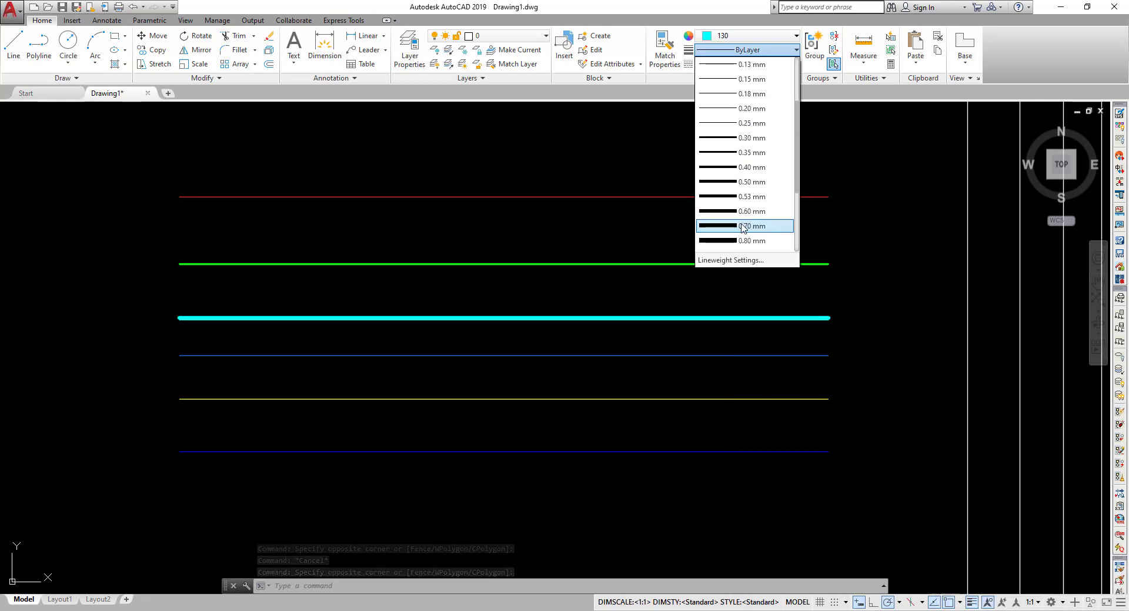
pyautogui.click(742, 226)
pyautogui.press('Escape')
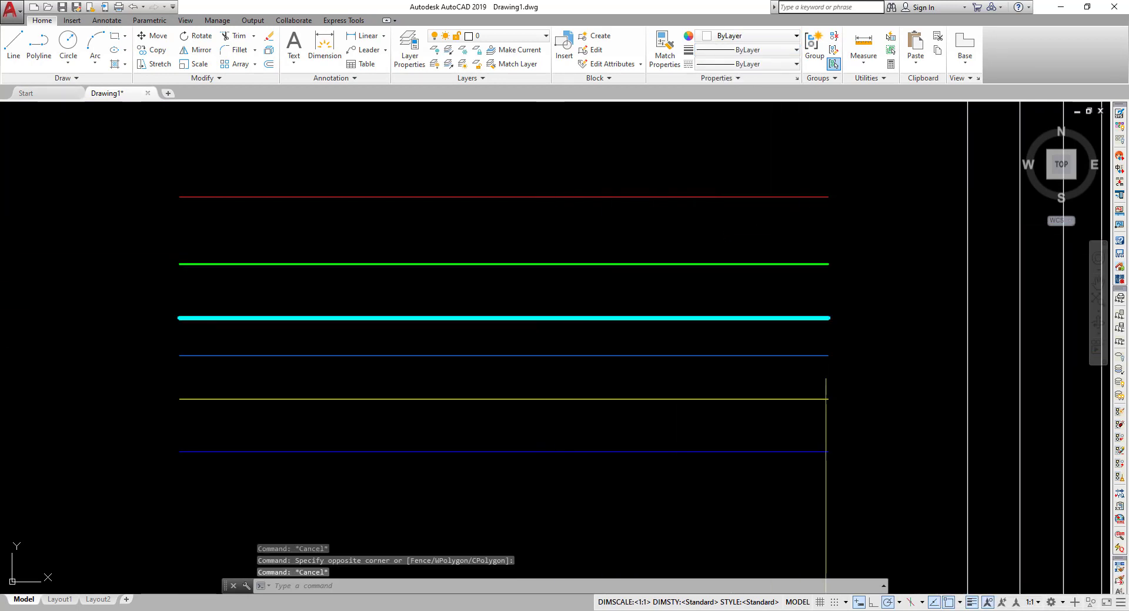
# - Give the blue line below the cyan one a heavier lineweight
pyautogui.click(835, 369)
pyautogui.click(814, 335)
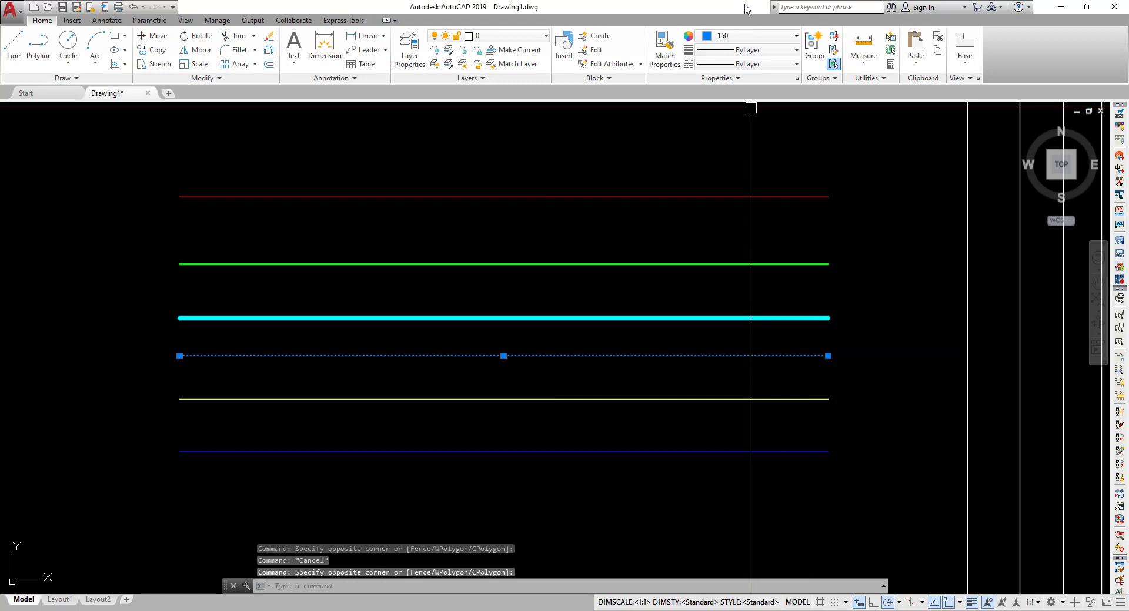
pyautogui.click(774, 64)
pyautogui.click(764, 50)
pyautogui.click(764, 50)
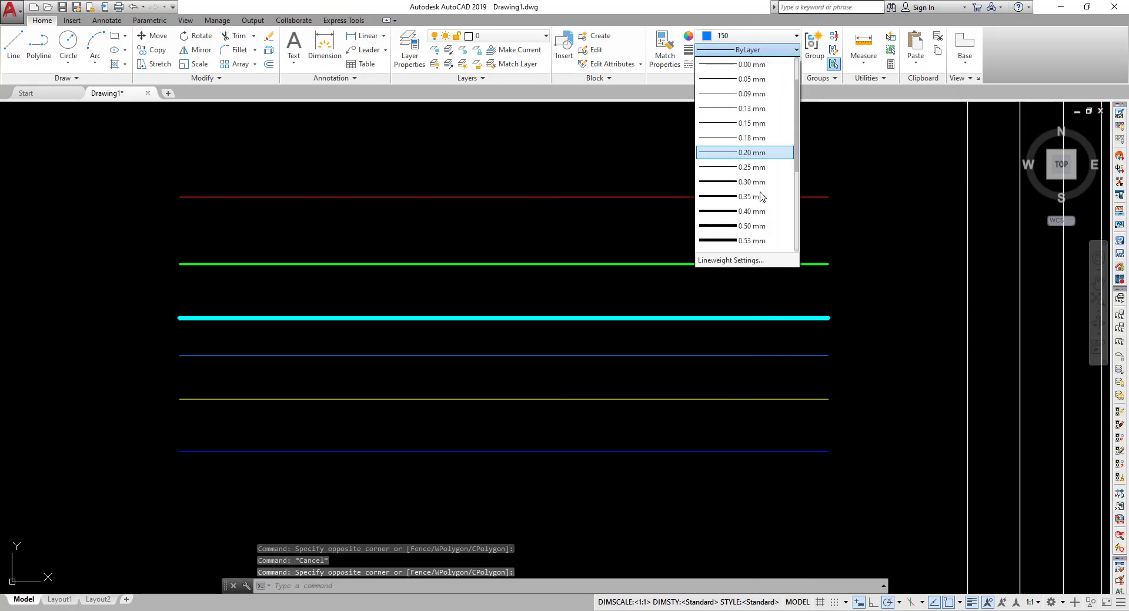
pyautogui.click(744, 212)
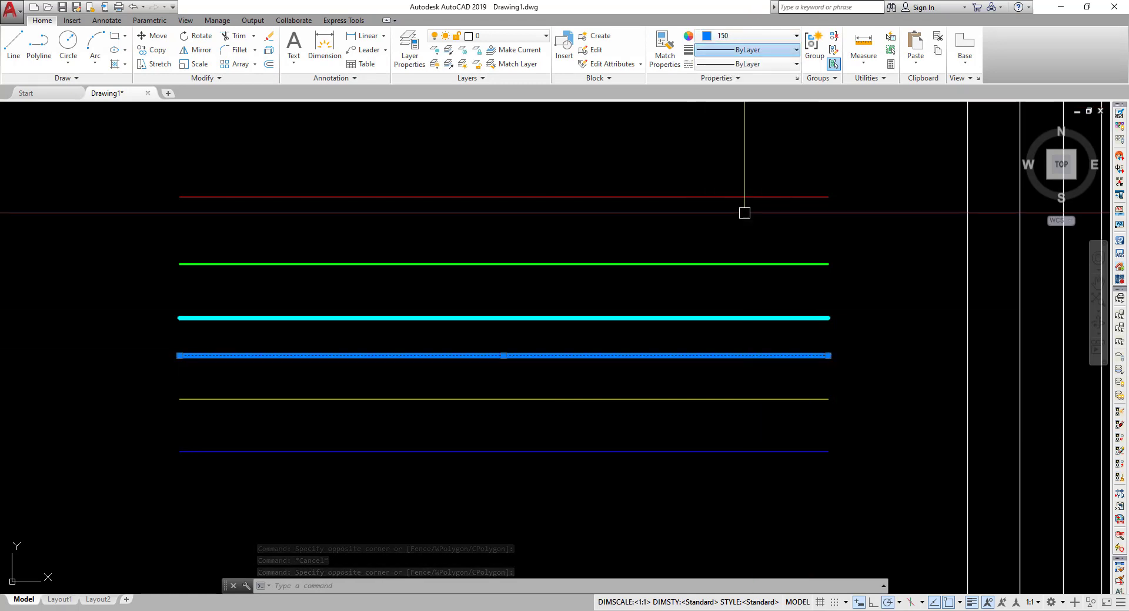
pyautogui.press('Escape')
# - Set the bottom blue line's lineweight to 2.11 mm, then reselect that line
pyautogui.click(791, 431)
pyautogui.click(773, 485)
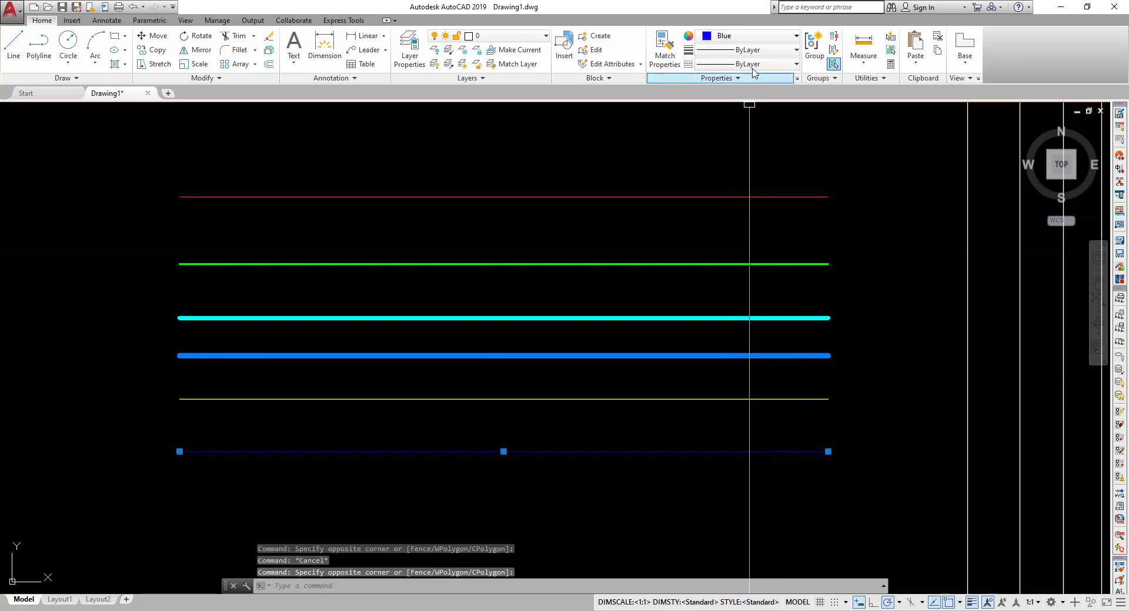
pyautogui.click(759, 50)
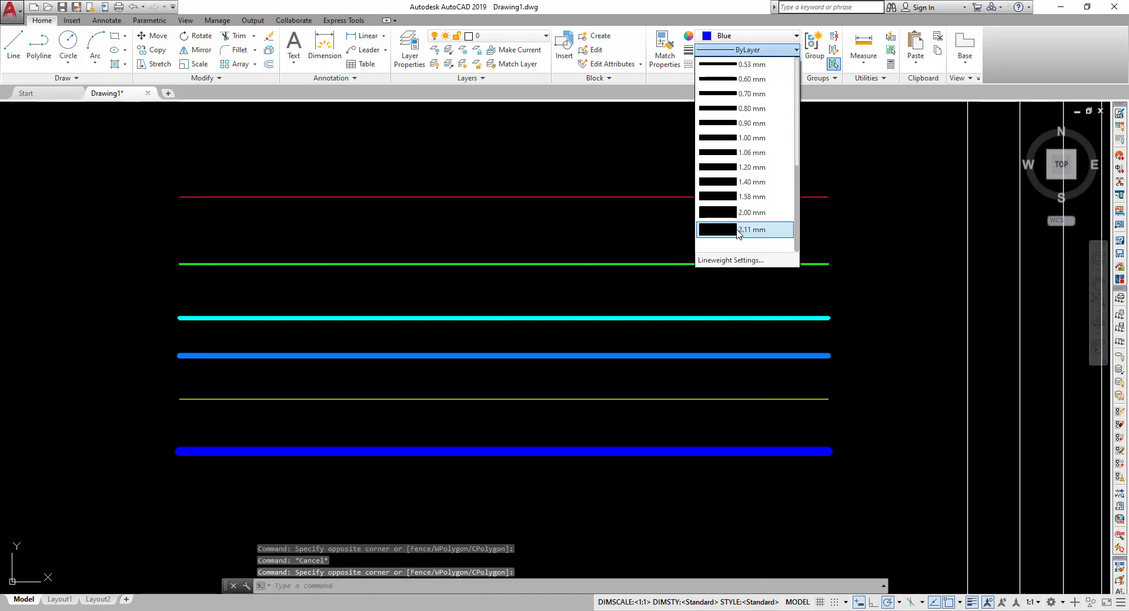
pyautogui.click(739, 230)
pyautogui.press('Escape')
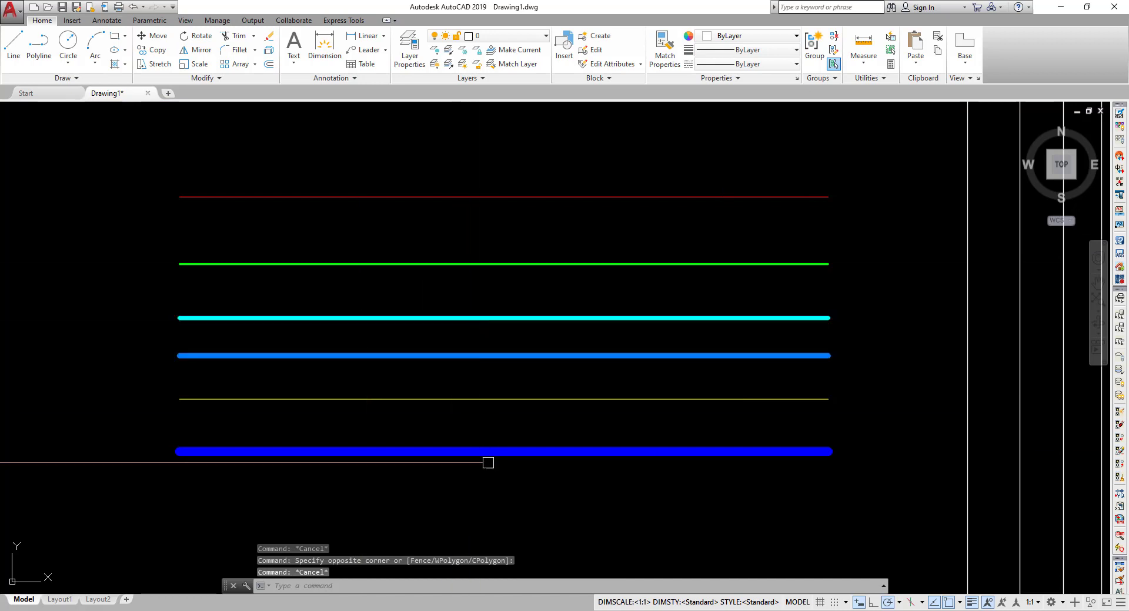
pyautogui.click(531, 483)
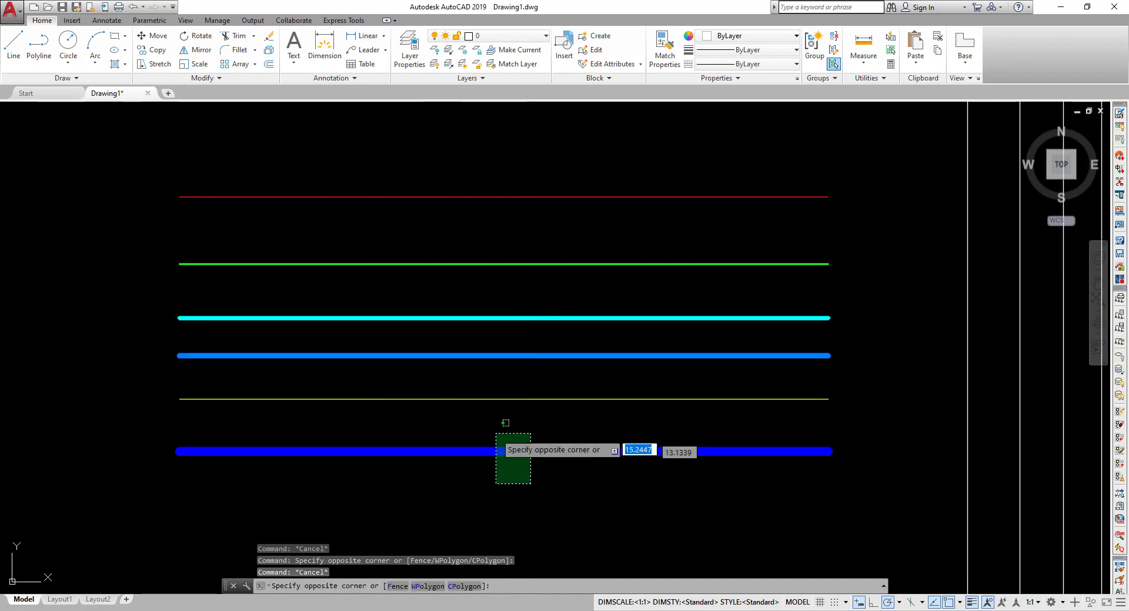
pyautogui.click(496, 433)
pyautogui.press('Escape')
pyautogui.click(547, 463)
pyautogui.click(537, 448)
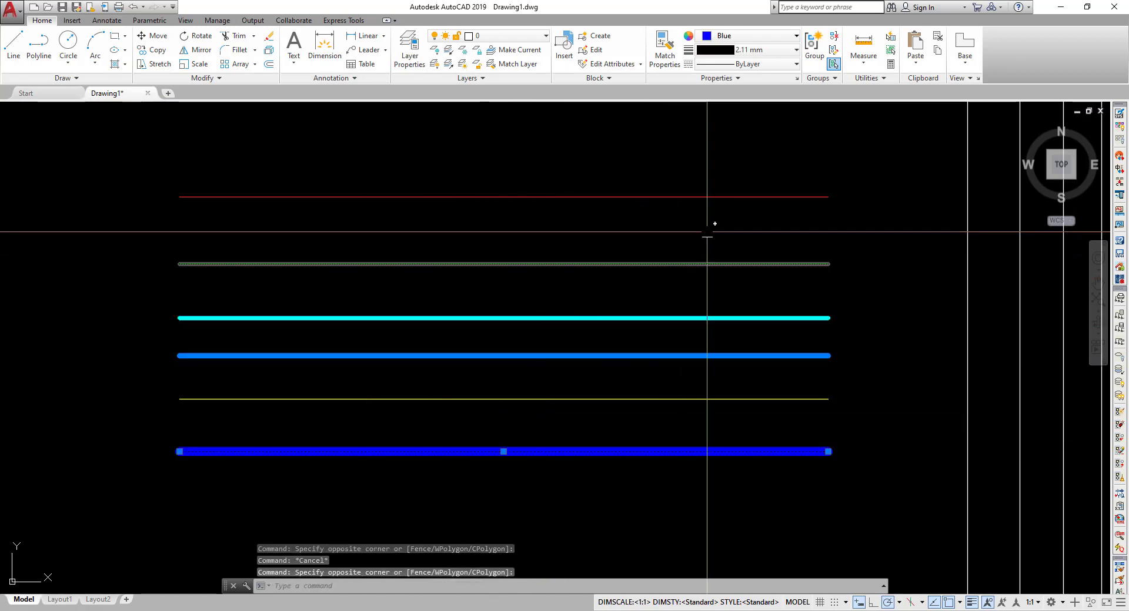
# - Open Properties for the bottom line and inspect the yellow line's colour and lineweight
pyautogui.rightClick(767, 453)
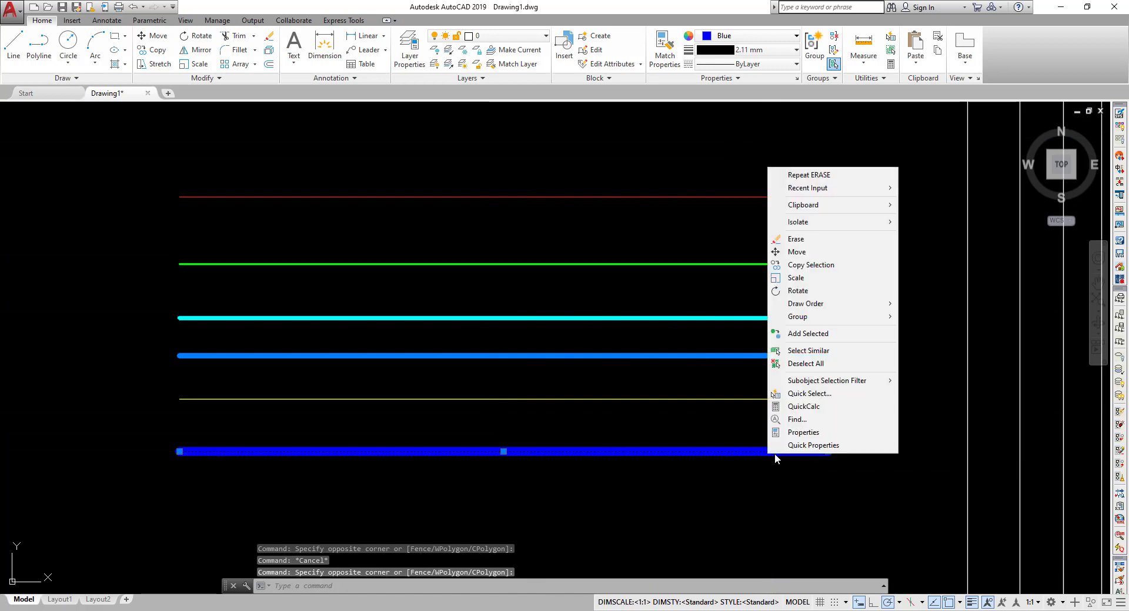
pyautogui.click(803, 433)
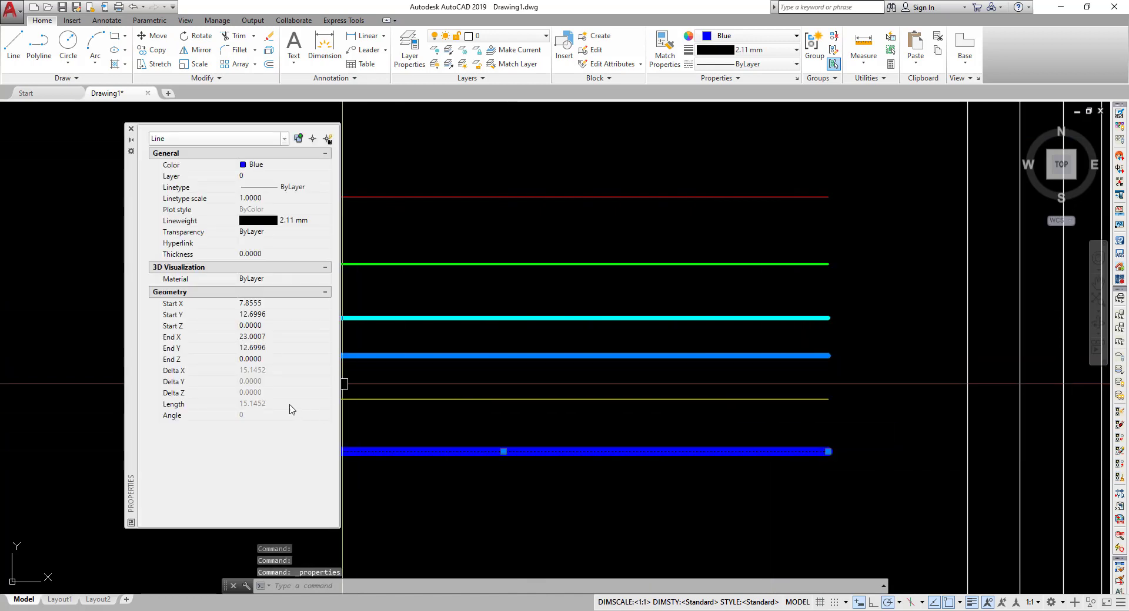
pyautogui.moveTo(470, 369); pyautogui.dragTo(580, 353, button='middle')
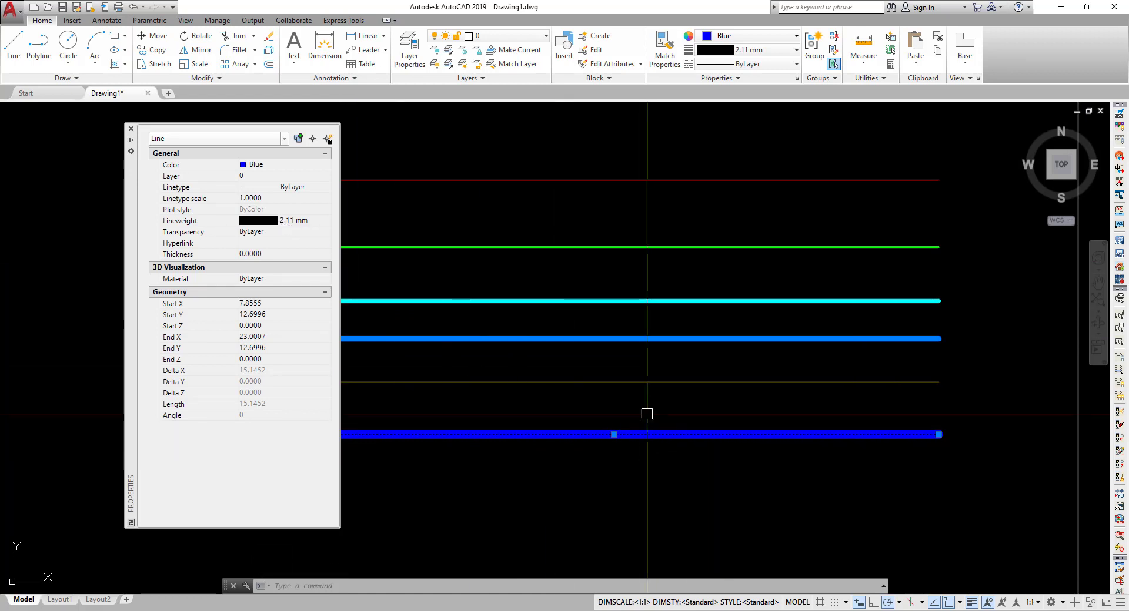
pyautogui.press('Escape')
pyautogui.click(588, 382)
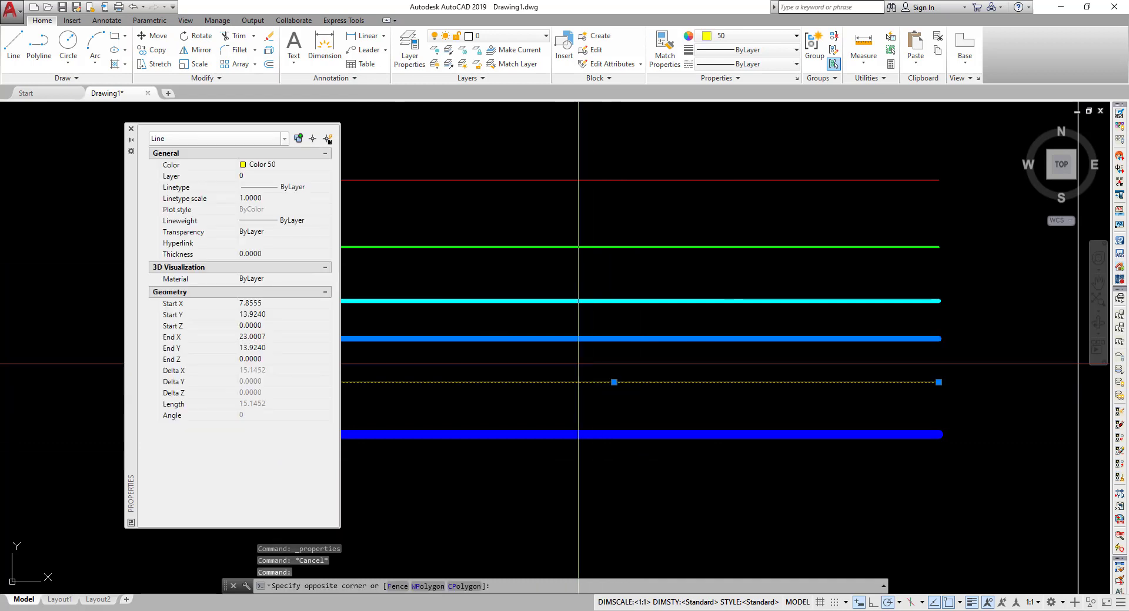
pyautogui.click(564, 364)
pyautogui.click(418, 390)
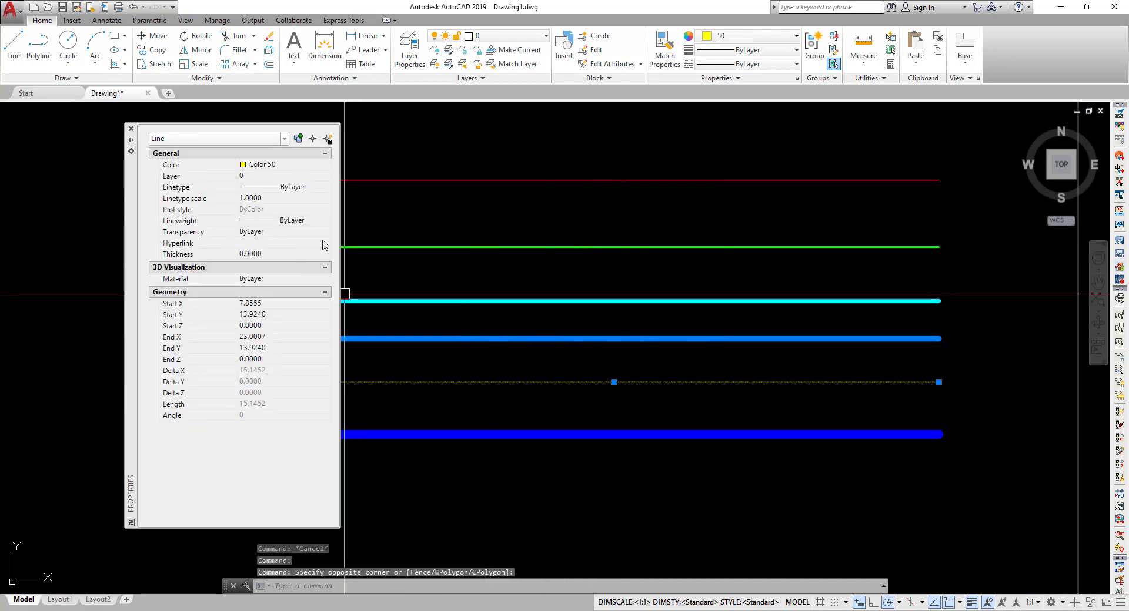
# - Check the cyan, green and red lines' colour and lineweight in the palette
pyautogui.press('Escape')
pyautogui.click(509, 319)
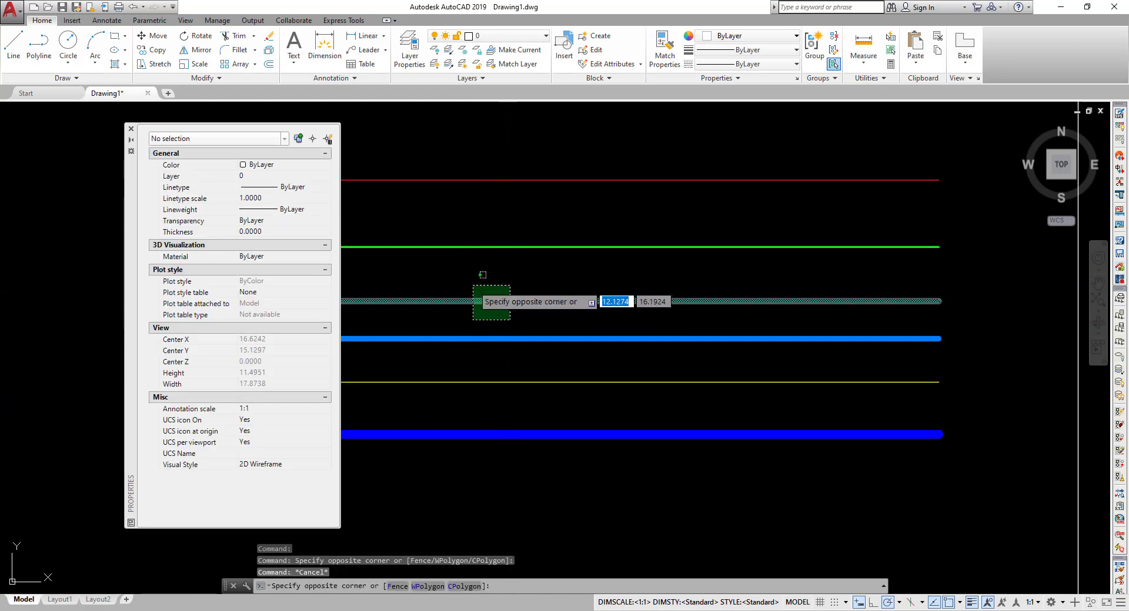
pyautogui.click(473, 286)
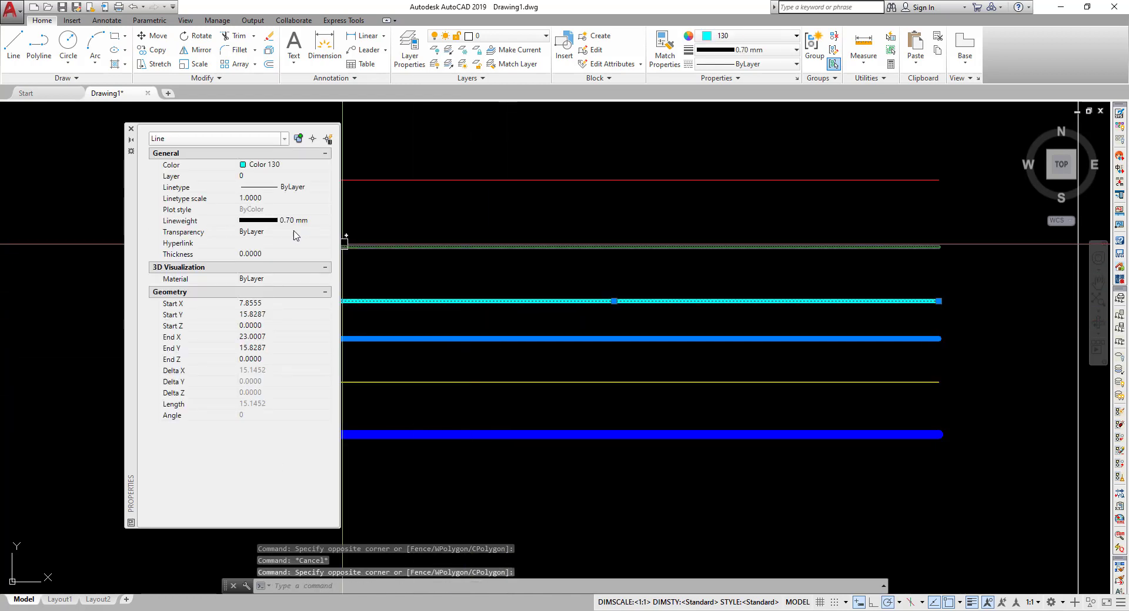
pyautogui.press('Escape')
pyautogui.click(478, 247)
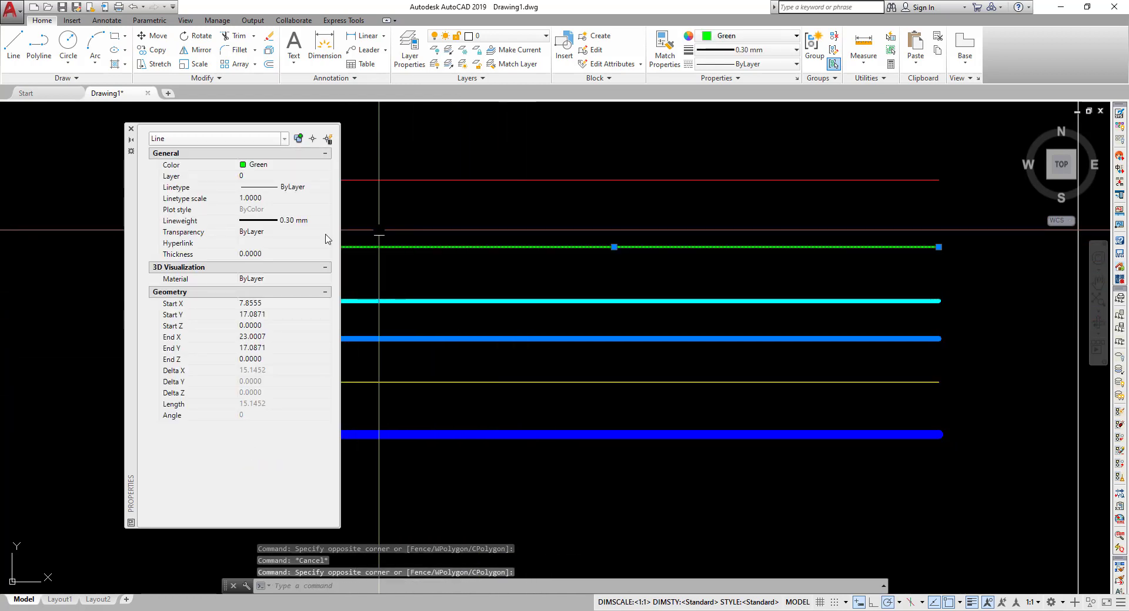
pyautogui.press('Escape')
pyautogui.click(471, 180)
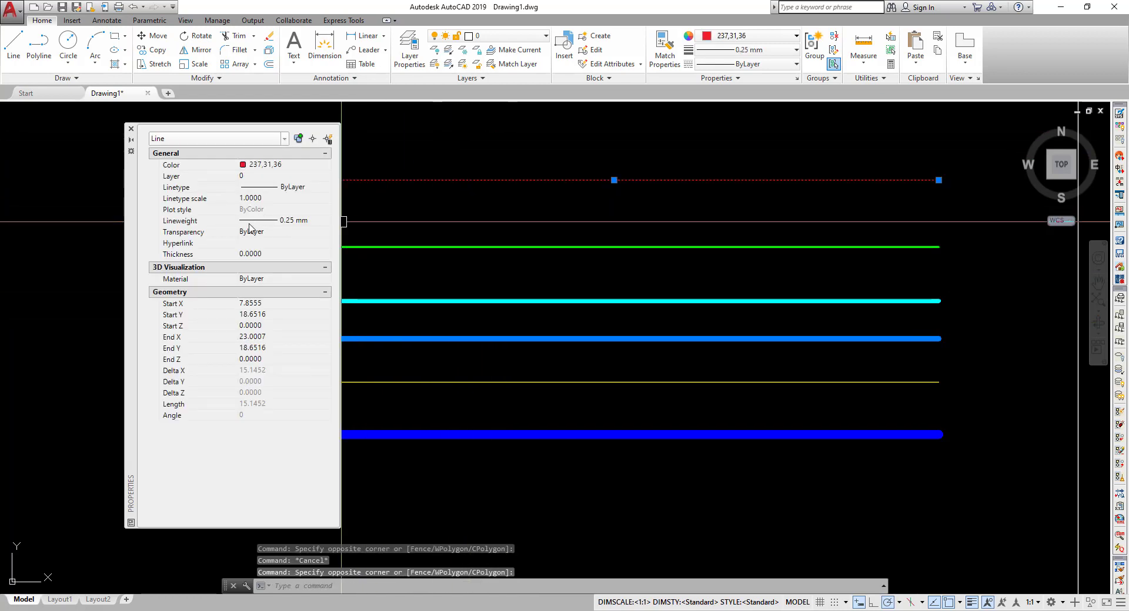
pyautogui.moveTo(570, 222); pyautogui.dragTo(481, 229, button='middle')
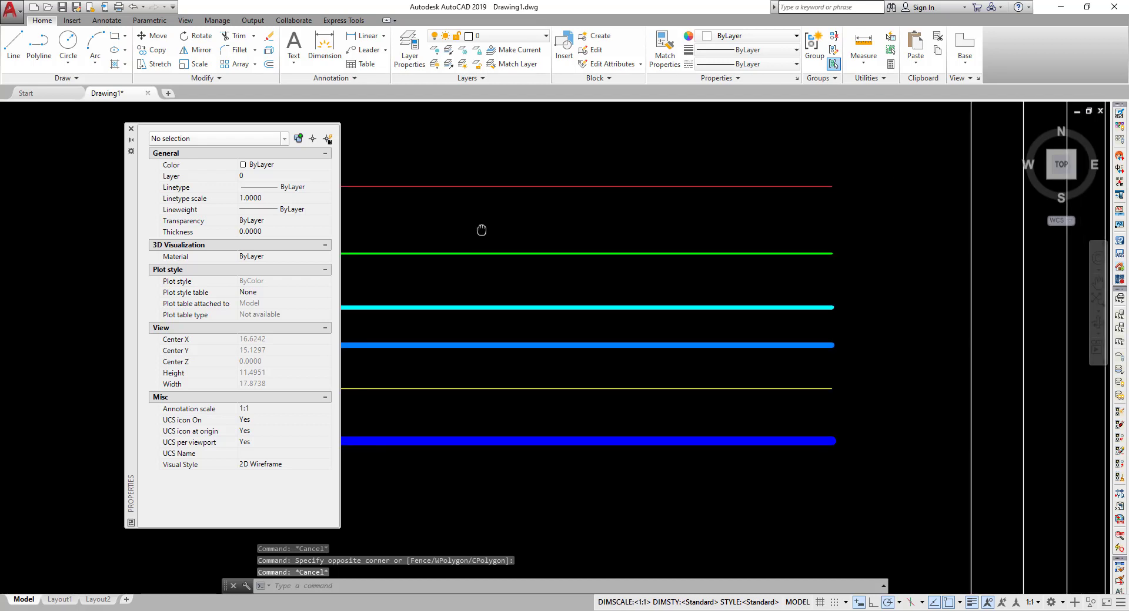
# - Close the Properties palette and reach Lineweight Settings from the cyan line's lineweight list
pyautogui.click(130, 128)
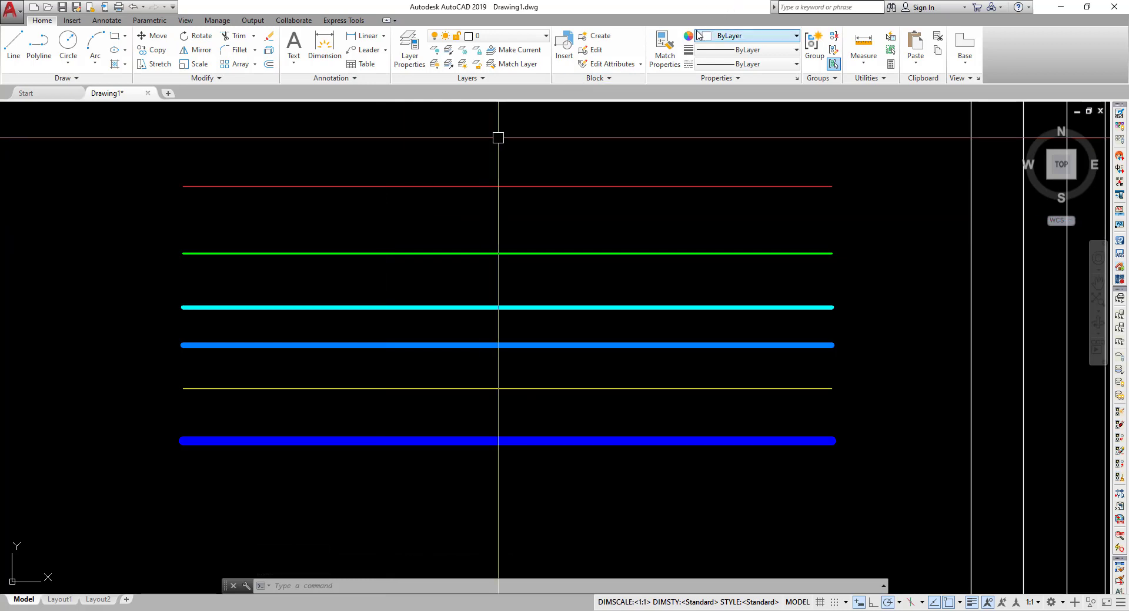
pyautogui.moveTo(703, 296)
pyautogui.mouseDown(button='middle')
pyautogui.moveTo(660, 336)
pyautogui.moveTo(426, 340)
pyautogui.moveTo(473, 344)
pyautogui.moveTo(496, 327)
pyautogui.mouseUp(button='middle')
pyautogui.click(599, 348)
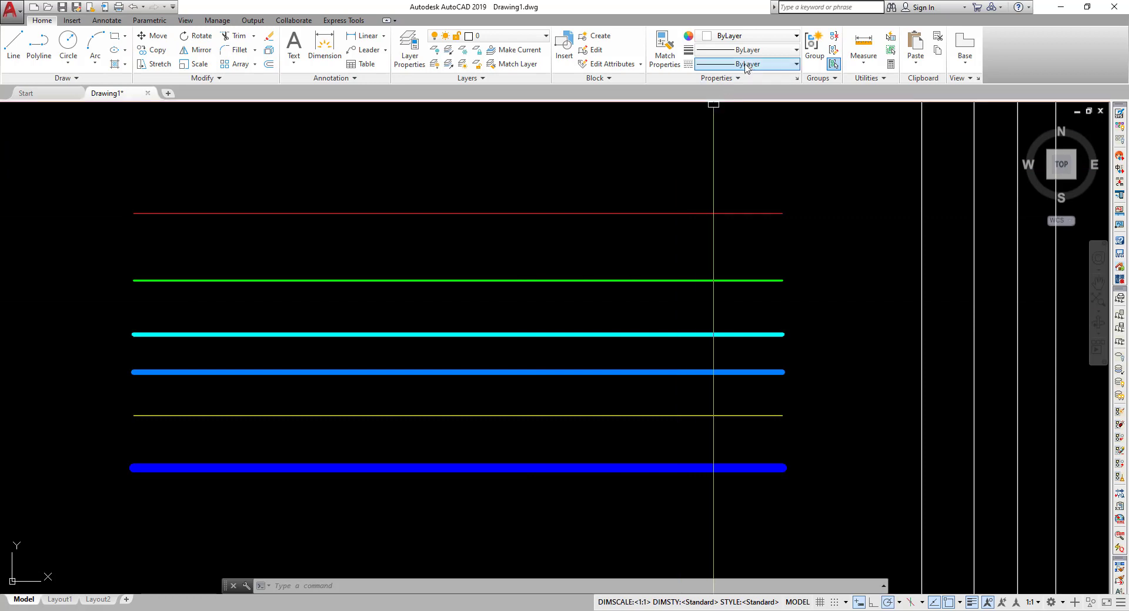
pyautogui.click(764, 52)
pyautogui.scroll(-1, 735, 238)
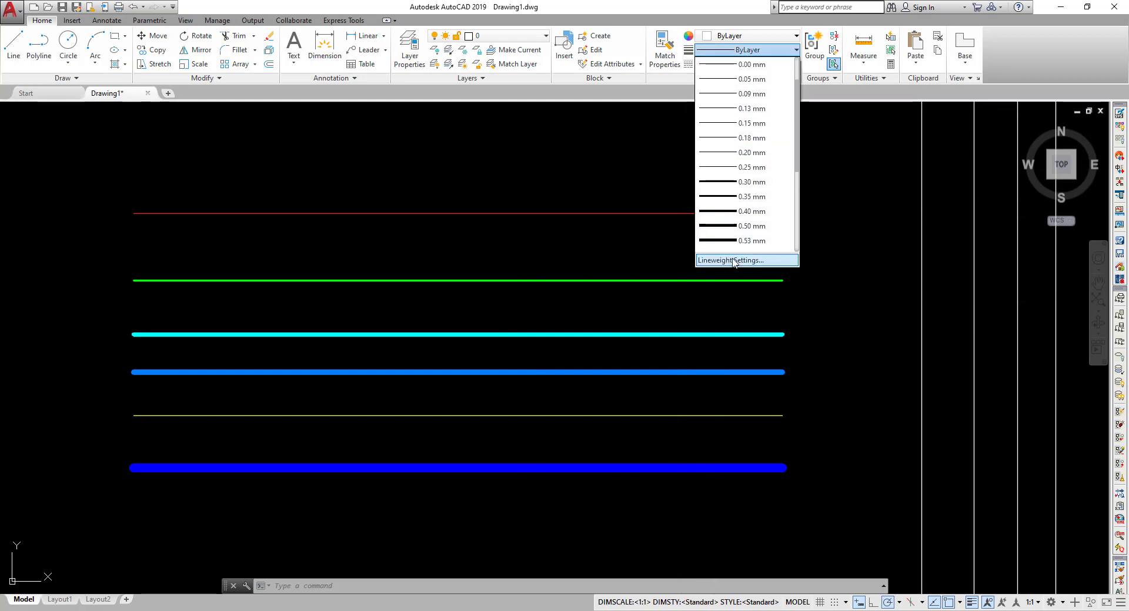
pyautogui.click(734, 266)
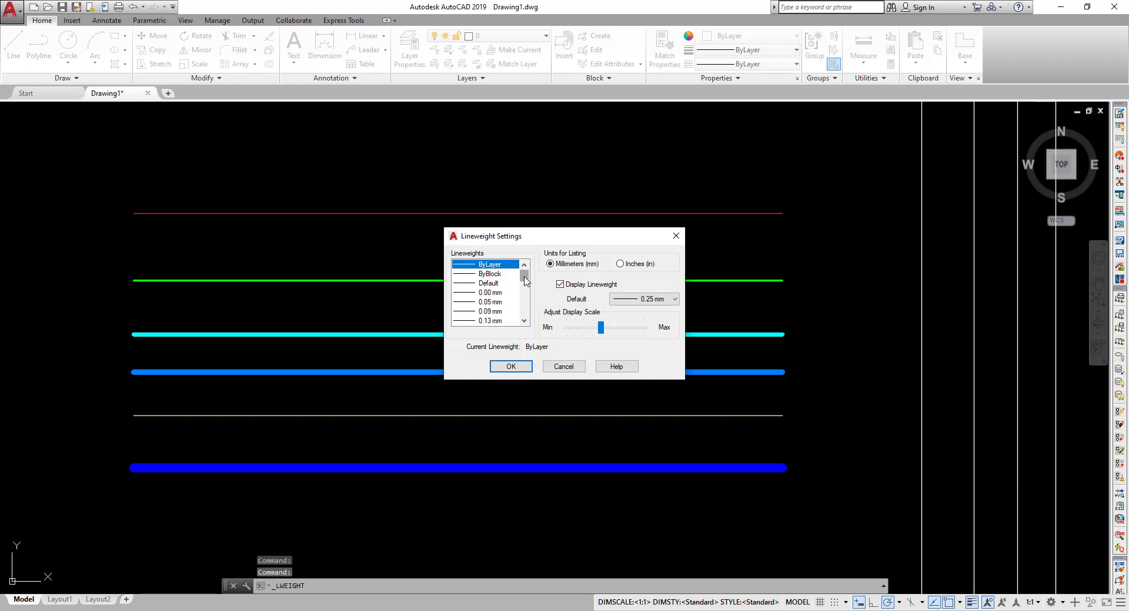
# - Review the default lineweight, leave it at 0.25 mm, and cancel Lineweight Settings
pyautogui.moveTo(525, 281); pyautogui.dragTo(525, 320)
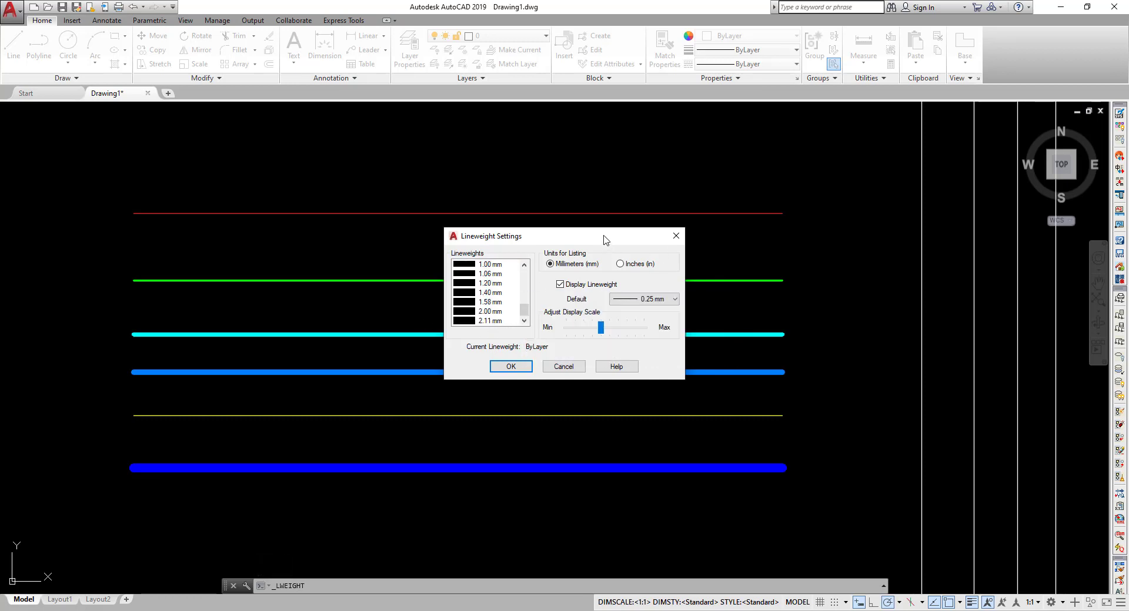
pyautogui.moveTo(596, 234); pyautogui.dragTo(564, 188)
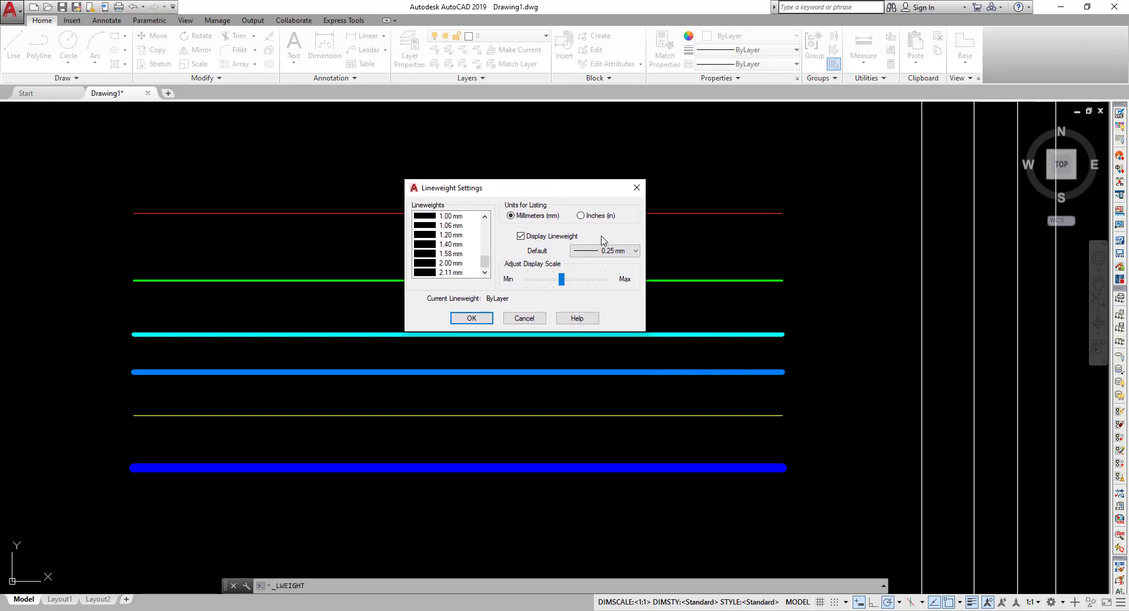
pyautogui.click(622, 252)
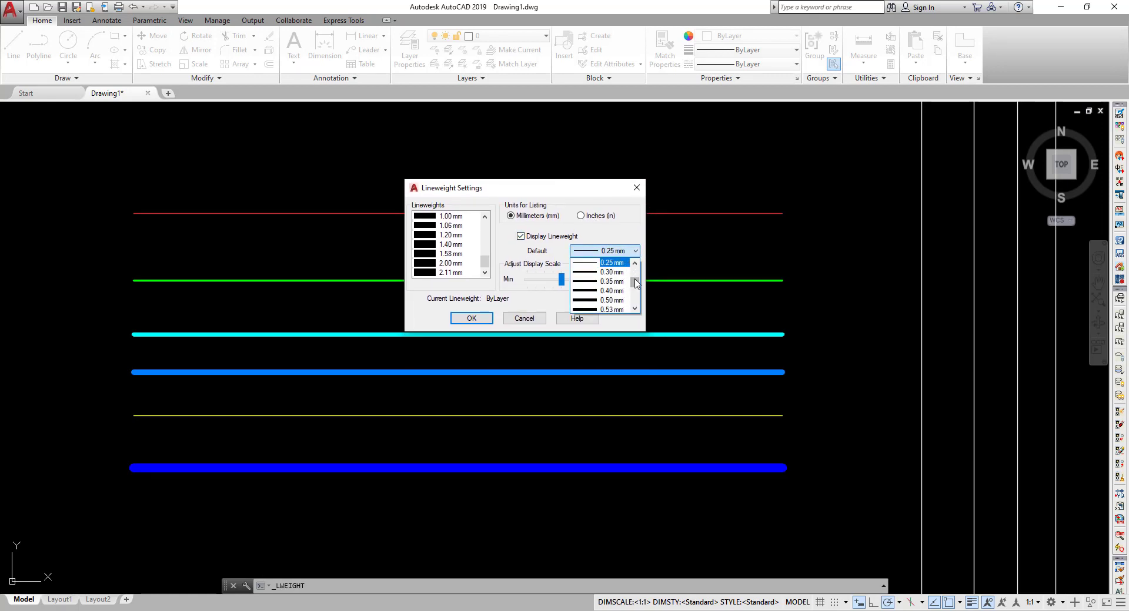
pyautogui.moveTo(635, 284); pyautogui.dragTo(636, 309)
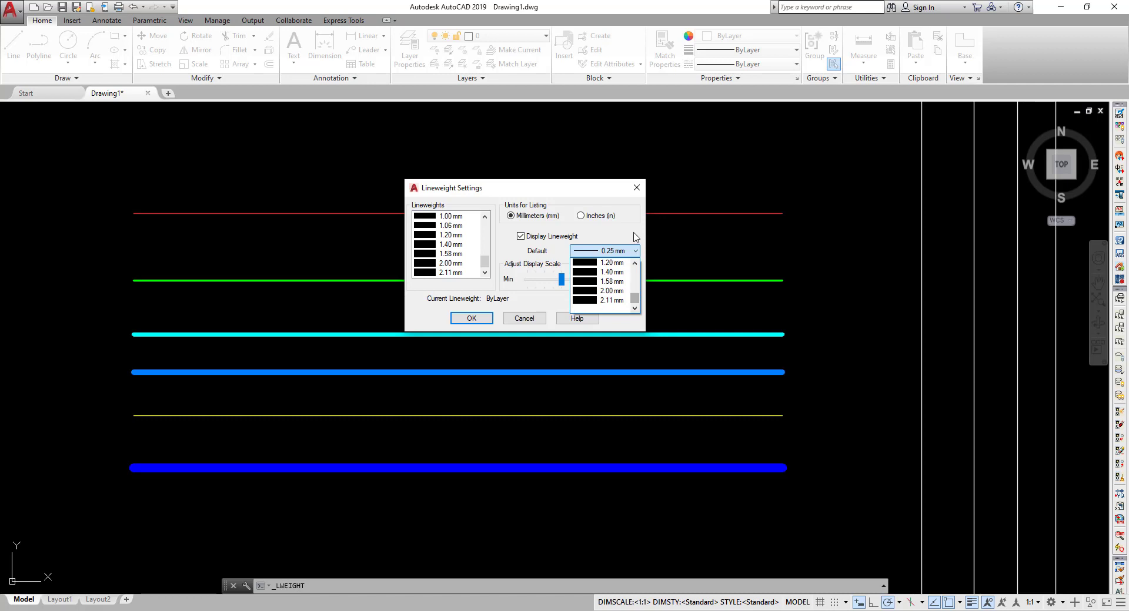
pyautogui.click(730, 239)
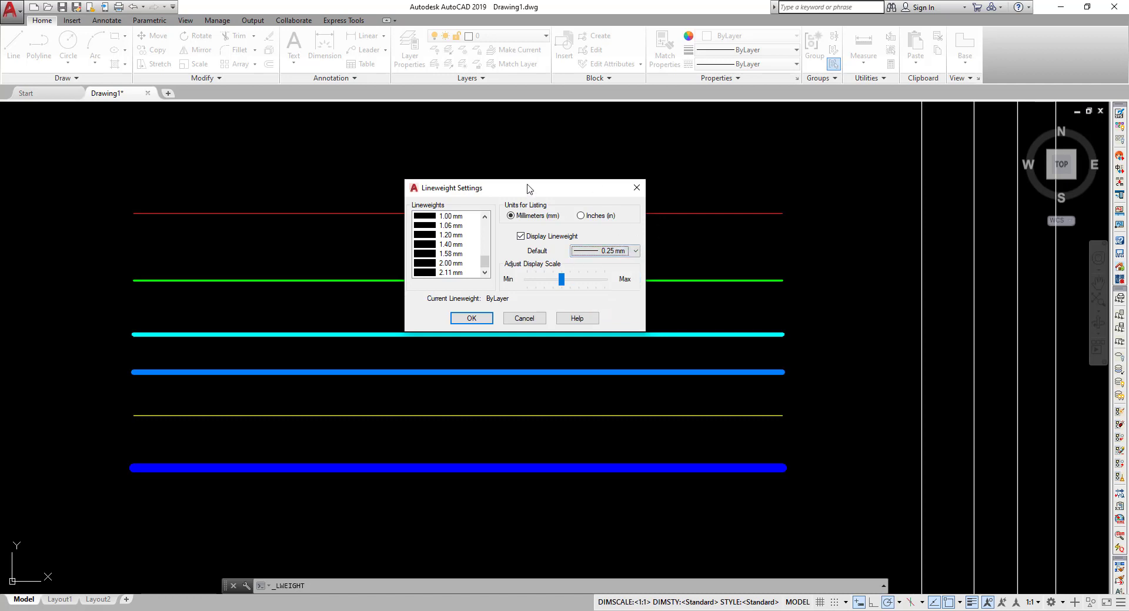
pyautogui.moveTo(527, 188)
pyautogui.mouseDown()
pyautogui.moveTo(742, 191)
pyautogui.moveTo(544, 174)
pyautogui.mouseUp()
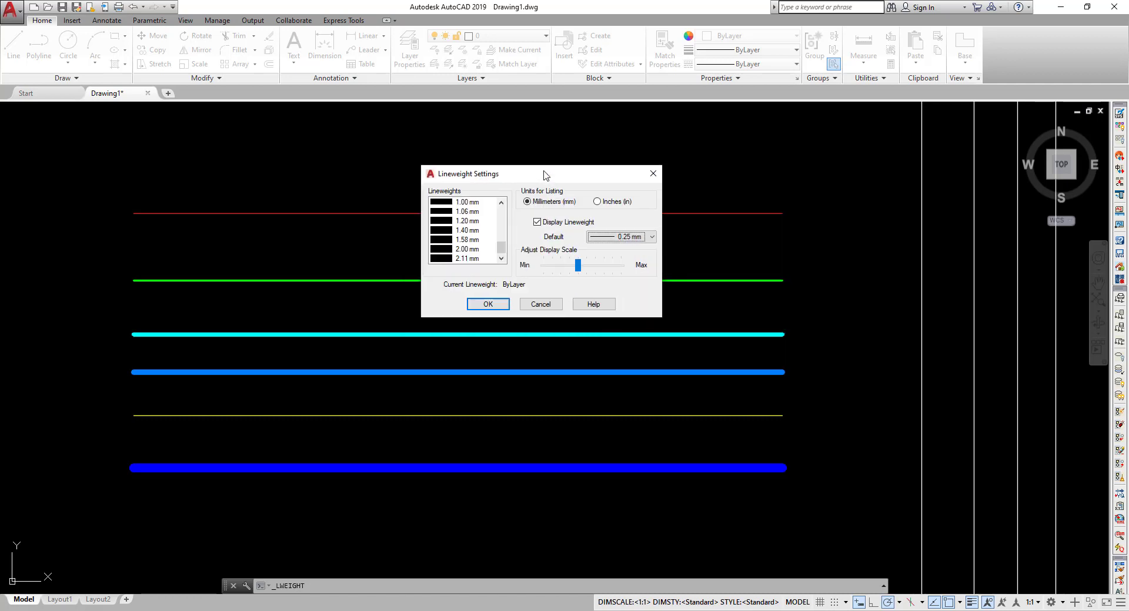
pyautogui.click(541, 304)
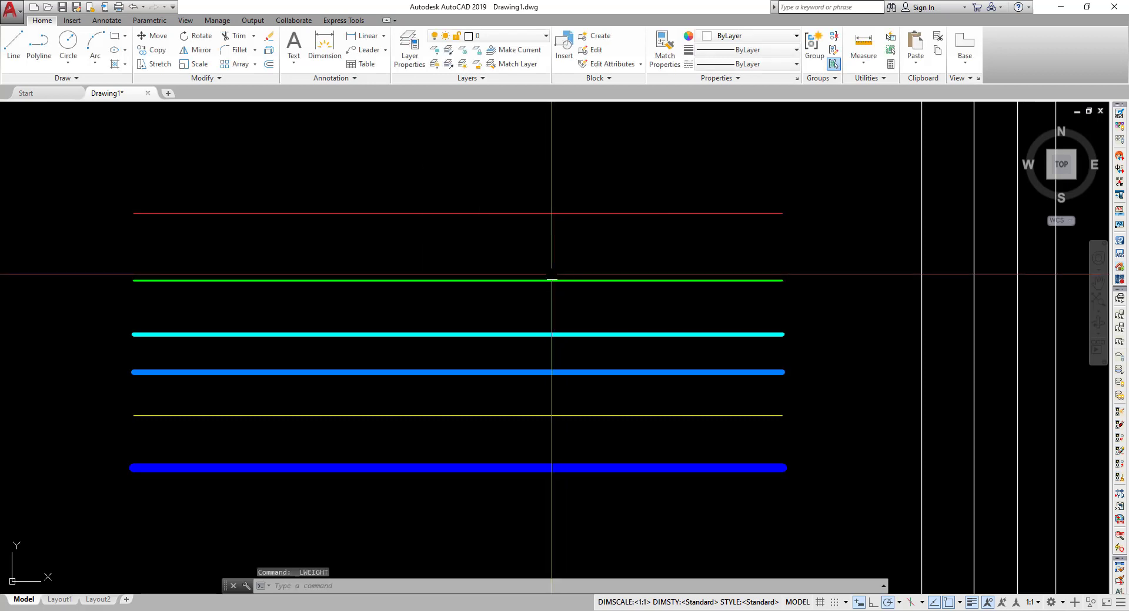
# - Recentre the lines and open the Linetype Manager via Other... in the Linetype list
pyautogui.scroll(-2, 282, 297)
pyautogui.scroll(2, 346, 292)
pyautogui.moveTo(421, 305)
pyautogui.mouseDown(button='middle')
pyautogui.moveTo(391, 331)
pyautogui.moveTo(418, 317)
pyautogui.mouseUp(button='middle')
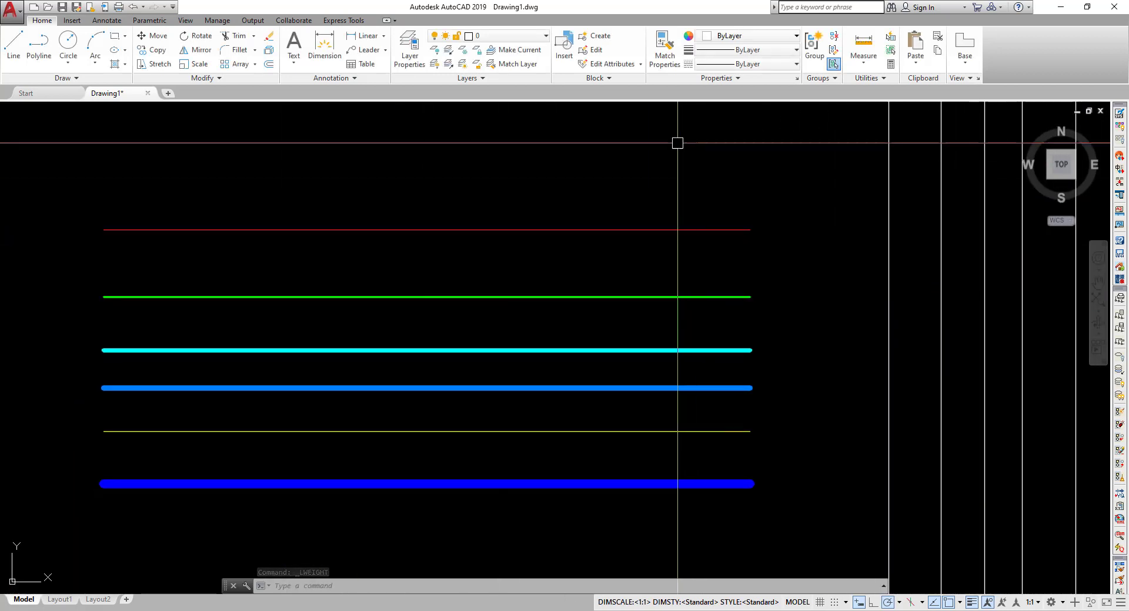
pyautogui.moveTo(685, 178); pyautogui.dragTo(636, 190, button='middle')
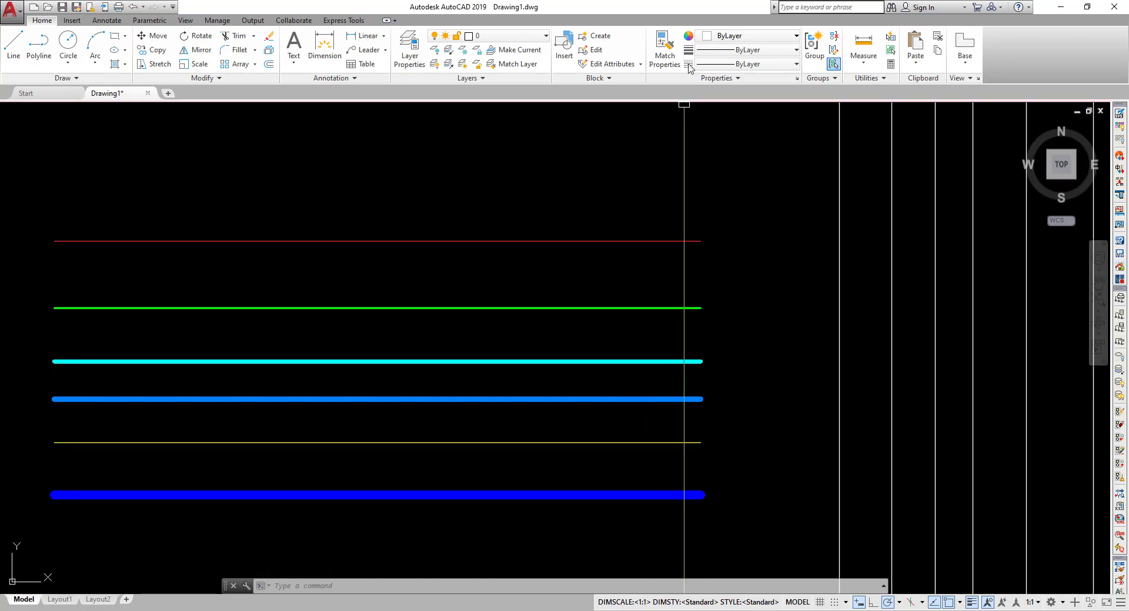
pyautogui.click(746, 64)
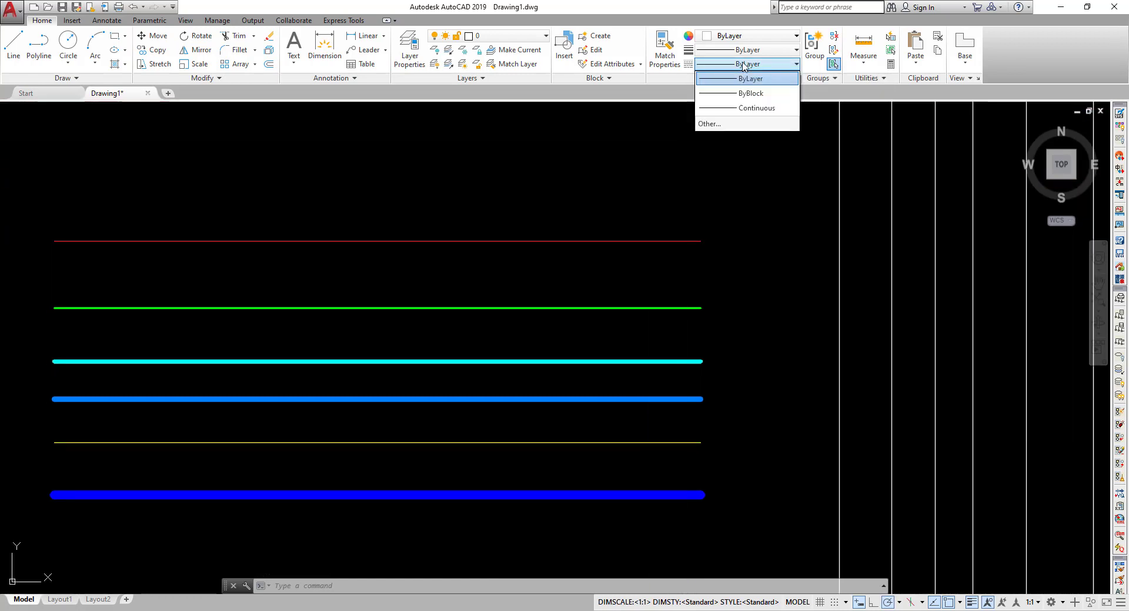
pyautogui.scroll(-2, 669, 200)
pyautogui.moveTo(669, 200)
pyautogui.mouseDown(button='middle')
pyautogui.moveTo(619, 226)
pyautogui.moveTo(713, 201)
pyautogui.mouseUp(button='middle')
pyautogui.scroll(2, 577, 254)
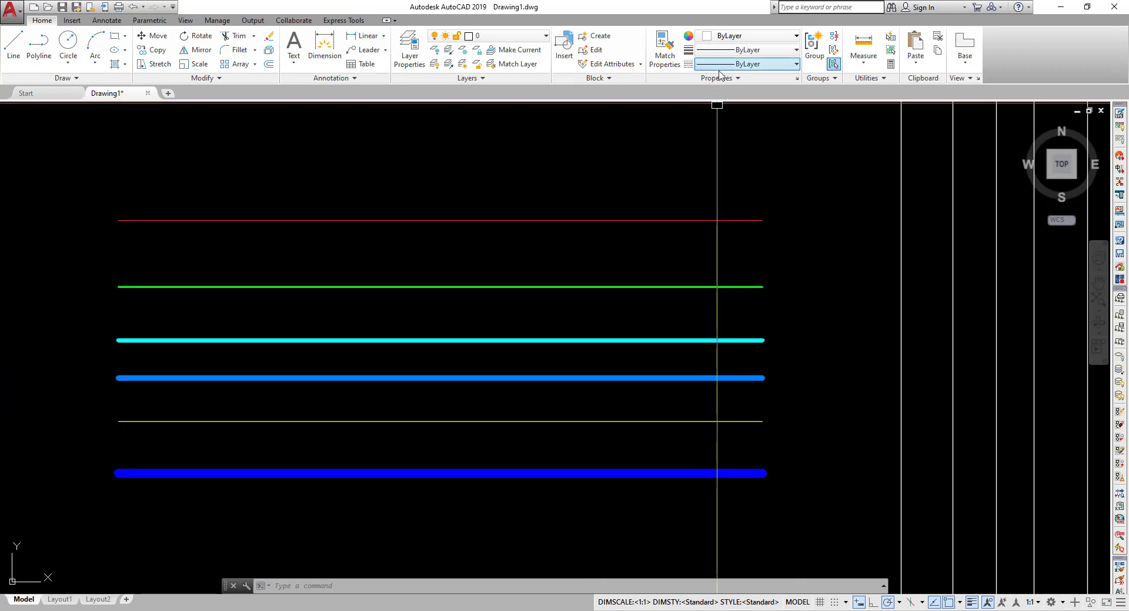
pyautogui.click(756, 66)
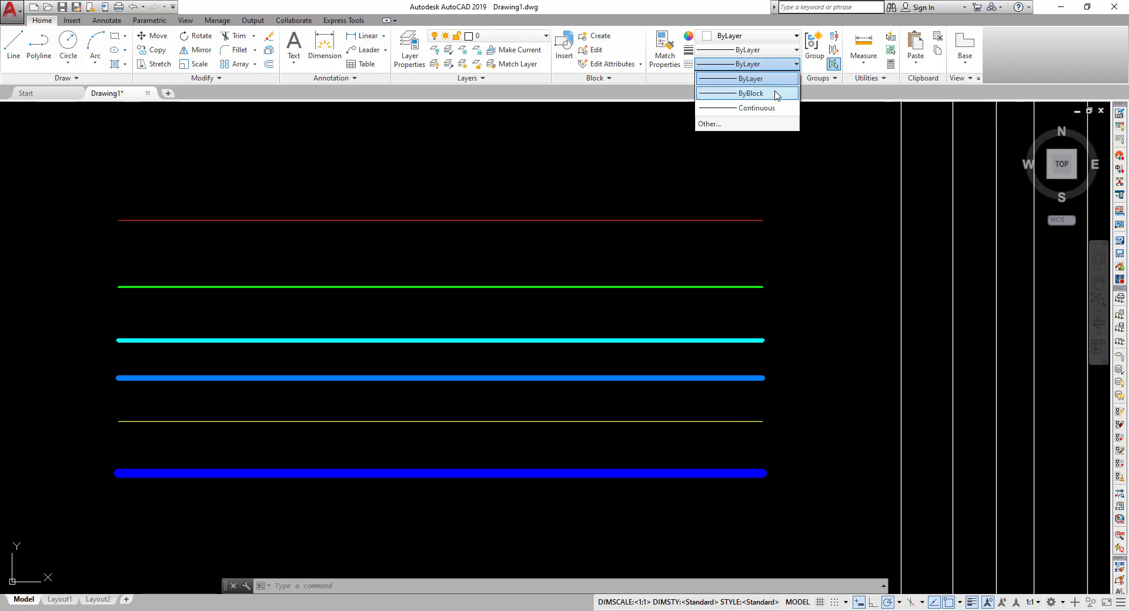
pyautogui.click(711, 129)
pyautogui.moveTo(773, 146); pyautogui.dragTo(847, 112)
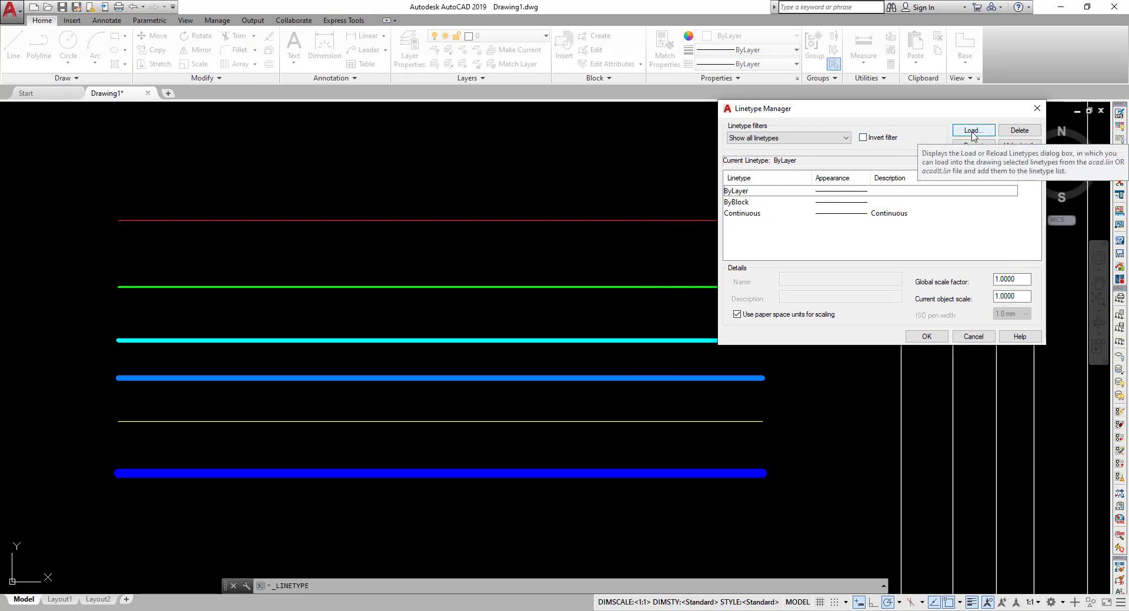
# - Open the acad.lin Load dialog and pick ACAD_ISO02W100 among the available linetypes
pyautogui.click(971, 132)
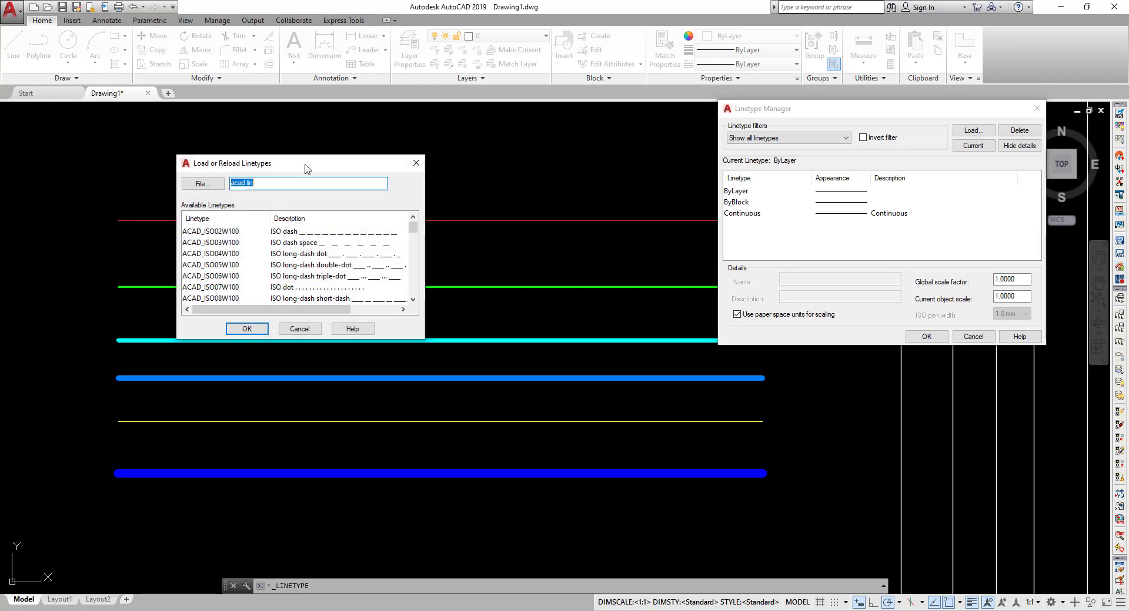
pyautogui.moveTo(304, 169); pyautogui.dragTo(920, 182)
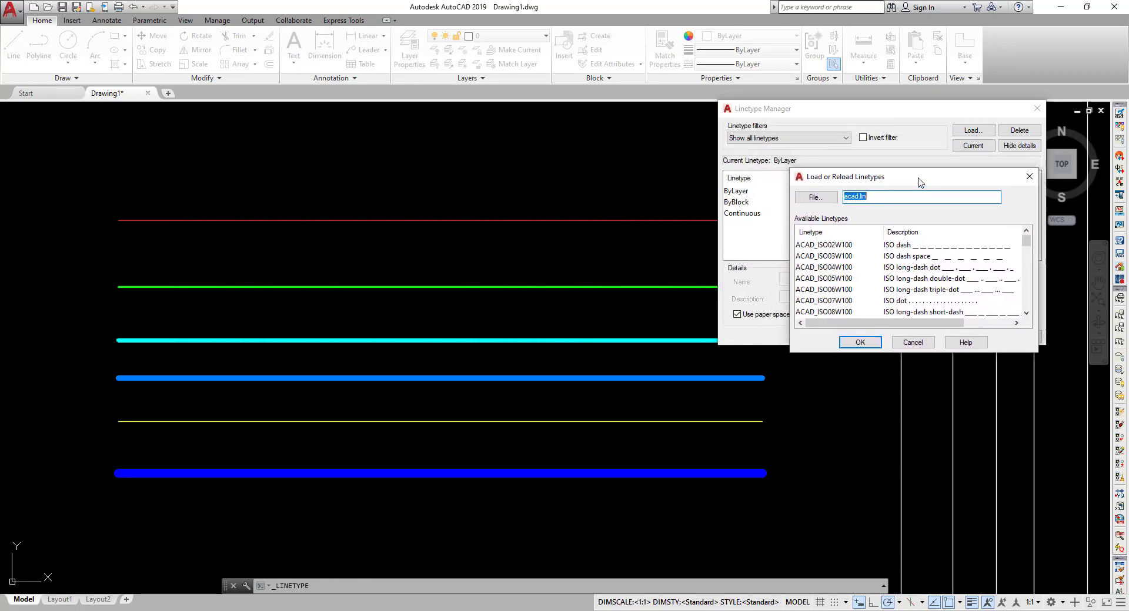
pyautogui.moveTo(1027, 242); pyautogui.dragTo(1026, 238)
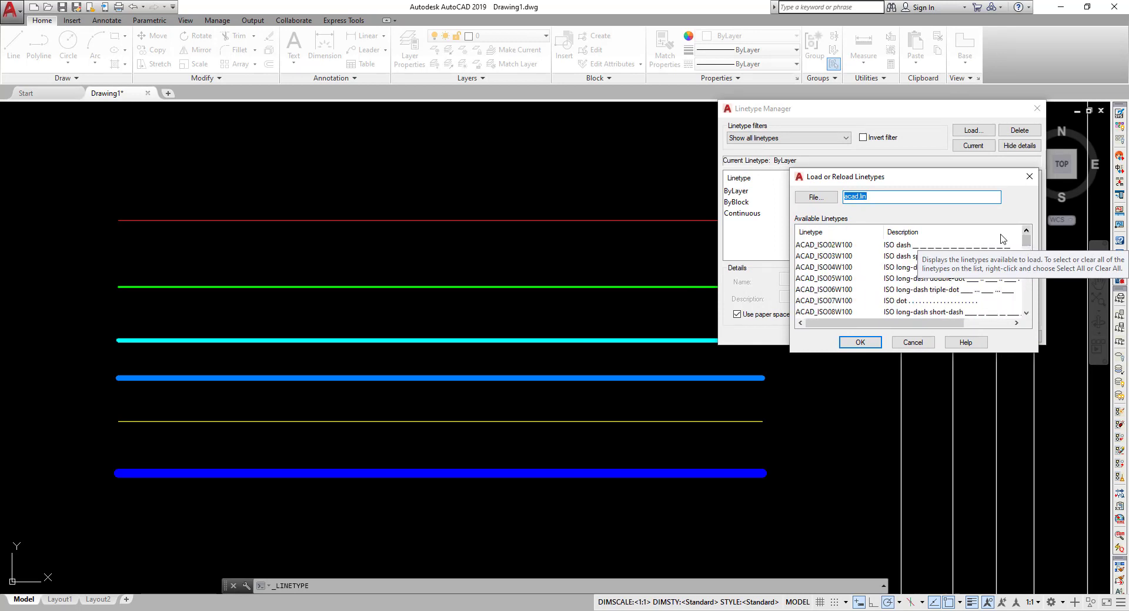
pyautogui.click(847, 246)
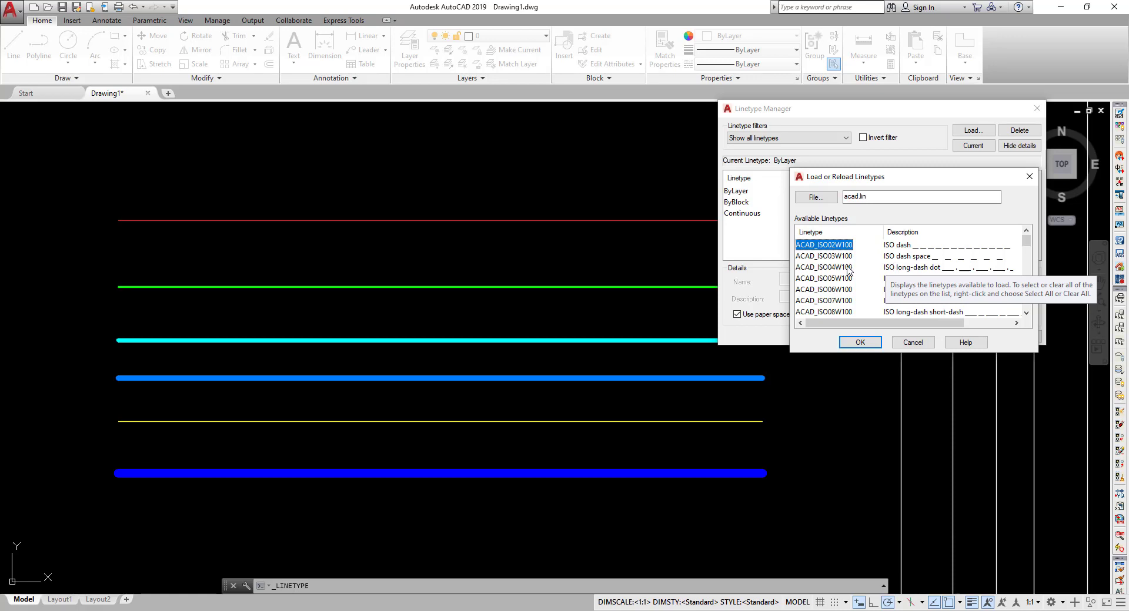
pyautogui.click(815, 256)
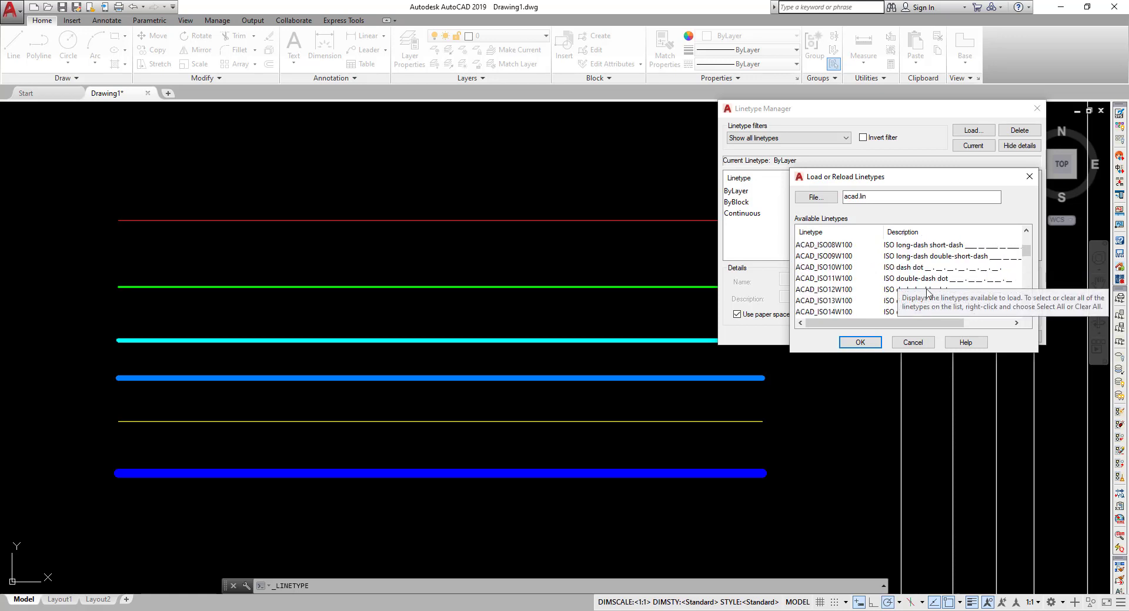
pyautogui.click(842, 245)
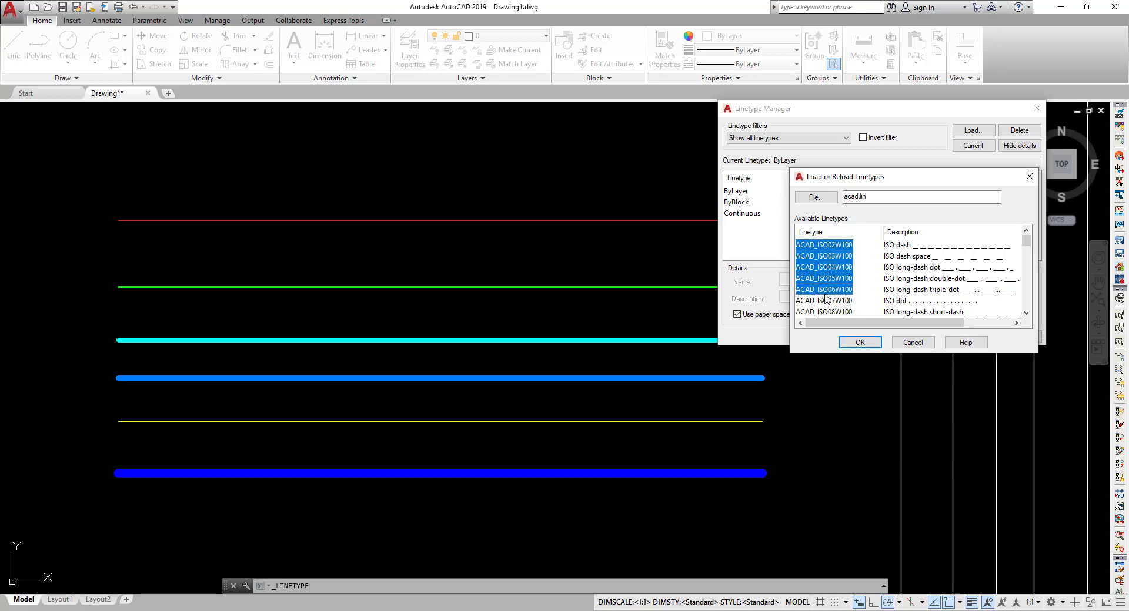
pyautogui.scroll(-1, 840, 300)
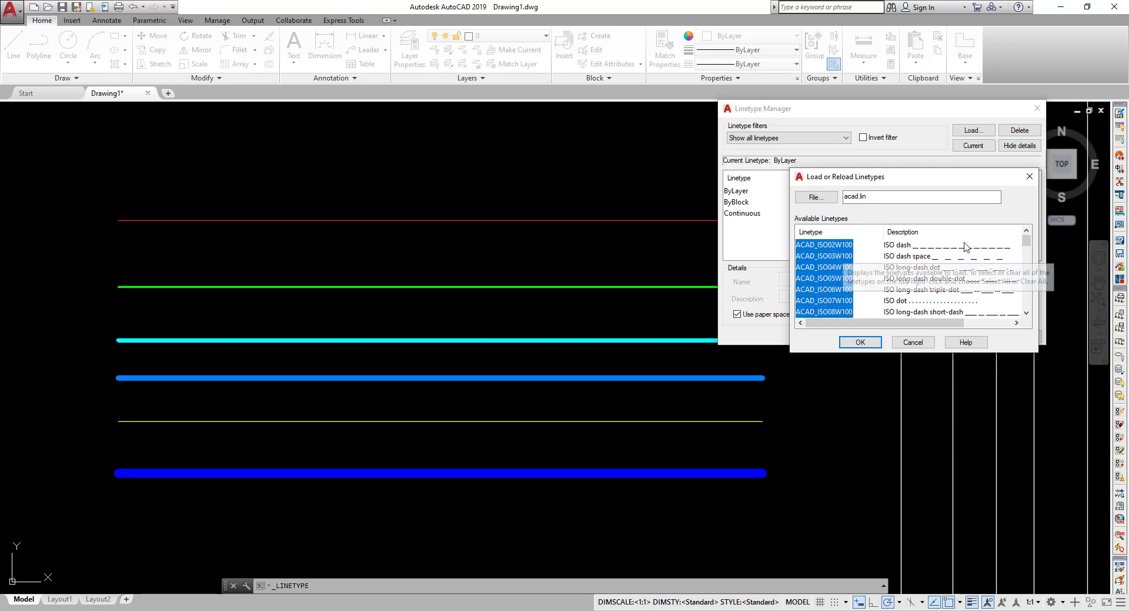
pyautogui.scroll(-2, 919, 281)
pyautogui.scroll(2, 1019, 279)
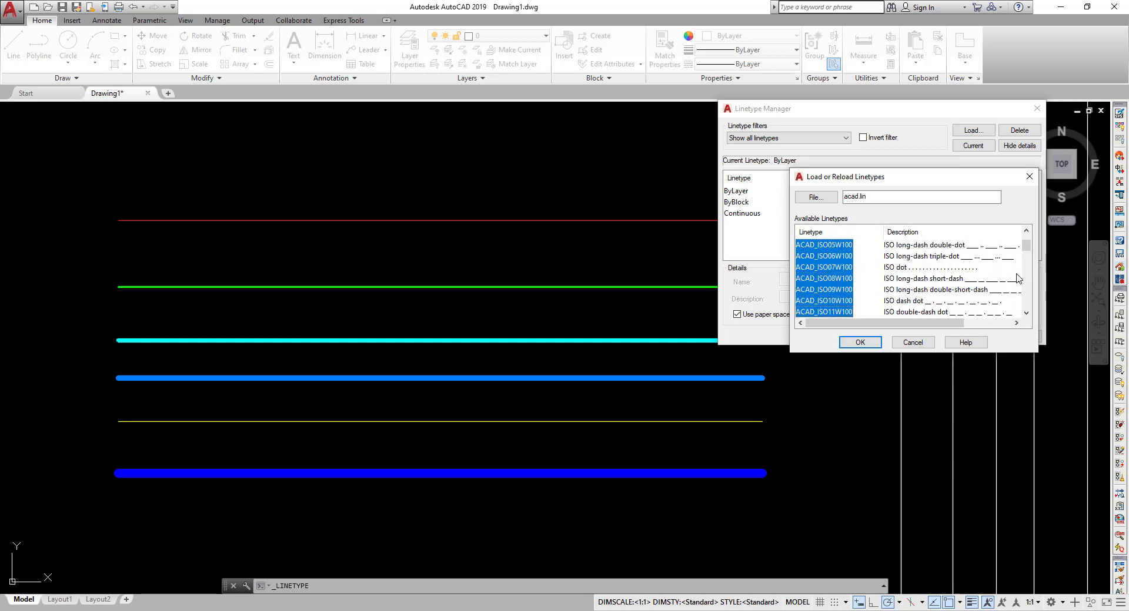
pyautogui.moveTo(1028, 249)
pyautogui.mouseDown()
pyautogui.moveTo(1025, 318)
pyautogui.moveTo(1025, 238)
pyautogui.mouseUp()
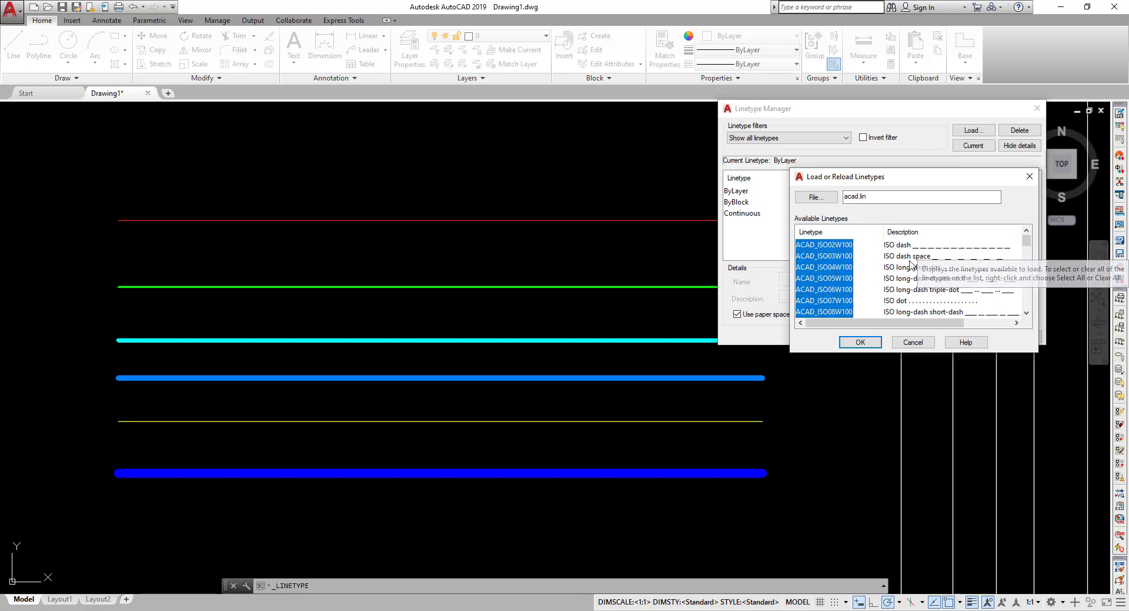
# - Select every linetype from ACAD_ISO02W100 through ZIGZAG and load them into the drawing
pyautogui.click(825, 248)
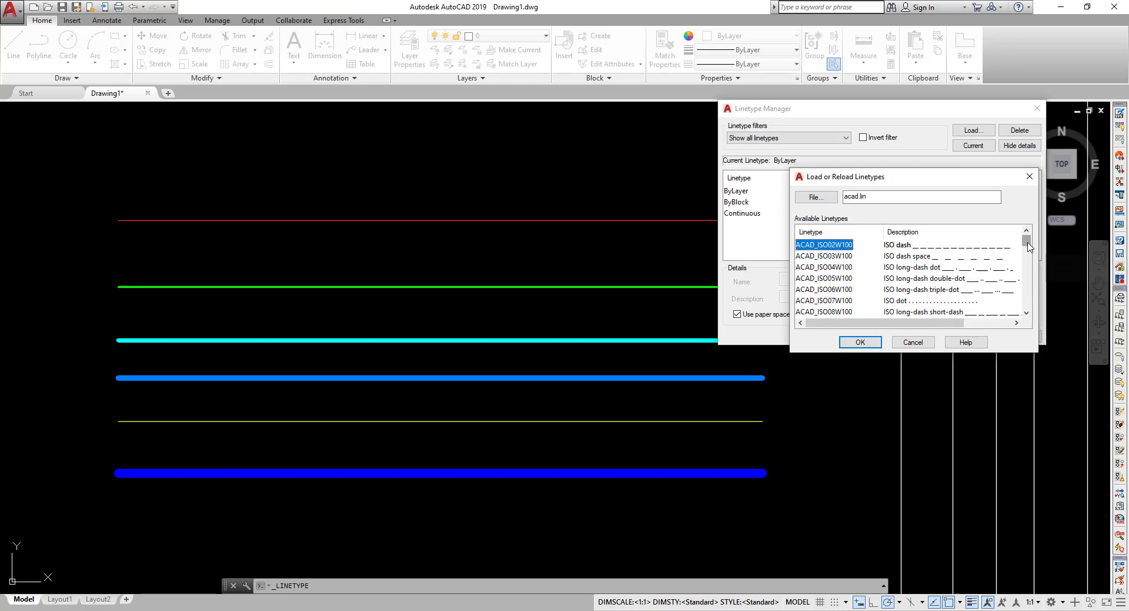
pyautogui.moveTo(1026, 241); pyautogui.dragTo(1024, 313)
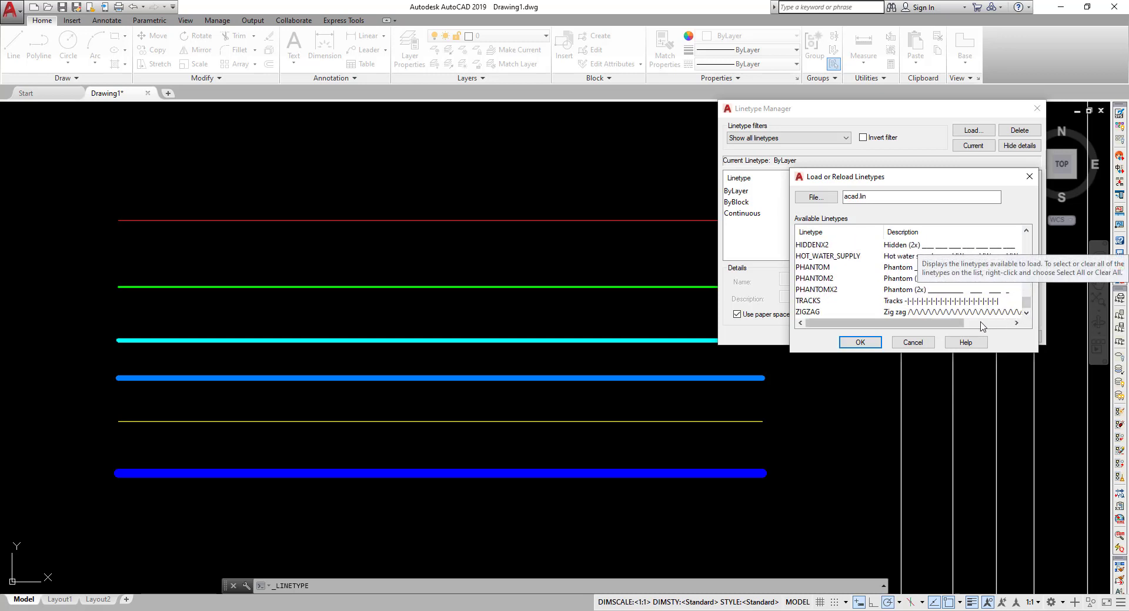
pyautogui.keyDown('shift'); pyautogui.click(817, 318); pyautogui.keyUp('shift')
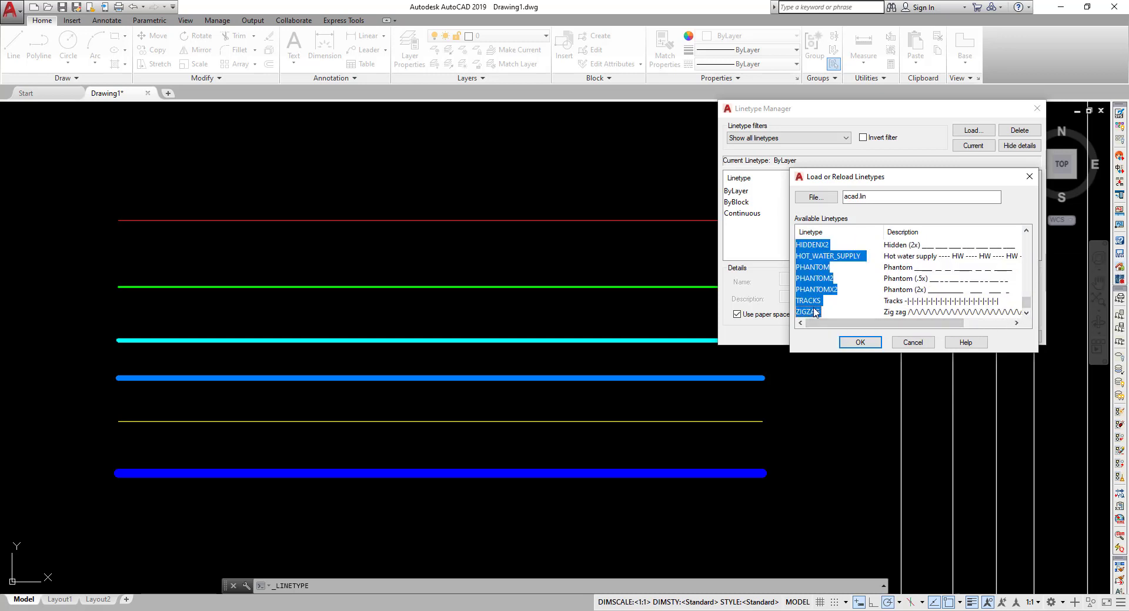
pyautogui.scroll(5, 846, 294)
pyautogui.scroll(4, 853, 286)
pyautogui.scroll(4, 851, 288)
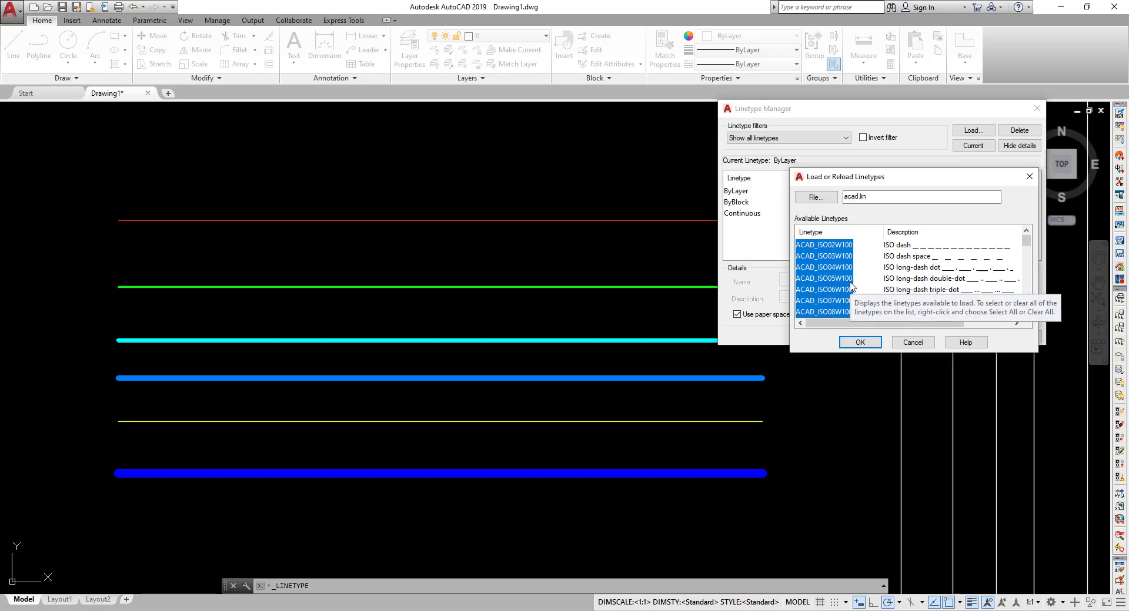
pyautogui.click(859, 343)
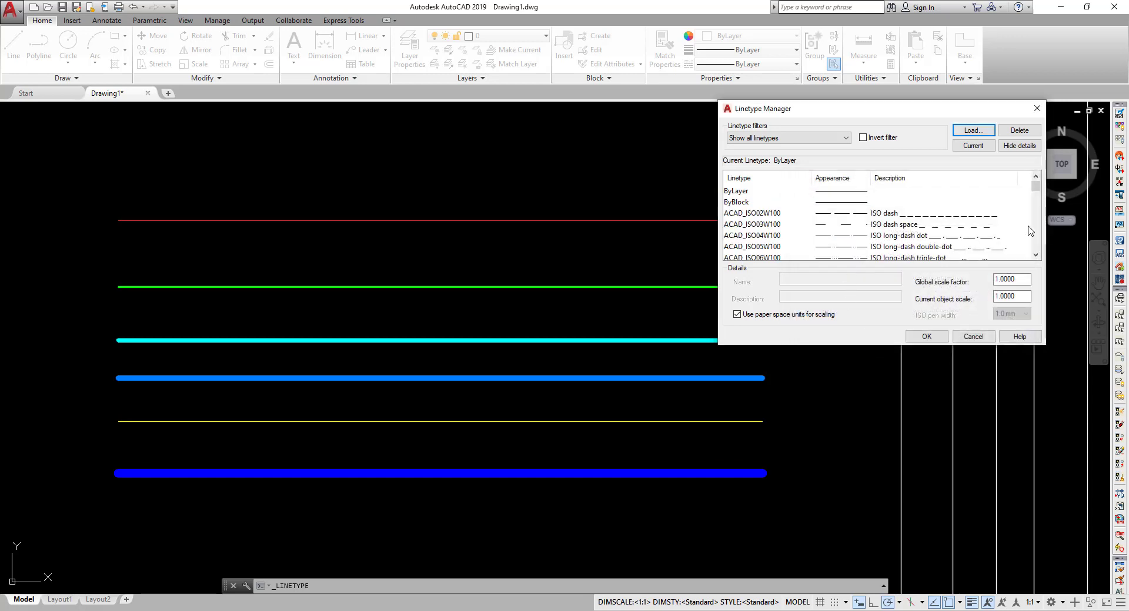
pyautogui.moveTo(1035, 187)
pyautogui.mouseDown()
pyautogui.moveTo(1035, 251)
pyautogui.moveTo(1025, 180)
pyautogui.mouseUp()
# - Close the Linetype Manager and browse the newly loaded linetypes in the Properties Linetype list
pyautogui.click(927, 336)
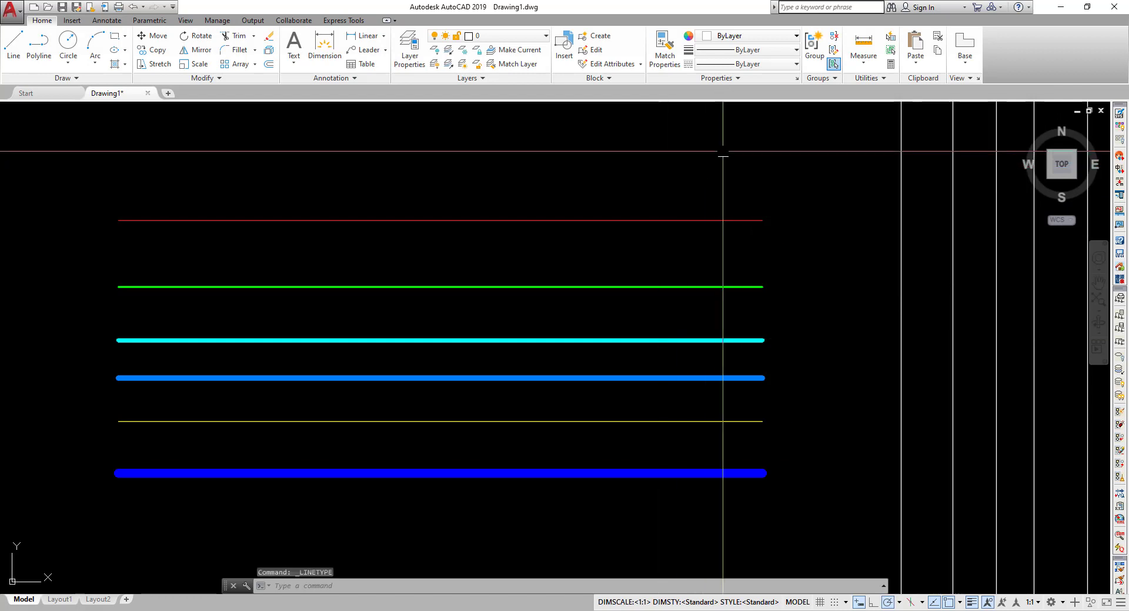
pyautogui.click(781, 64)
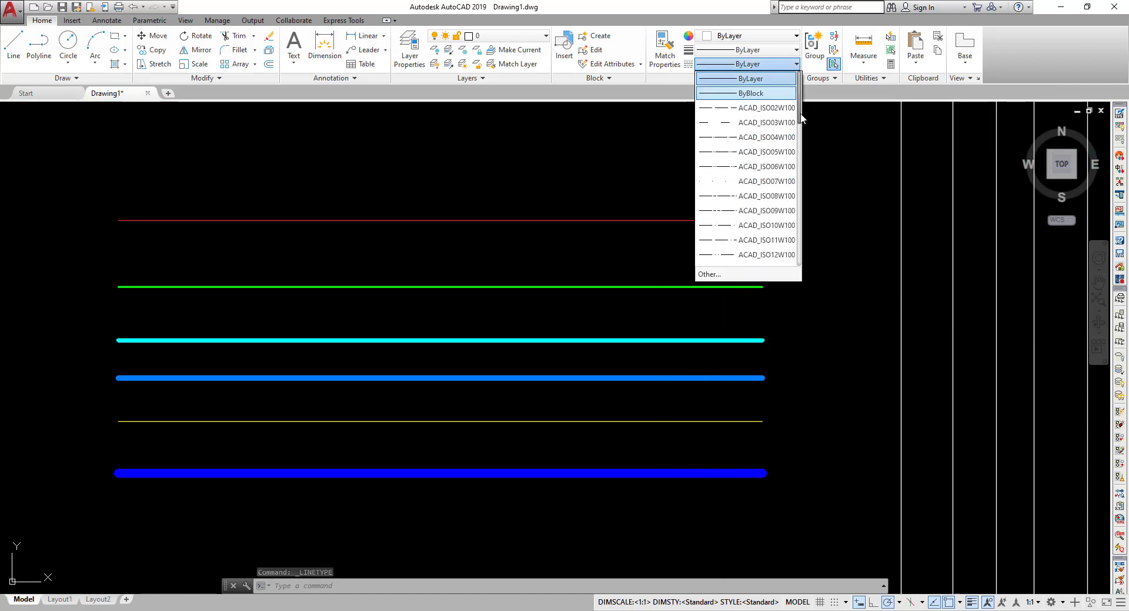
pyautogui.scroll(-2, 755, 186)
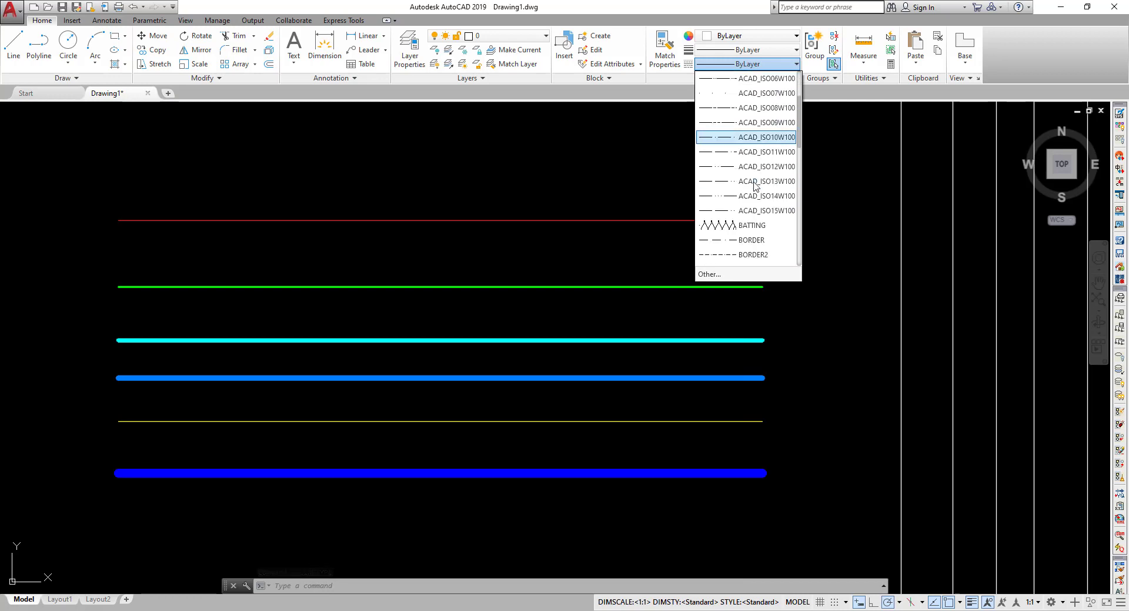
pyautogui.scroll(-1, 755, 185)
pyautogui.scroll(-4, 755, 186)
pyautogui.scroll(-4, 755, 185)
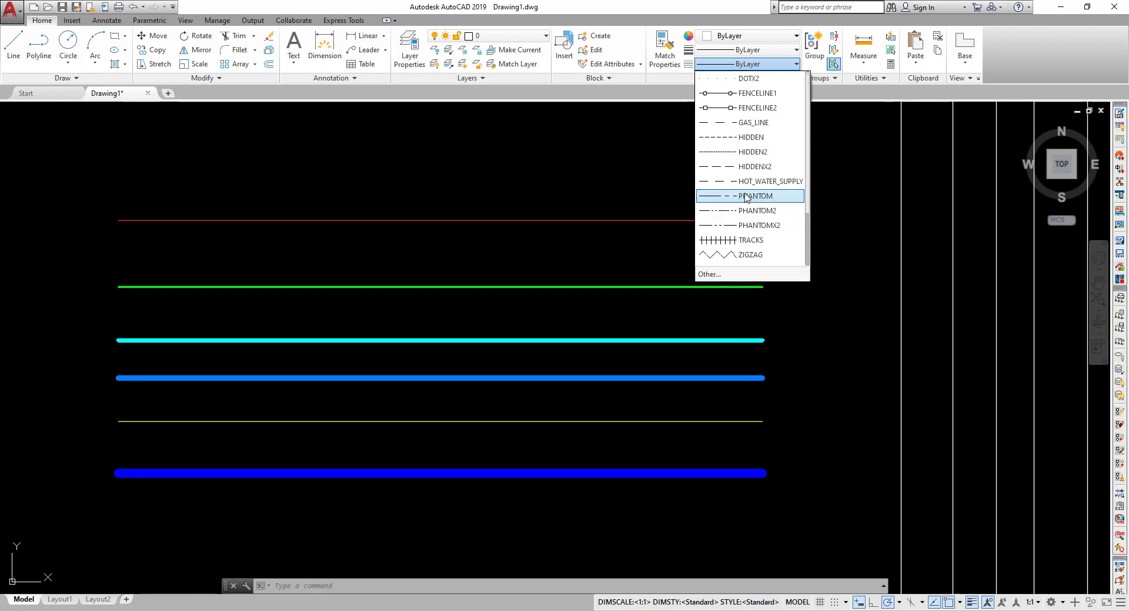
pyautogui.scroll(5, 746, 197)
pyautogui.scroll(6, 745, 189)
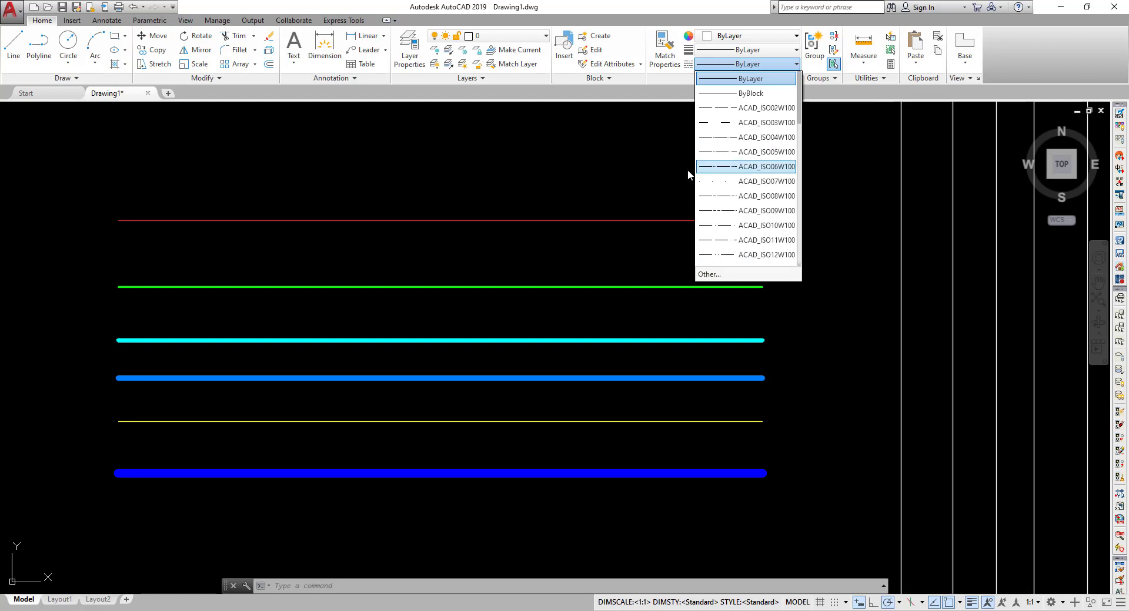
# - Select the red top line, check its linetype choices, then deselect it
pyautogui.click(581, 228)
pyautogui.click(584, 244)
pyautogui.click(542, 203)
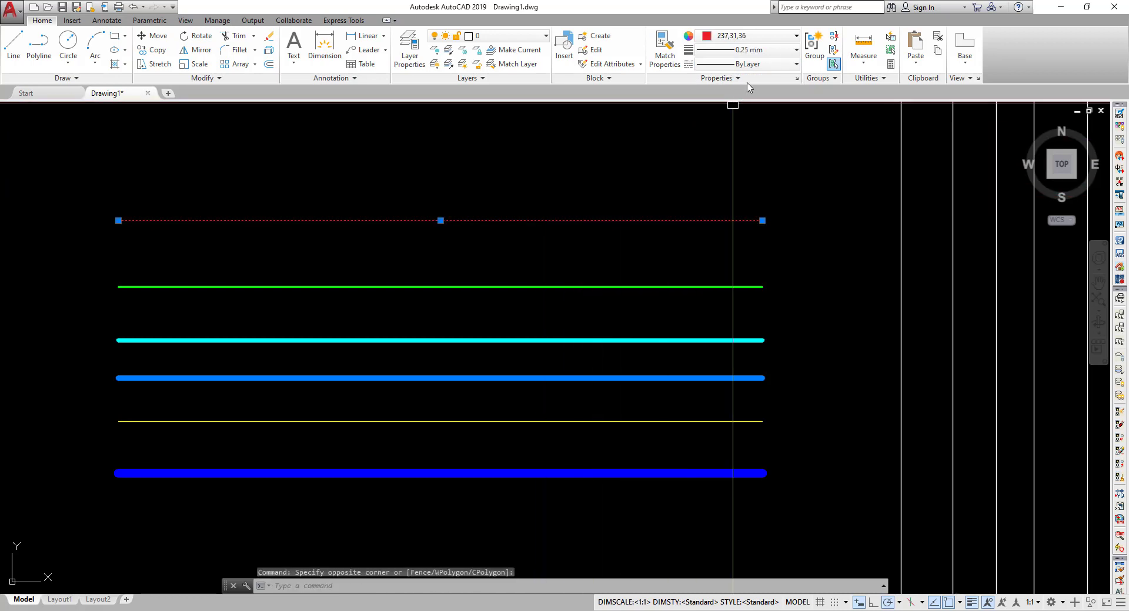
pyautogui.click(764, 64)
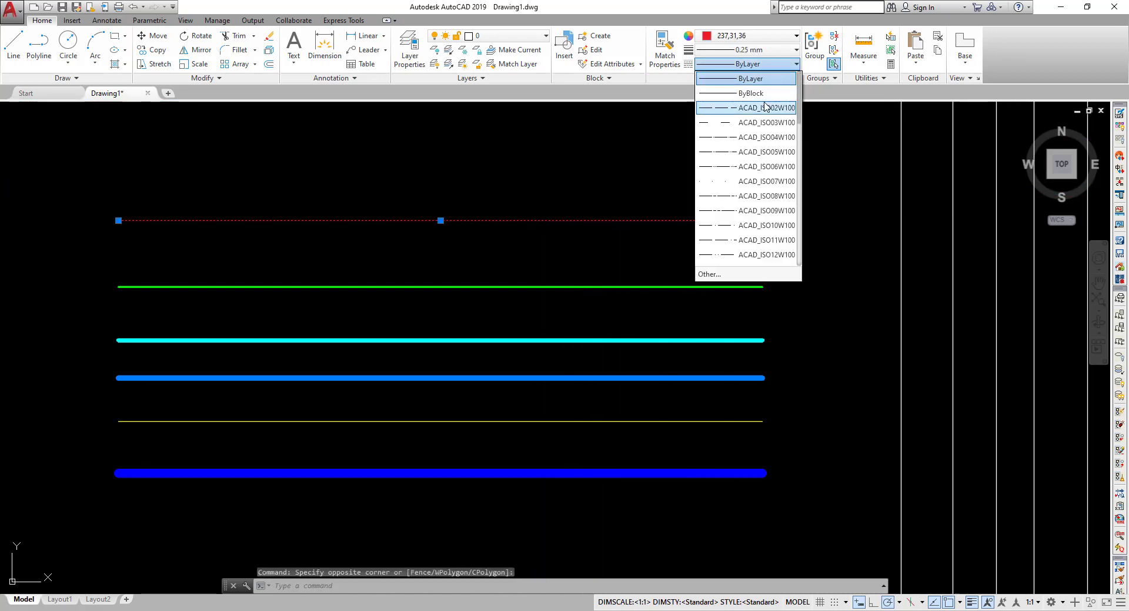
pyautogui.click(742, 112)
pyautogui.press('Escape')
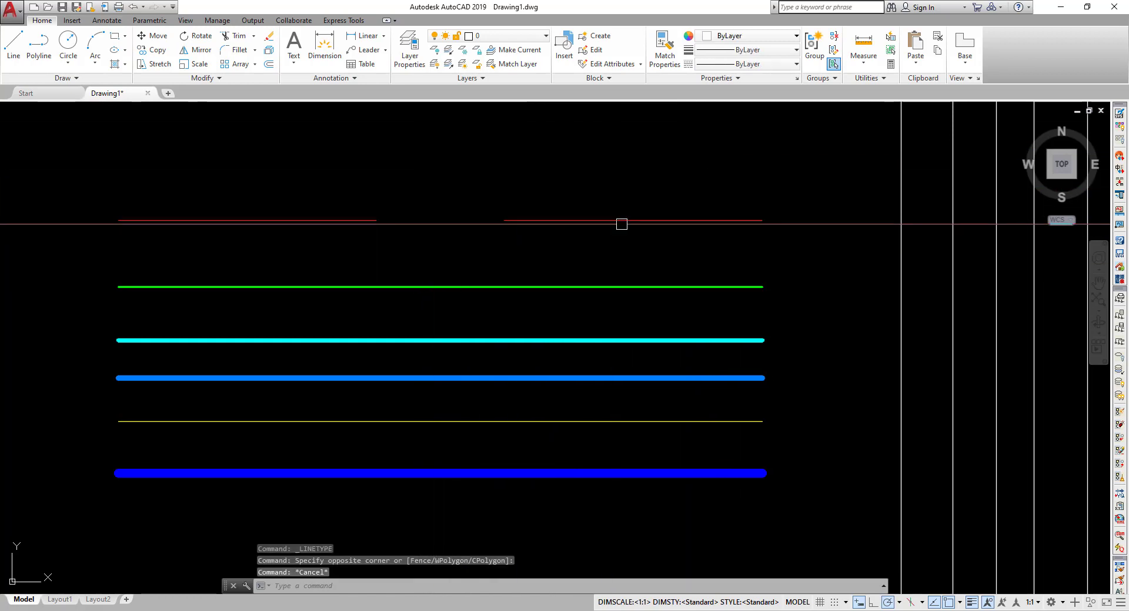
# - Give the green line the ACAD_ISO04W100 linetype
pyautogui.moveTo(780, 296); pyautogui.dragTo(725, 264)
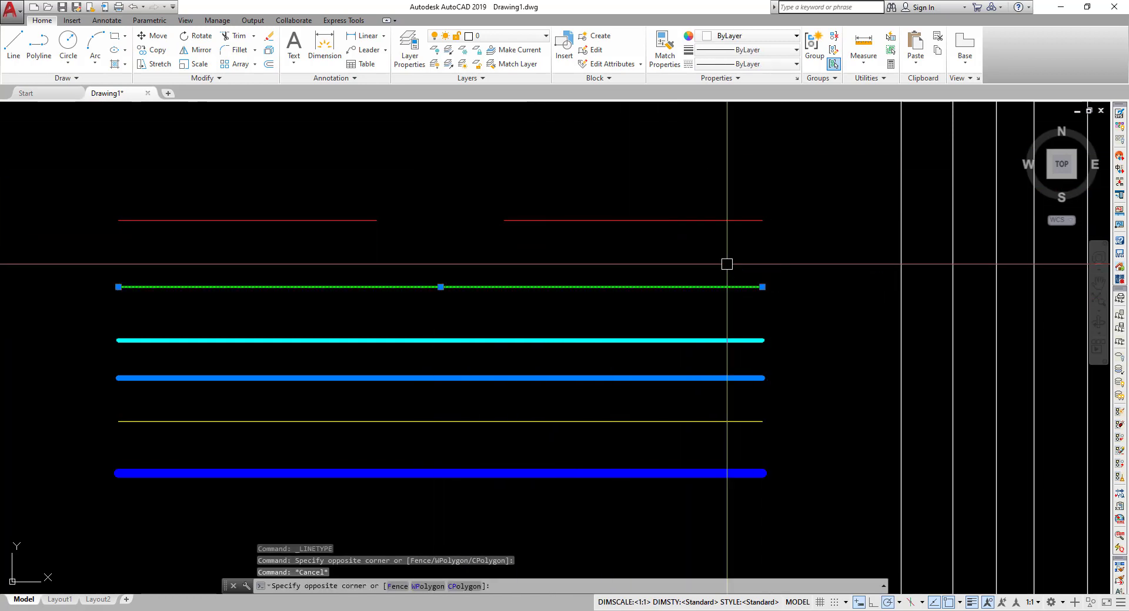
pyautogui.click(776, 64)
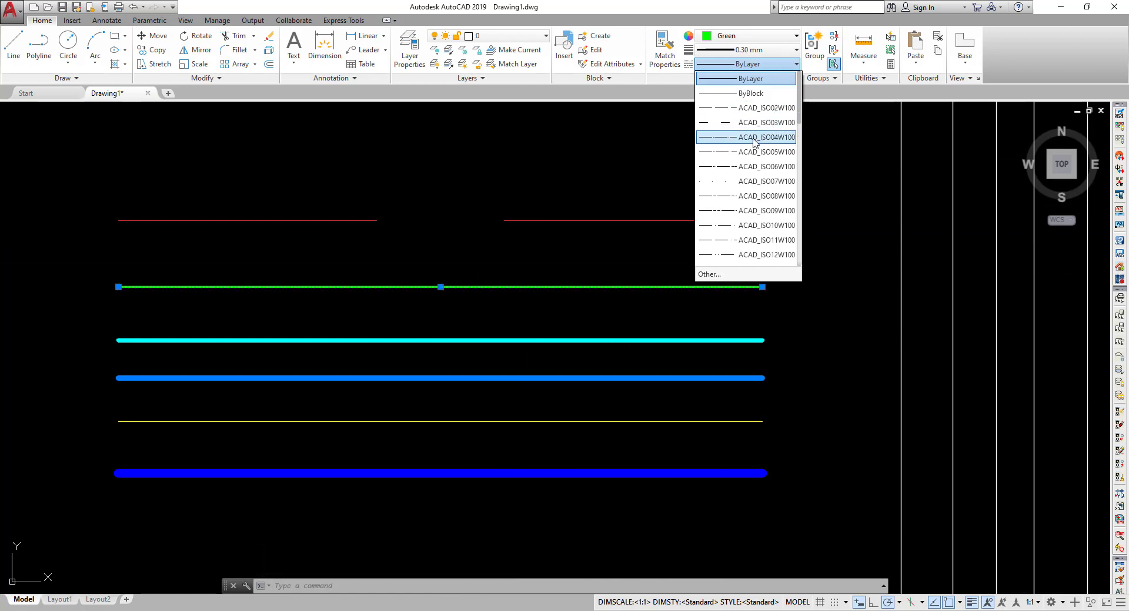
pyautogui.click(446, 292)
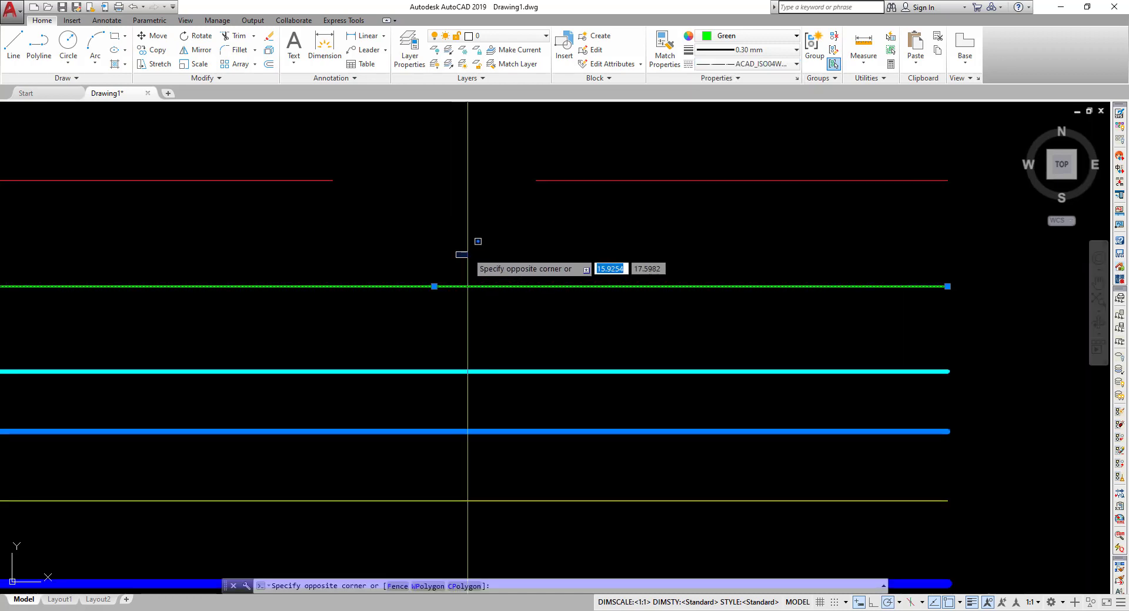
pyautogui.press('Escape')
# - Pan out to show all coloured lines and window-select the red dashed line
pyautogui.scroll(5, 485, 260)
pyautogui.scroll(-3, 485, 260)
pyautogui.scroll(-3, 484, 182)
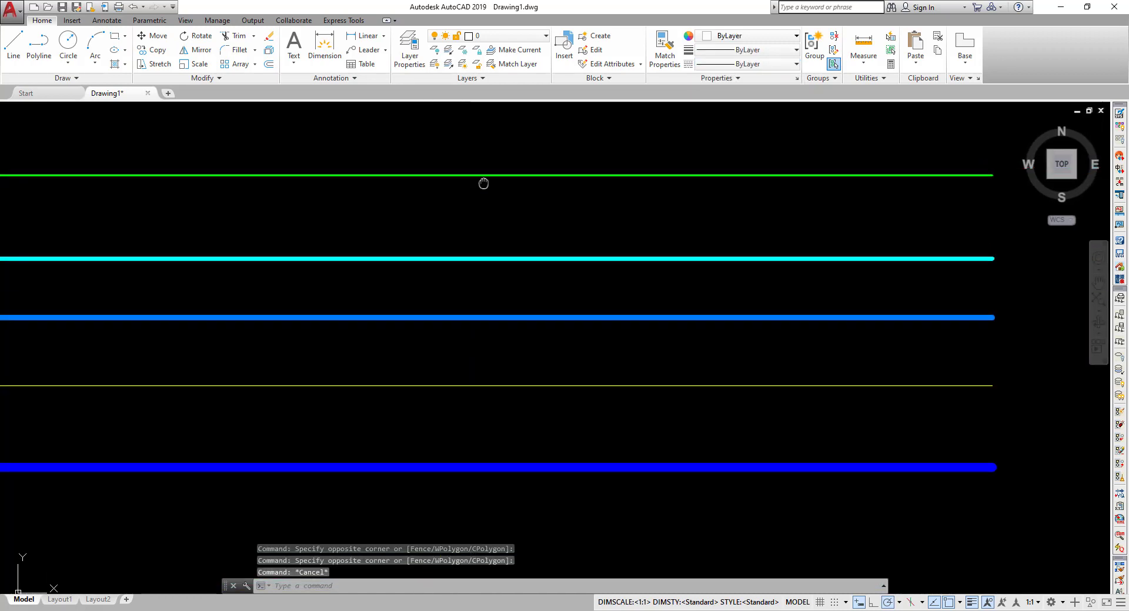
pyautogui.moveTo(484, 182); pyautogui.dragTo(450, 232, button='middle')
pyautogui.scroll(-4, 538, 217)
pyautogui.moveTo(547, 200)
pyautogui.mouseDown(button='middle')
pyautogui.moveTo(524, 227)
pyautogui.moveTo(615, 279)
pyautogui.mouseUp(button='middle')
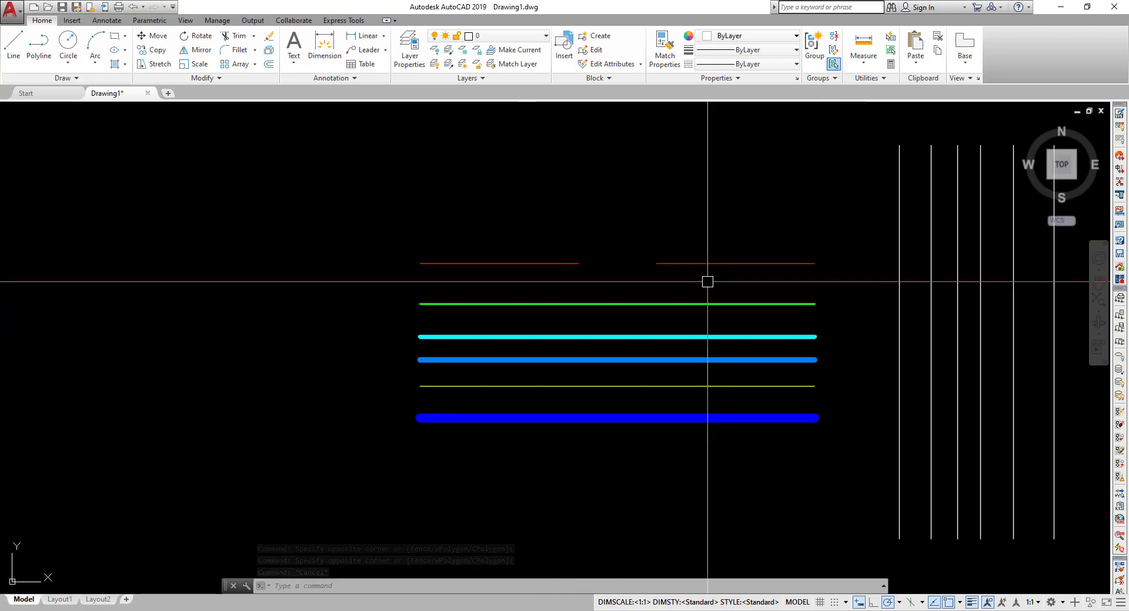
pyautogui.click(705, 279)
pyautogui.click(689, 245)
pyautogui.press('Escape')
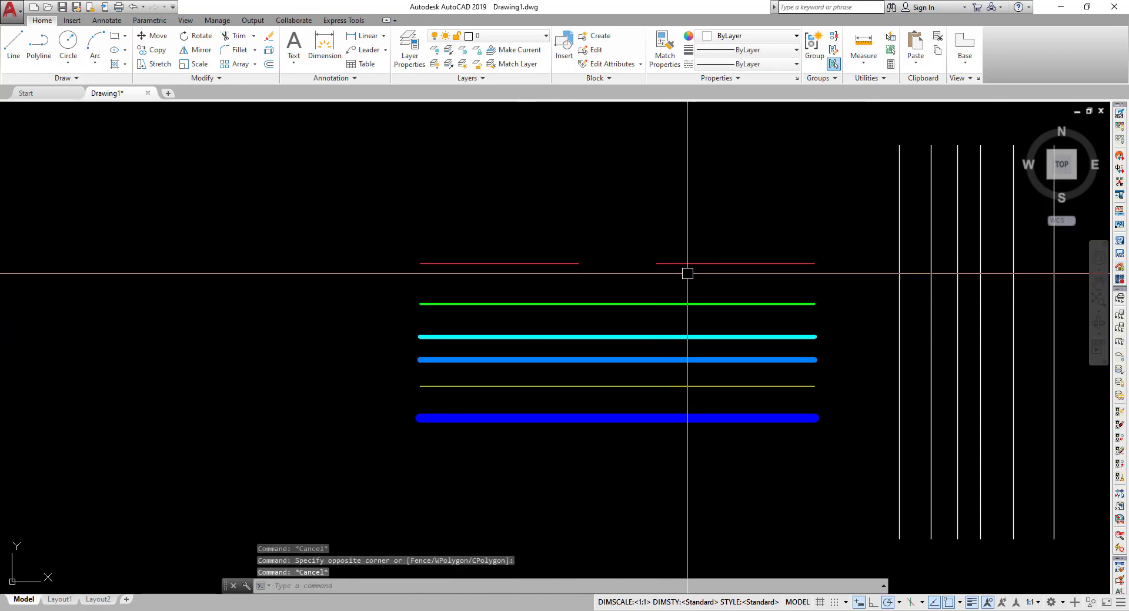
pyautogui.click(662, 229)
pyautogui.click(536, 216)
# - Open Properties for the red line and set its Linetype scale to 0.5
pyautogui.rightClick(265, 172)
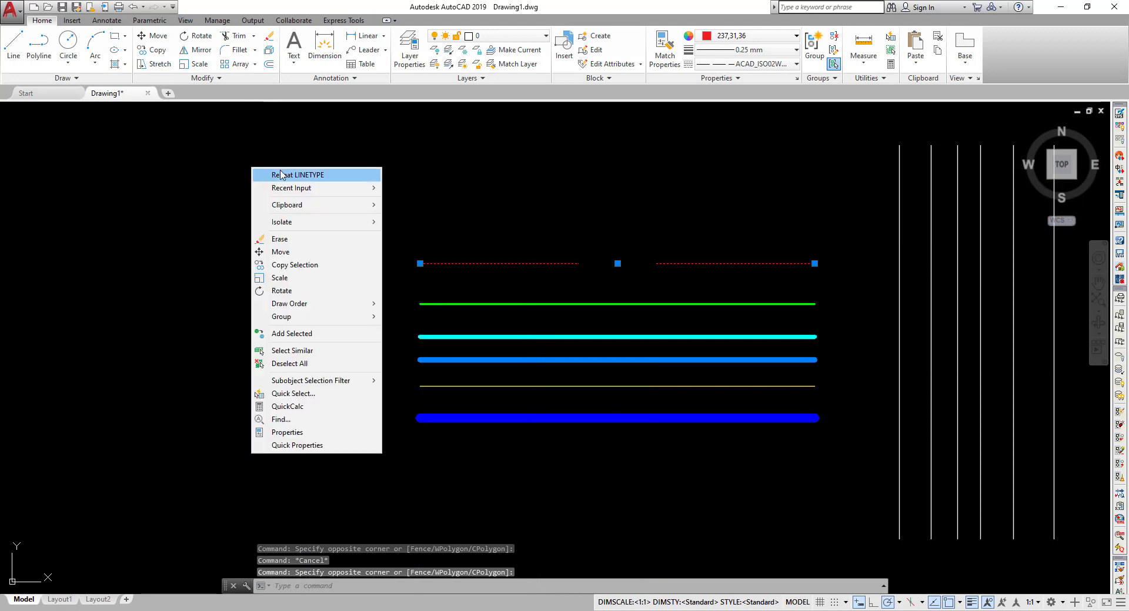
pyautogui.click(317, 429)
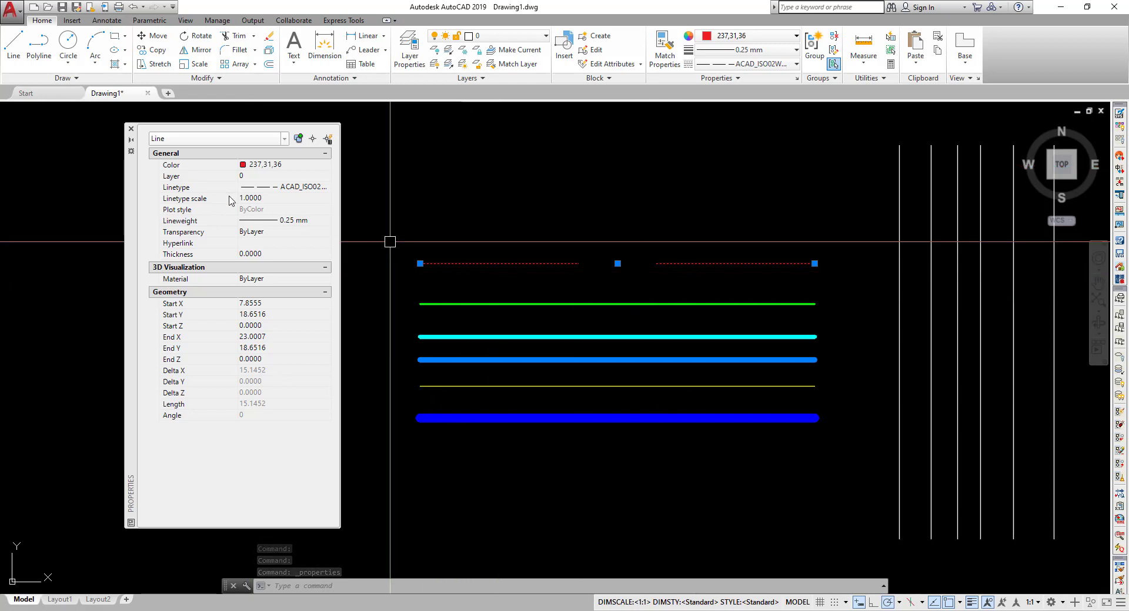
pyautogui.click(278, 200)
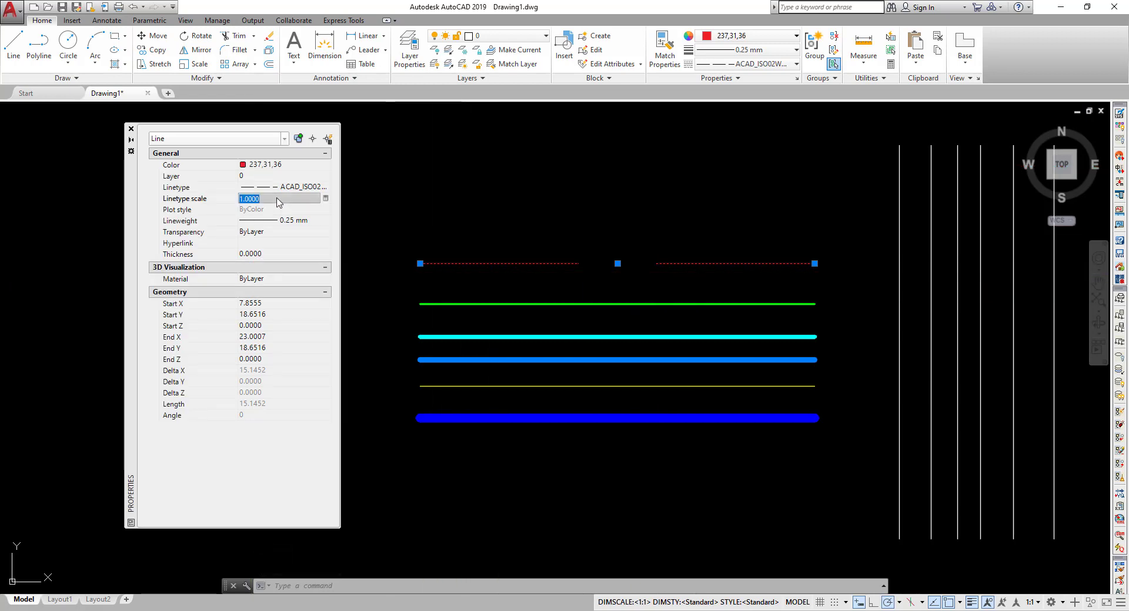
pyautogui.write('0.5')
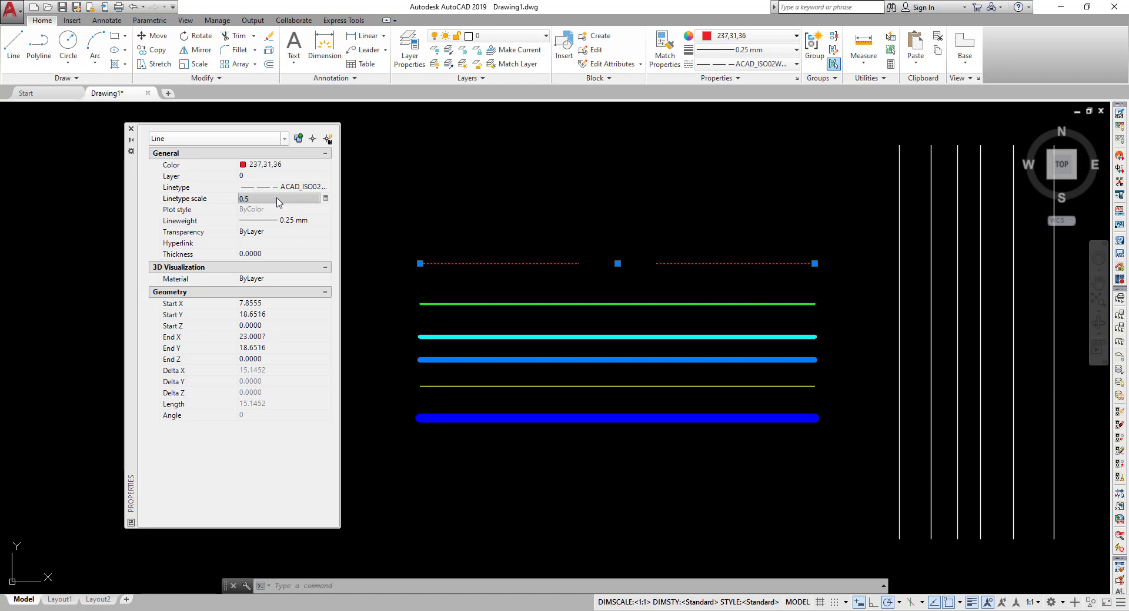
pyautogui.press('Return')
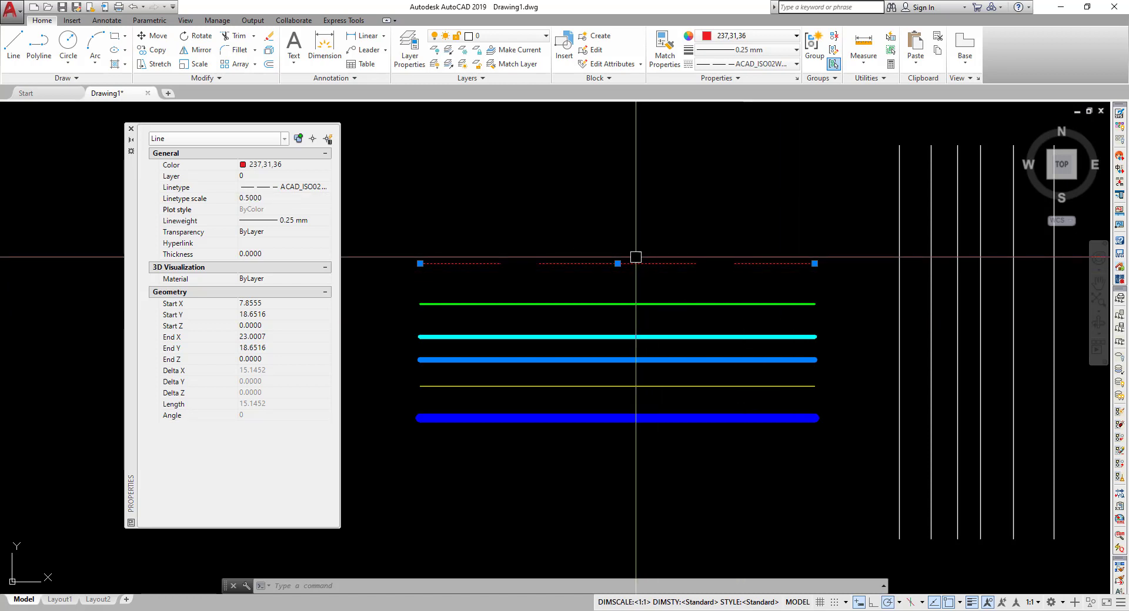
# - Reduce the red line's linetype scale to 0.01 and deselect it
pyautogui.scroll(2, 637, 255)
pyautogui.click(270, 202)
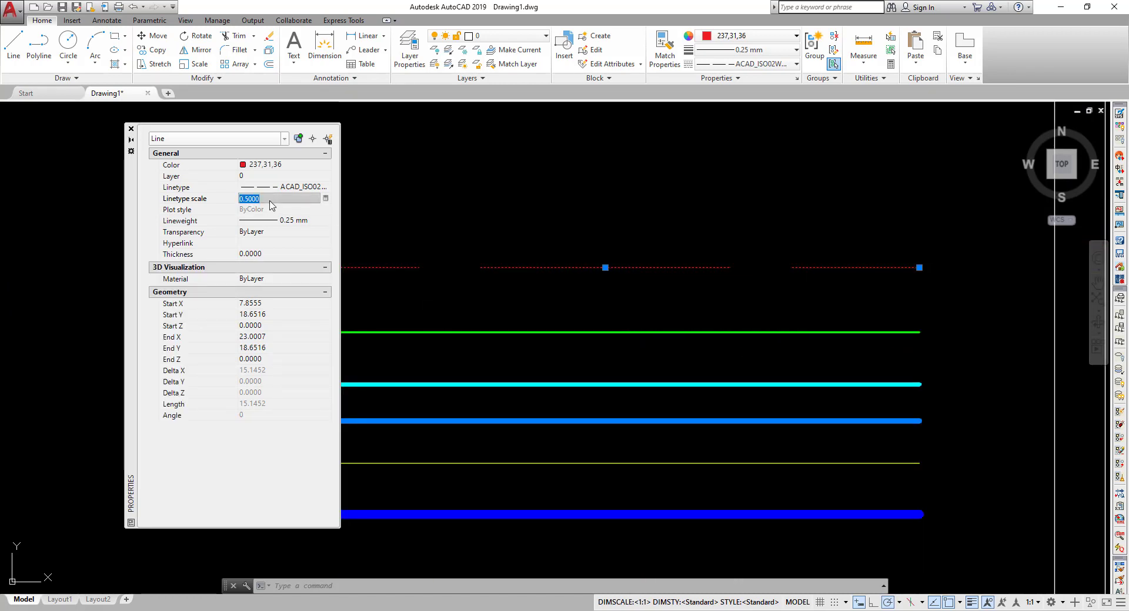
pyautogui.write('0.')
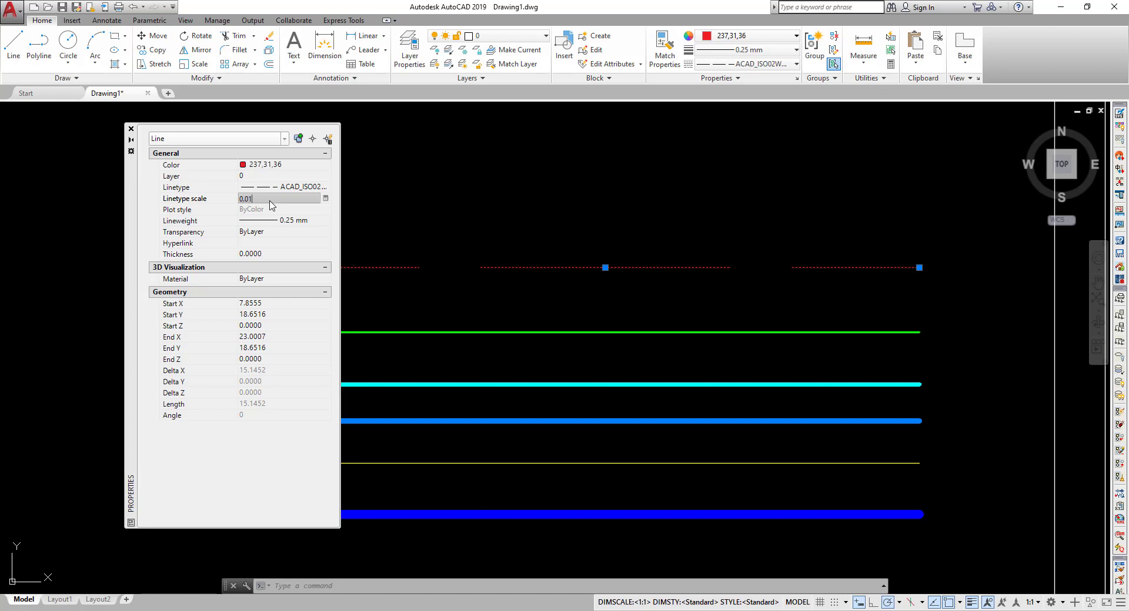
pyautogui.press('Return')
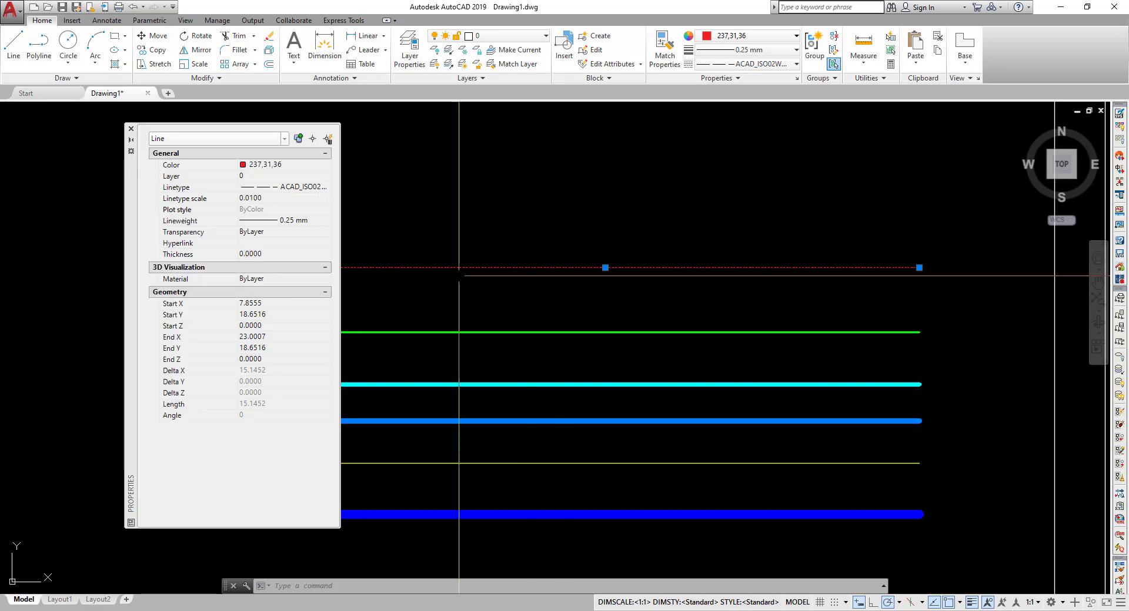
pyautogui.scroll(2, 607, 259)
pyautogui.scroll(1, 623, 264)
pyautogui.press('Escape')
pyautogui.scroll(2, 566, 236)
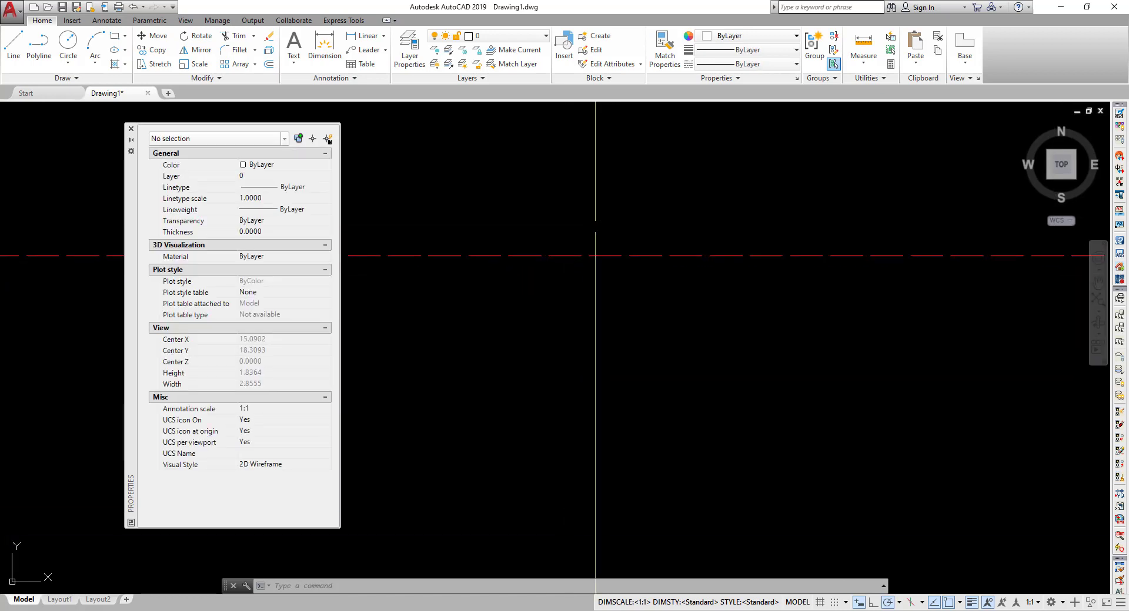
# - Window-select the red line and raise its linetype scale to 0.1
pyautogui.scroll(-2, 588, 247)
pyautogui.scroll(-2, 582, 176)
pyautogui.scroll(5, 484, 251)
pyautogui.scroll(3, 481, 294)
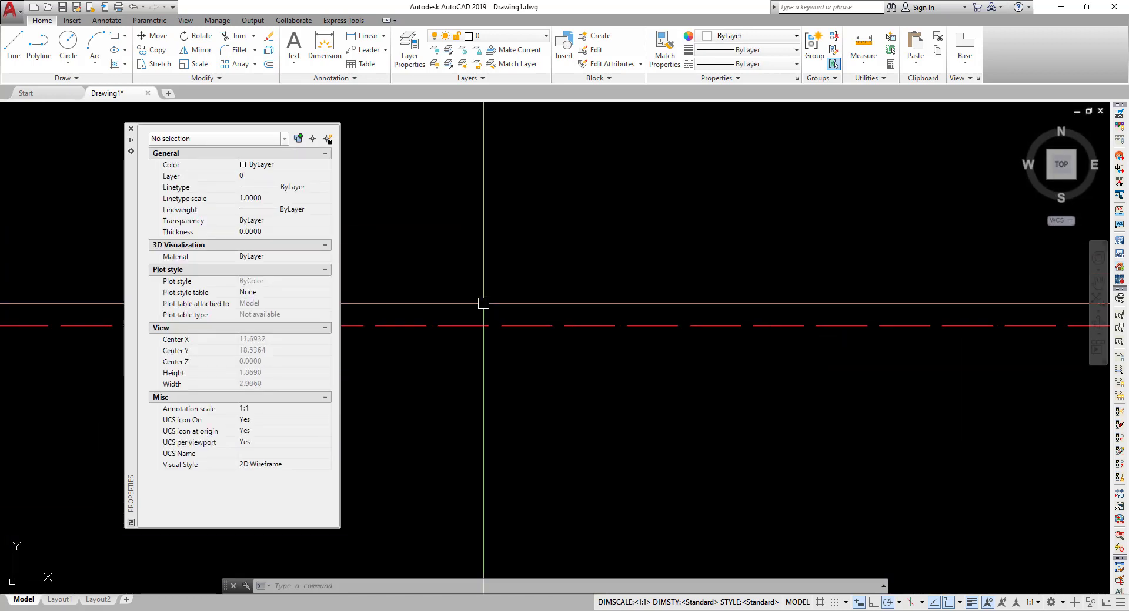
pyautogui.scroll(8, 353, 249)
pyautogui.click(279, 200)
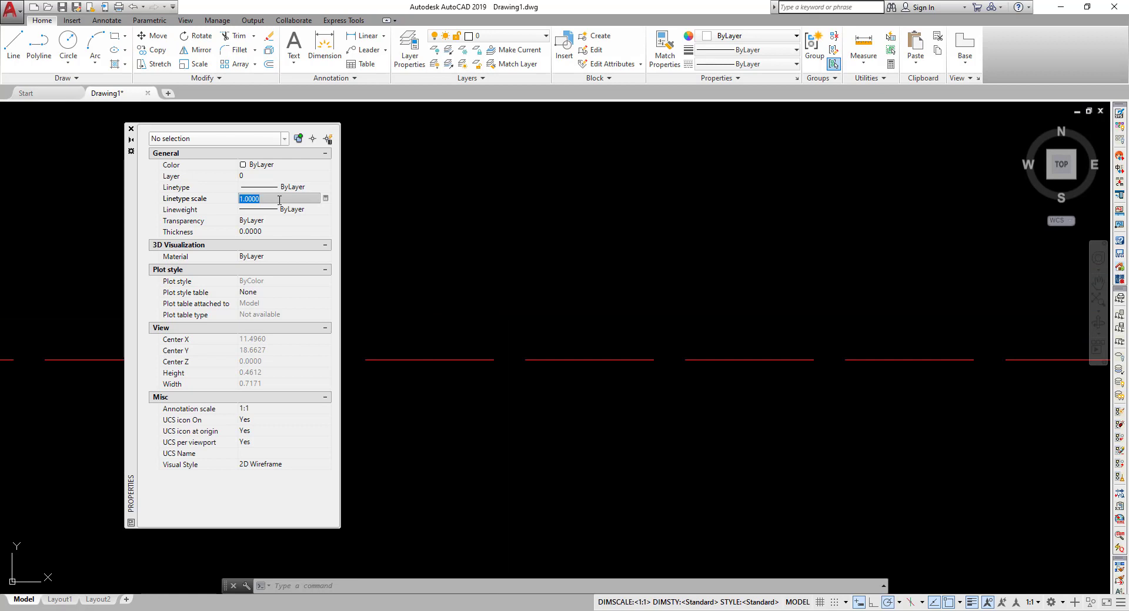
pyautogui.click(649, 419)
pyautogui.click(561, 326)
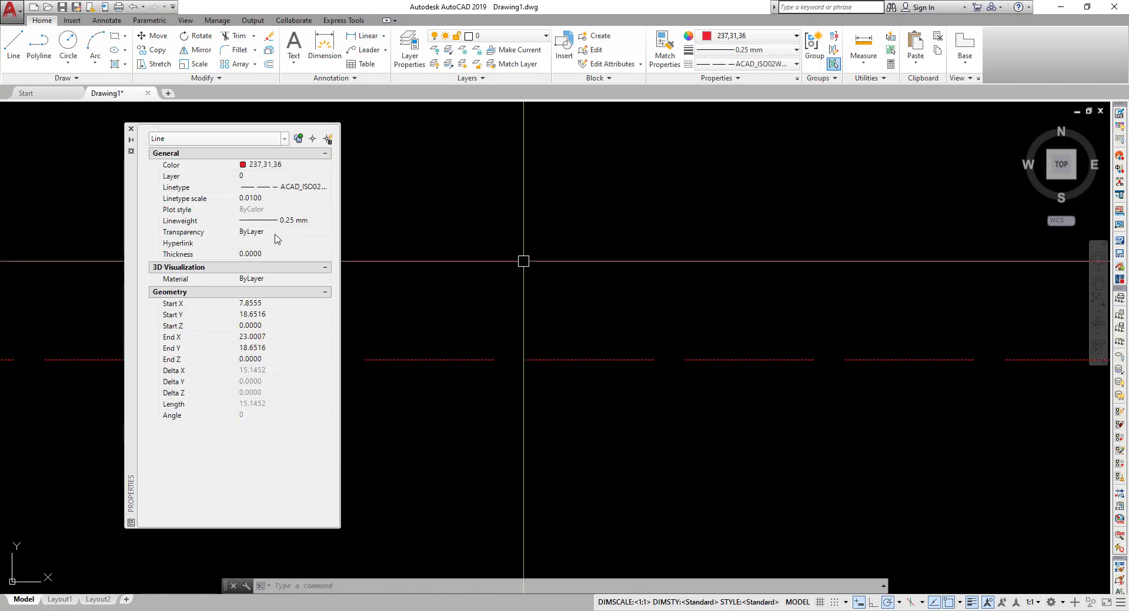
pyautogui.click(284, 198)
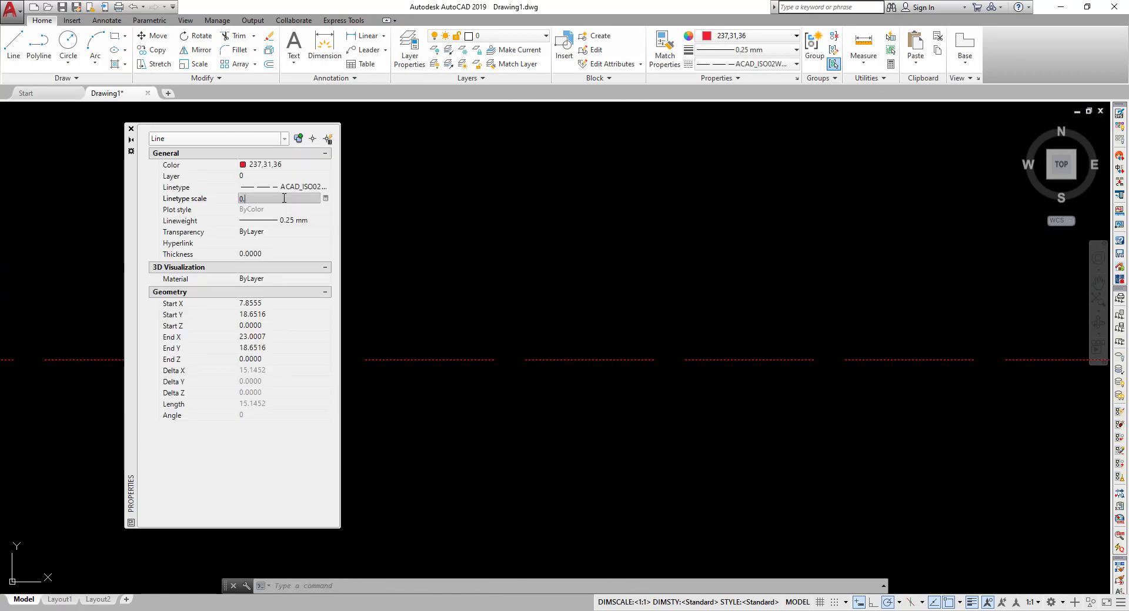
pyautogui.write('.5')
pyautogui.press('Return')
pyautogui.scroll(-3, 544, 279)
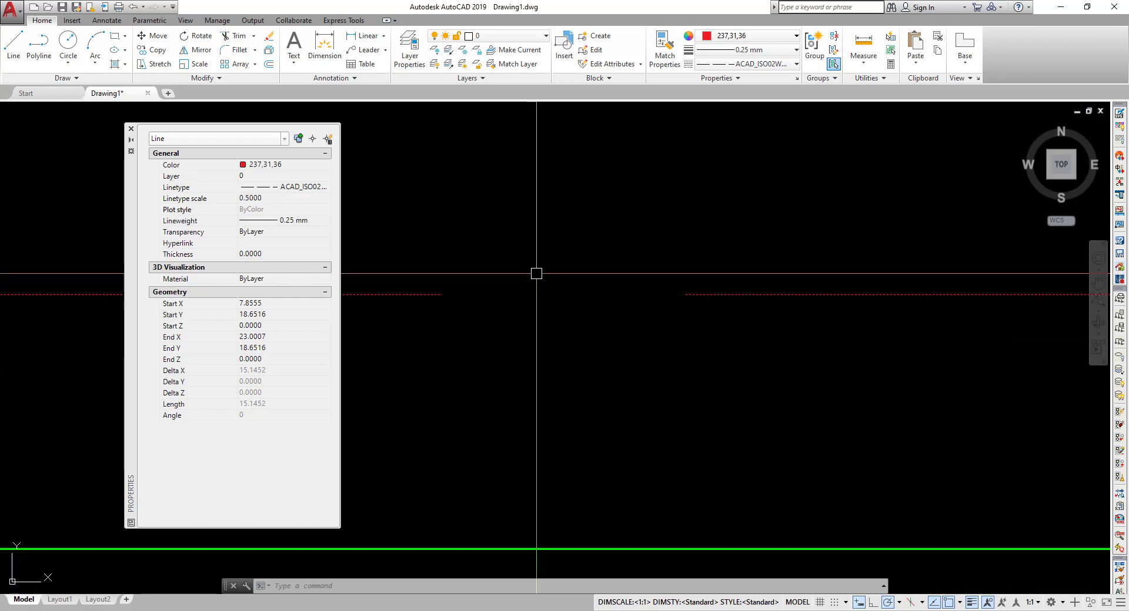
pyautogui.scroll(-4, 567, 296)
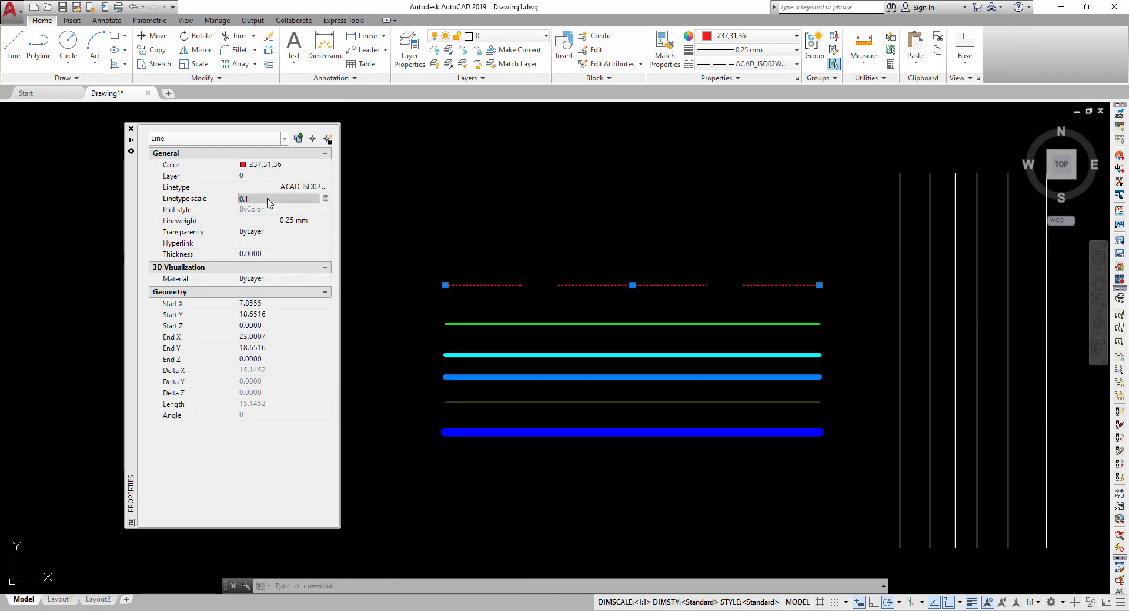
pyautogui.press('Escape')
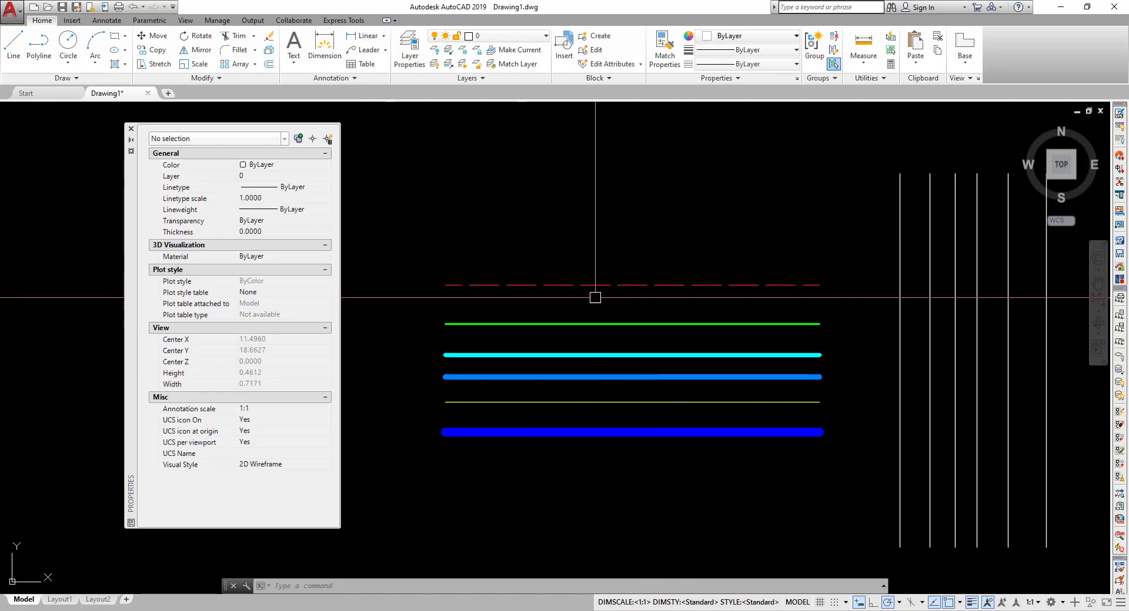
# - Pan right, recheck the red line, then window-select the green dashed line
pyautogui.scroll(2, 600, 303)
pyautogui.moveTo(560, 304); pyautogui.dragTo(668, 309, button='middle')
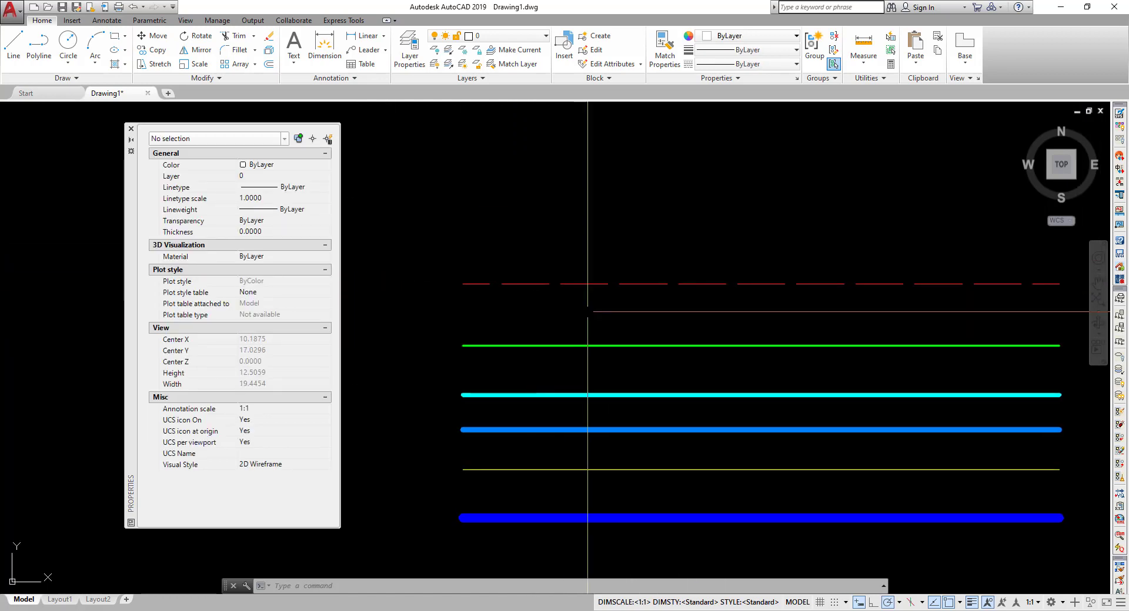
pyautogui.click(582, 284)
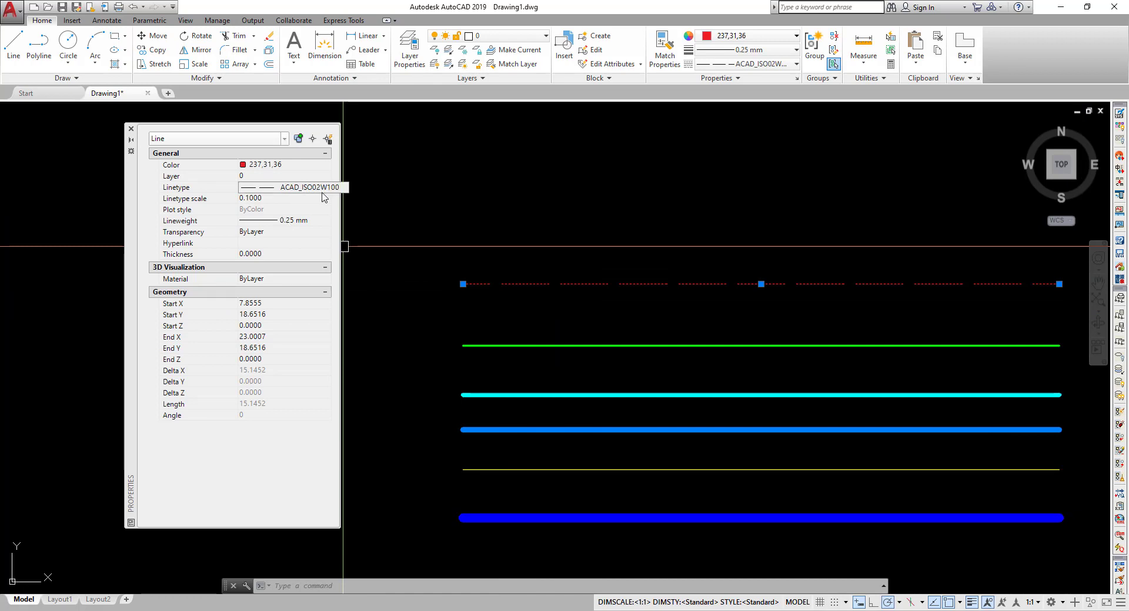
pyautogui.press('Escape')
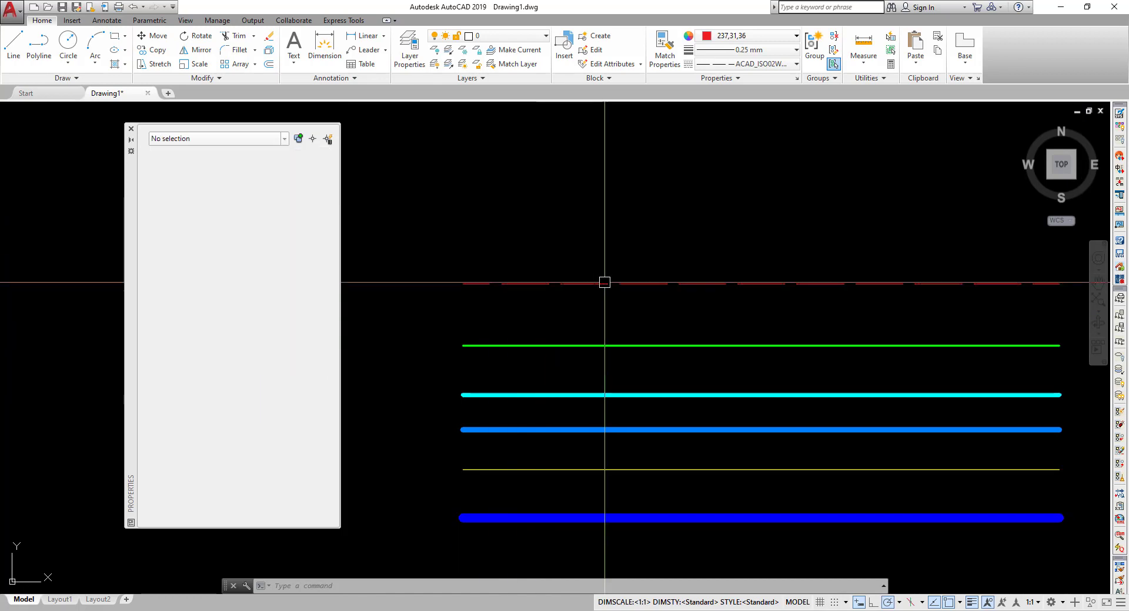
pyautogui.click(627, 356)
pyautogui.click(611, 330)
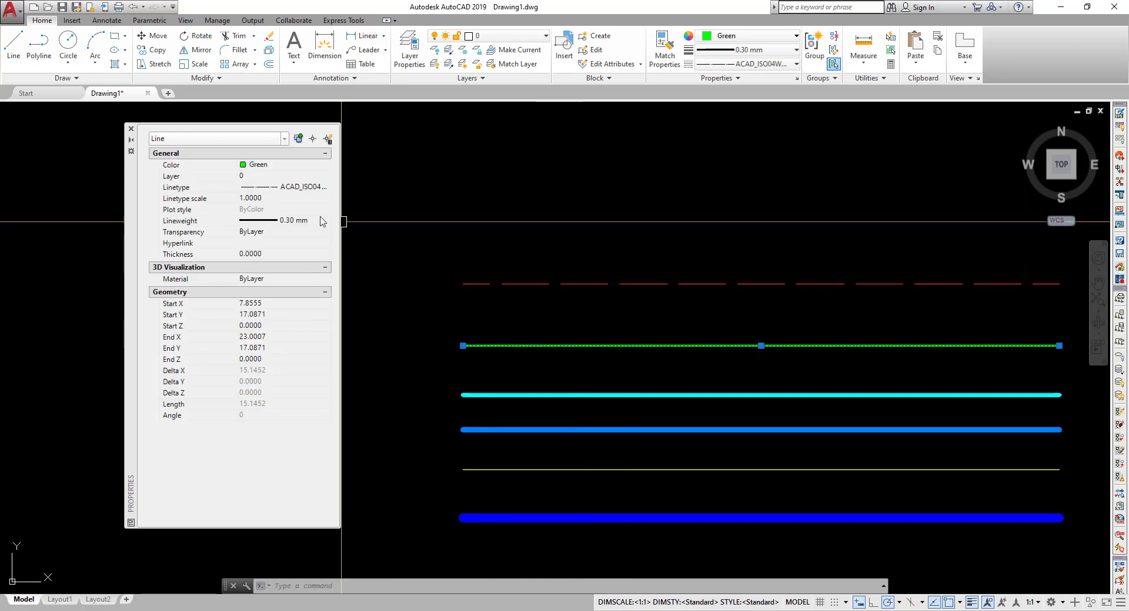
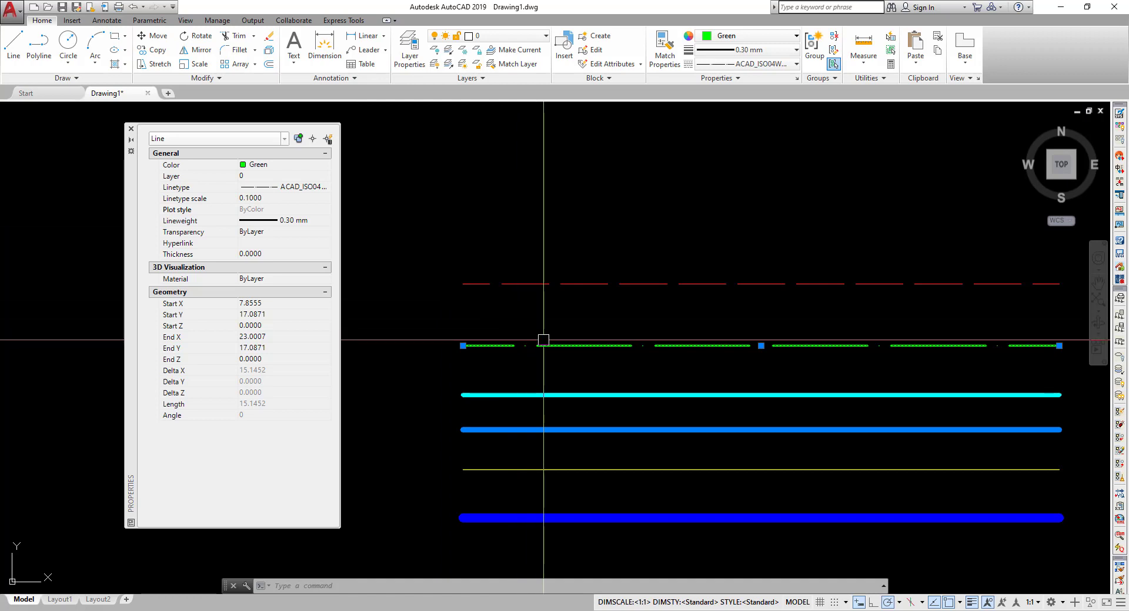
# - Select the green line and commit its linetype scale of 1
pyautogui.press('Escape')
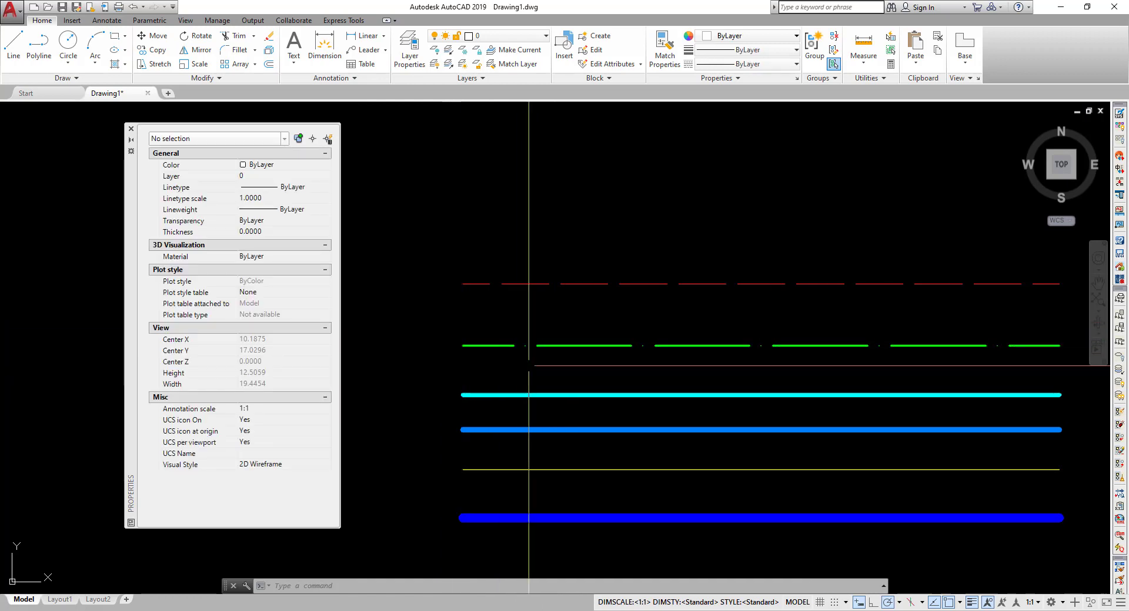
pyautogui.click(566, 397)
pyautogui.click(532, 329)
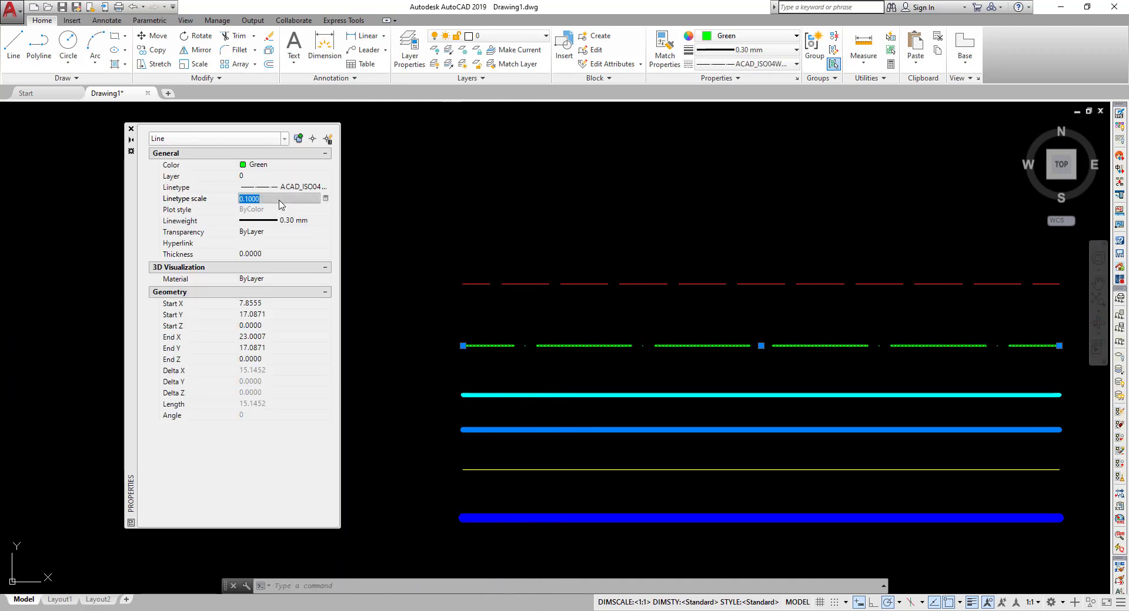
pyautogui.press('Return')
pyautogui.press('Escape')
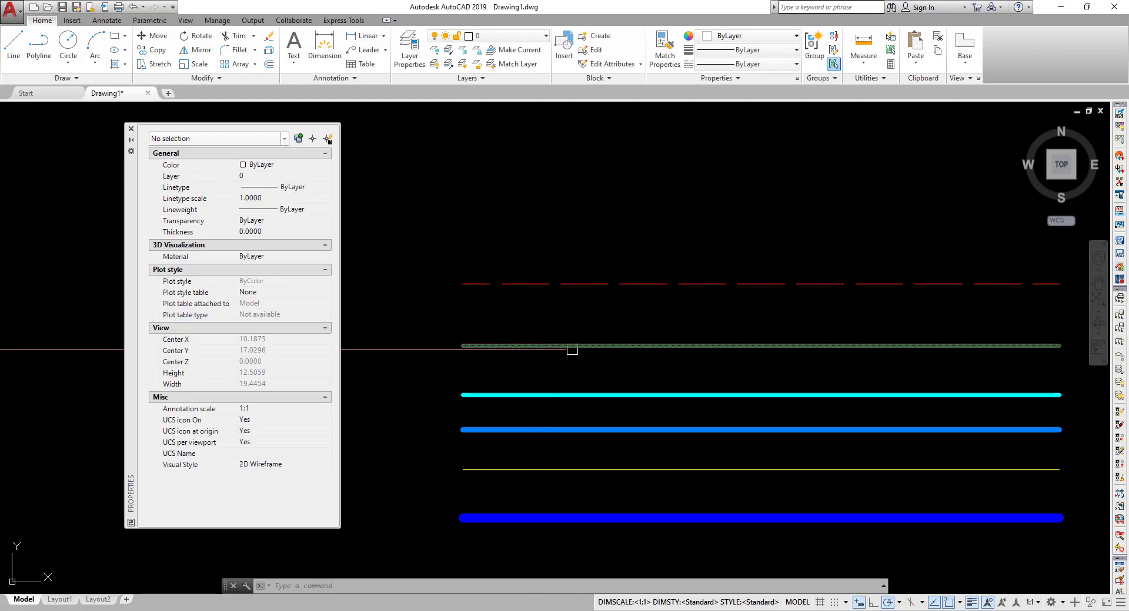
pyautogui.scroll(-3, 600, 352)
pyautogui.scroll(3, 617, 347)
pyautogui.scroll(3, 601, 352)
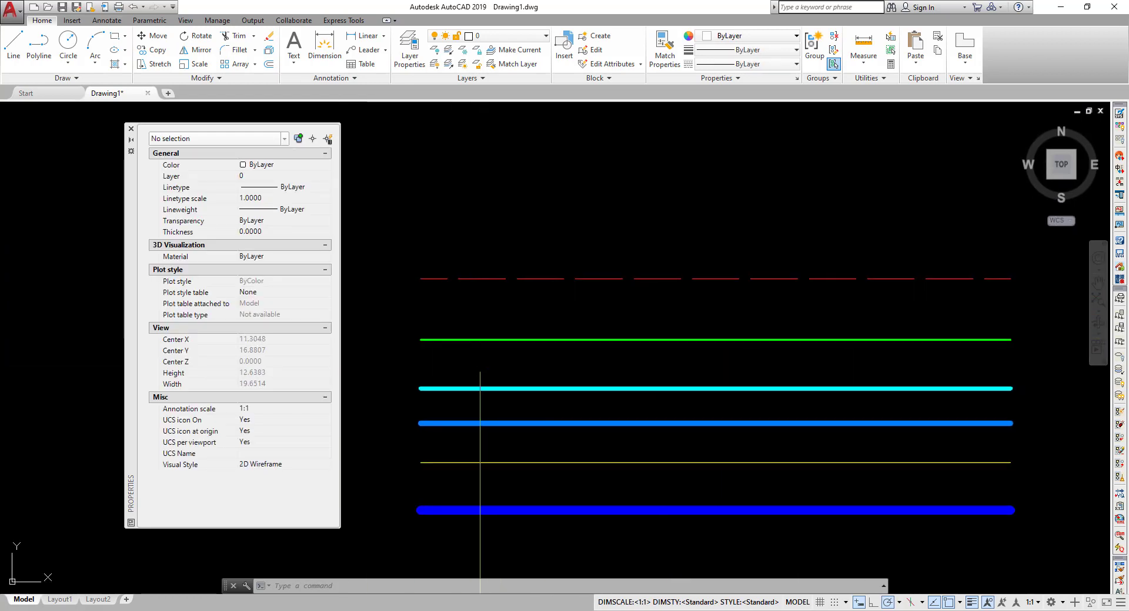
# - Change the green line's linetype scale to 0.1
pyautogui.click(480, 340)
pyautogui.click(275, 200)
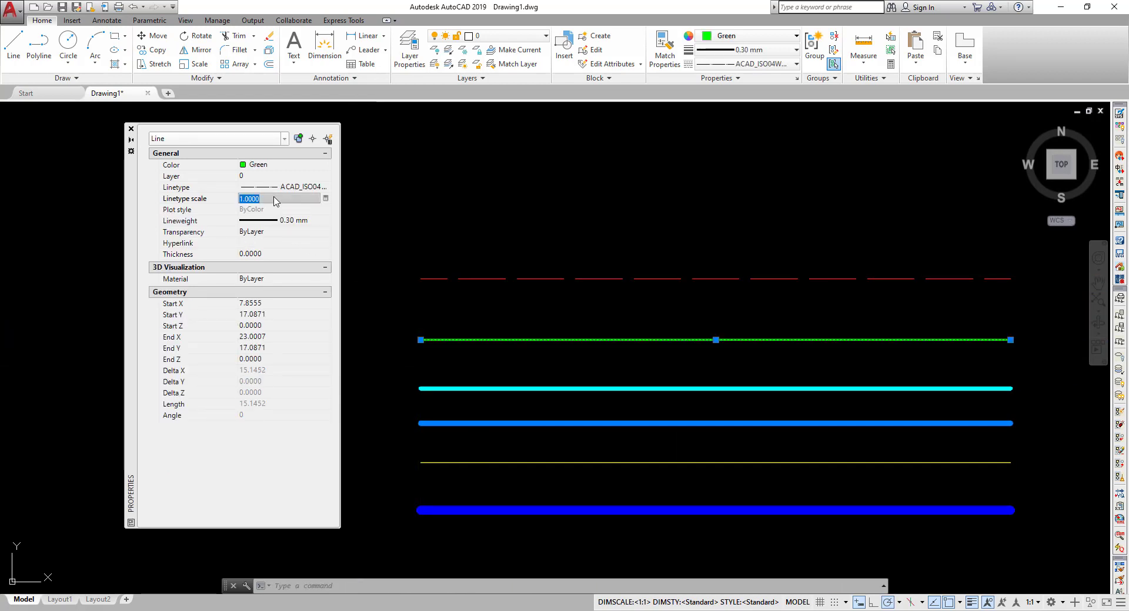
pyautogui.write('0.1')
pyautogui.press('Return')
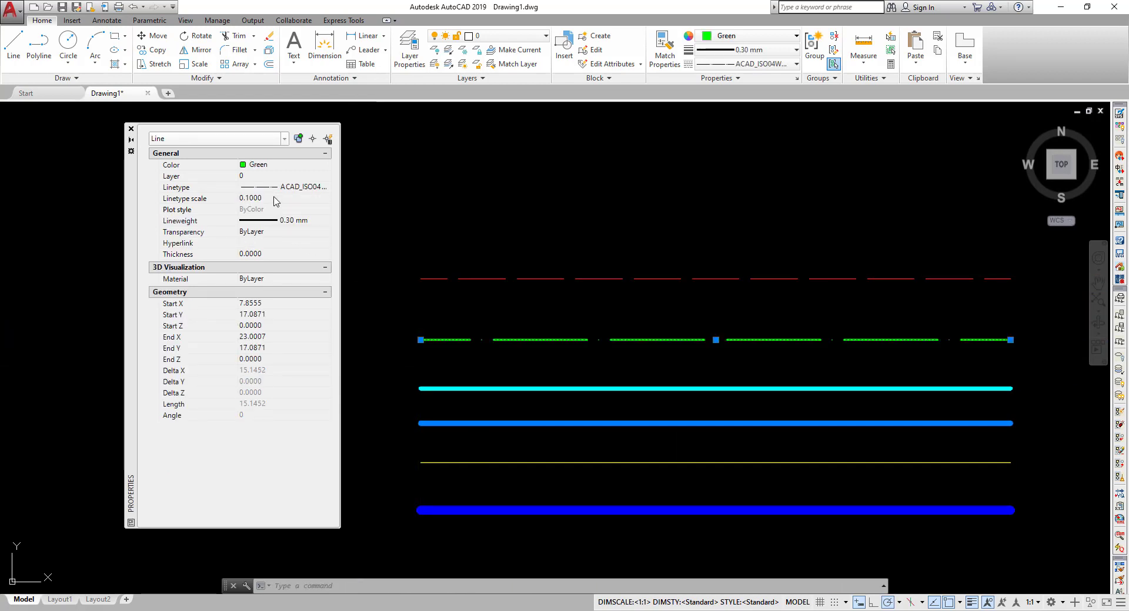
pyautogui.press('Escape')
# - Reduce the green line's linetype scale further to 0.05 for finer dashes
pyautogui.moveTo(769, 354)
pyautogui.mouseDown(button='middle')
pyautogui.moveTo(778, 322)
pyautogui.moveTo(723, 350)
pyautogui.moveTo(756, 327)
pyautogui.mouseUp(button='middle')
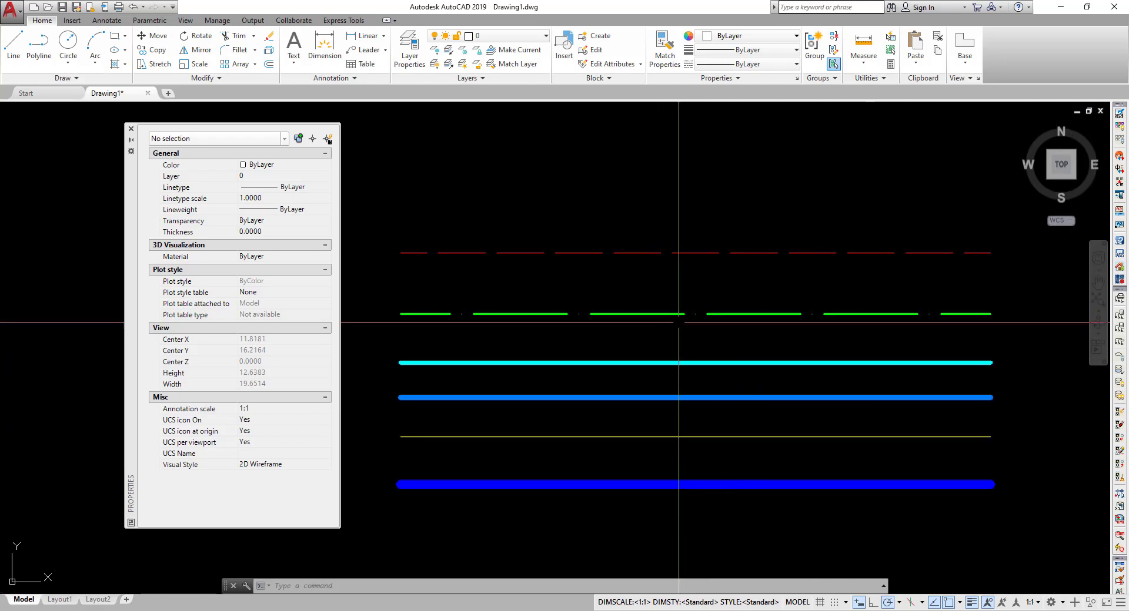
pyautogui.click(582, 315)
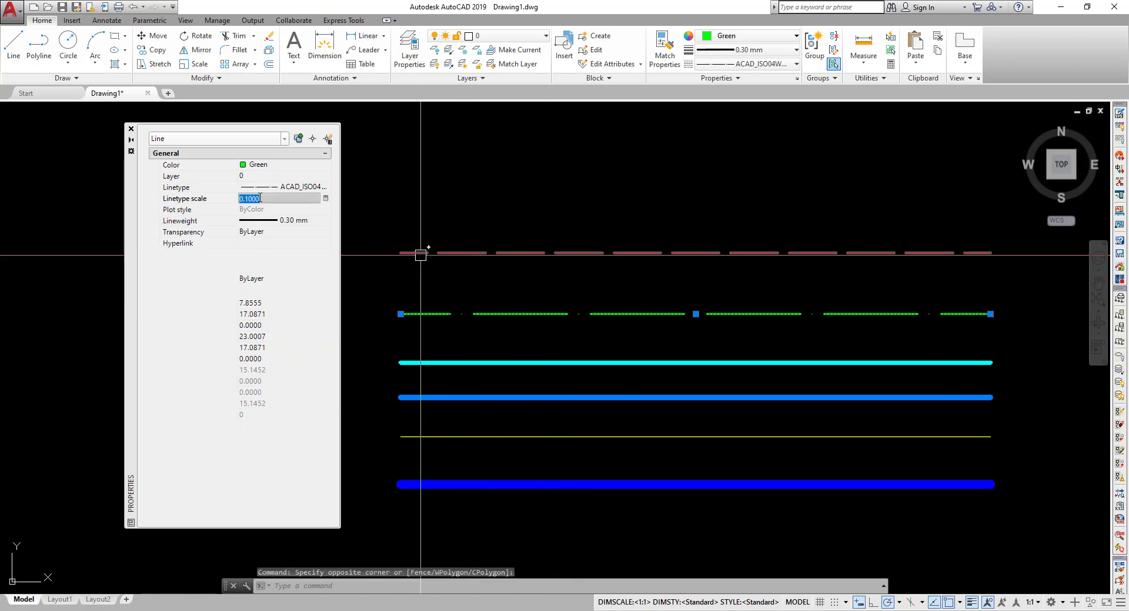
pyautogui.click(248, 199)
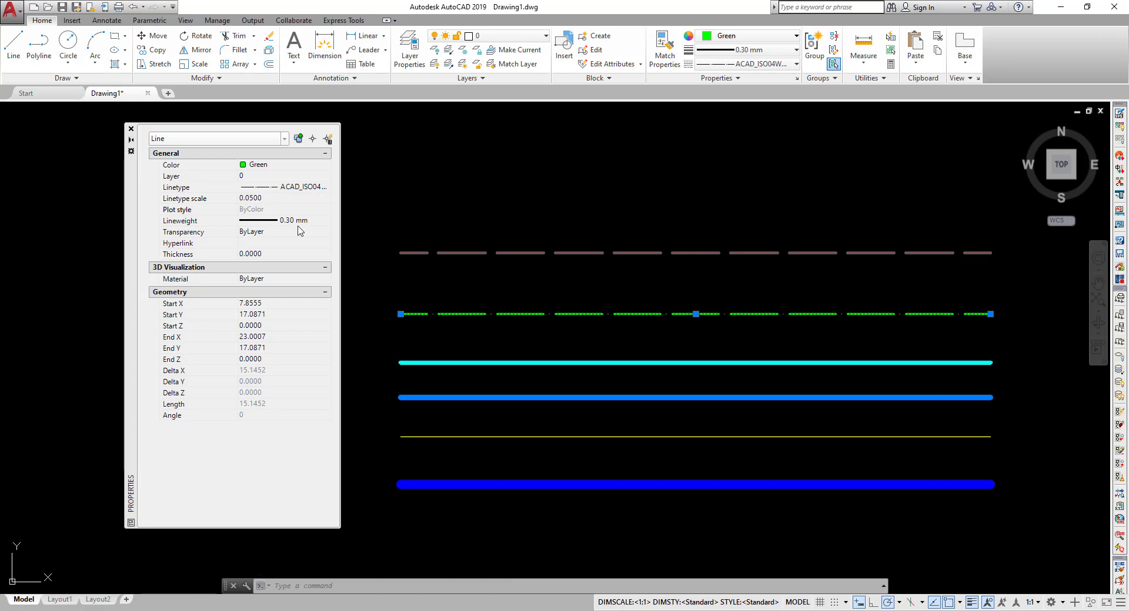
pyautogui.press('Escape')
# - Give four of the vertical white lines the ACAD_ISO04W100 dashed linetype
pyautogui.scroll(1, 646, 337)
pyautogui.scroll(1, 716, 291)
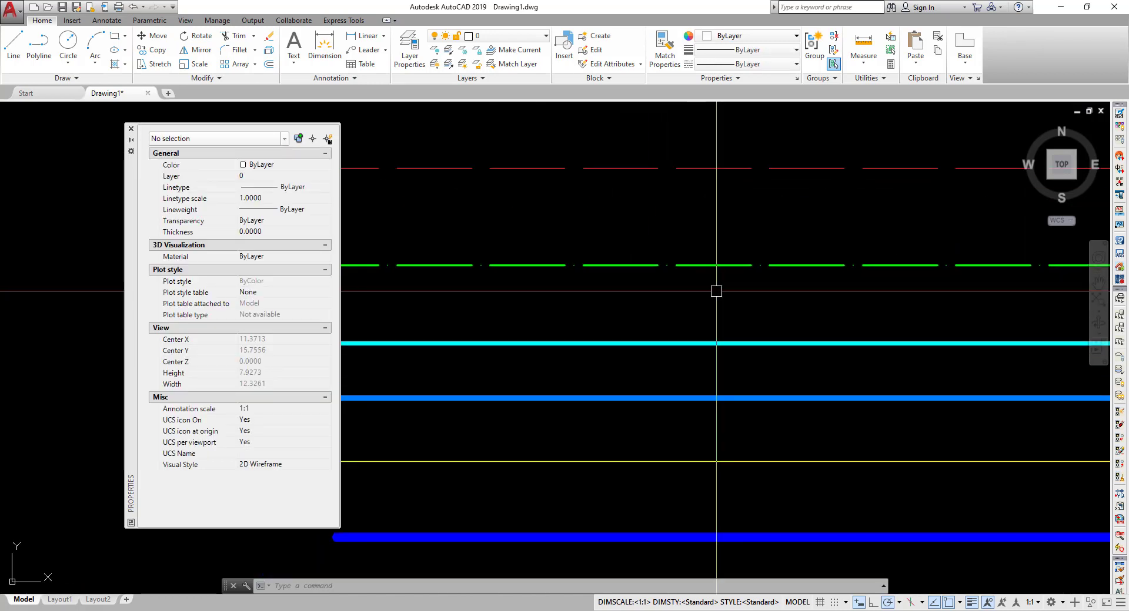
pyautogui.scroll(-2, 716, 291)
pyautogui.scroll(-2, 643, 332)
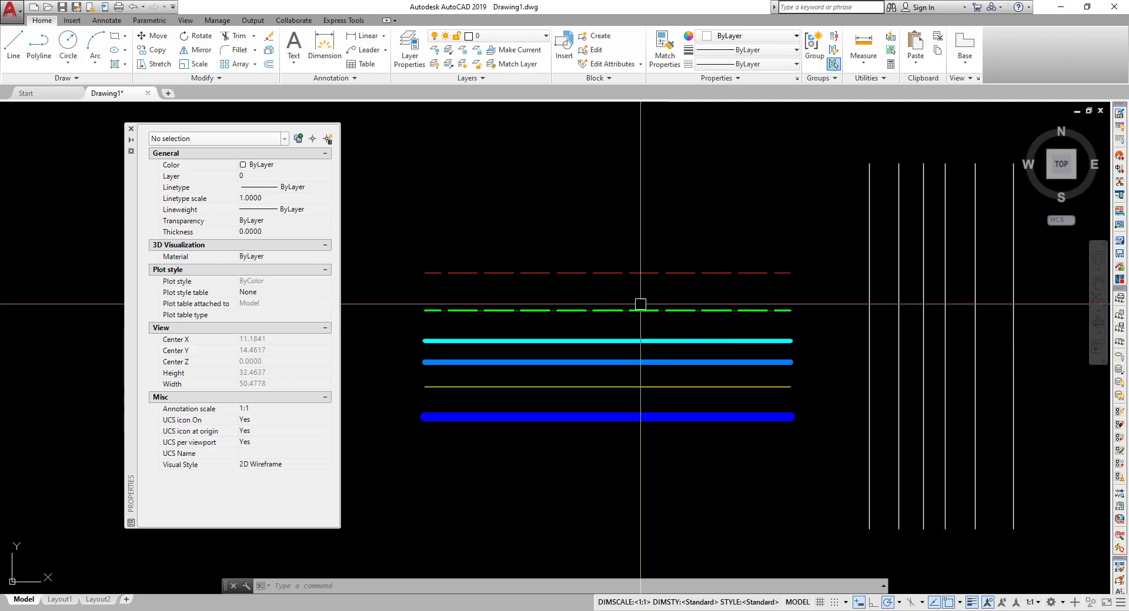
pyautogui.scroll(-2, 706, 324)
pyautogui.scroll(2, 772, 343)
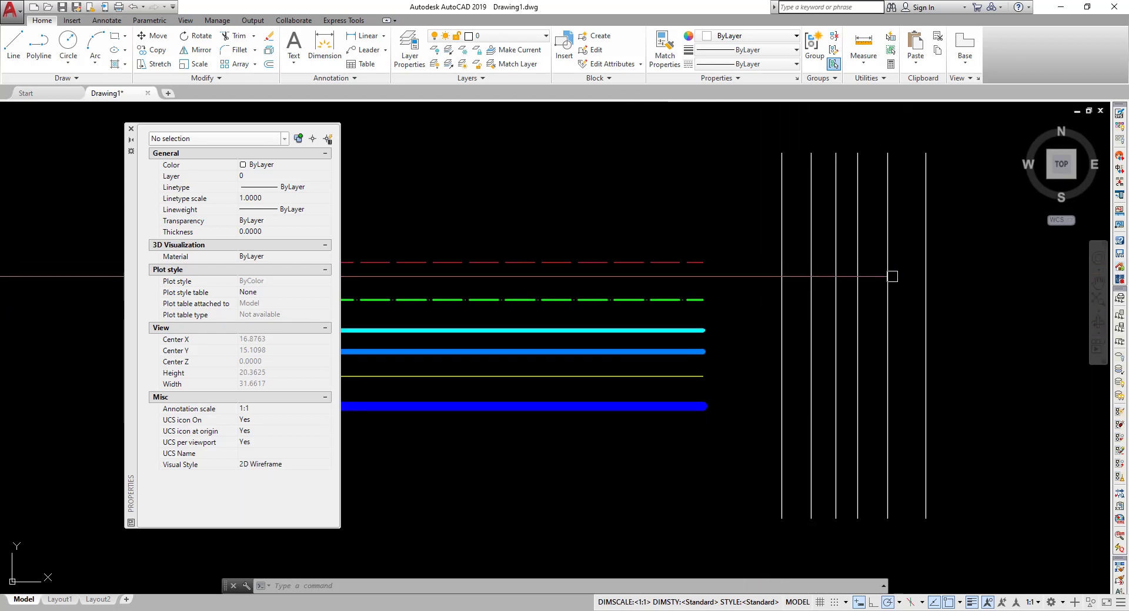
pyautogui.click(870, 287)
pyautogui.click(781, 234)
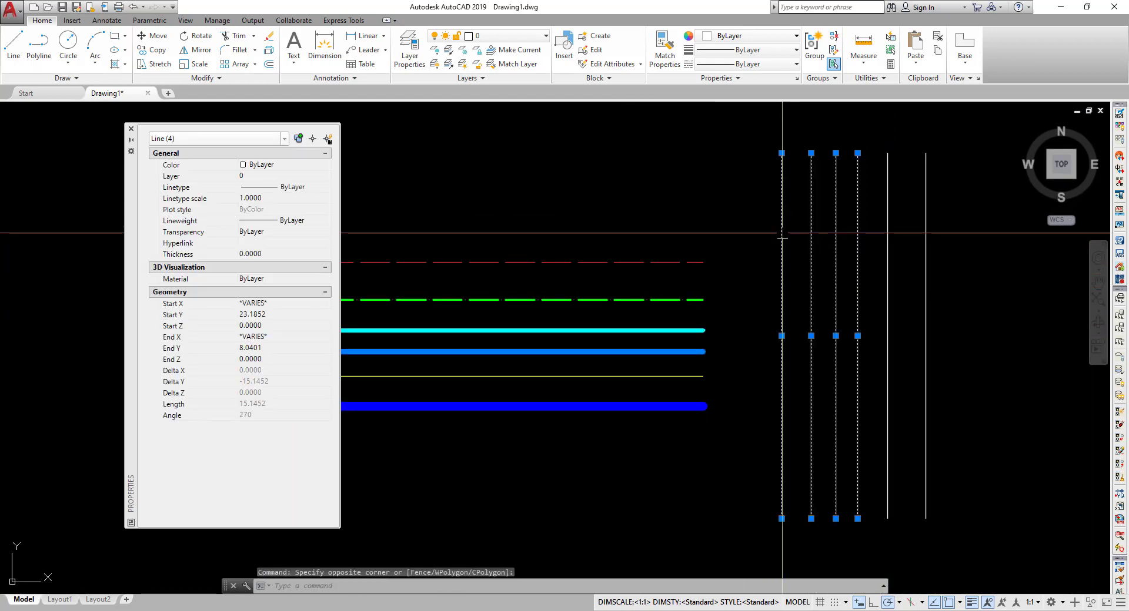
pyautogui.click(786, 68)
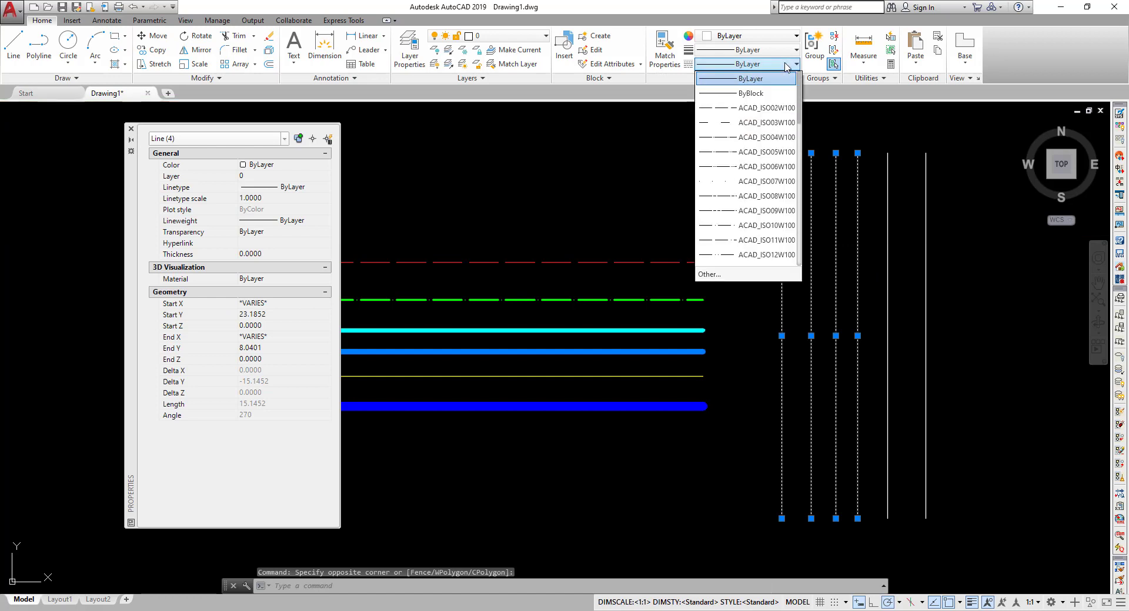
pyautogui.click(755, 139)
pyautogui.write('0.0400')
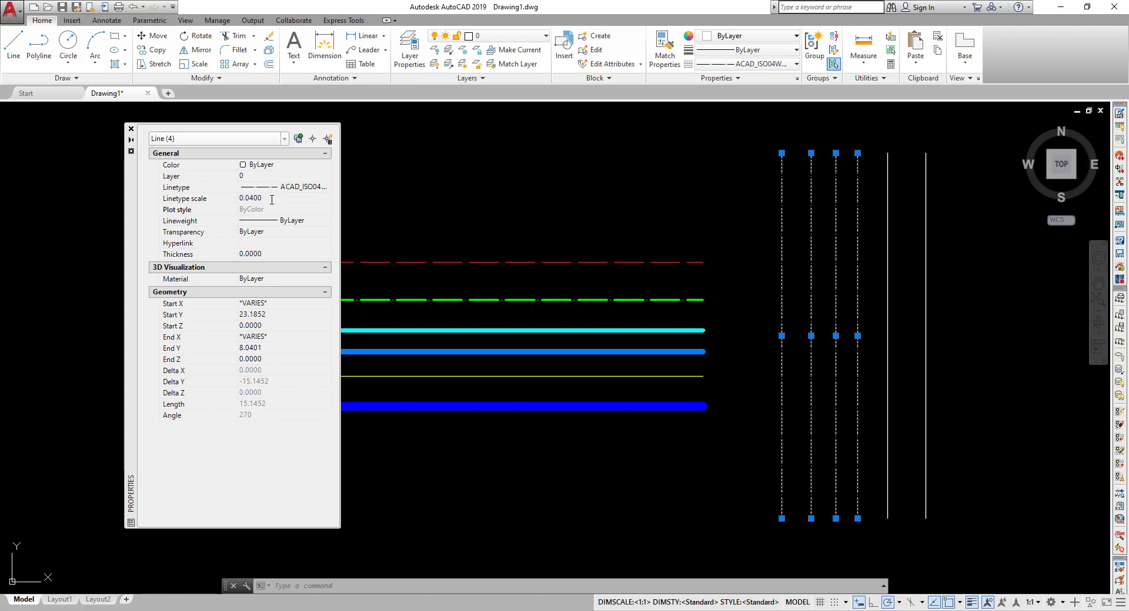
pyautogui.press('Escape')
pyautogui.scroll(4, 879, 259)
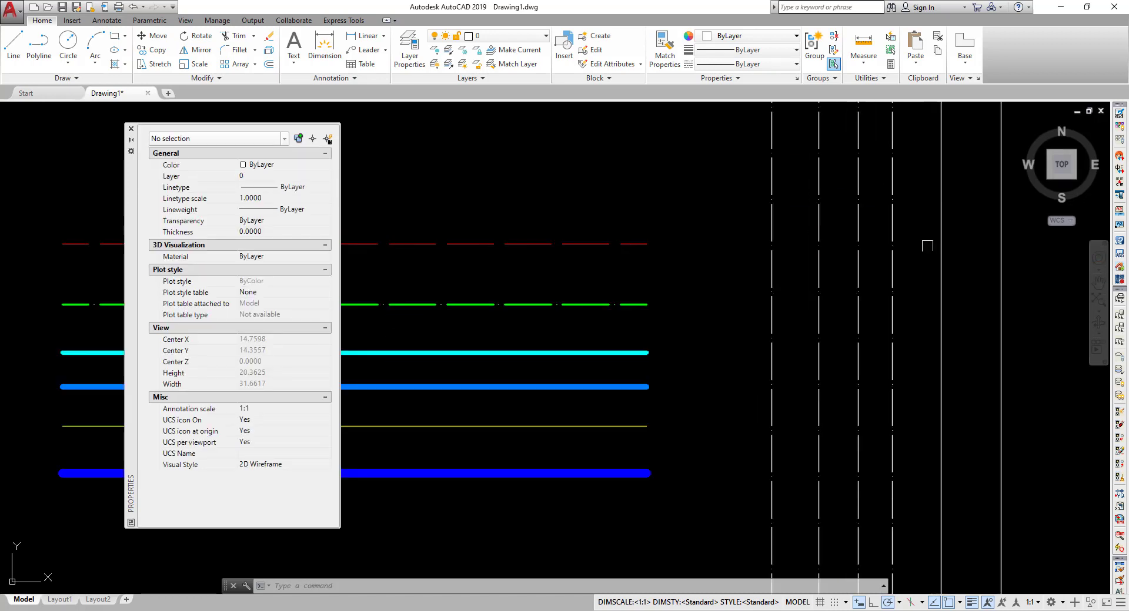
pyautogui.moveTo(894, 272)
pyautogui.mouseDown(button='middle')
pyautogui.moveTo(860, 284)
pyautogui.moveTo(841, 306)
pyautogui.moveTo(932, 292)
pyautogui.mouseUp(button='middle')
pyautogui.scroll(-5, 859, 284)
pyautogui.scroll(2, 859, 283)
# - Give the cyan line the BATTING linetype and a 0.15 mm lineweight
pyautogui.click(614, 302)
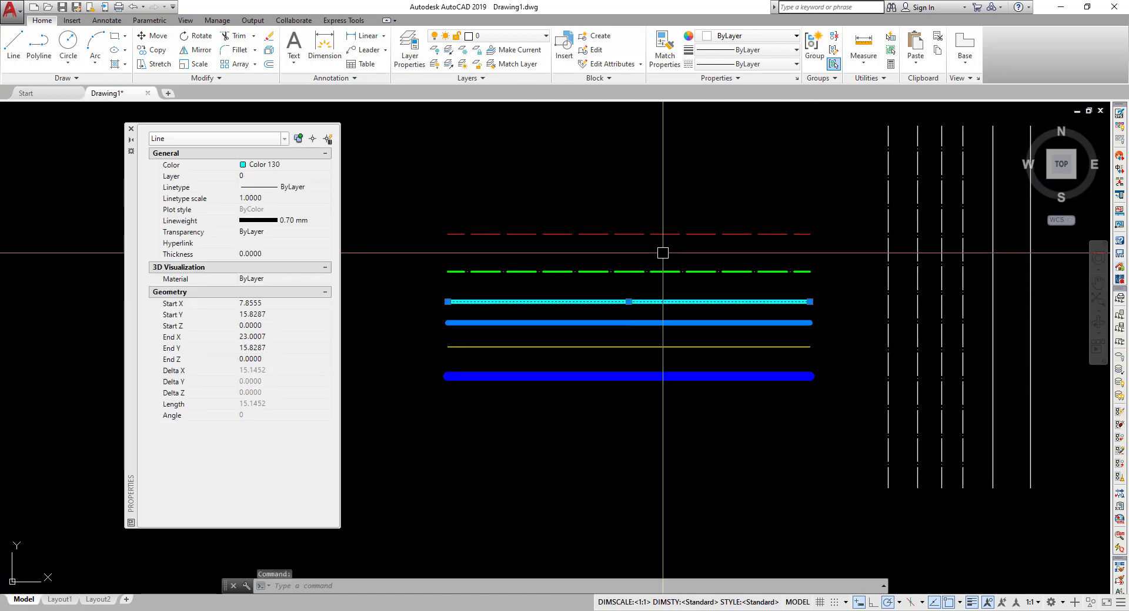
pyautogui.click(776, 65)
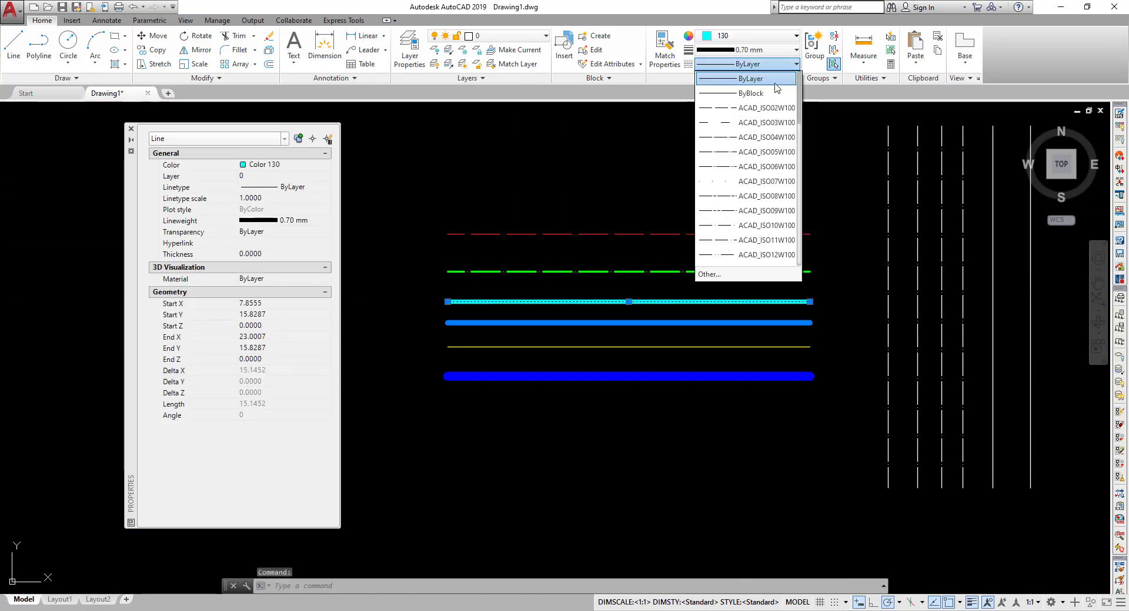
pyautogui.scroll(-4, 776, 120)
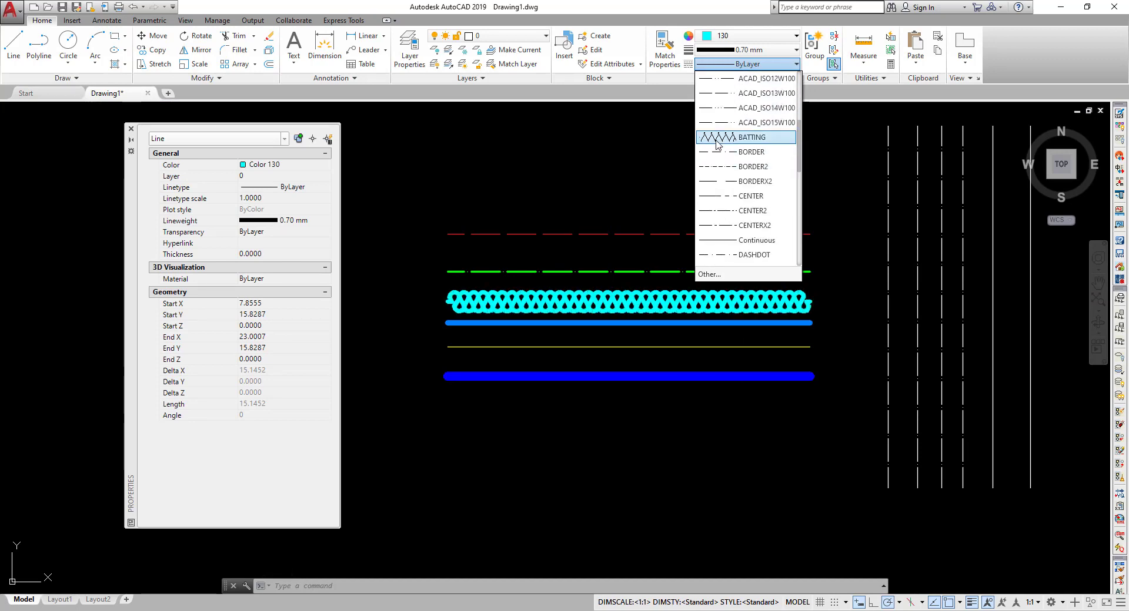
pyautogui.click(716, 144)
pyautogui.scroll(5, 734, 294)
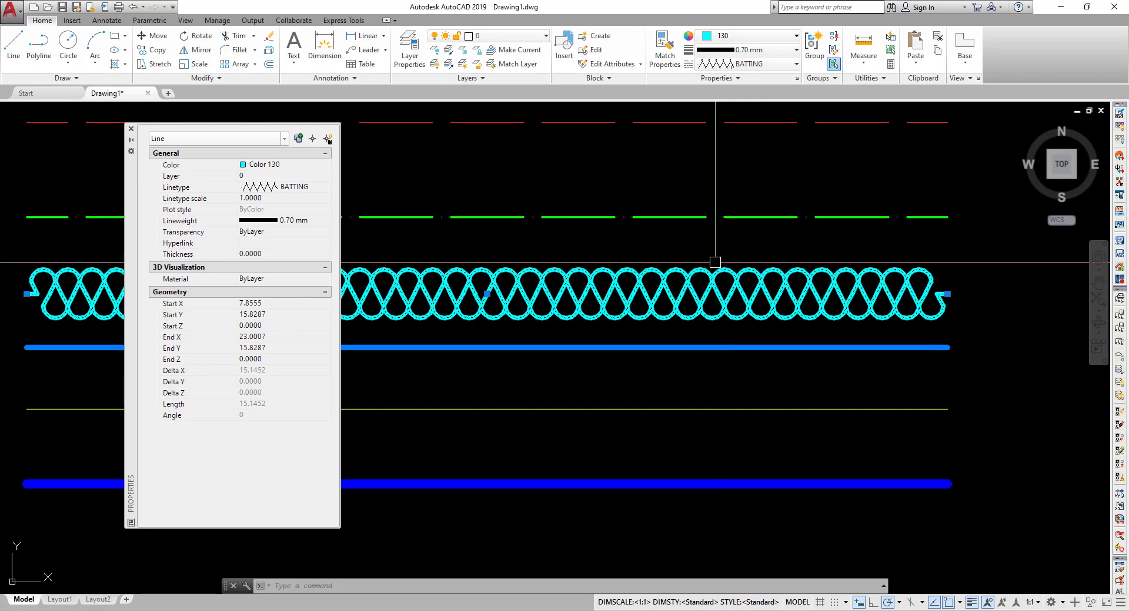
pyautogui.click(790, 52)
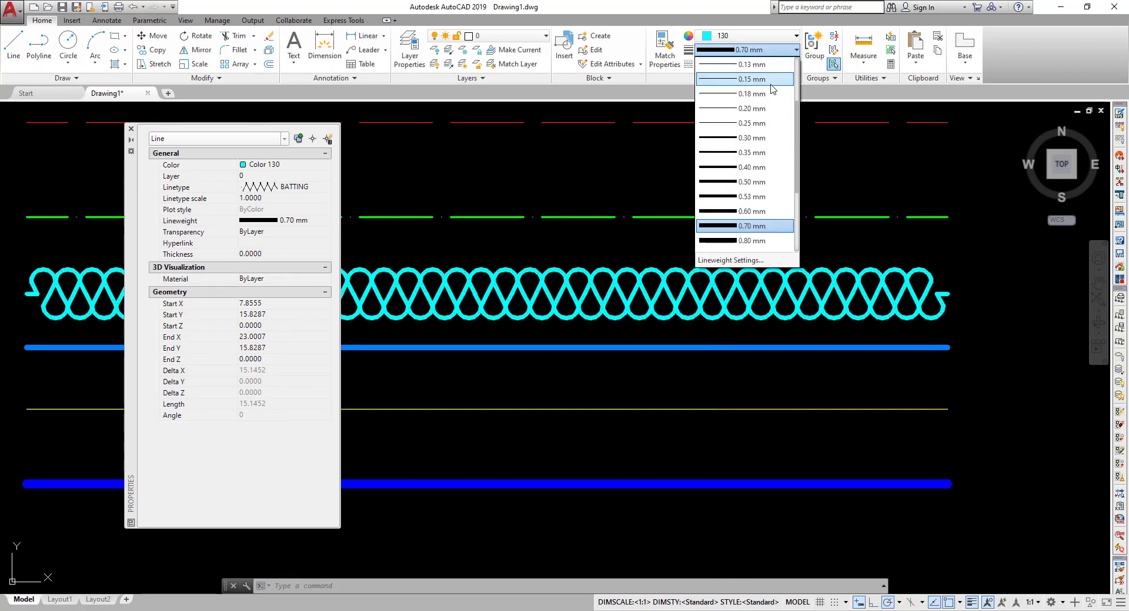
pyautogui.press('Escape')
pyautogui.press('Escape')
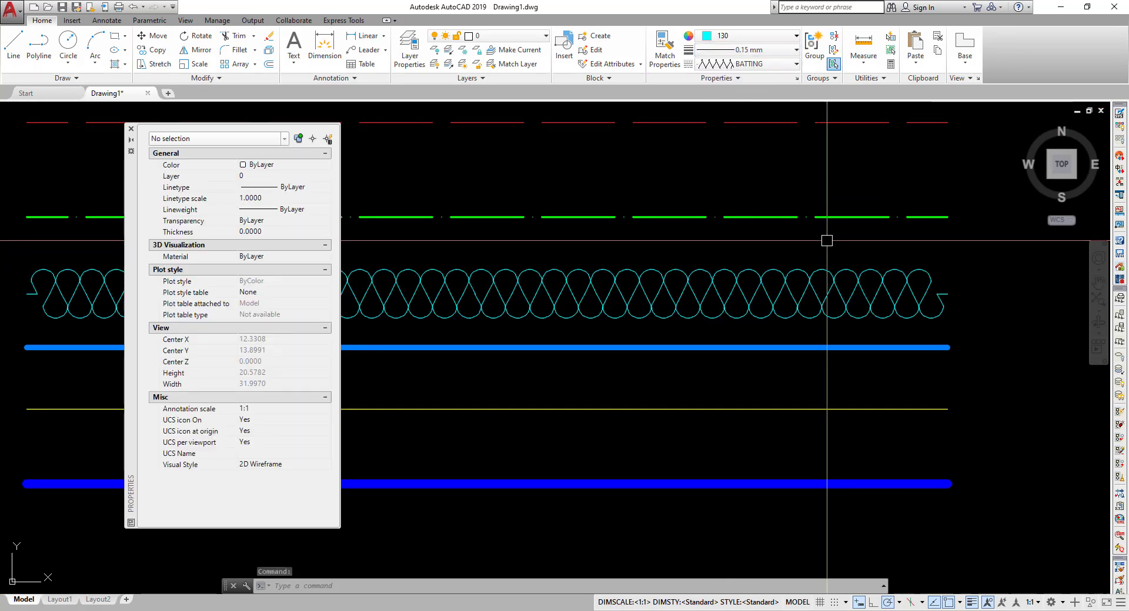
# - Check the cyan line's properties, then select the light-blue line
pyautogui.scroll(-3, 557, 304)
pyautogui.scroll(2, 558, 293)
pyautogui.click(522, 274)
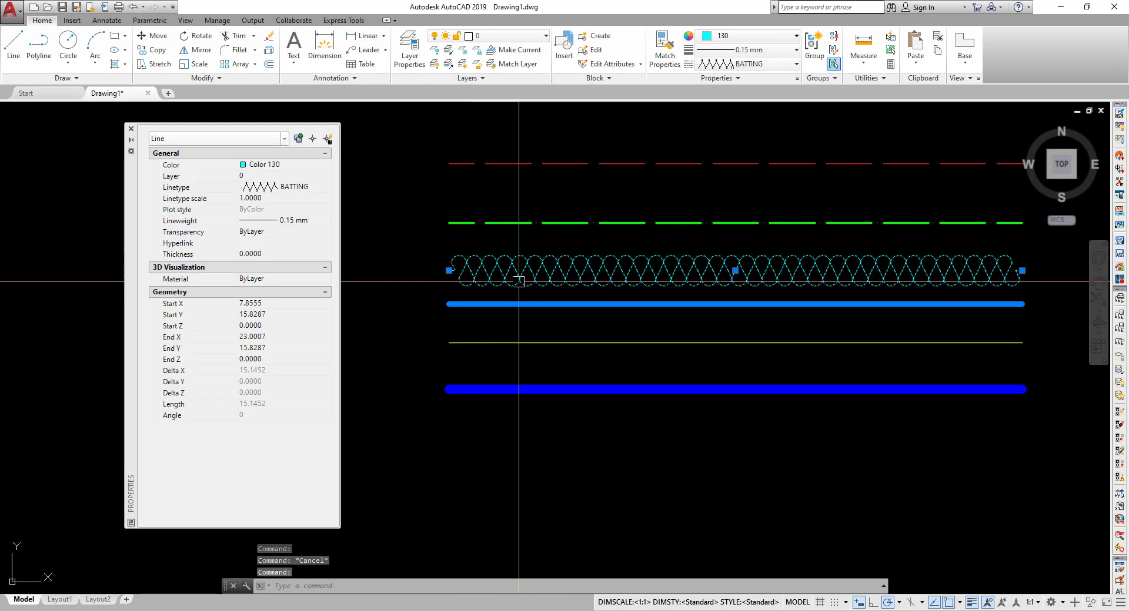
pyautogui.press('Escape')
pyautogui.click(637, 318)
pyautogui.moveTo(636, 318); pyautogui.dragTo(650, 326, button='middle')
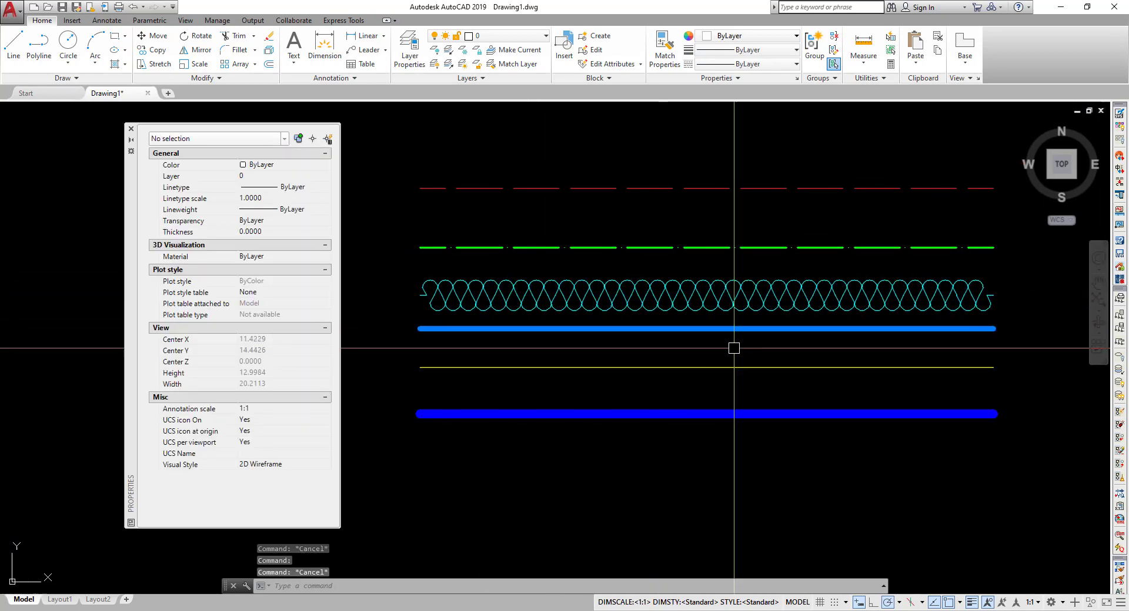
# - Apply the DOTX2 dotted linetype to the light-blue line
pyautogui.click(782, 65)
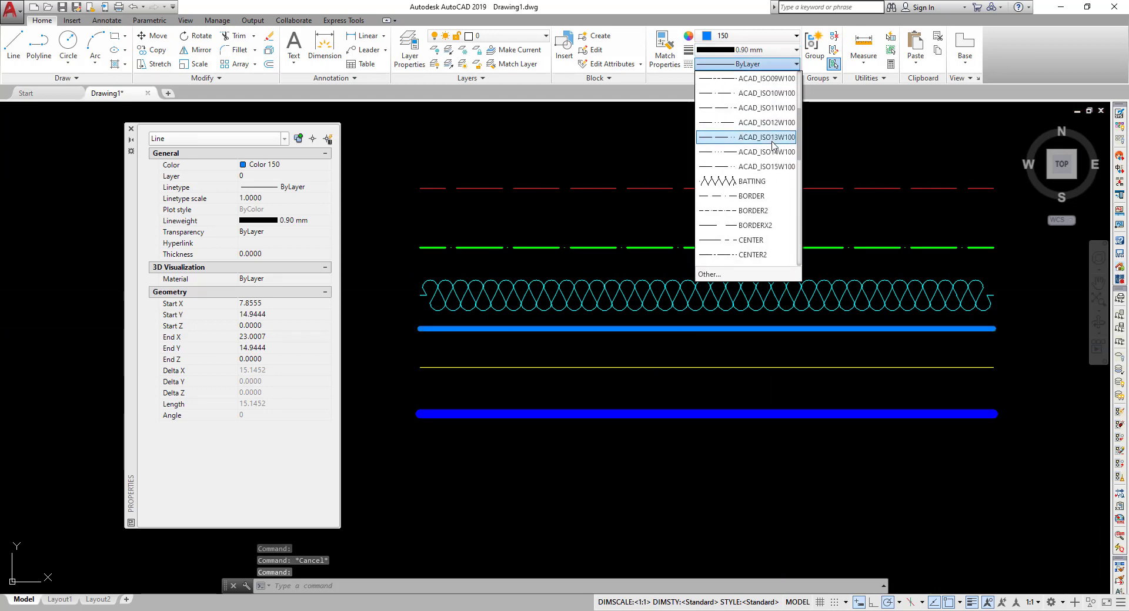
pyautogui.scroll(-2, 768, 160)
pyautogui.scroll(-5, 741, 171)
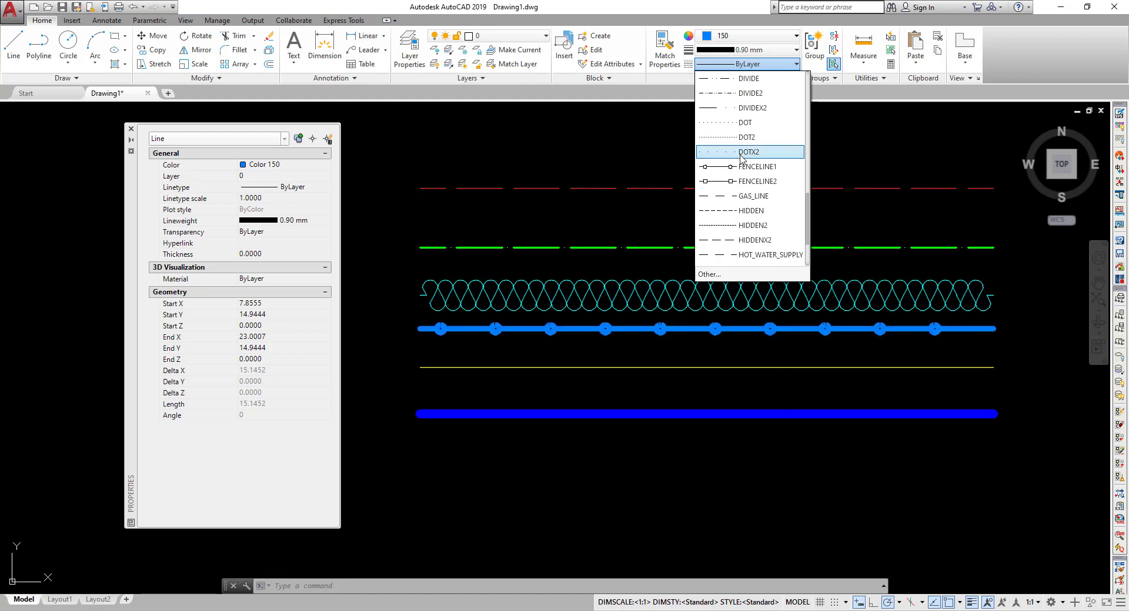
pyautogui.click(740, 154)
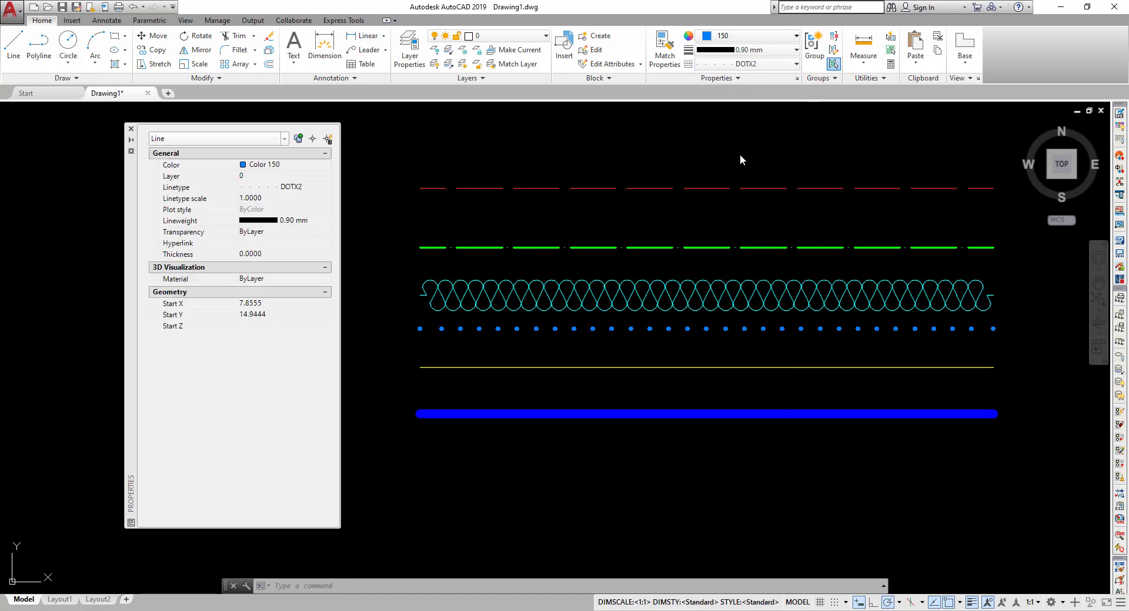
pyautogui.press('Escape')
# - Give the yellow line the FENCELINE1 circle linetype
pyautogui.click(733, 377)
pyautogui.click(723, 351)
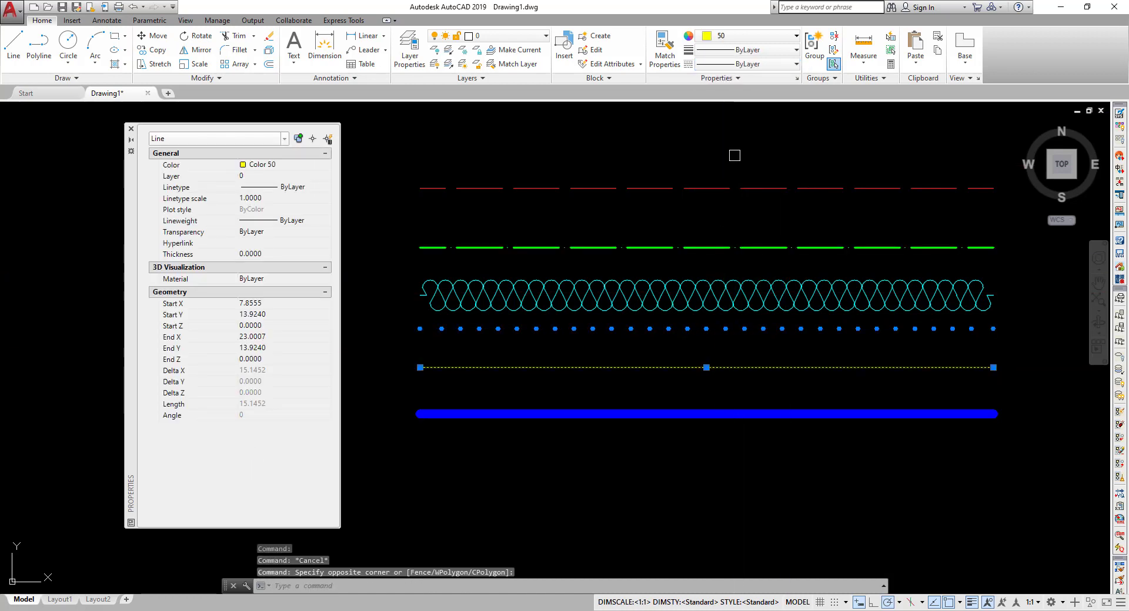
pyautogui.click(783, 64)
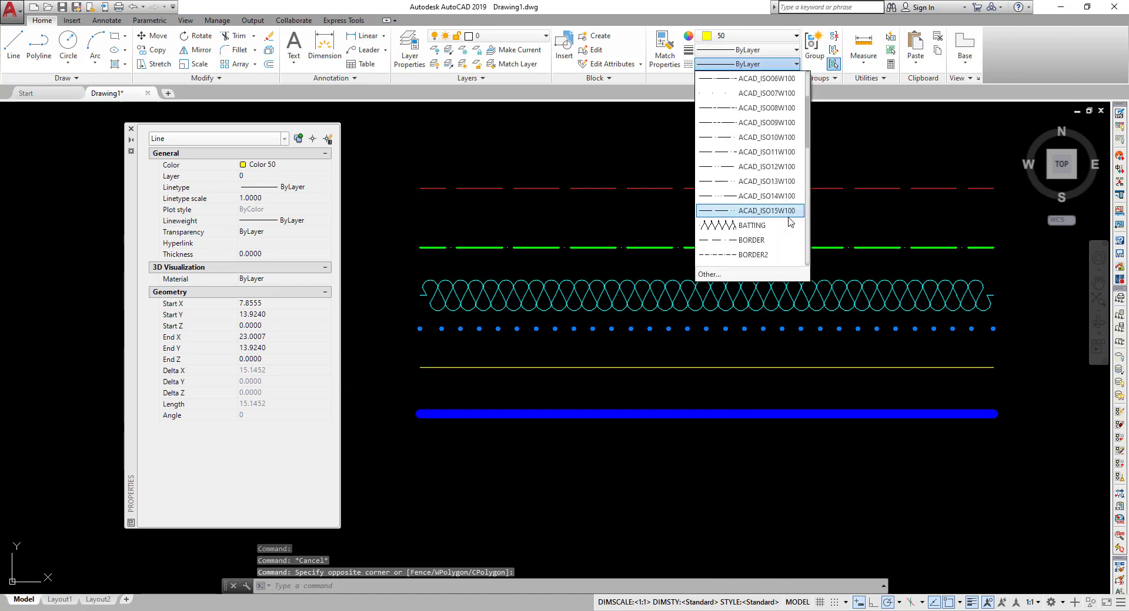
pyautogui.scroll(-7, 764, 229)
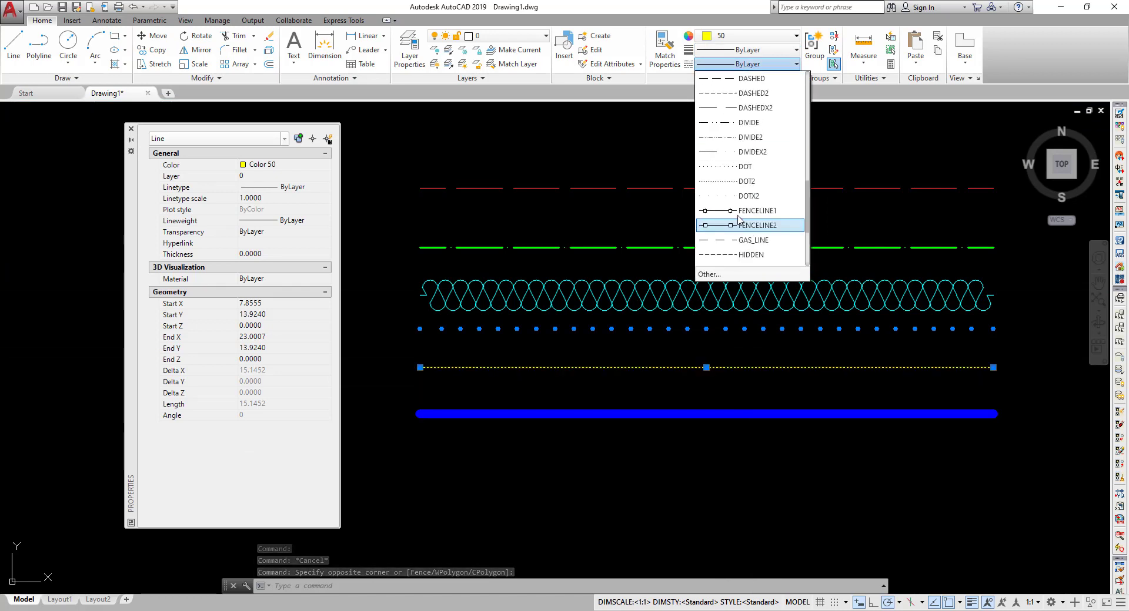
pyautogui.click(739, 211)
pyautogui.press('Escape')
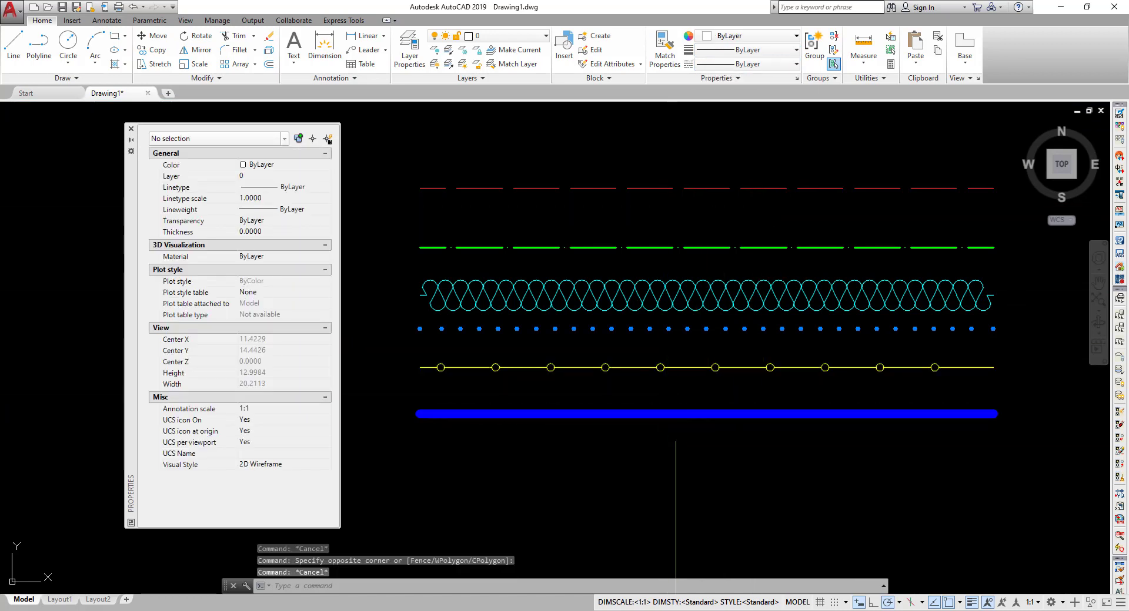
# - Set the thick dark-blue line to the TRACKS linetype with a 0.30 mm lineweight
pyautogui.click(676, 440)
pyautogui.click(660, 405)
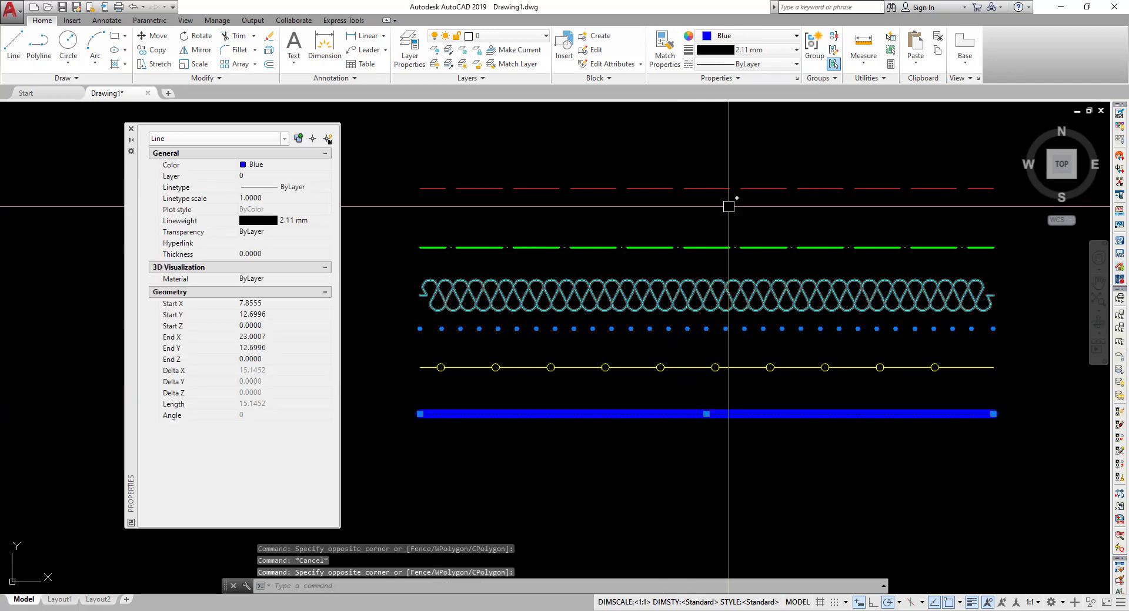
pyautogui.click(789, 64)
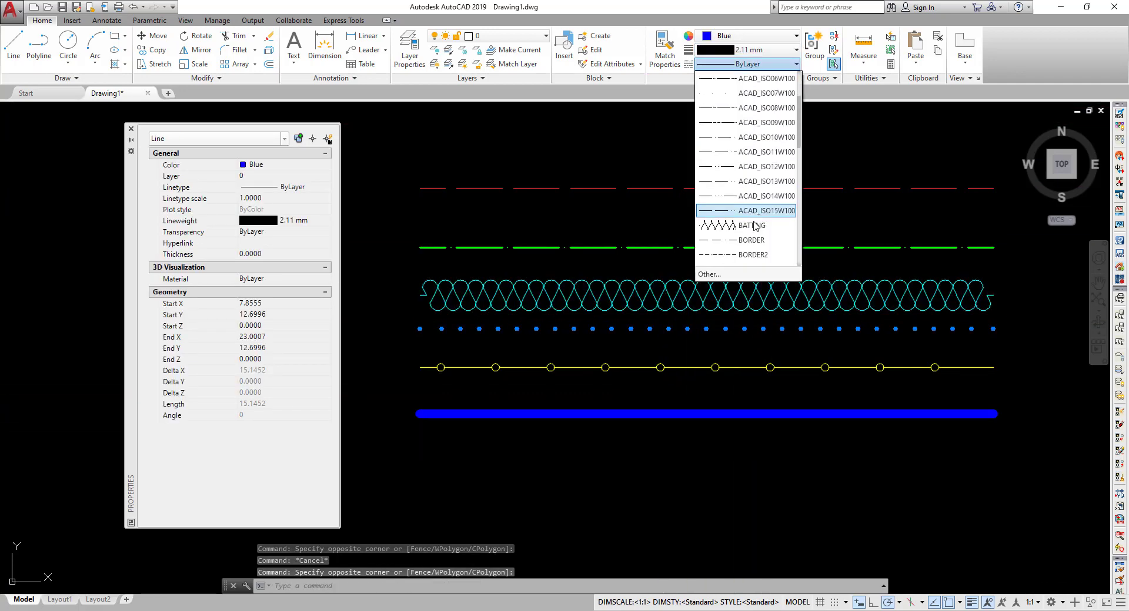
pyautogui.scroll(-10, 749, 247)
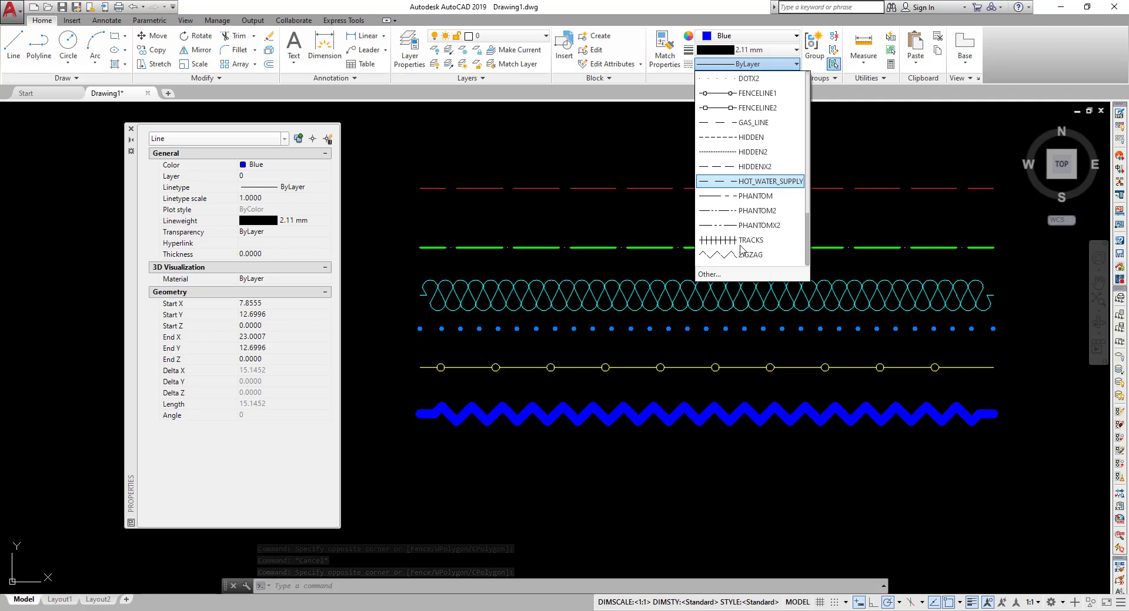
pyautogui.click(738, 242)
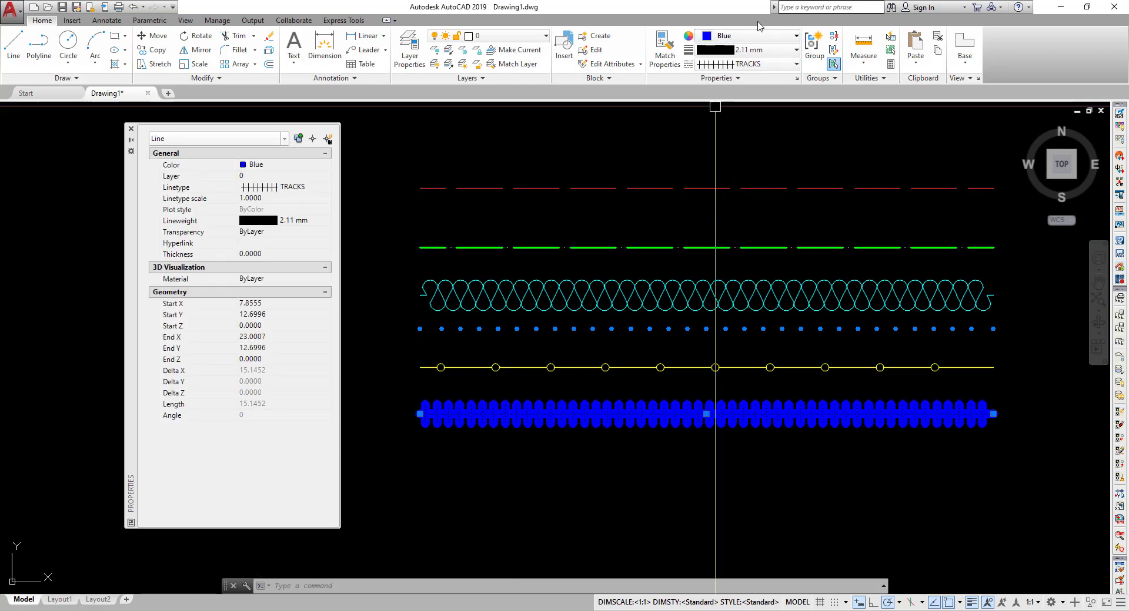
pyautogui.click(783, 52)
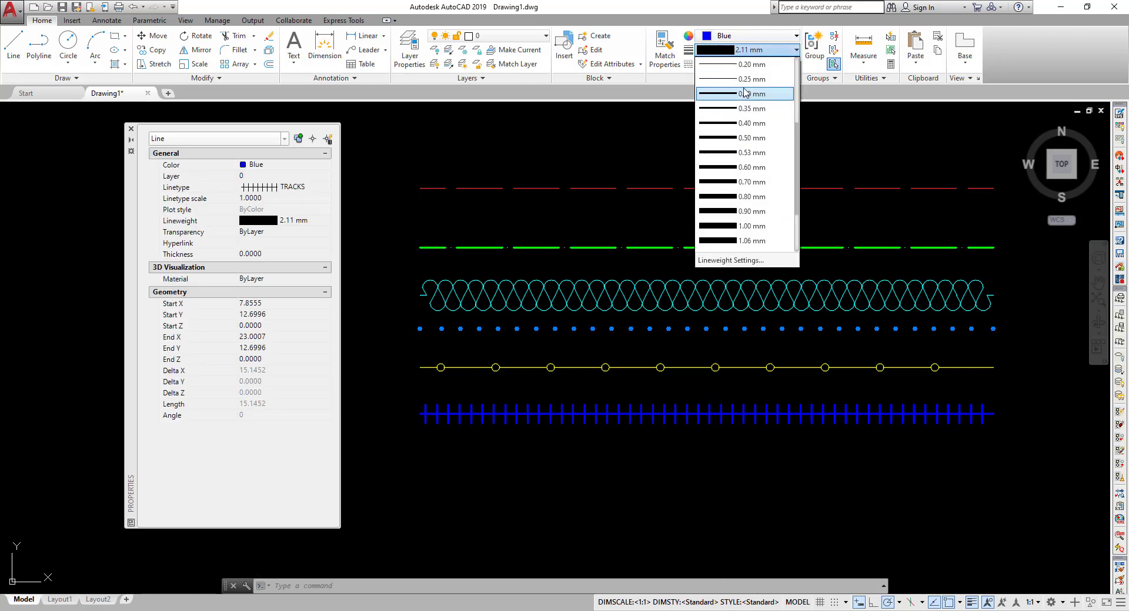
pyautogui.click(744, 93)
pyautogui.press('Escape')
pyautogui.scroll(2, 702, 347)
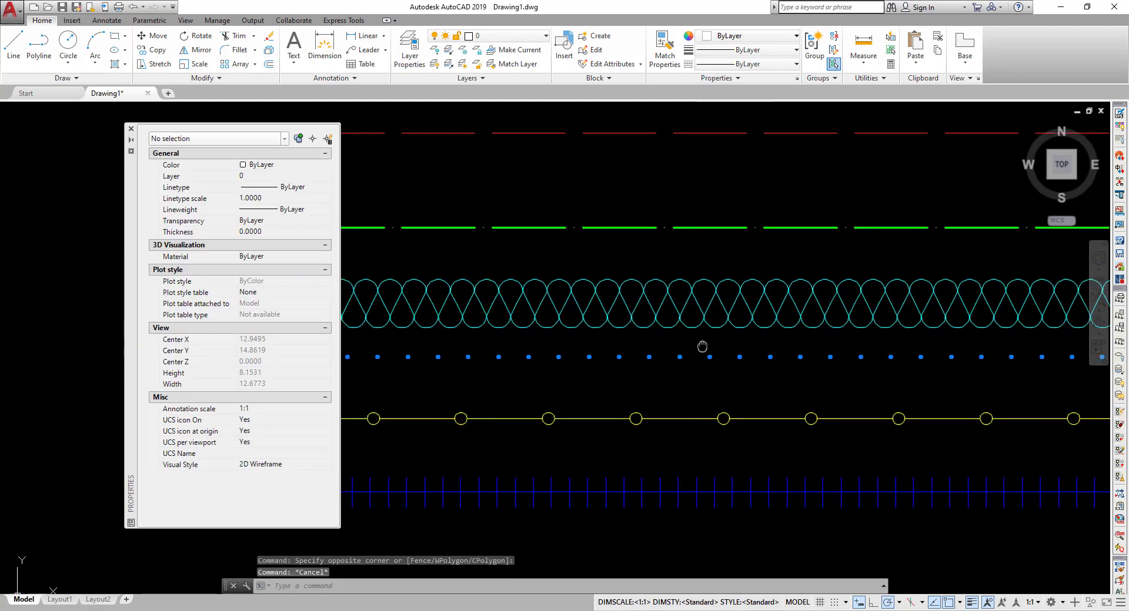
pyautogui.scroll(-1, 702, 346)
pyautogui.scroll(-1, 705, 347)
pyautogui.scroll(-1, 709, 350)
pyautogui.scroll(-1, 709, 351)
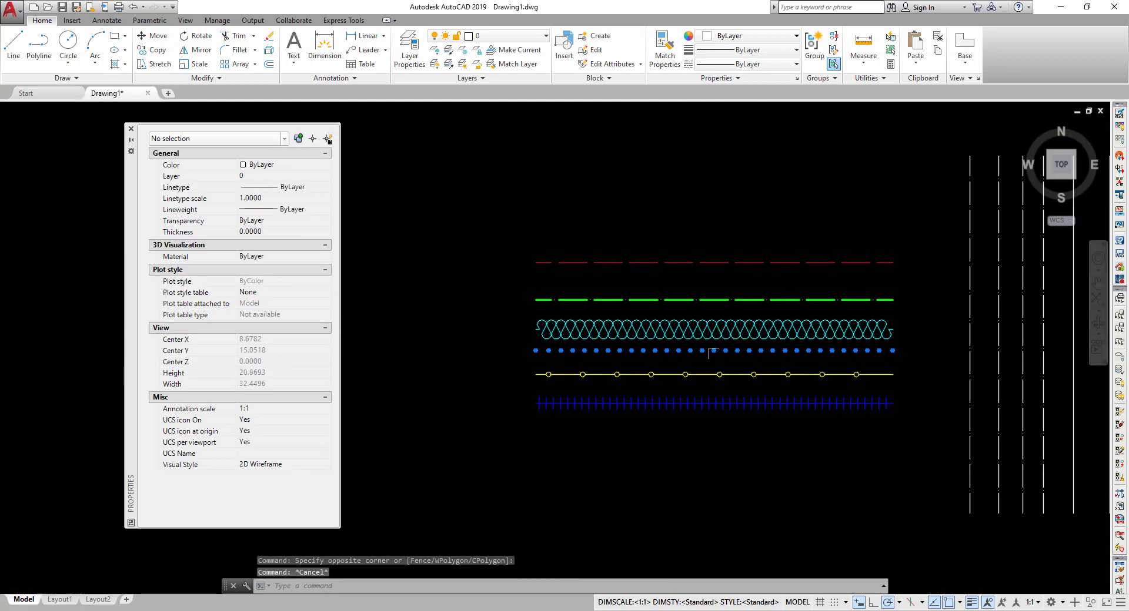
pyautogui.scroll(2, 709, 351)
pyautogui.moveTo(756, 404)
pyautogui.mouseDown(button='middle')
pyautogui.moveTo(758, 414)
pyautogui.moveTo(697, 377)
pyautogui.mouseUp(button='middle')
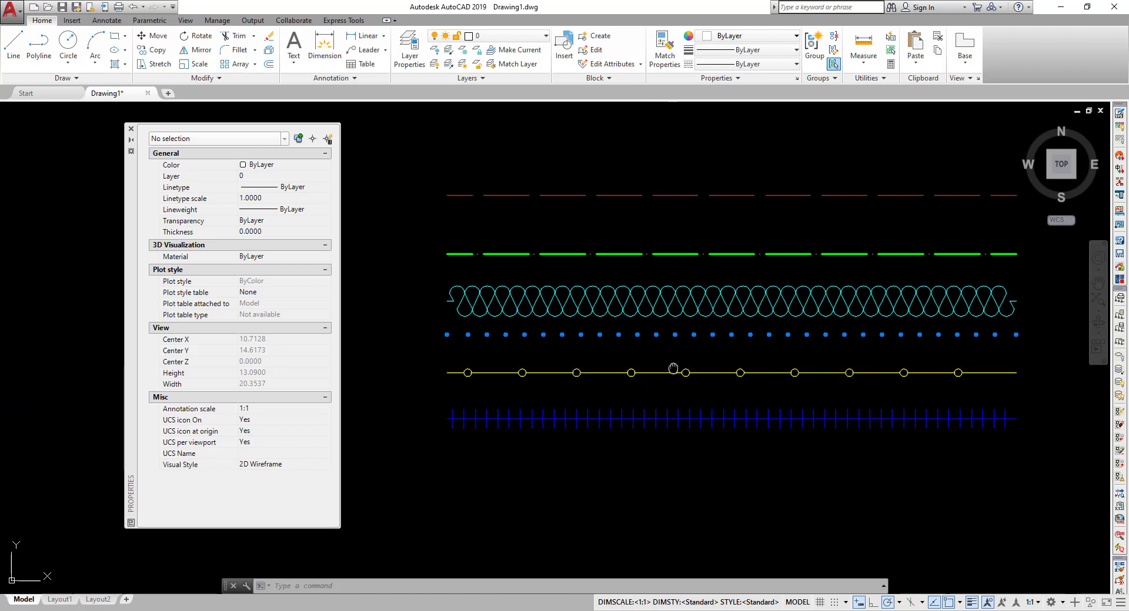
pyautogui.moveTo(644, 442); pyautogui.dragTo(631, 447, button='middle')
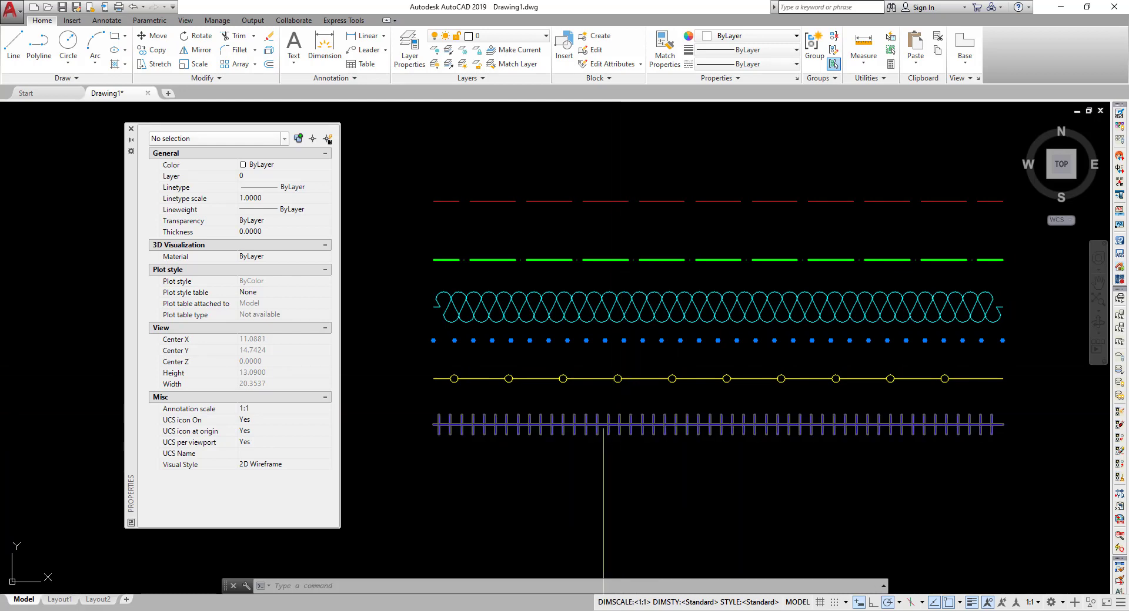
pyautogui.scroll(2, 603, 435)
pyautogui.moveTo(604, 453); pyautogui.dragTo(700, 517, button='middle')
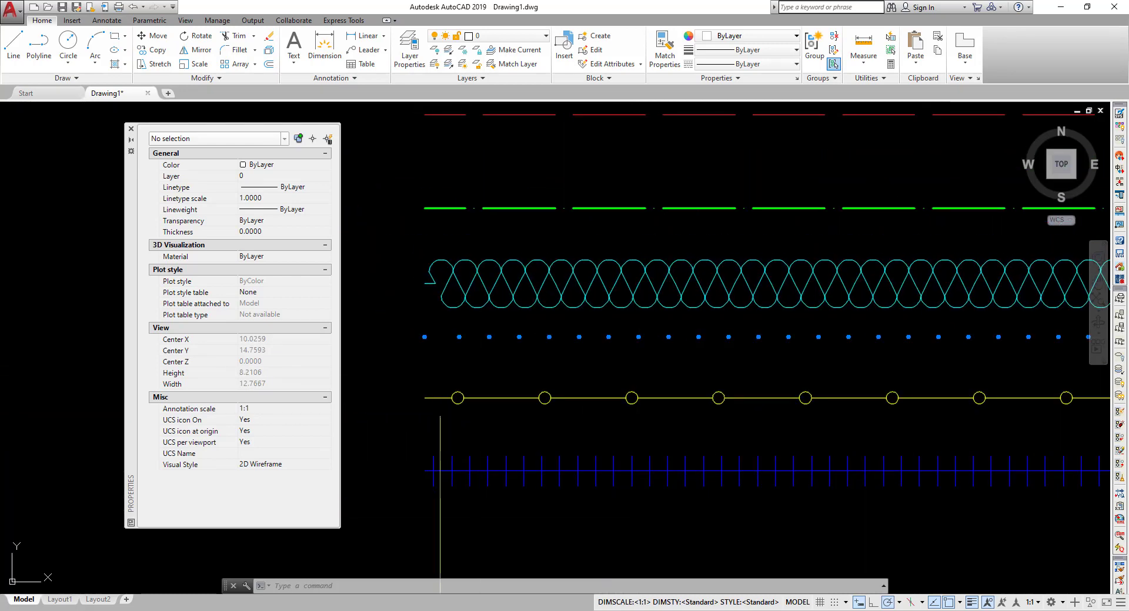
pyautogui.scroll(-2, 439, 417)
pyautogui.scroll(-3, 527, 390)
pyautogui.scroll(3, 596, 294)
# - Copy the red dashed line to a new spot below the dark-blue TRACKS line
pyautogui.click(615, 327)
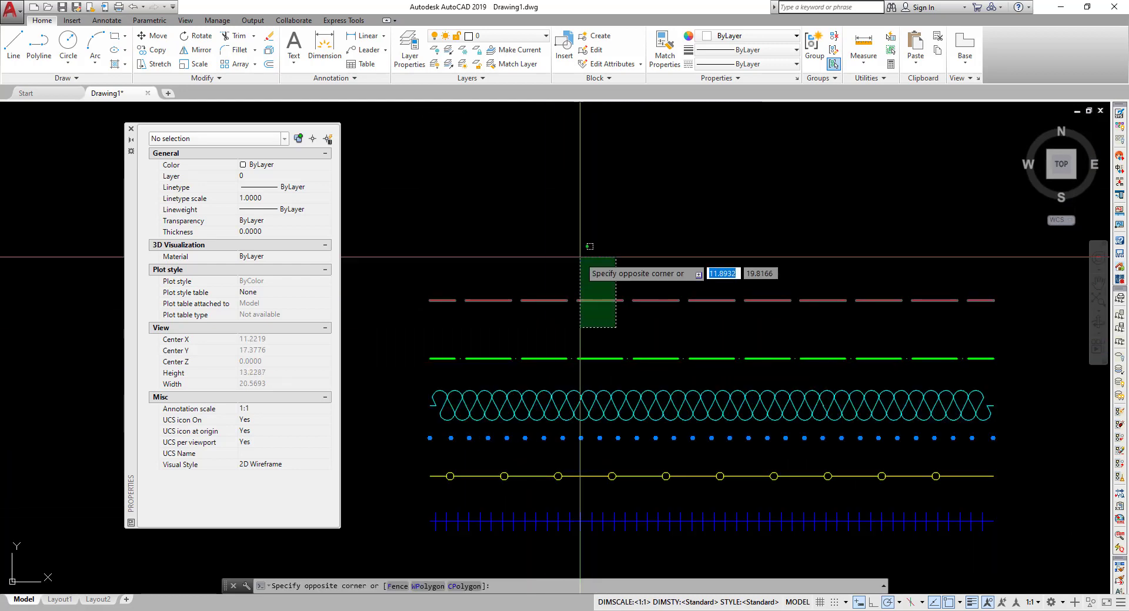
pyautogui.click(580, 257)
pyautogui.press('Return')
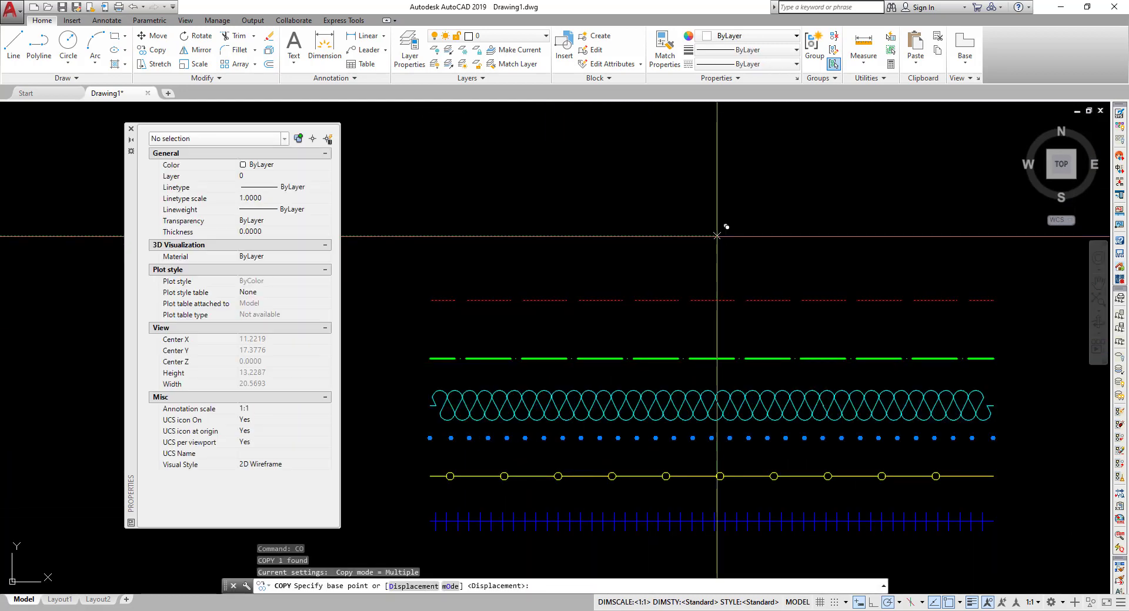
pyautogui.click(723, 238)
pyautogui.moveTo(717, 527); pyautogui.dragTo(761, 324, button='middle')
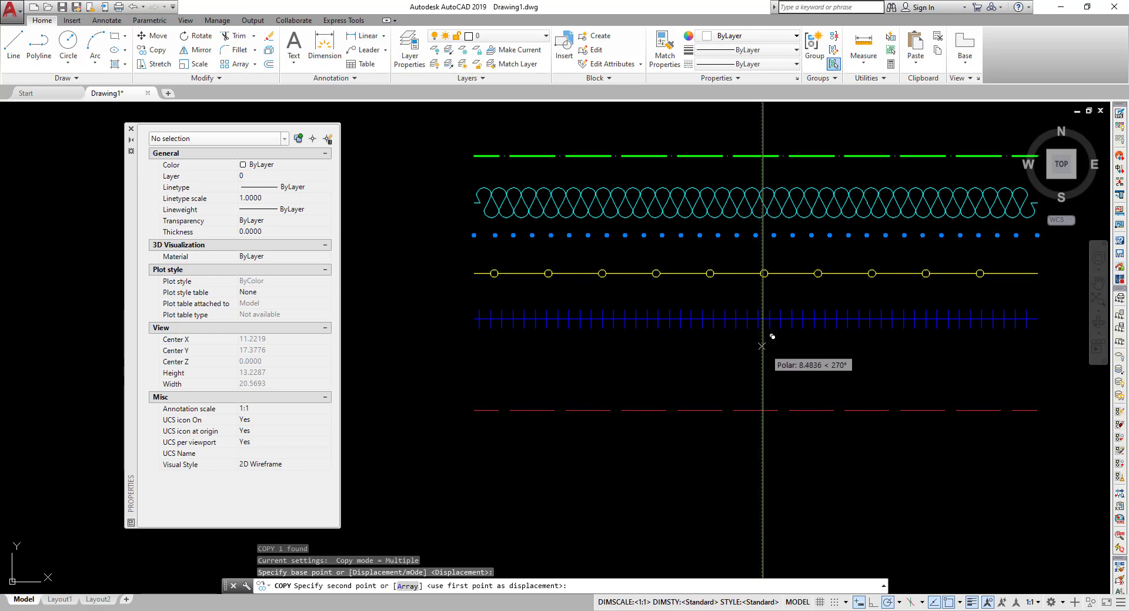
pyautogui.click(762, 303)
pyautogui.press('Return')
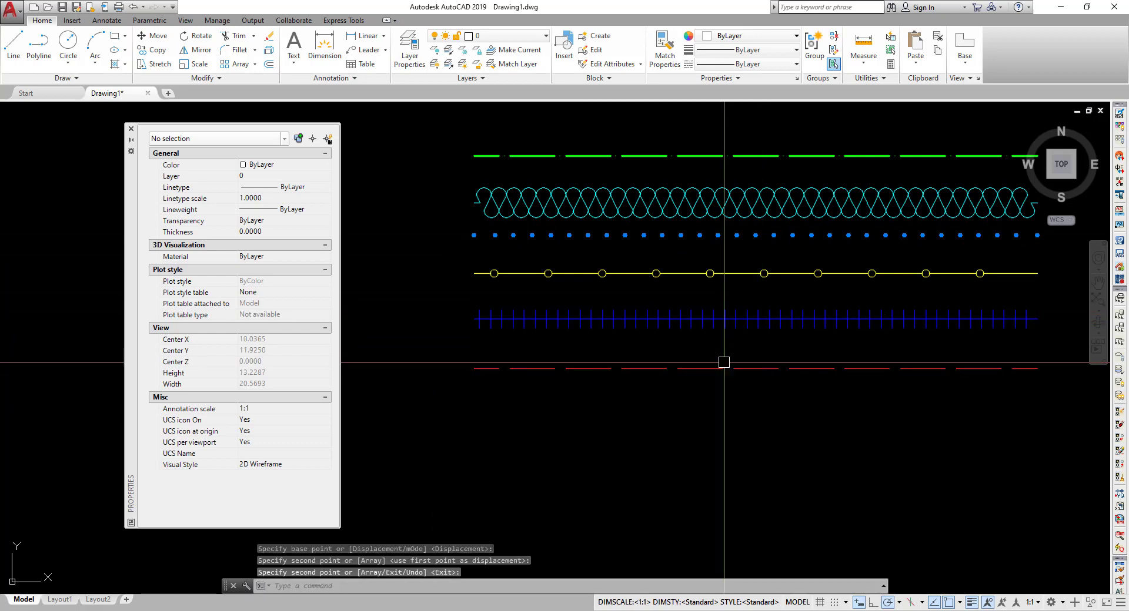
# - Apply the DIVIDE2 linetype to the bottom red line
pyautogui.click(647, 370)
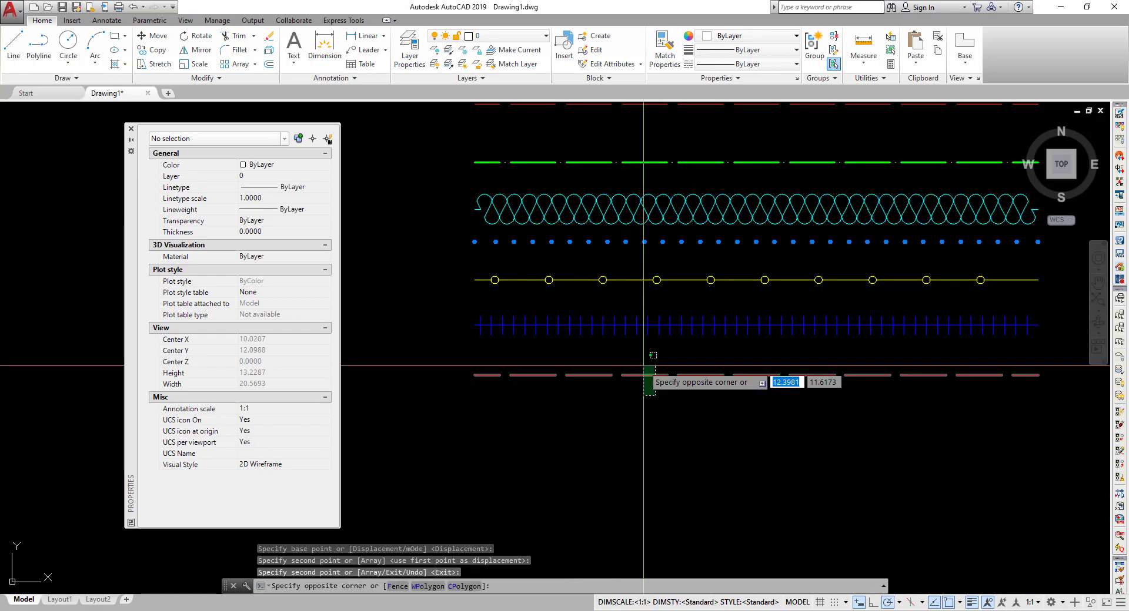
pyautogui.click(623, 382)
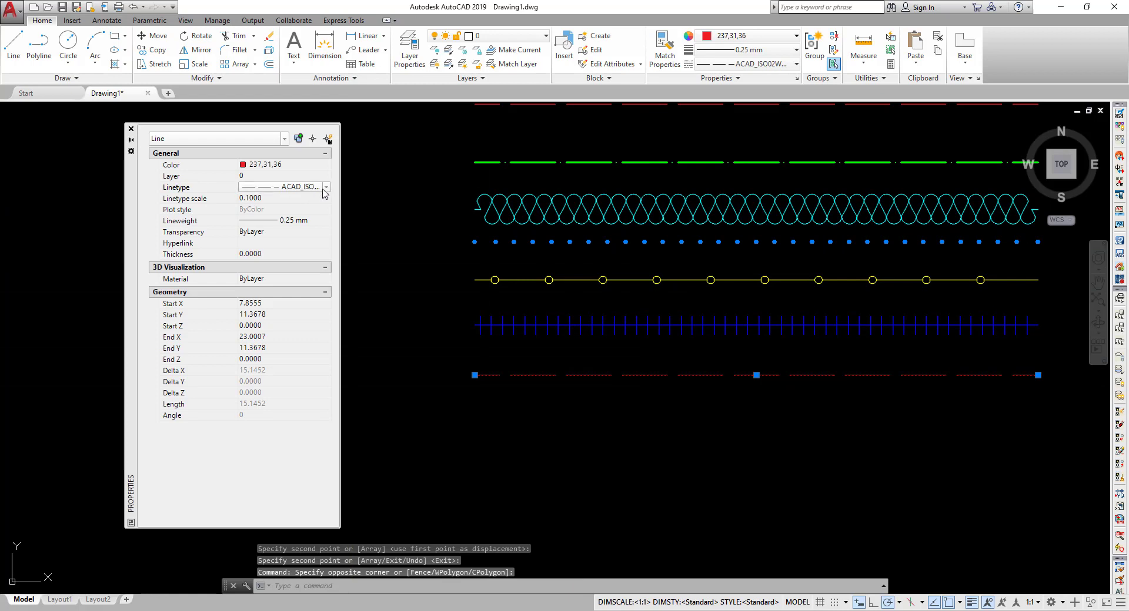
pyautogui.click(326, 186)
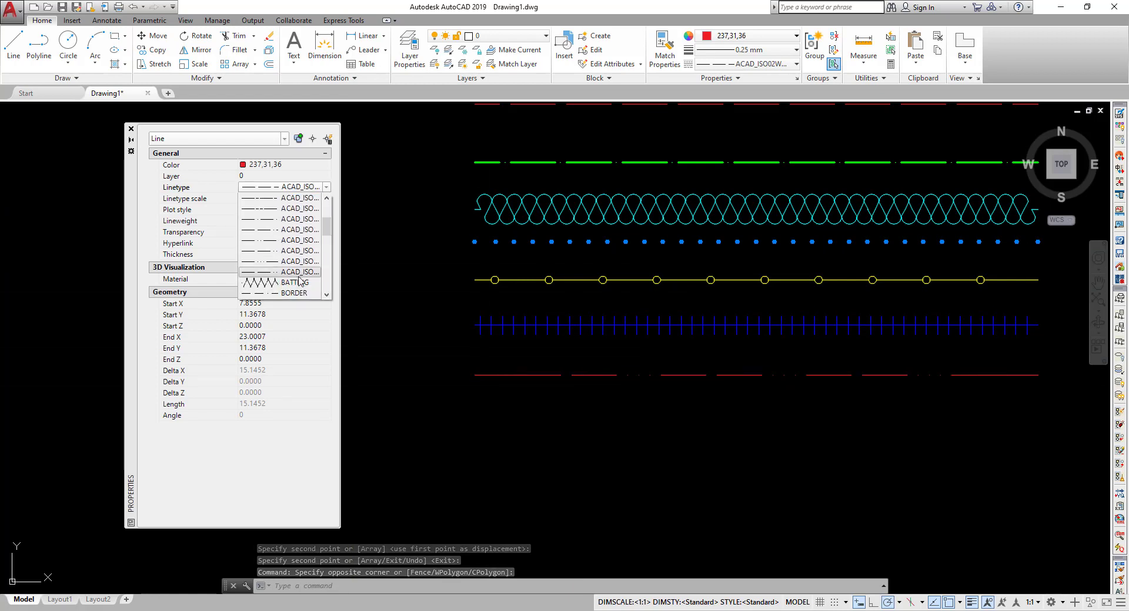
pyautogui.scroll(-3, 300, 282)
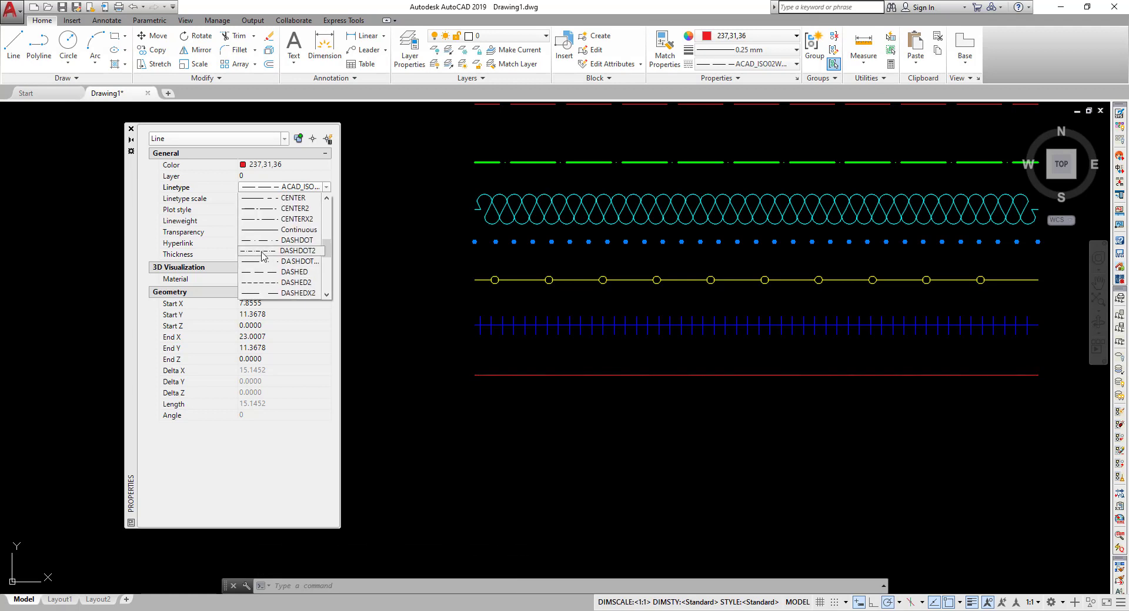
pyautogui.scroll(-2, 271, 263)
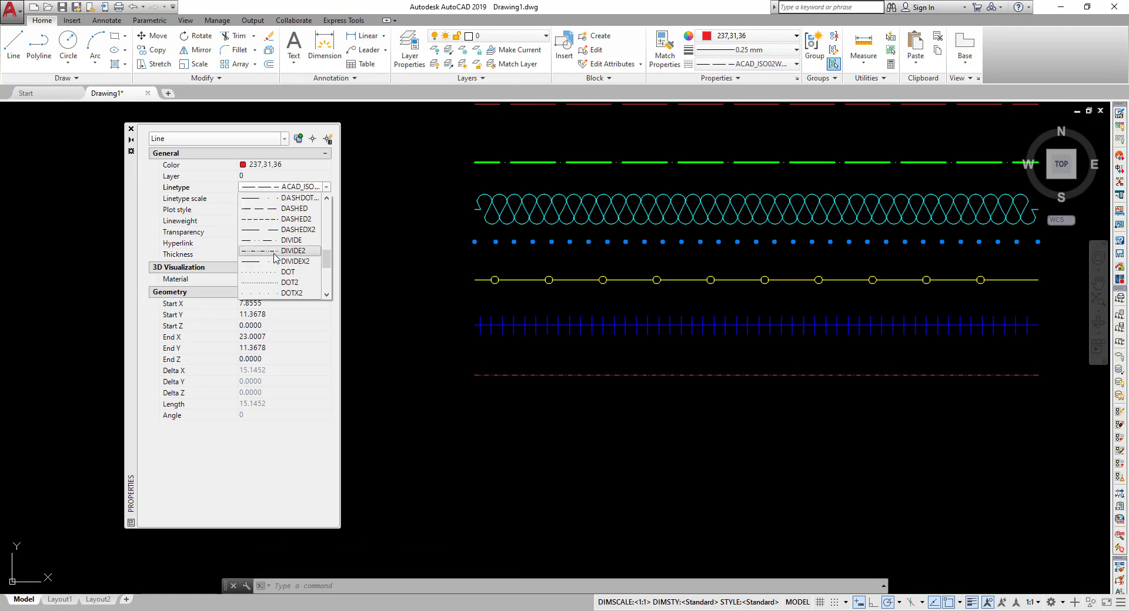
pyautogui.click(274, 251)
pyautogui.scroll(5, 478, 373)
pyautogui.scroll(3, 491, 370)
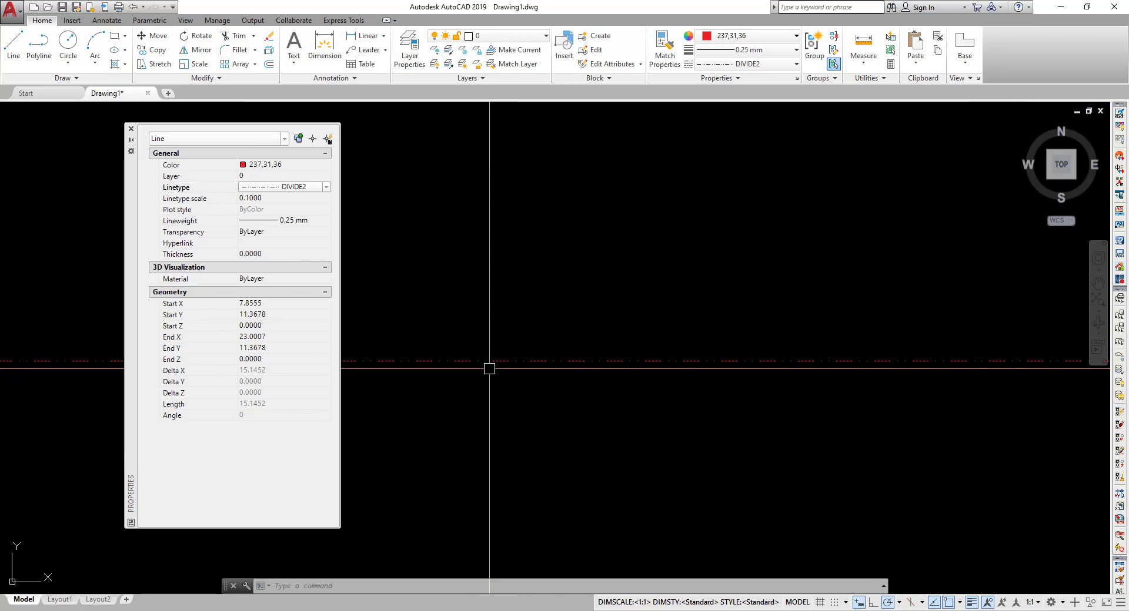
pyautogui.scroll(3, 491, 371)
pyautogui.scroll(-3, 490, 370)
pyautogui.scroll(-2, 488, 370)
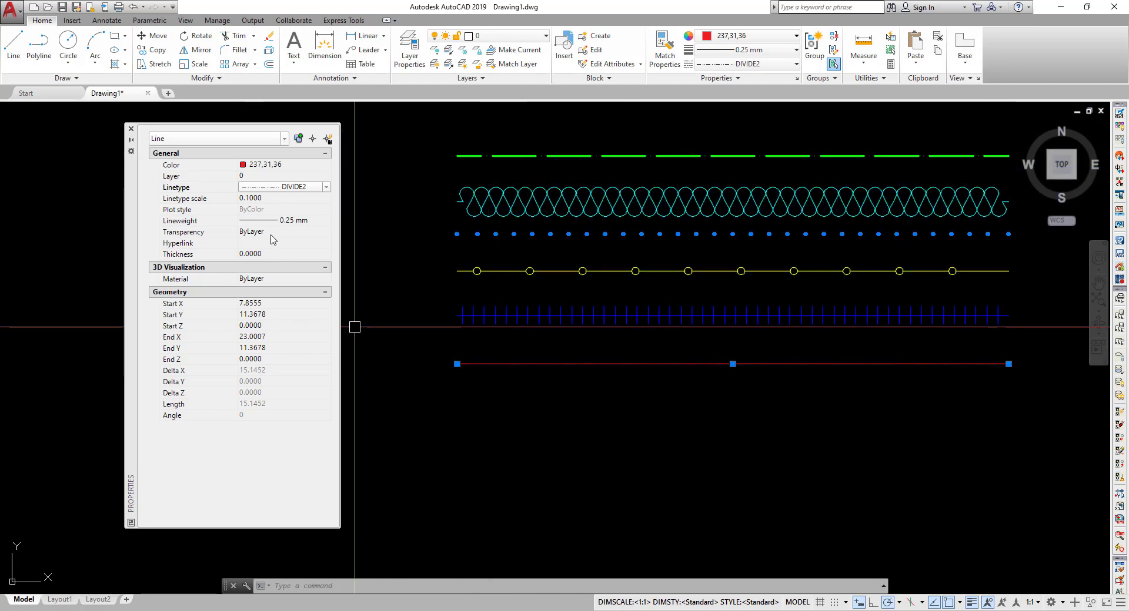
# - Set the bottom red line's linetype scale to 1
pyautogui.click(278, 198)
pyautogui.write('1.0000')
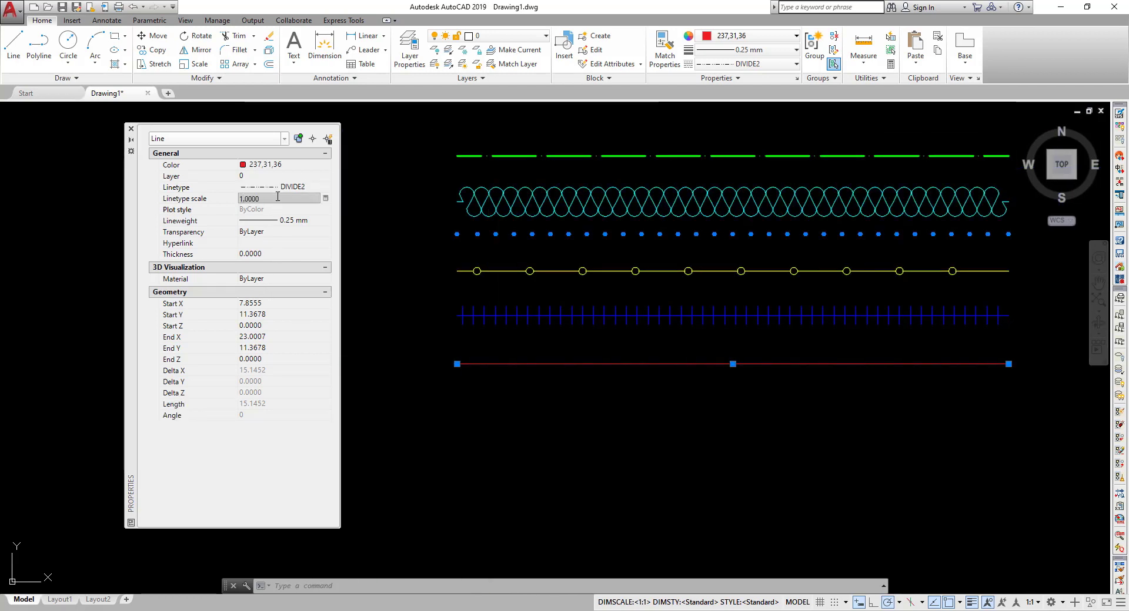
pyautogui.scroll(2, 612, 383)
pyautogui.scroll(2, 611, 383)
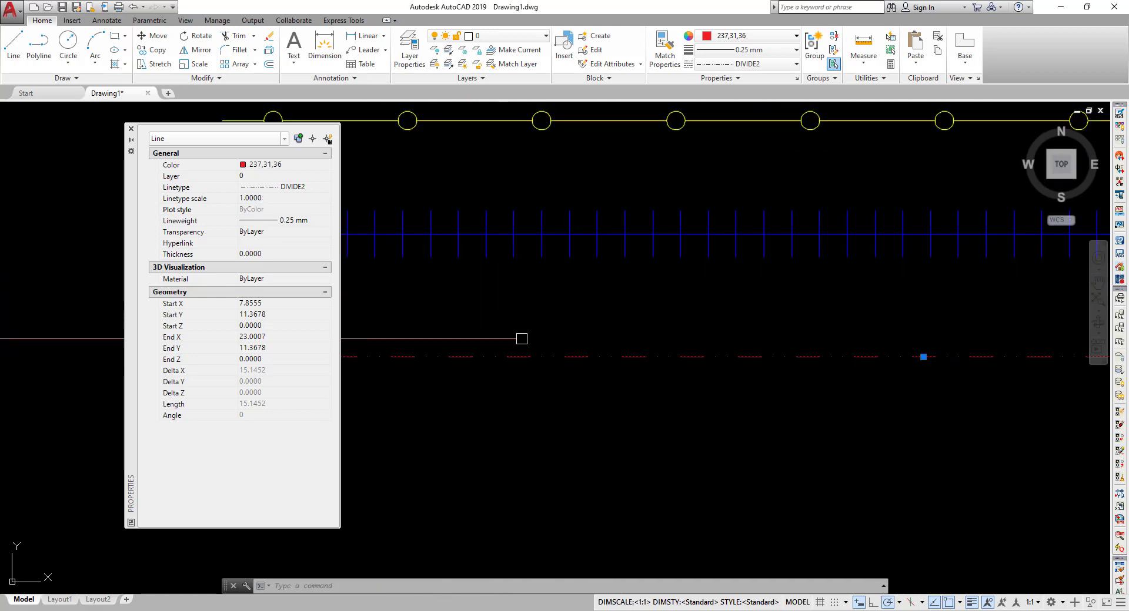
pyautogui.scroll(-6, 623, 387)
pyautogui.press('Escape')
pyautogui.scroll(2, 622, 386)
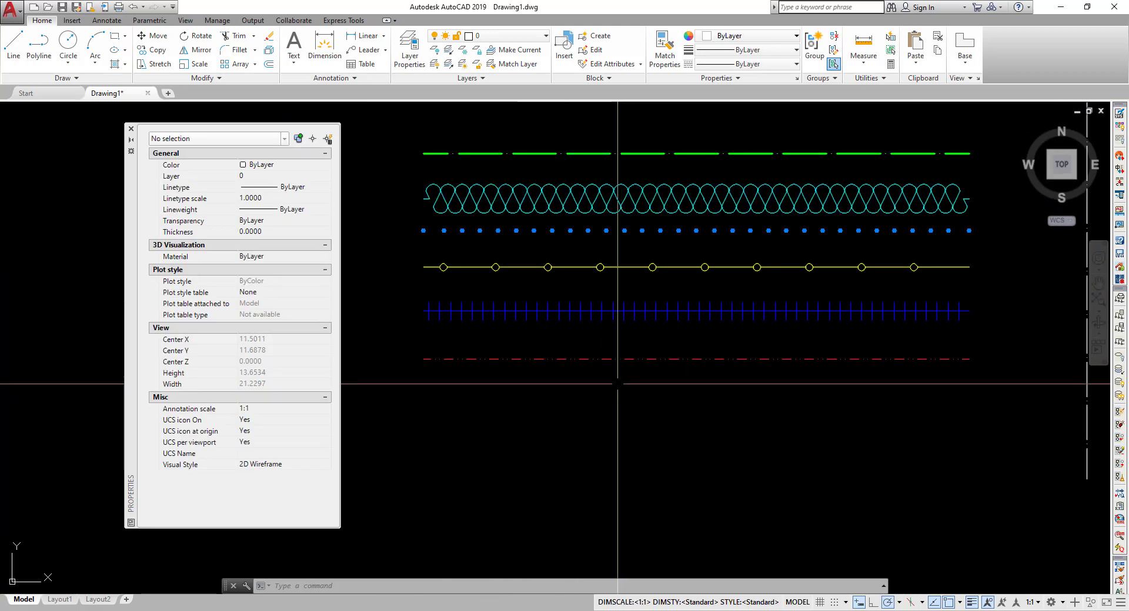
# - Pan and zoom to frame all seven sample lines
pyautogui.click(609, 373)
pyautogui.press('Escape')
pyautogui.moveTo(552, 365); pyautogui.dragTo(565, 465, button='middle')
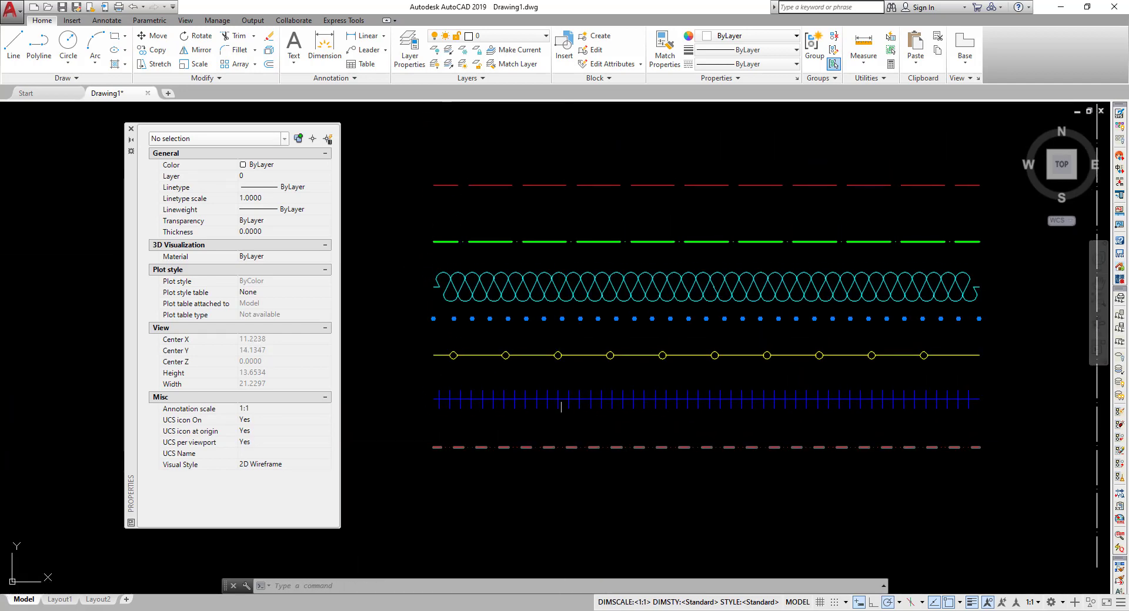
pyautogui.scroll(5, 625, 448)
pyautogui.scroll(-2, 625, 448)
pyautogui.scroll(-3, 643, 444)
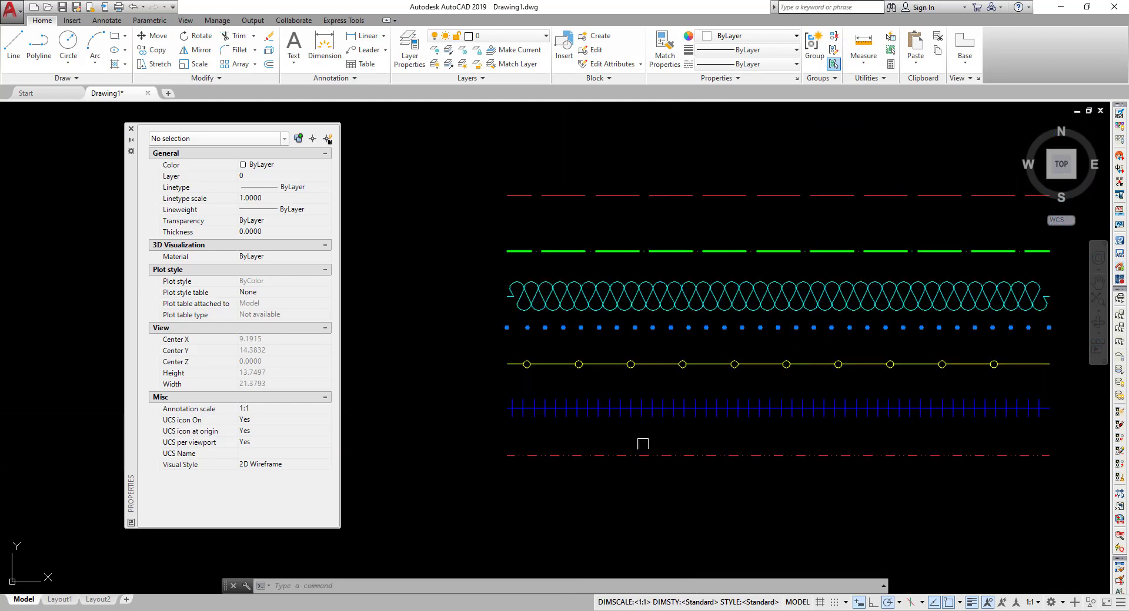
pyautogui.moveTo(643, 444)
pyautogui.mouseDown(button='middle')
pyautogui.moveTo(527, 456)
pyautogui.moveTo(576, 449)
pyautogui.moveTo(582, 421)
pyautogui.moveTo(612, 413)
pyautogui.mouseUp(button='middle')
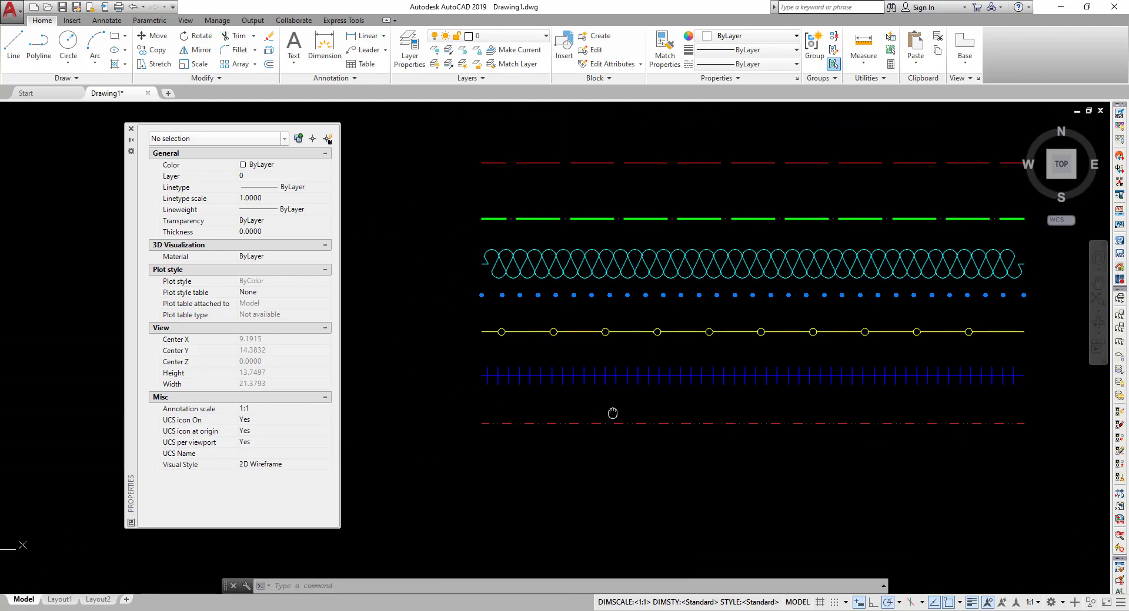
pyautogui.scroll(1, 500, 417)
pyautogui.scroll(1, 504, 418)
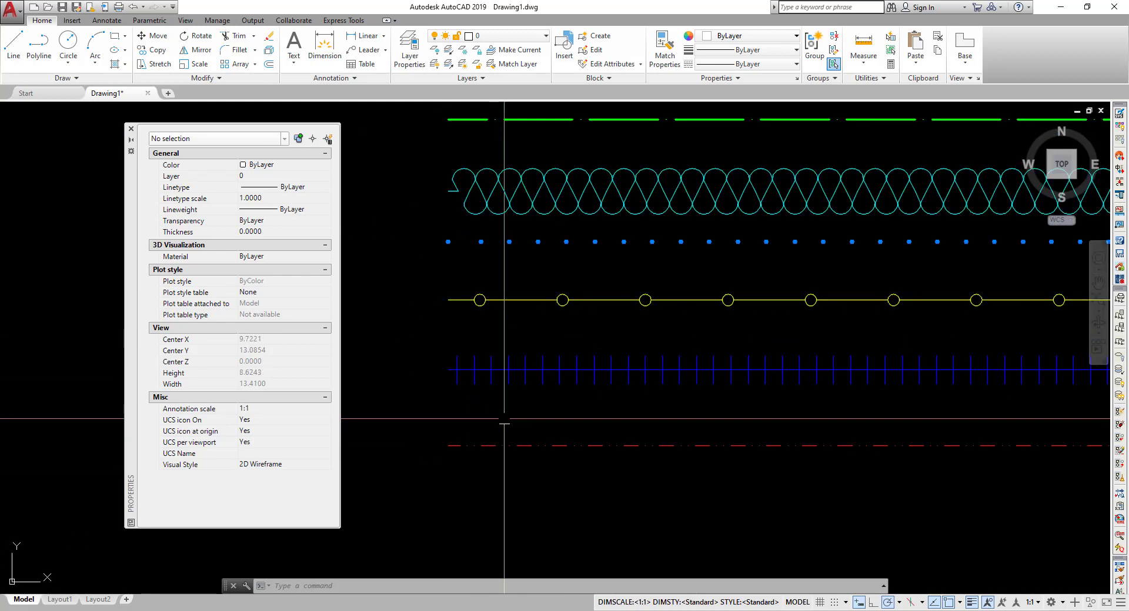
pyautogui.scroll(-1, 504, 419)
pyautogui.scroll(-1, 609, 453)
pyautogui.moveTo(609, 453)
pyautogui.mouseDown(button='middle')
pyautogui.moveTo(486, 445)
pyautogui.moveTo(596, 447)
pyautogui.mouseUp(button='middle')
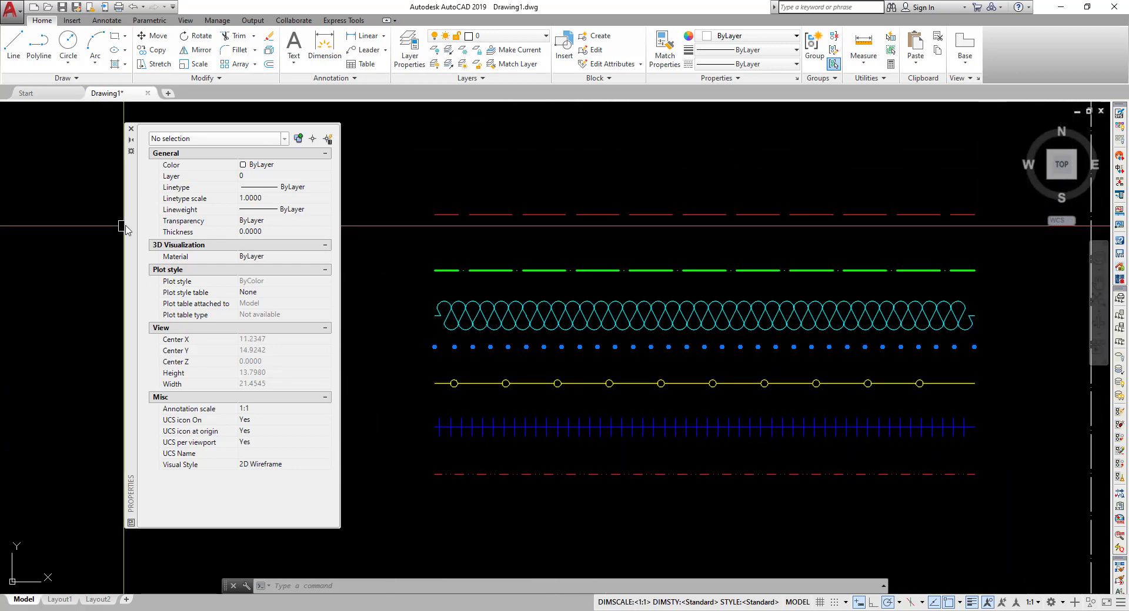
# - Close the Properties palette and recentre the drawing on the lines
pyautogui.click(131, 129)
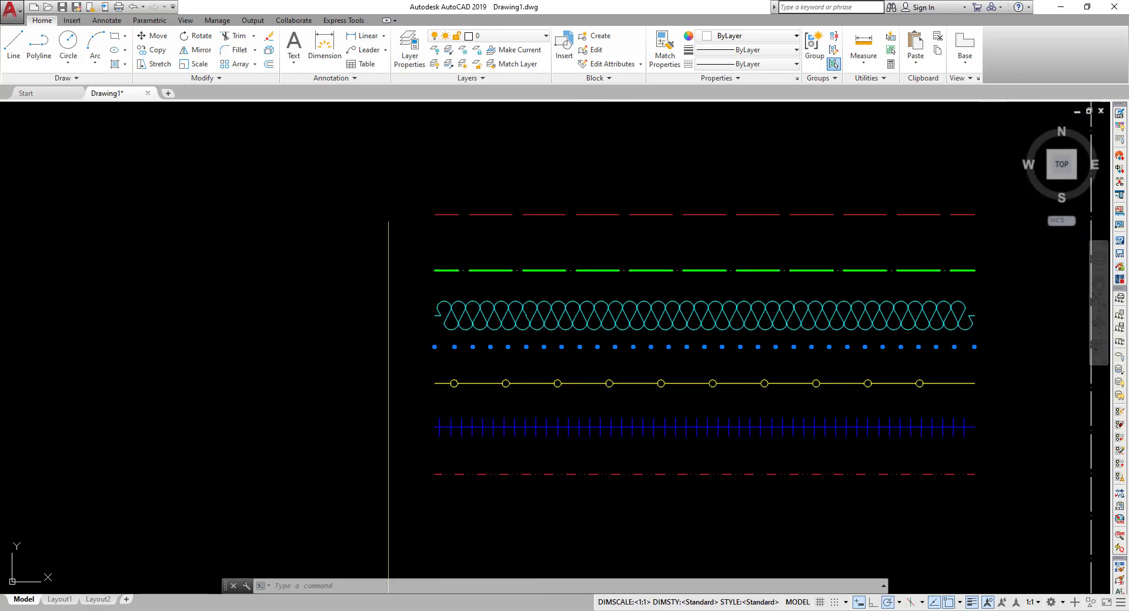
pyautogui.scroll(2, 674, 333)
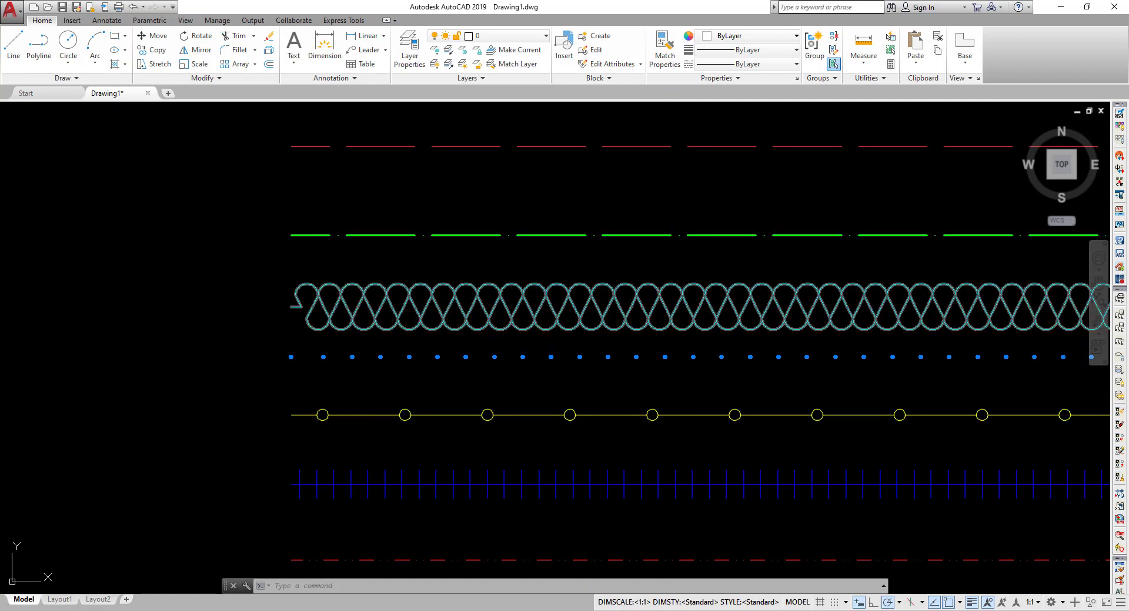
pyautogui.scroll(-2, 636, 323)
pyautogui.scroll(3, 636, 323)
pyautogui.scroll(-3, 638, 321)
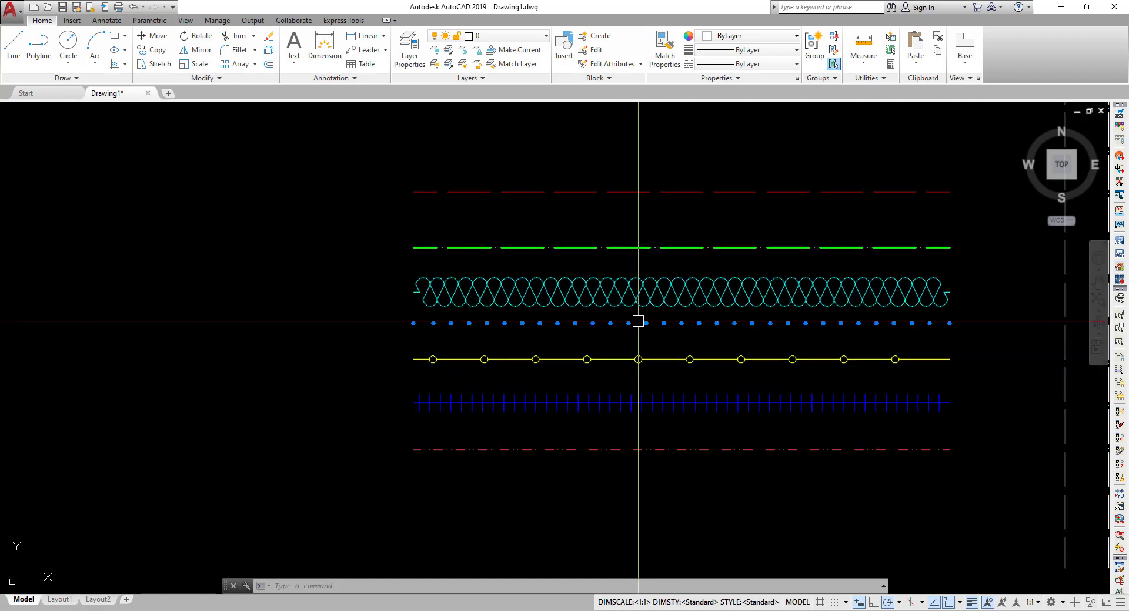
pyautogui.moveTo(637, 321); pyautogui.dragTo(679, 323, button='middle')
pyautogui.moveTo(679, 322); pyautogui.dragTo(650, 331, button='middle')
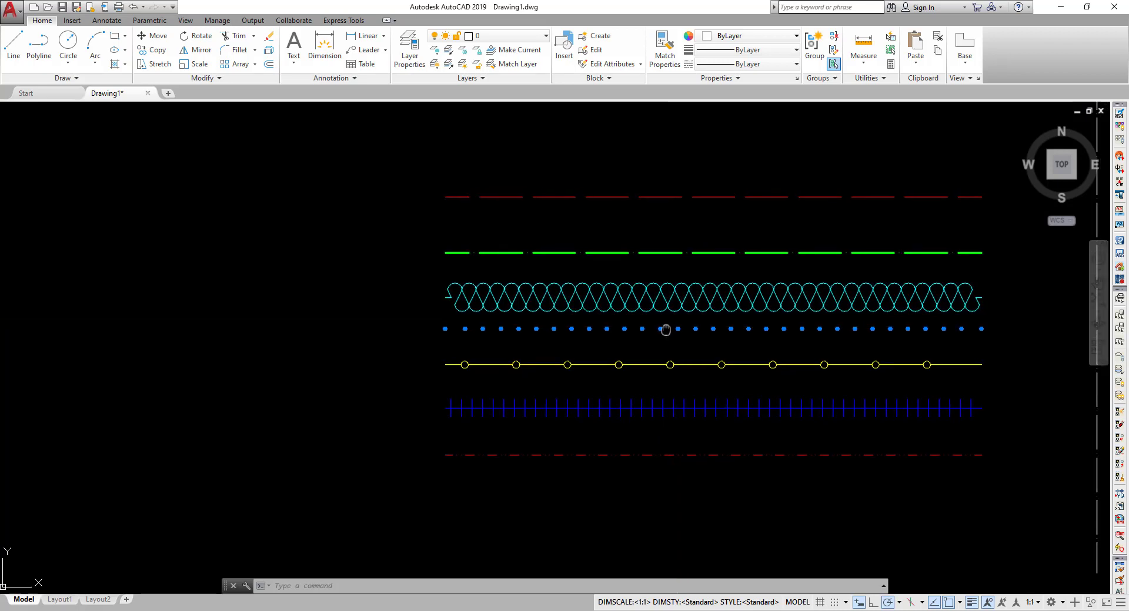